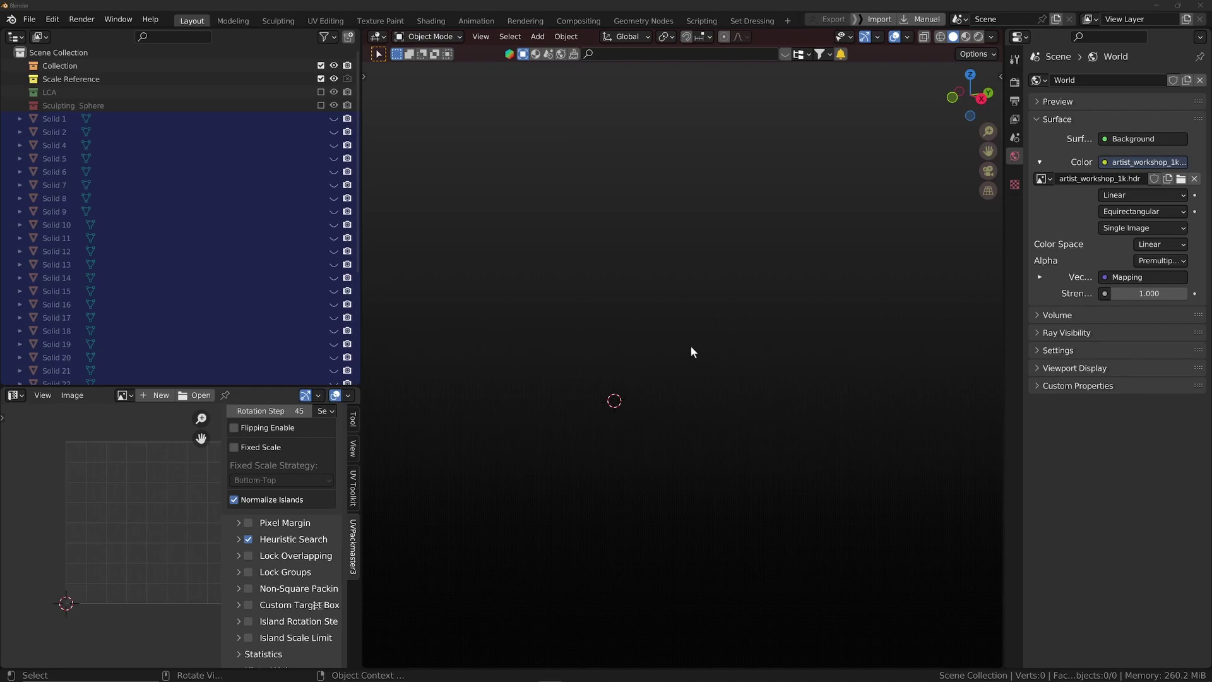
Unhide all the robot parts in the scene
{"action": "scroll", "coordinate": [669, 303], "scroll_direction": "down", "scroll_amount": 1}
{"action": "scroll", "coordinate": [666, 316], "scroll_direction": "up", "scroll_amount": 2}
{"action": "middle_click_drag", "start_coordinate": [664, 324], "coordinate": [687, 312]}
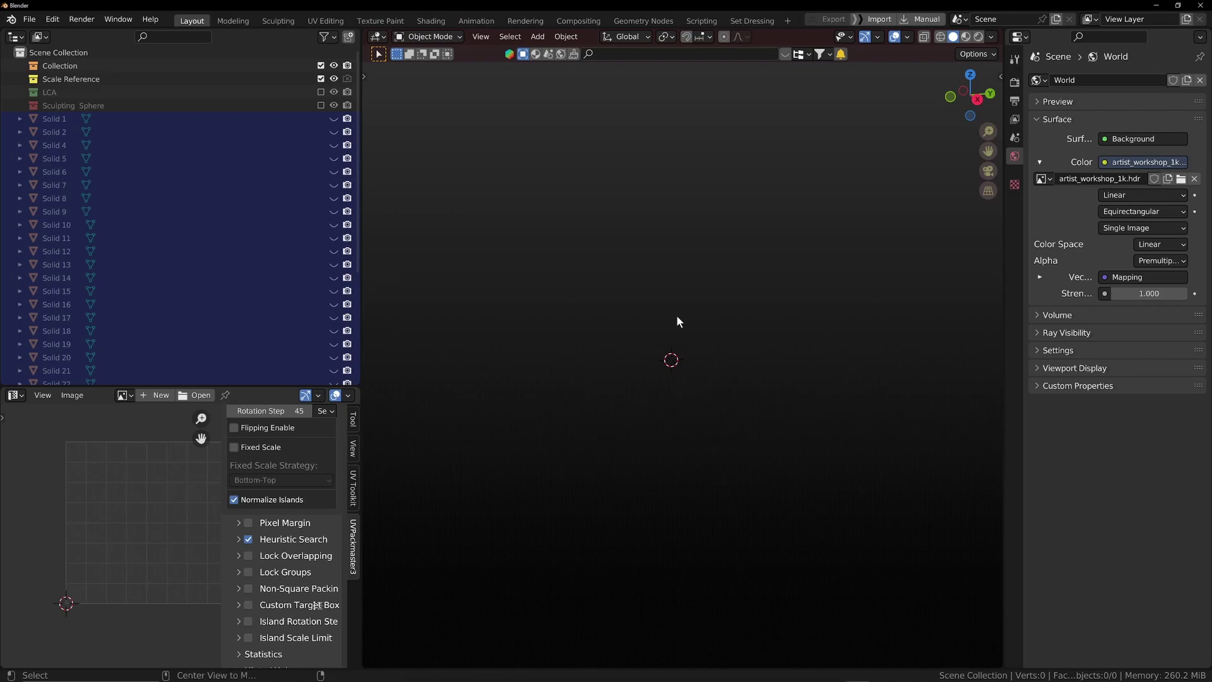
{"action": "key", "text": "alt+h"}
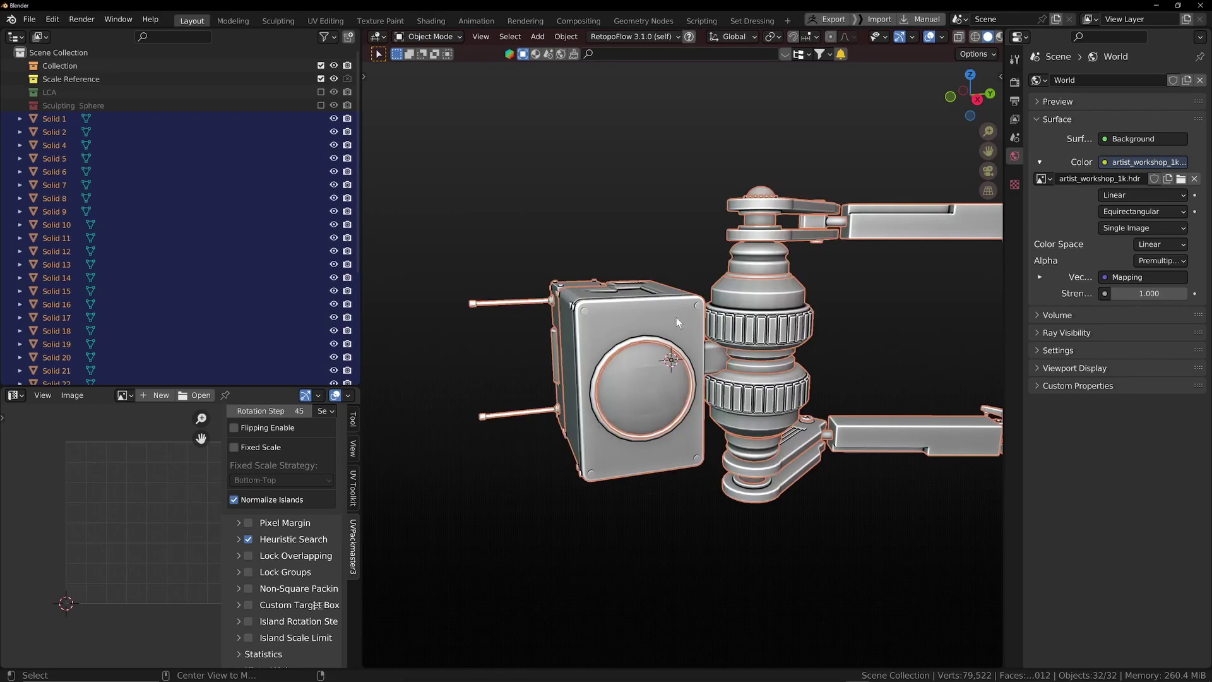
{"action": "scroll", "coordinate": [676, 317], "scroll_direction": "down", "scroll_amount": 5}
{"action": "scroll", "coordinate": [685, 325], "scroll_direction": "up", "scroll_amount": 4}
{"action": "scroll", "coordinate": [686, 339], "scroll_direction": "down", "scroll_amount": 3}
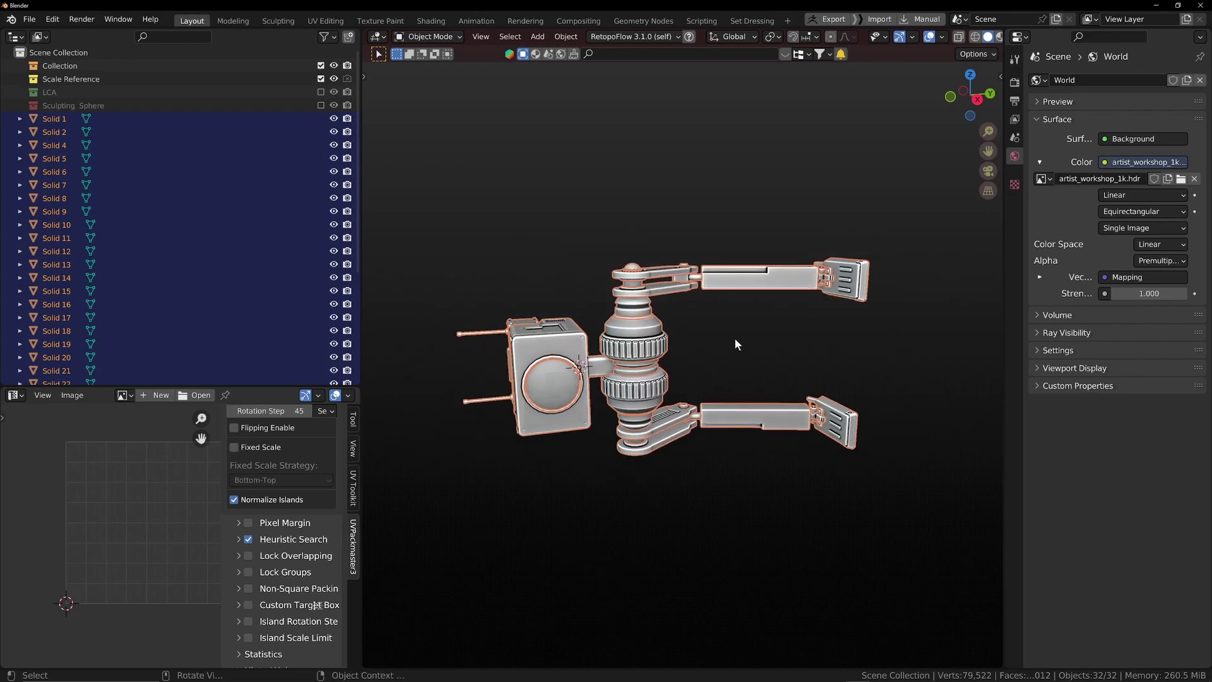
{"action": "mouse_move", "coordinate": [686, 339]}
{"action": "middle_mouse_down"}
{"action": "mouse_move", "coordinate": [673, 327]}
{"action": "mouse_move", "coordinate": [675, 352]}
{"action": "middle_mouse_up"}
{"action": "scroll", "coordinate": [673, 351], "scroll_direction": "down", "scroll_amount": 1}
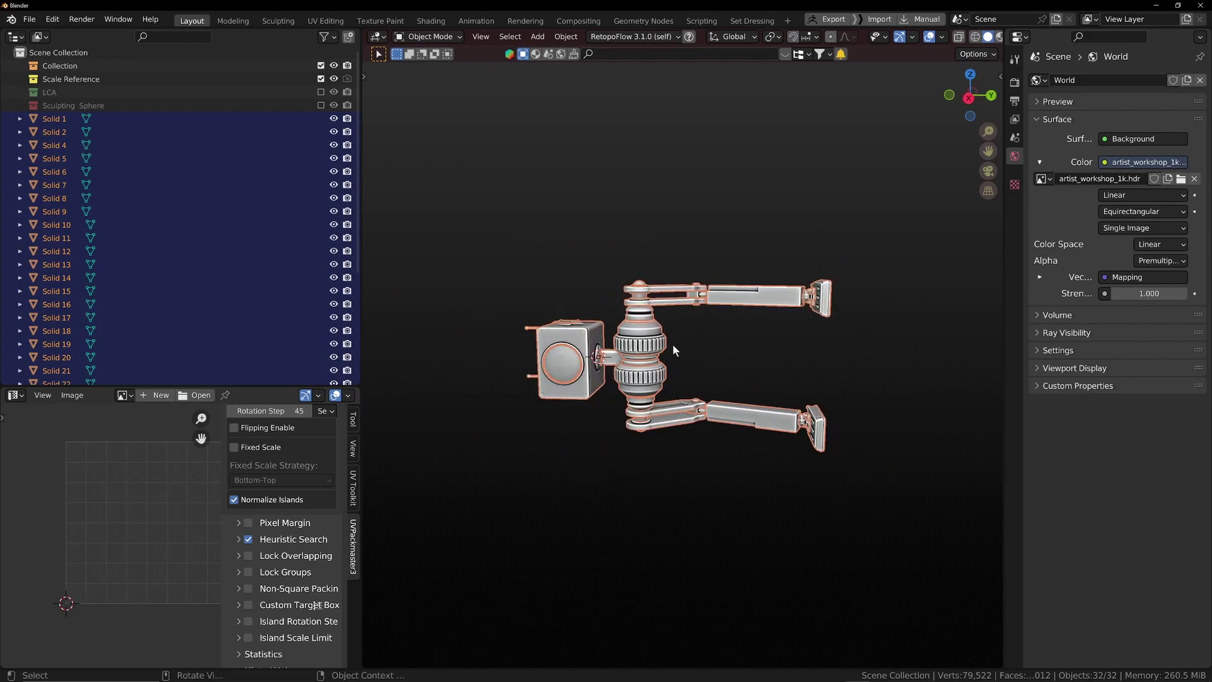
Show the N-Gone Pro Asset Optimizer tools and select all the robot parts
{"action": "key", "text": "n"}
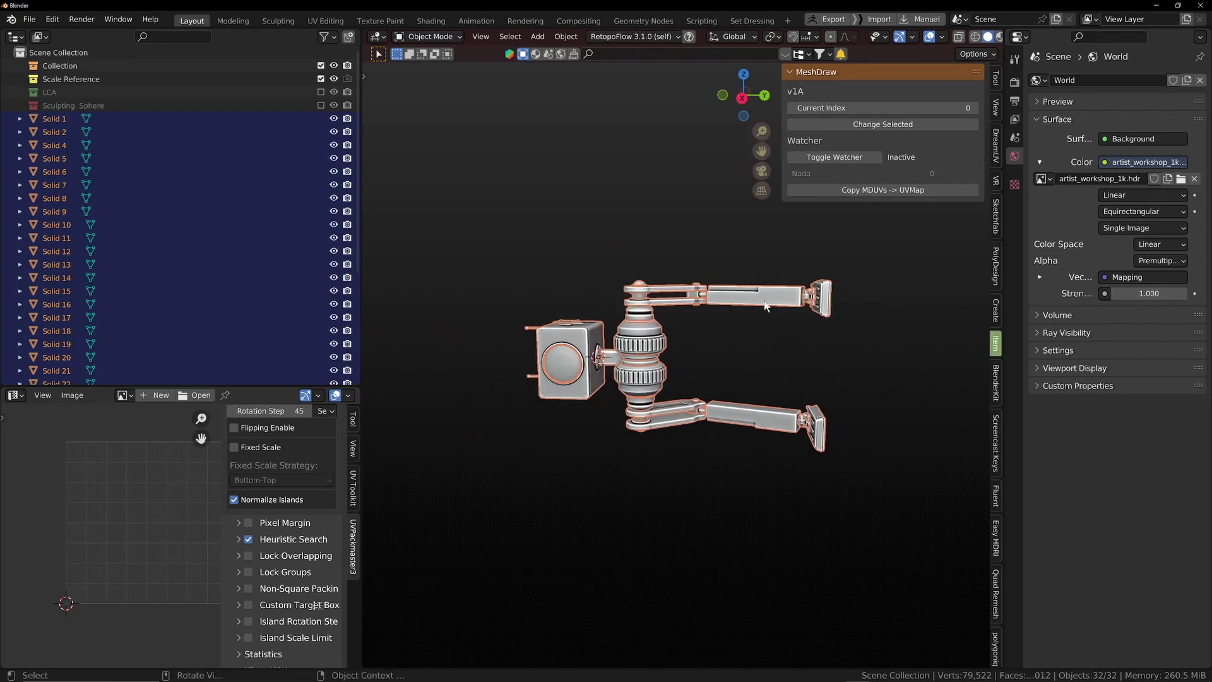
{"action": "left_click", "coordinate": [763, 301]}
{"action": "scroll", "coordinate": [699, 388], "scroll_direction": "down", "scroll_amount": 2}
{"action": "middle_click_drag", "start_coordinate": [699, 388], "coordinate": [629, 392], "text": "shift"}
{"action": "left_click_drag", "start_coordinate": [509, 275], "coordinate": [720, 456]}
{"action": "scroll", "coordinate": [663, 424], "scroll_direction": "up", "scroll_amount": 3}
{"action": "scroll", "coordinate": [679, 424], "scroll_direction": "down", "scroll_amount": 1}
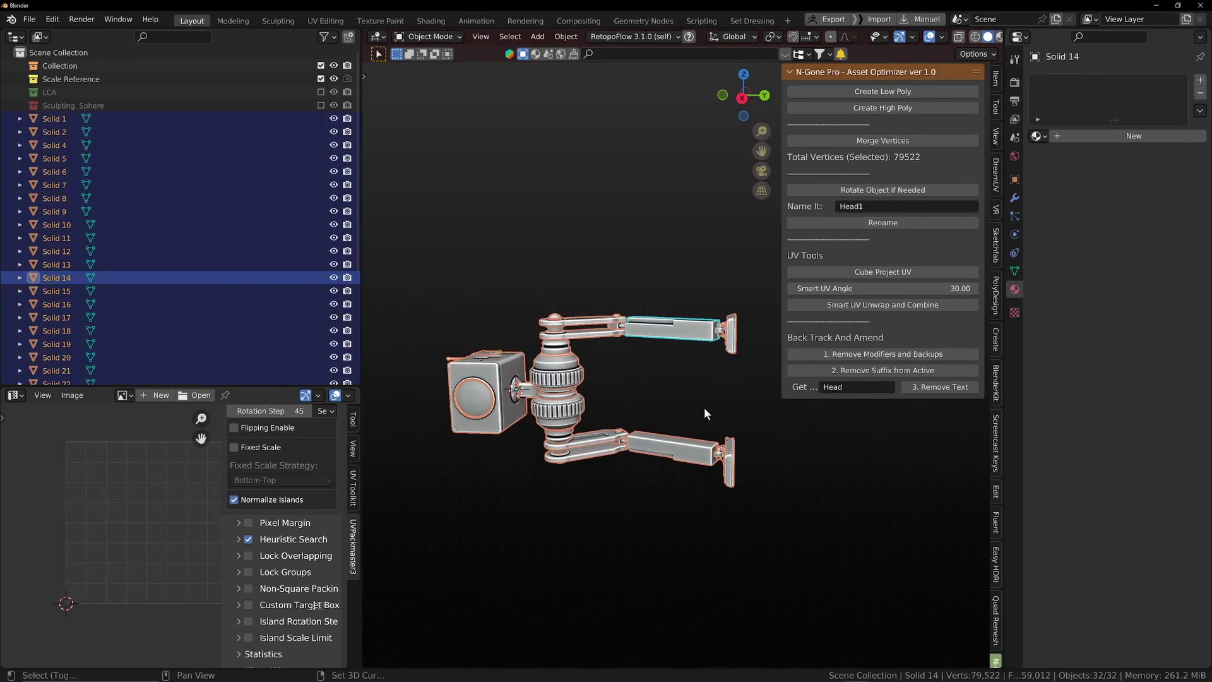
Check the vertex counts of a shin part and a thigh plate by selecting each one on its own
{"action": "middle_click_drag", "start_coordinate": [703, 407], "coordinate": [712, 409], "text": "shift"}
{"action": "left_click", "coordinate": [684, 334]}
{"action": "middle_click_drag", "start_coordinate": [667, 363], "coordinate": [697, 384], "text": "shift"}
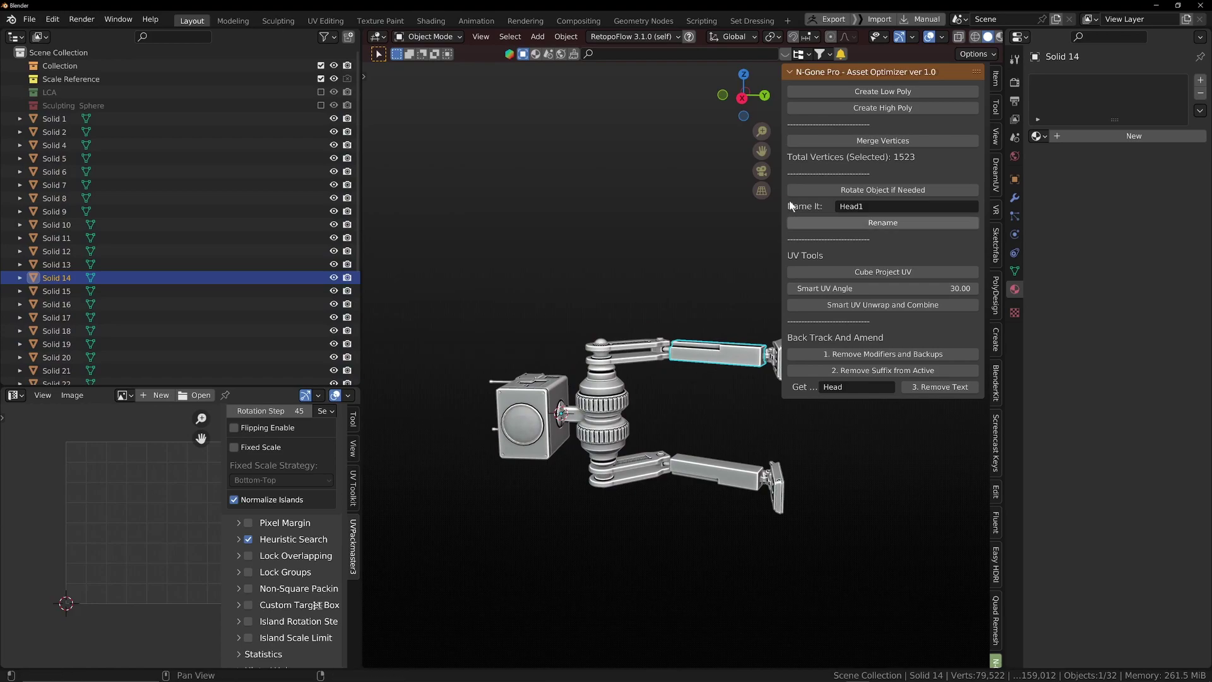
{"action": "middle_click_drag", "start_coordinate": [604, 412], "coordinate": [583, 408], "text": "shift"}
{"action": "left_click", "coordinate": [622, 352]}
{"action": "left_click", "coordinate": [616, 340]}
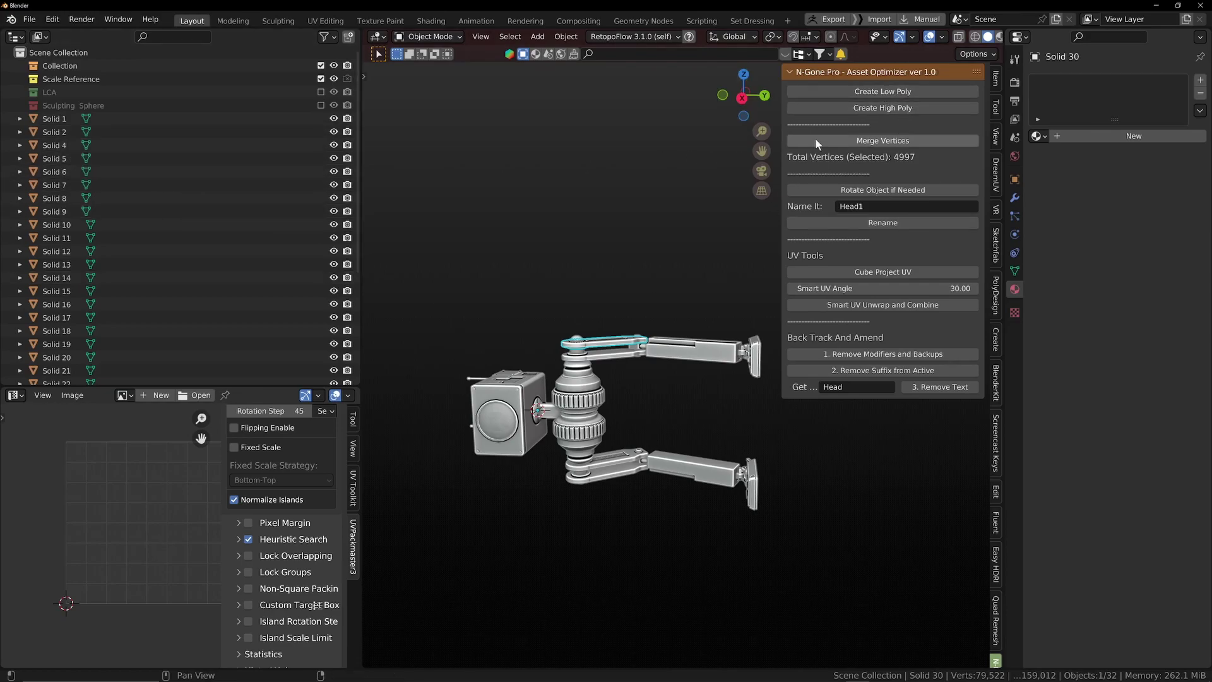
Select all the robot parts and turn the robot upright with the Rotate Object if Needed command
{"action": "middle_click_drag", "start_coordinate": [747, 200], "coordinate": [638, 474]}
{"action": "scroll", "coordinate": [631, 443], "scroll_direction": "up", "scroll_amount": 3}
{"action": "scroll", "coordinate": [622, 472], "scroll_direction": "down", "scroll_amount": 8}
{"action": "scroll", "coordinate": [636, 470], "scroll_direction": "up", "scroll_amount": 7}
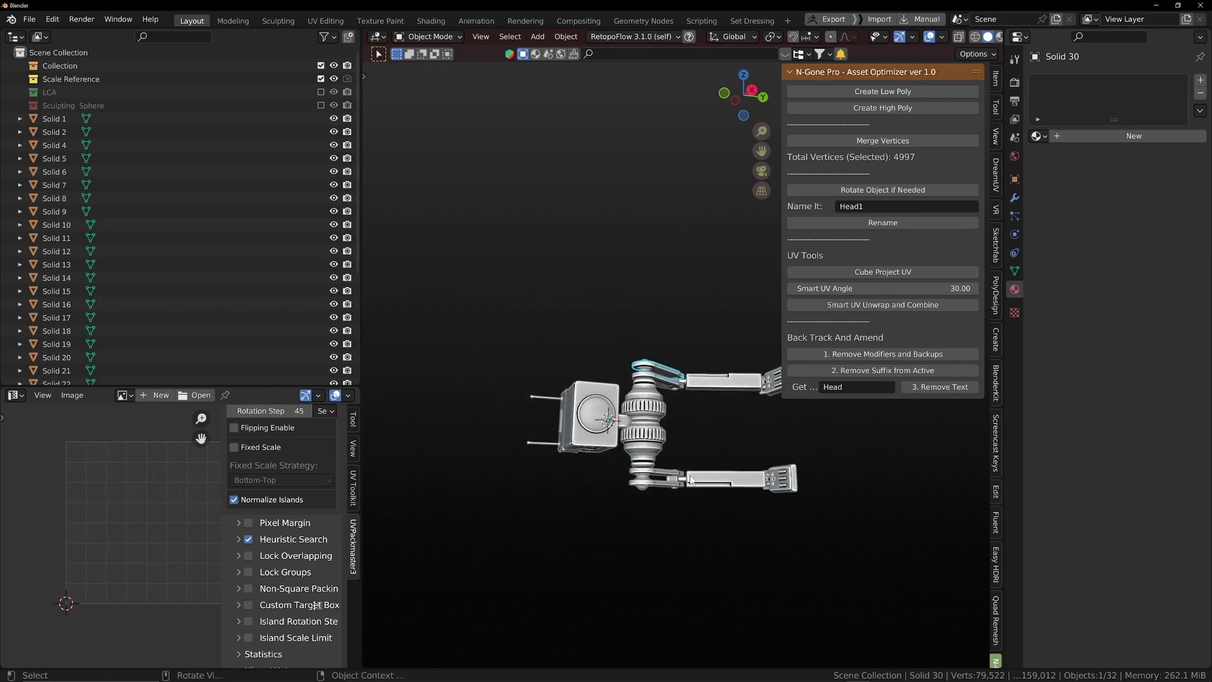
{"action": "left_click_drag", "start_coordinate": [496, 330], "coordinate": [794, 547]}
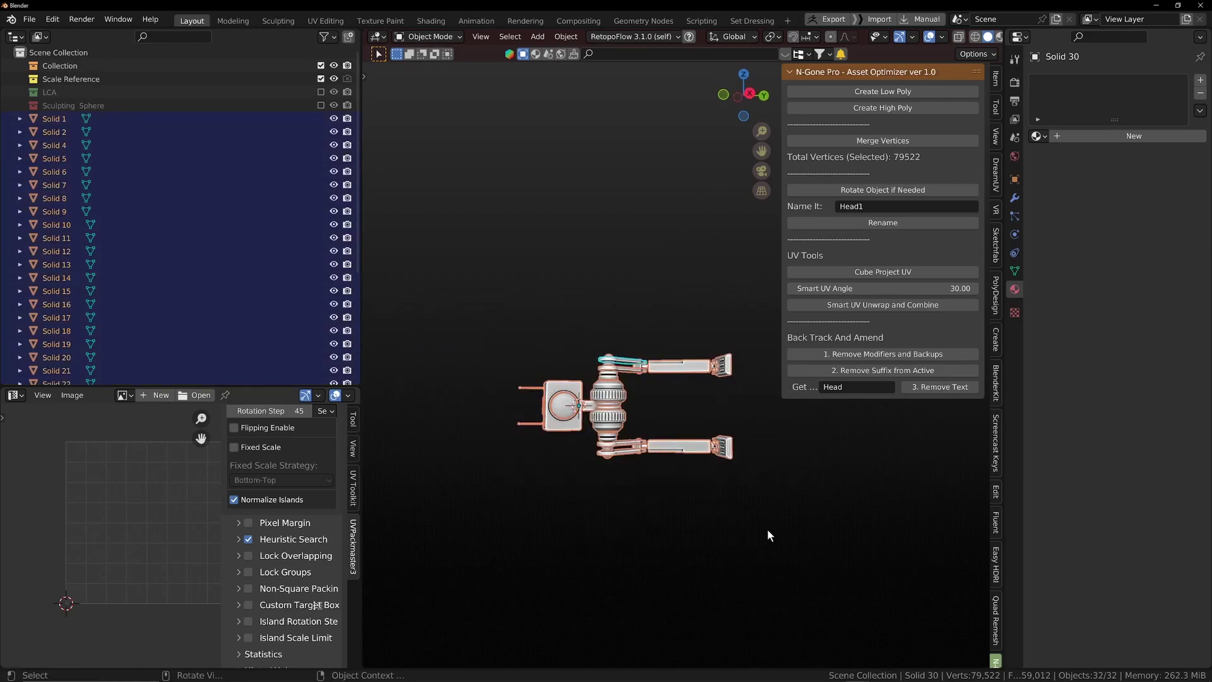
{"action": "middle_click_drag", "start_coordinate": [767, 528], "coordinate": [695, 512]}
{"action": "left_click_drag", "start_coordinate": [493, 308], "coordinate": [845, 545], "text": "ctrl"}
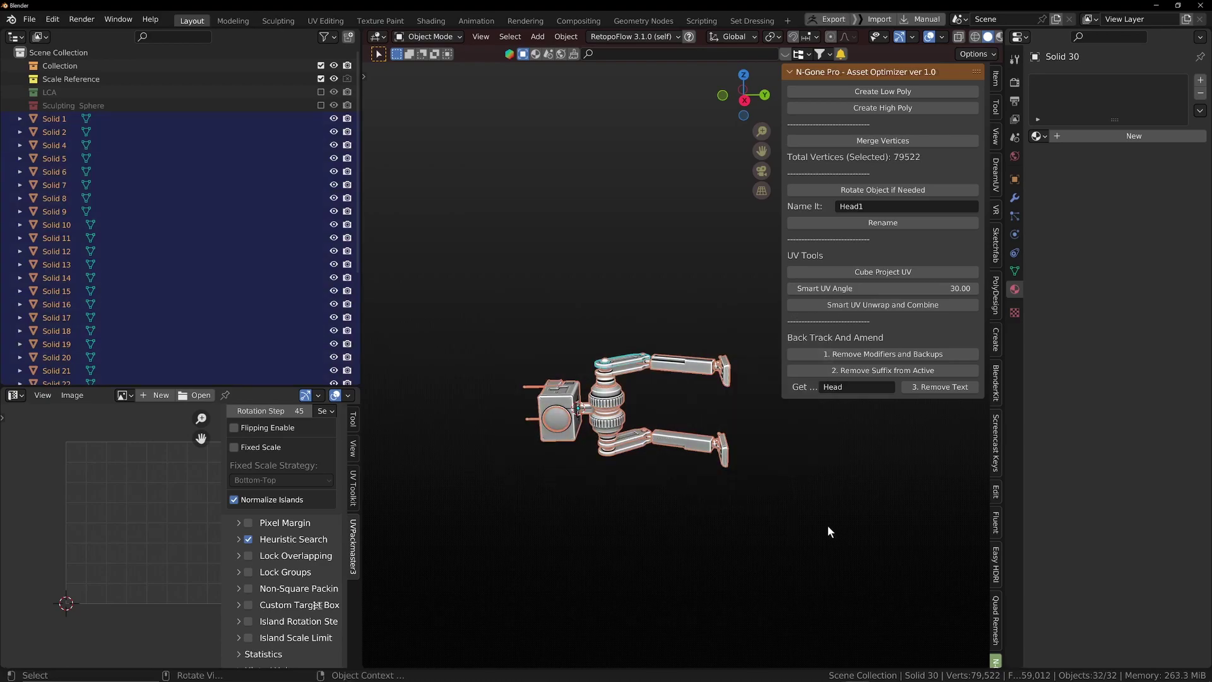
{"action": "left_click", "coordinate": [882, 188]}
{"action": "scroll", "coordinate": [625, 459], "scroll_direction": "up", "scroll_amount": 5}
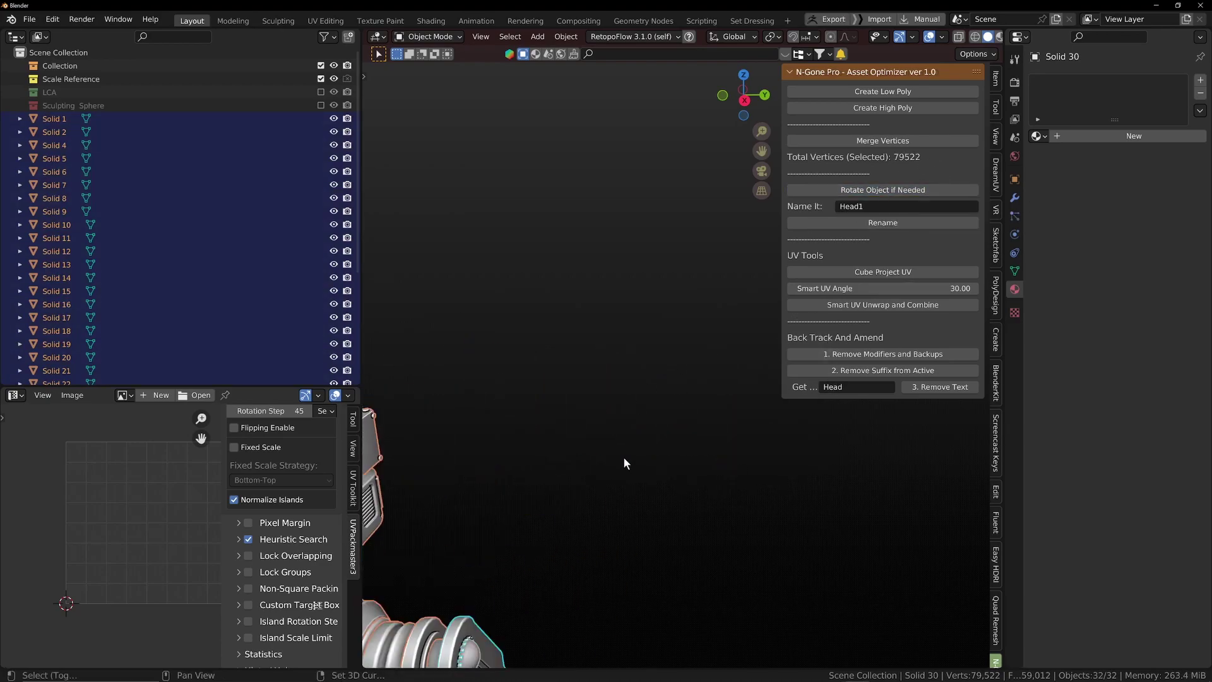
{"action": "scroll", "coordinate": [663, 426], "scroll_direction": "down", "scroll_amount": 10}
{"action": "middle_click_drag", "start_coordinate": [624, 459], "coordinate": [657, 412], "text": "shift"}
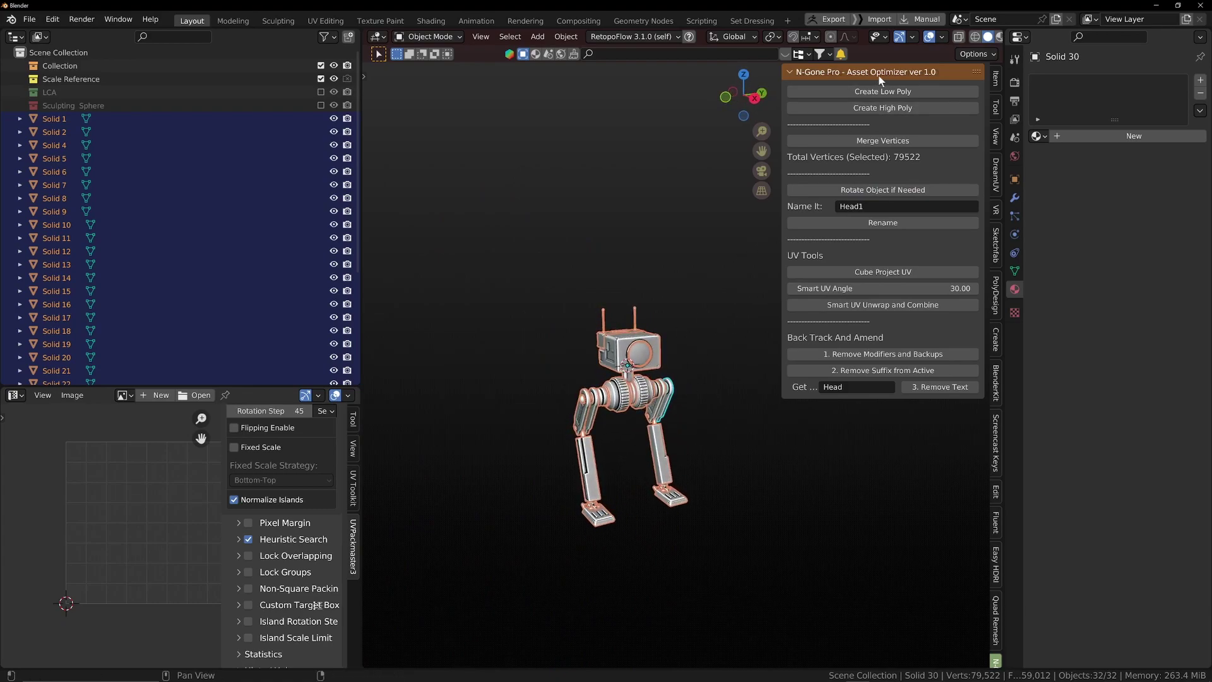
Show the floor grid in the viewport
{"action": "left_click", "coordinate": [942, 37]}
{"action": "left_click", "coordinate": [906, 101]}
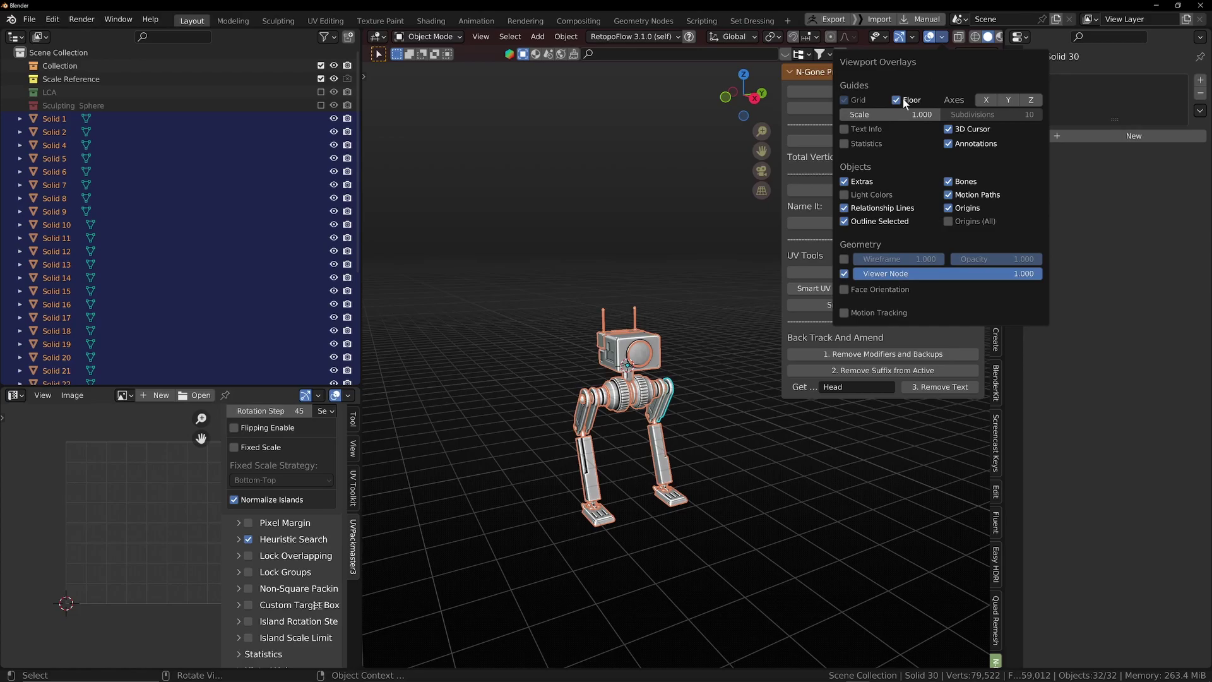
{"action": "middle_click_drag", "start_coordinate": [676, 278], "coordinate": [629, 307]}
{"action": "scroll", "coordinate": [721, 446], "scroll_direction": "down", "scroll_amount": 2}
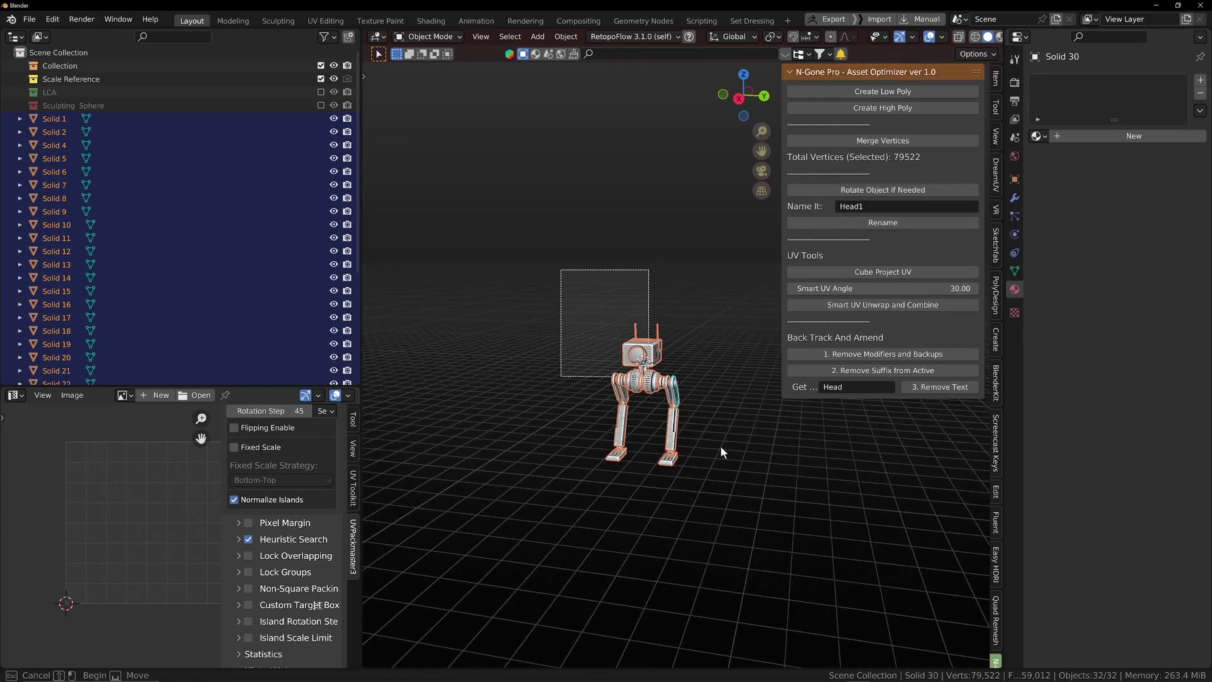
Move the whole robot up along the Z axis by about 5.12 m so it stands near the floor grid
{"action": "key", "text": "g"}
{"action": "key", "text": "z"}
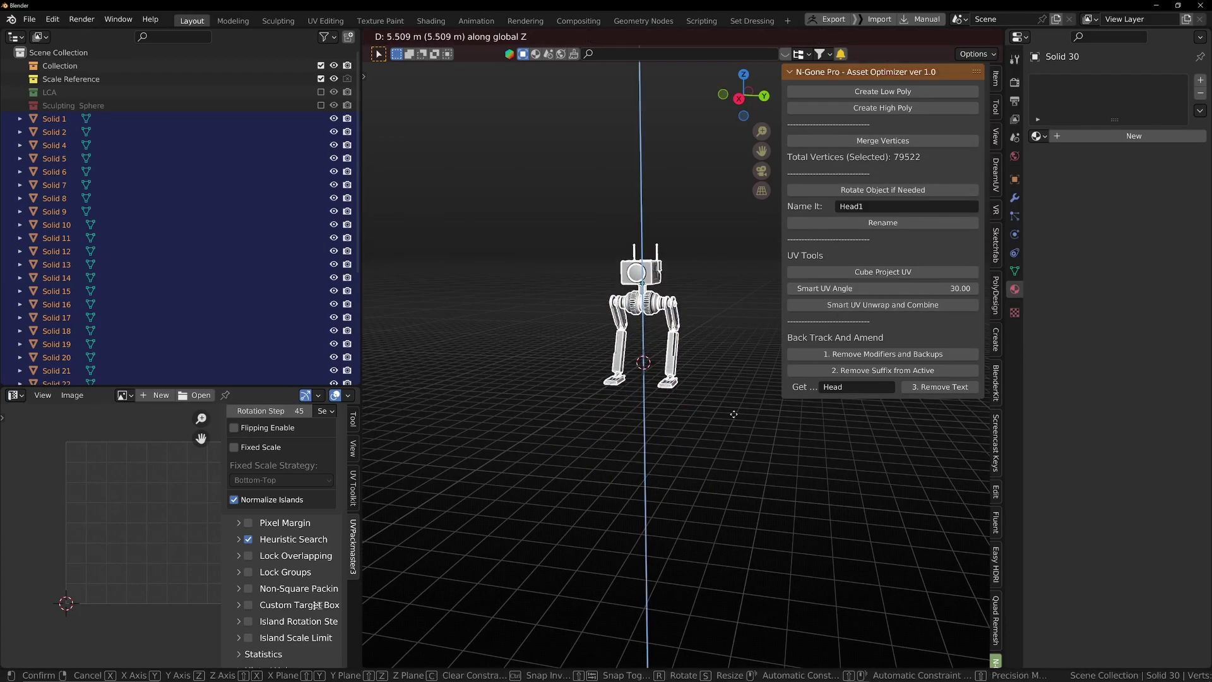
{"action": "left_click", "coordinate": [715, 428]}
{"action": "mouse_move", "coordinate": [714, 428]}
{"action": "middle_mouse_down"}
{"action": "mouse_move", "coordinate": [747, 396]}
{"action": "mouse_move", "coordinate": [728, 439]}
{"action": "middle_mouse_up"}
{"action": "scroll", "coordinate": [729, 439], "scroll_direction": "up", "scroll_amount": 5}
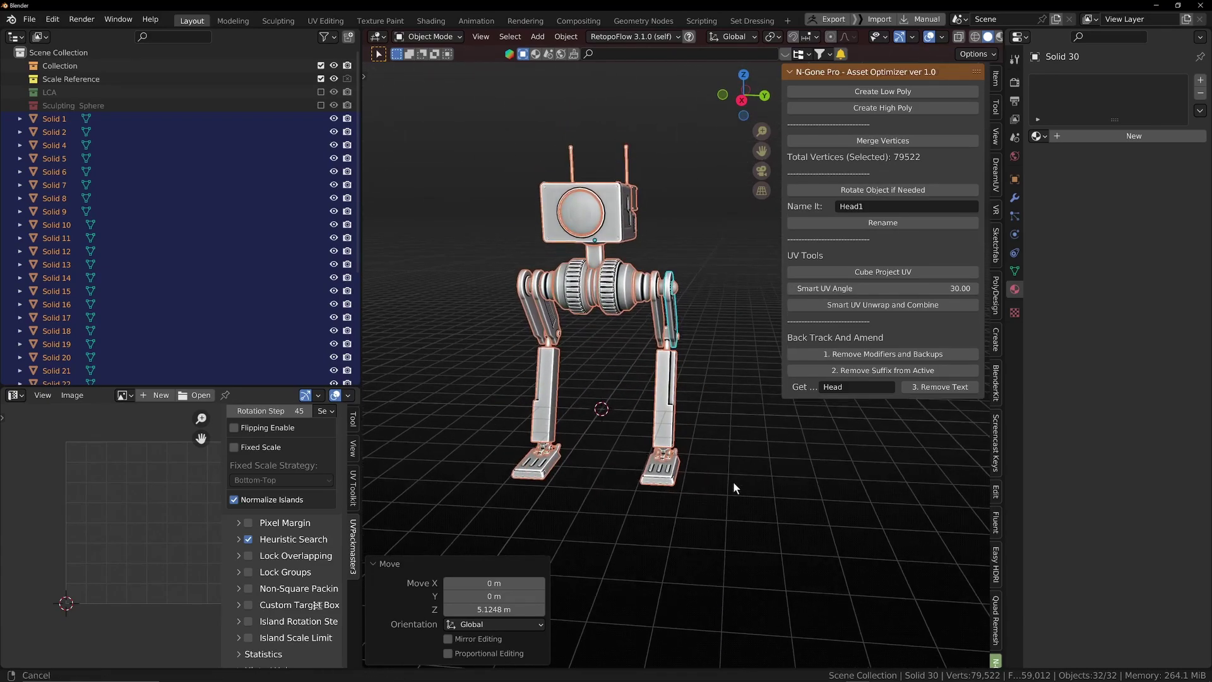
{"action": "middle_click_drag", "start_coordinate": [733, 481], "coordinate": [620, 255]}
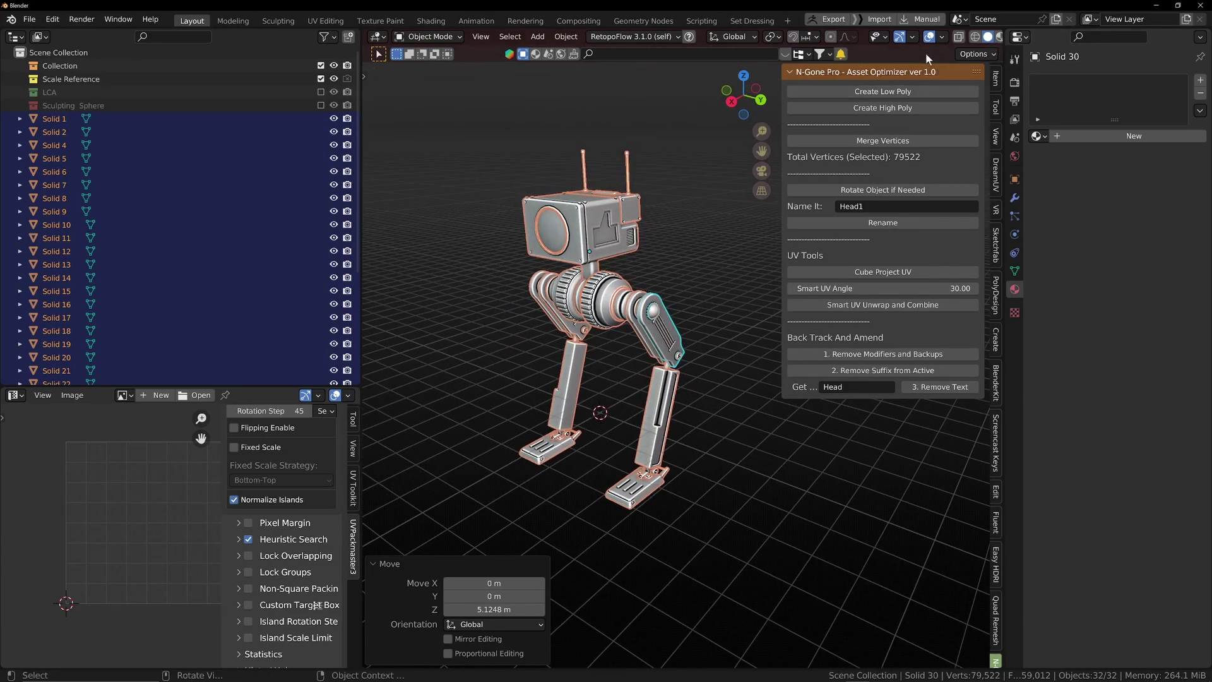
Select the entire robot and merge its duplicate vertices with Merge Vertices
{"action": "scroll", "coordinate": [622, 386], "scroll_direction": "down", "scroll_amount": 3}
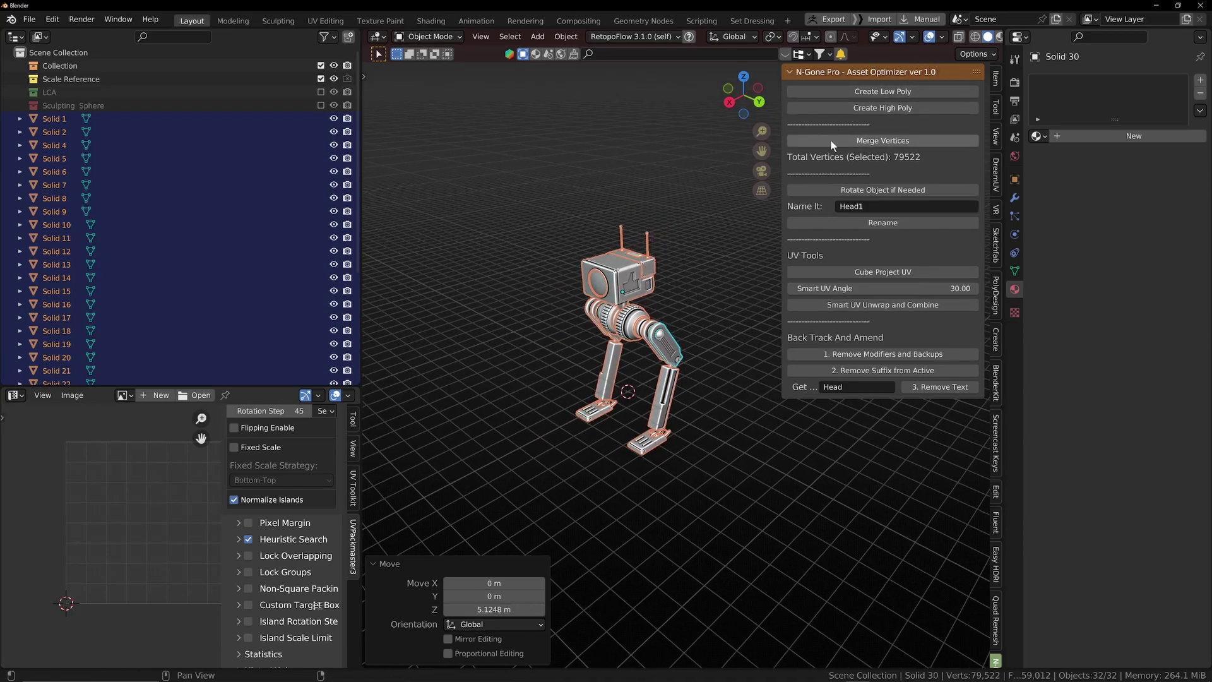
{"action": "middle_click_drag", "start_coordinate": [521, 248], "coordinate": [574, 236]}
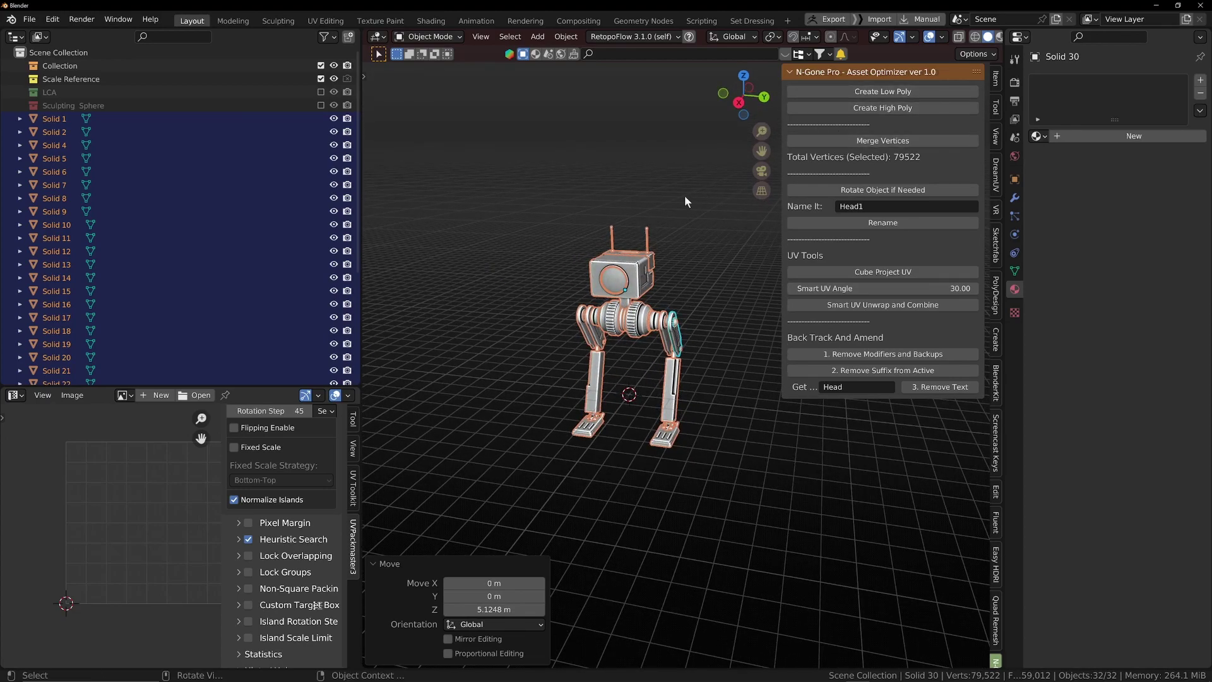
{"action": "left_click_drag", "start_coordinate": [508, 173], "coordinate": [716, 470]}
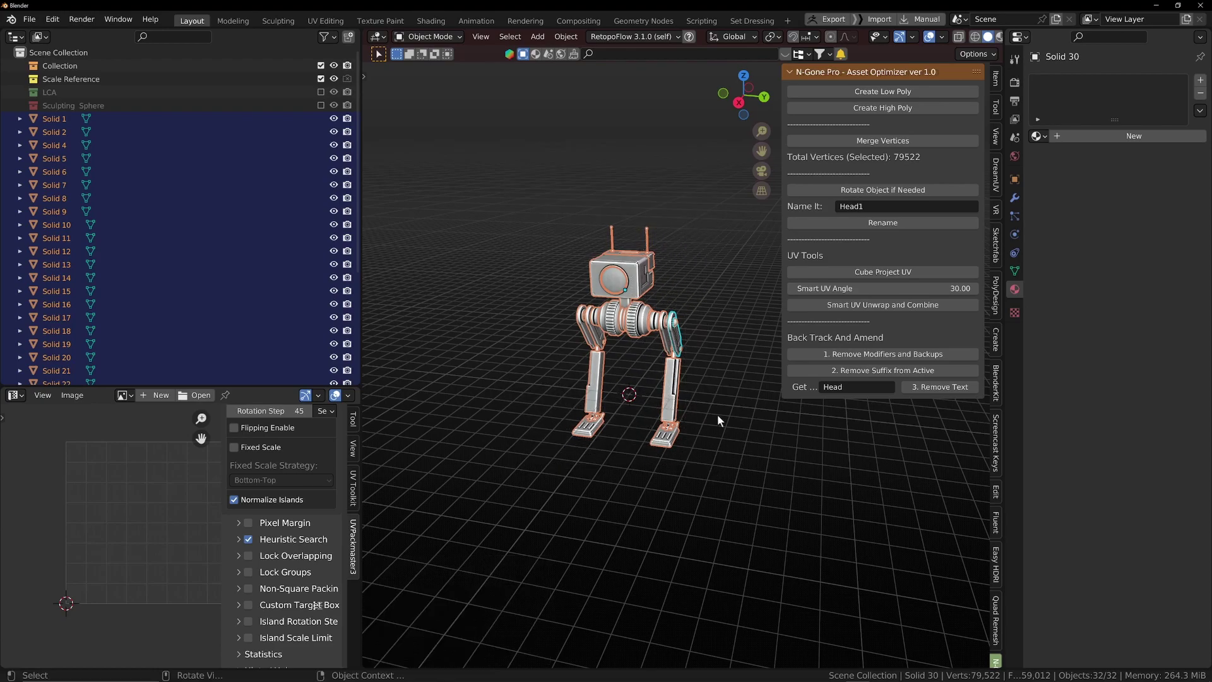
{"action": "left_click", "coordinate": [850, 146]}
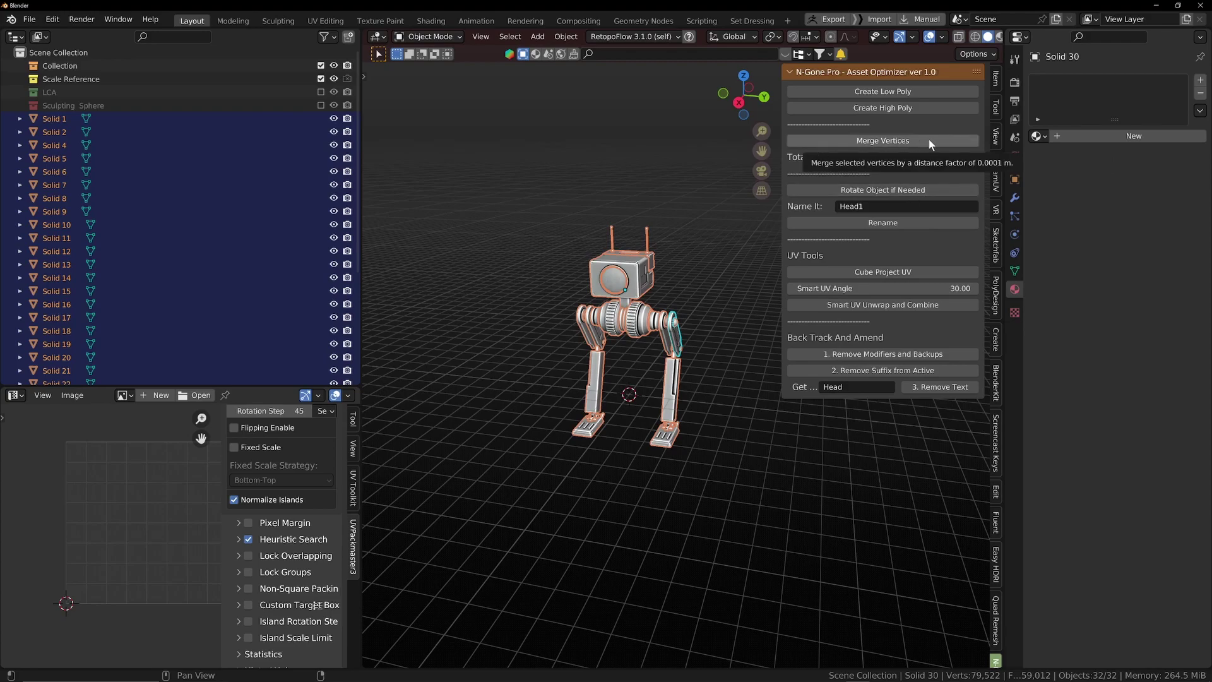
{"action": "left_click", "coordinate": [959, 142]}
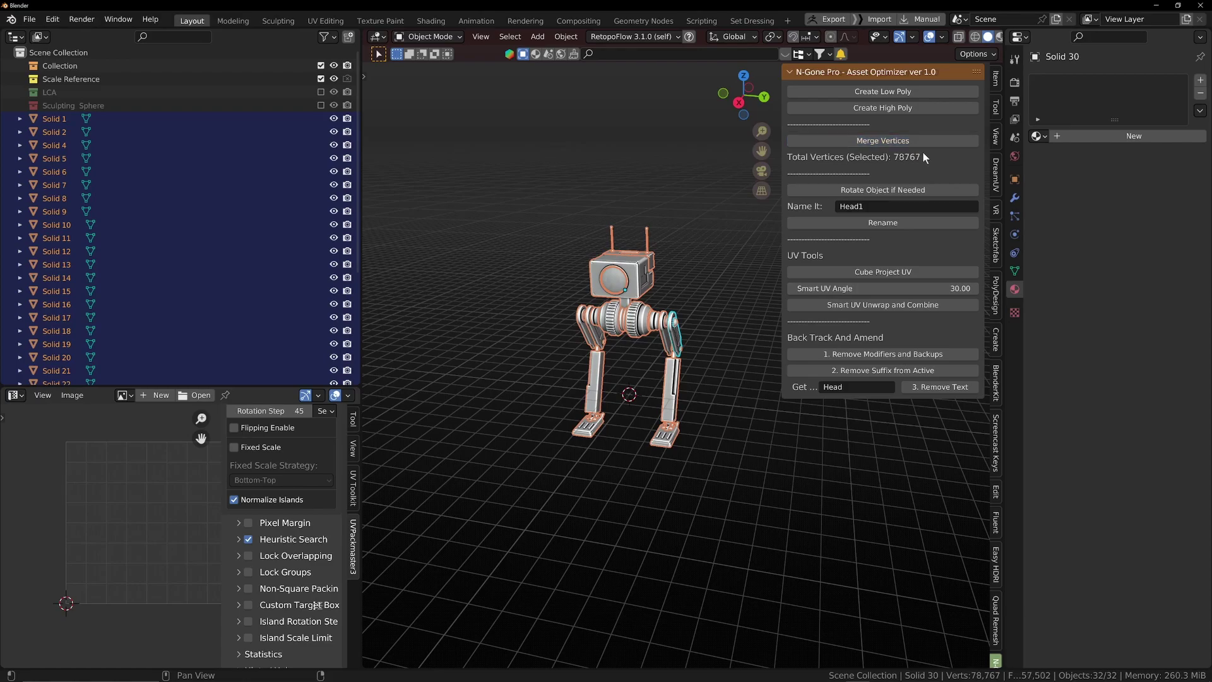
Examine the robot's head, torso and legs up close from several angles
{"action": "scroll", "coordinate": [562, 278], "scroll_direction": "up", "scroll_amount": 3}
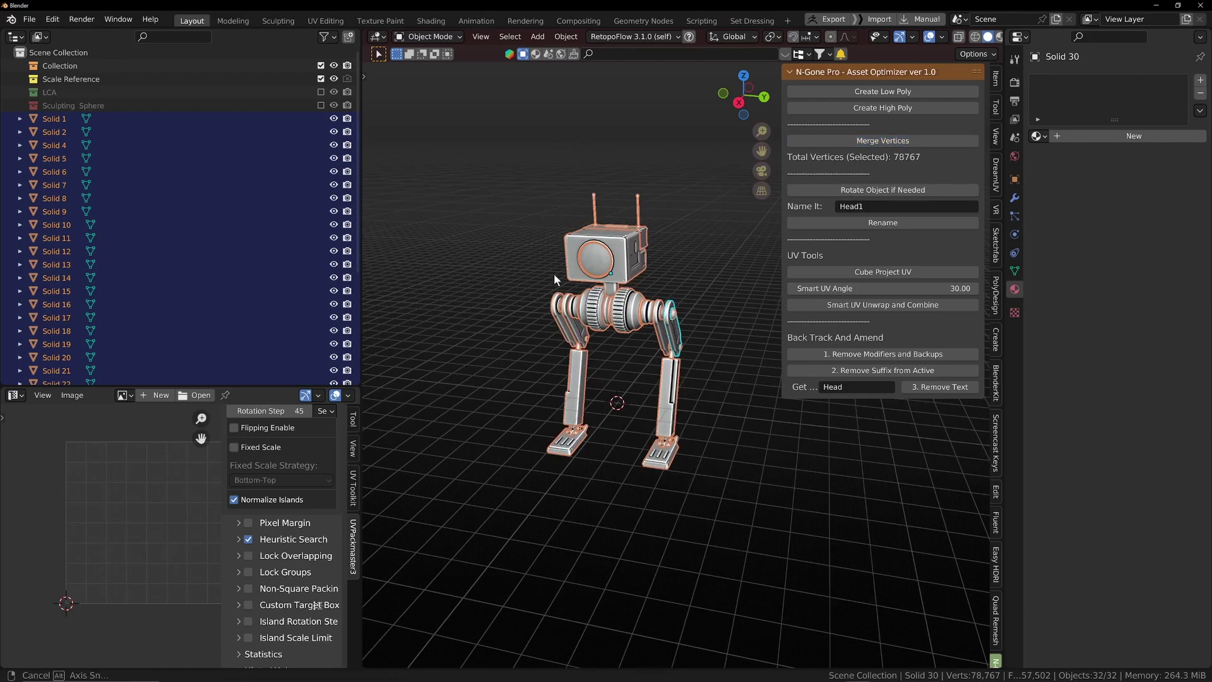
{"action": "scroll", "coordinate": [558, 284], "scroll_direction": "up", "scroll_amount": 4}
{"action": "scroll", "coordinate": [562, 287], "scroll_direction": "down", "scroll_amount": 2}
{"action": "mouse_move", "coordinate": [562, 287]}
{"action": "middle_mouse_down"}
{"action": "mouse_move", "coordinate": [527, 293]}
{"action": "mouse_move", "coordinate": [546, 300]}
{"action": "middle_mouse_up"}
{"action": "scroll", "coordinate": [546, 300], "scroll_direction": "up", "scroll_amount": 2}
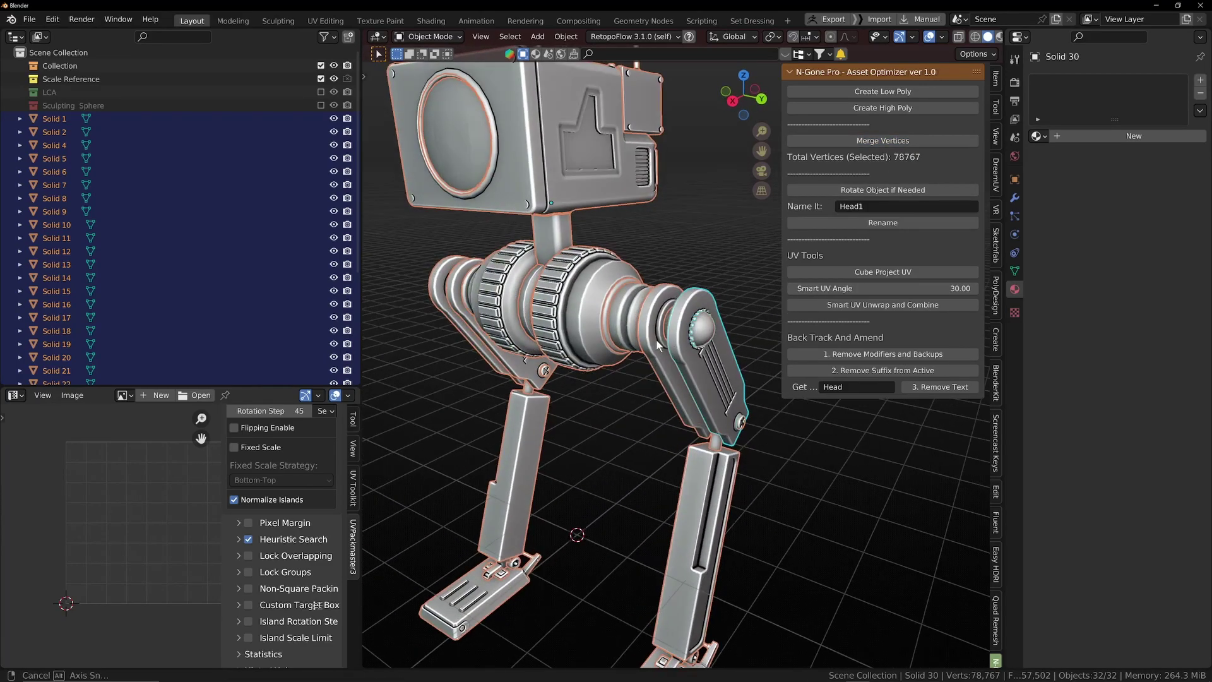
{"action": "scroll", "coordinate": [689, 335], "scroll_direction": "down", "scroll_amount": 3}
{"action": "middle_click_drag", "start_coordinate": [618, 315], "coordinate": [692, 332]}
{"action": "middle_click_drag", "start_coordinate": [581, 365], "coordinate": [628, 408]}
{"action": "scroll", "coordinate": [623, 324], "scroll_direction": "down", "scroll_amount": 2}
{"action": "scroll", "coordinate": [697, 408], "scroll_direction": "up", "scroll_amount": 3}
{"action": "scroll", "coordinate": [726, 414], "scroll_direction": "down", "scroll_amount": 3}
Select both shins, all four thigh plates and both feet, and join them into one object
{"action": "left_click", "coordinate": [727, 419]}
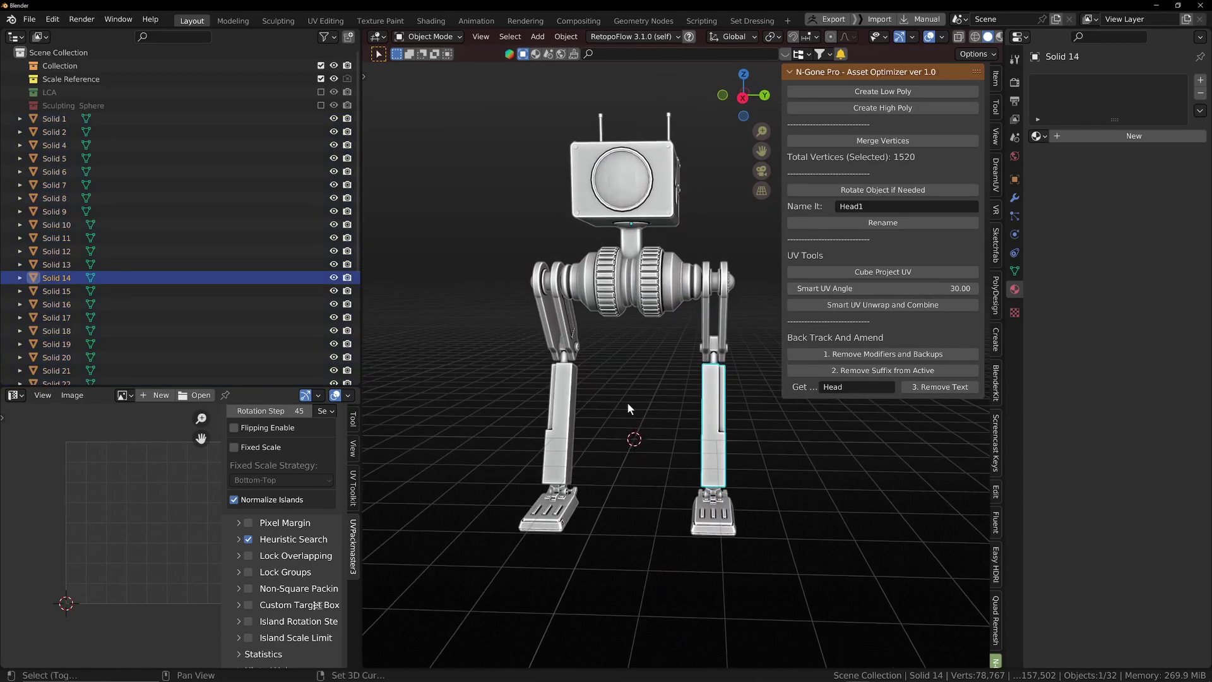
{"action": "left_click", "coordinate": [560, 410], "text": "shift"}
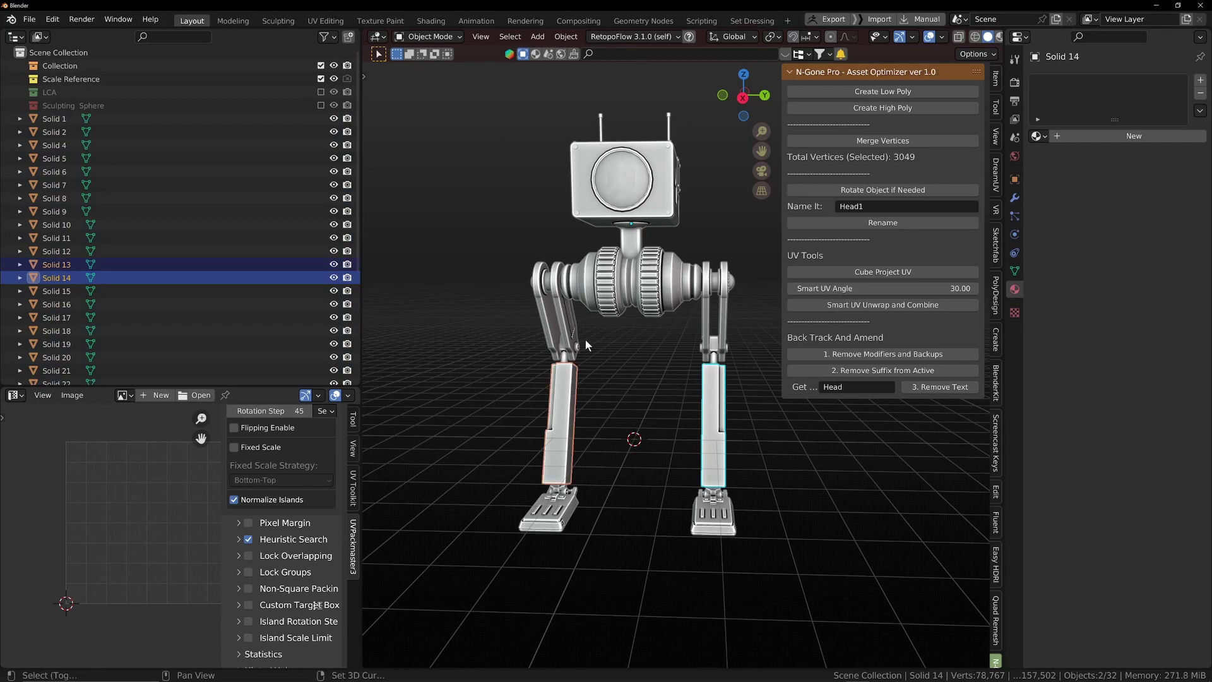
{"action": "left_click", "coordinate": [568, 329], "text": "shift"}
{"action": "left_click", "coordinate": [540, 323], "text": "shift"}
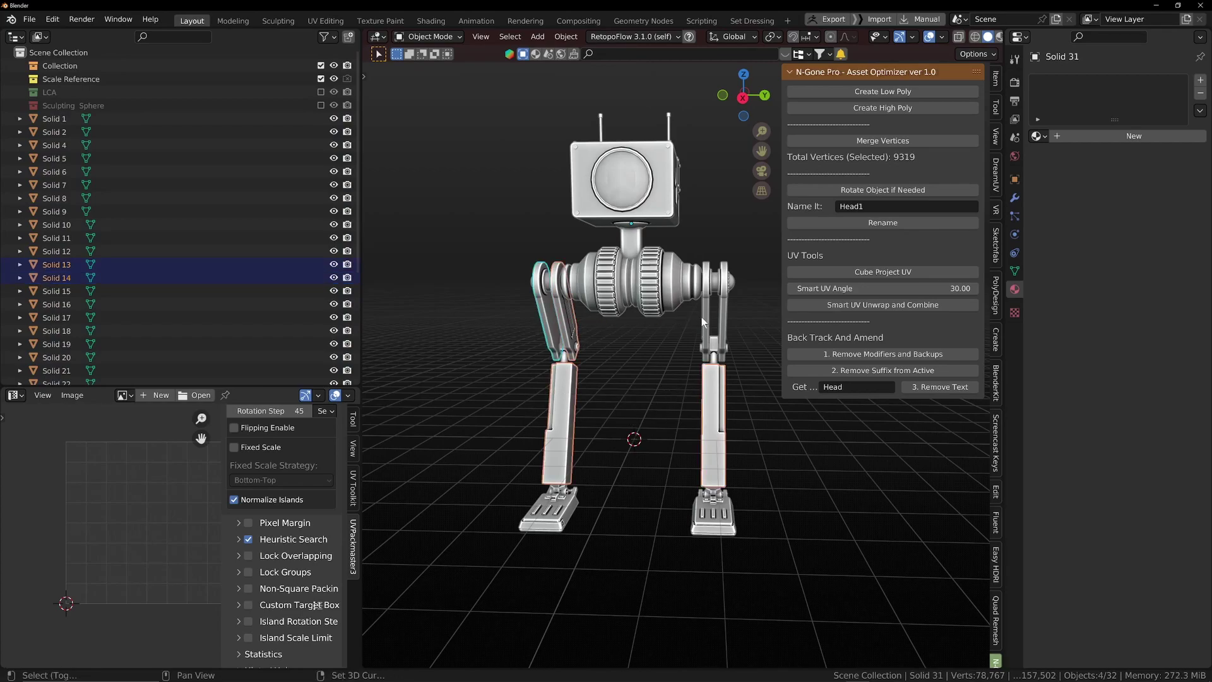
{"action": "left_click", "coordinate": [705, 319], "text": "shift"}
{"action": "left_click", "coordinate": [723, 319], "text": "shift"}
{"action": "middle_click_drag", "start_coordinate": [688, 459], "coordinate": [685, 470]}
{"action": "left_click", "coordinate": [702, 515], "text": "shift"}
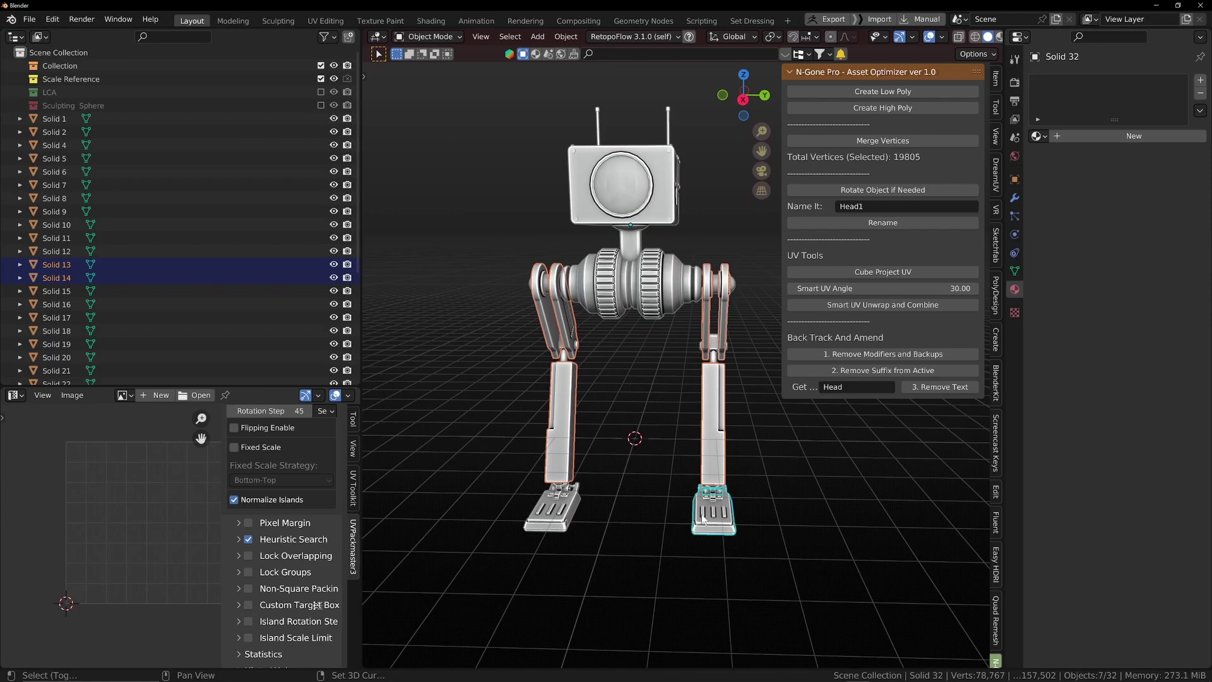
{"action": "left_click", "coordinate": [572, 517], "text": "shift"}
{"action": "middle_click_drag", "start_coordinate": [571, 518], "coordinate": [576, 486]}
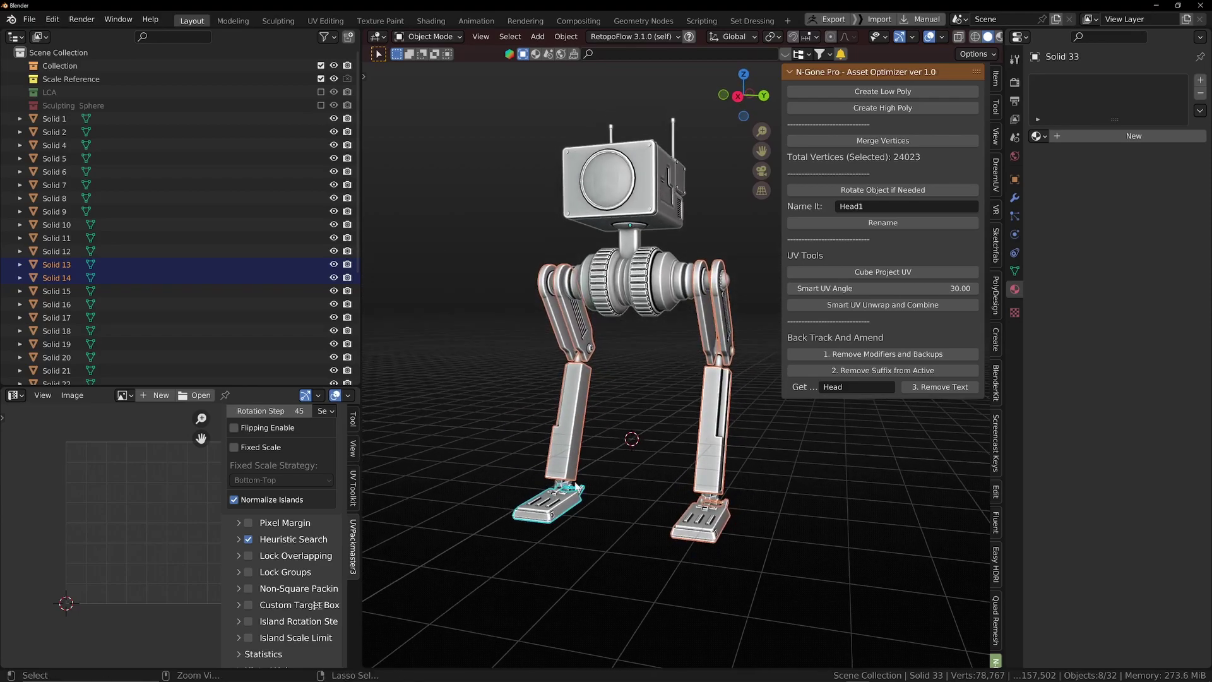
{"action": "key", "text": "ctrl+j"}
Select the small ankle hinge parts between the shins and feet and join them into one object
{"action": "scroll", "coordinate": [625, 480], "scroll_direction": "up", "scroll_amount": 4}
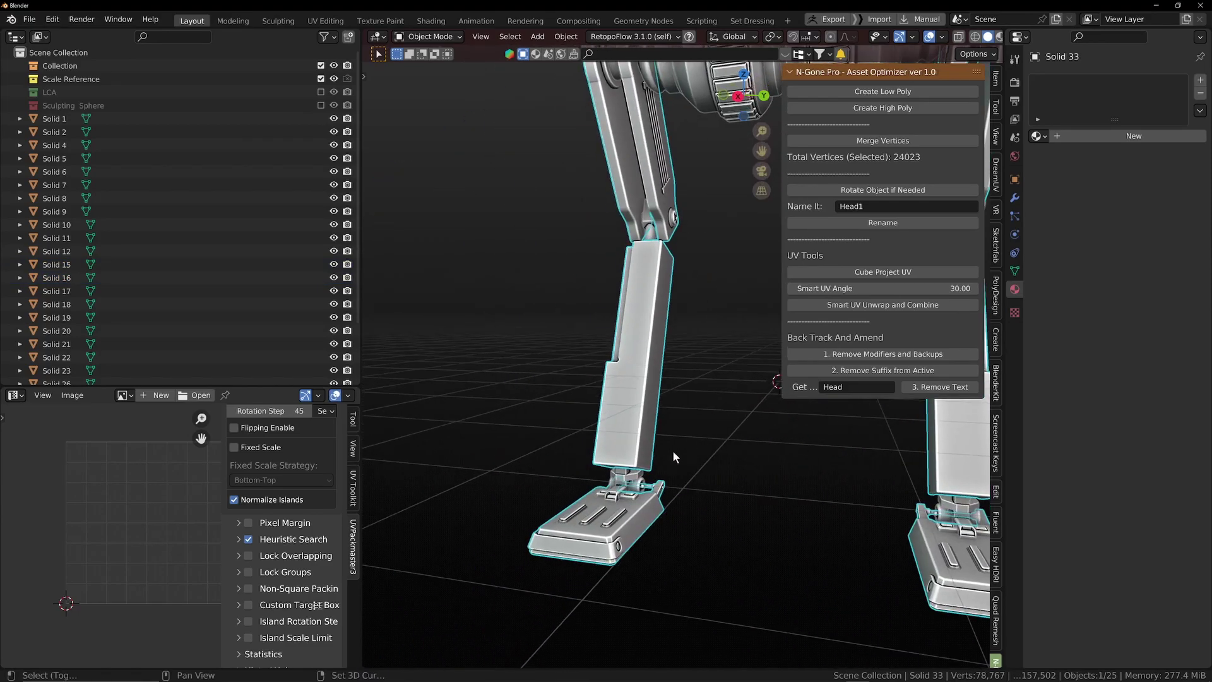
{"action": "left_click", "coordinate": [627, 480]}
{"action": "middle_click_drag", "start_coordinate": [628, 480], "coordinate": [654, 452]}
{"action": "left_click", "coordinate": [639, 488], "text": "shift"}
{"action": "left_click", "coordinate": [624, 495], "text": "shift"}
{"action": "left_click", "coordinate": [631, 531], "text": "shift"}
{"action": "left_click", "coordinate": [653, 531], "text": "shift"}
{"action": "left_click", "coordinate": [661, 516], "text": "shift"}
{"action": "scroll", "coordinate": [662, 516], "scroll_direction": "down", "scroll_amount": 4}
{"action": "key", "text": "ctrl+j"}
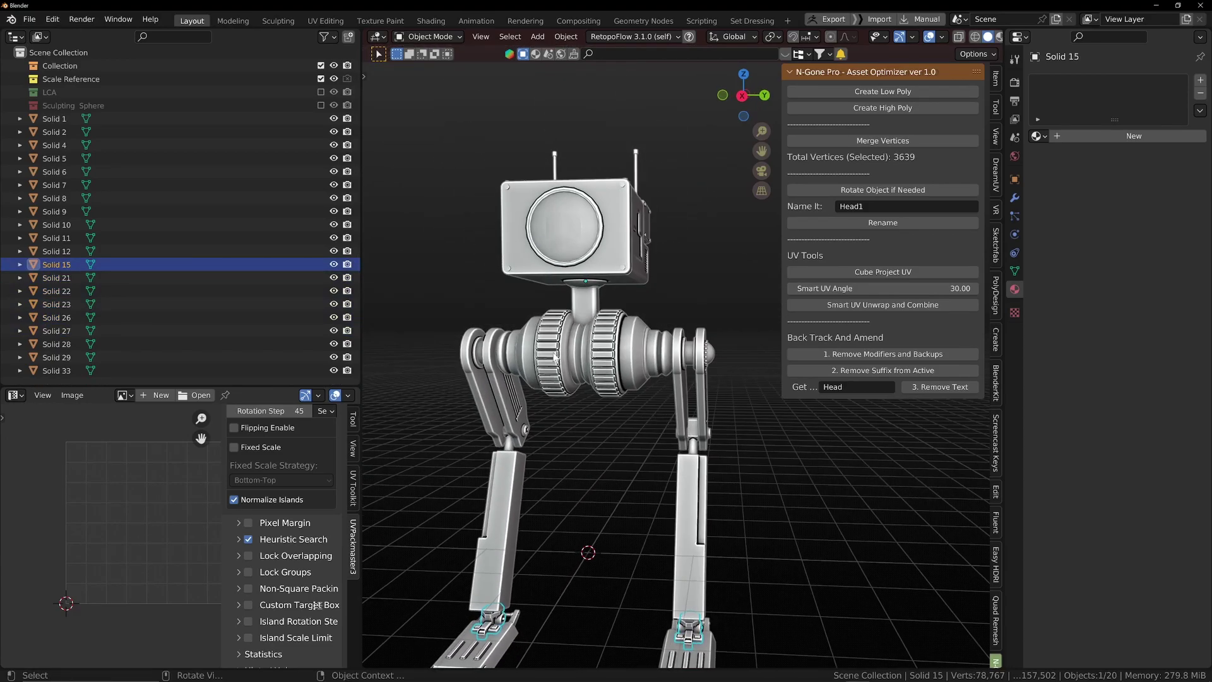
Try deleting the thin ring between the two ribbed torso gears, and undo the deletion
{"action": "left_click", "coordinate": [575, 360]}
{"action": "key", "text": "x"}
{"action": "left_click", "coordinate": [574, 356]}
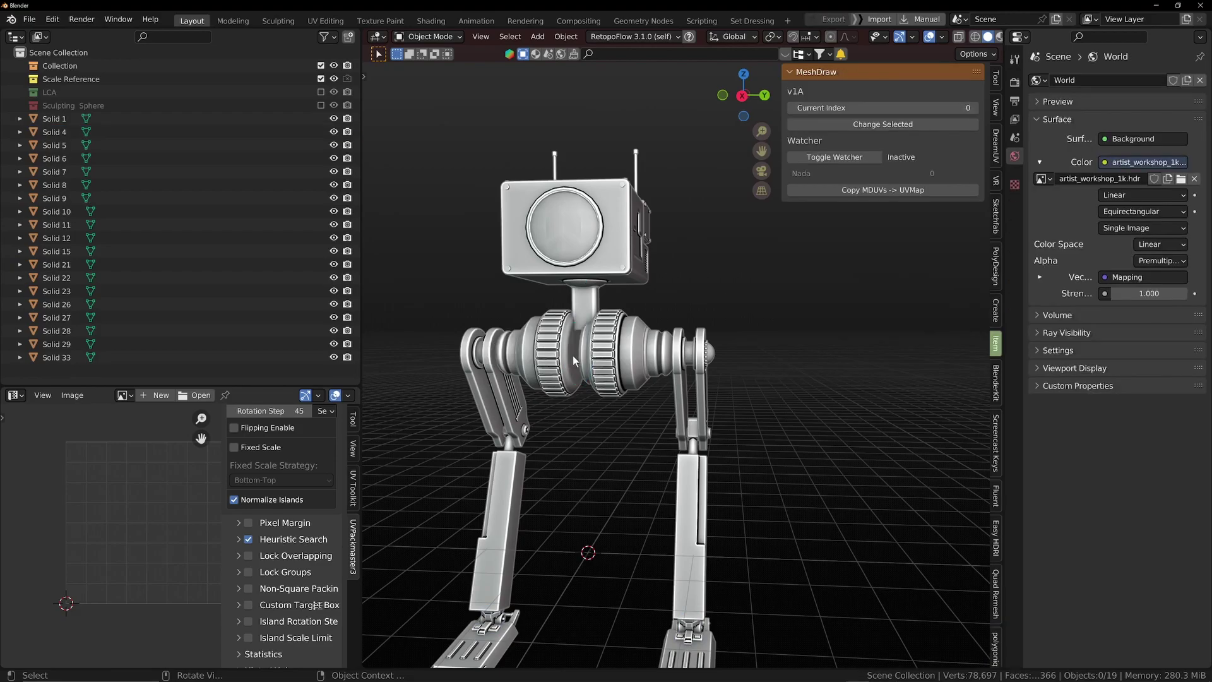
{"action": "key", "text": "ctrl+z"}
Select both knee hinges, the connecting pins below them and the joined ankle hinge parts, and join them into one object
{"action": "middle_click_drag", "start_coordinate": [574, 357], "coordinate": [728, 390]}
{"action": "scroll", "coordinate": [727, 379], "scroll_direction": "up", "scroll_amount": 1}
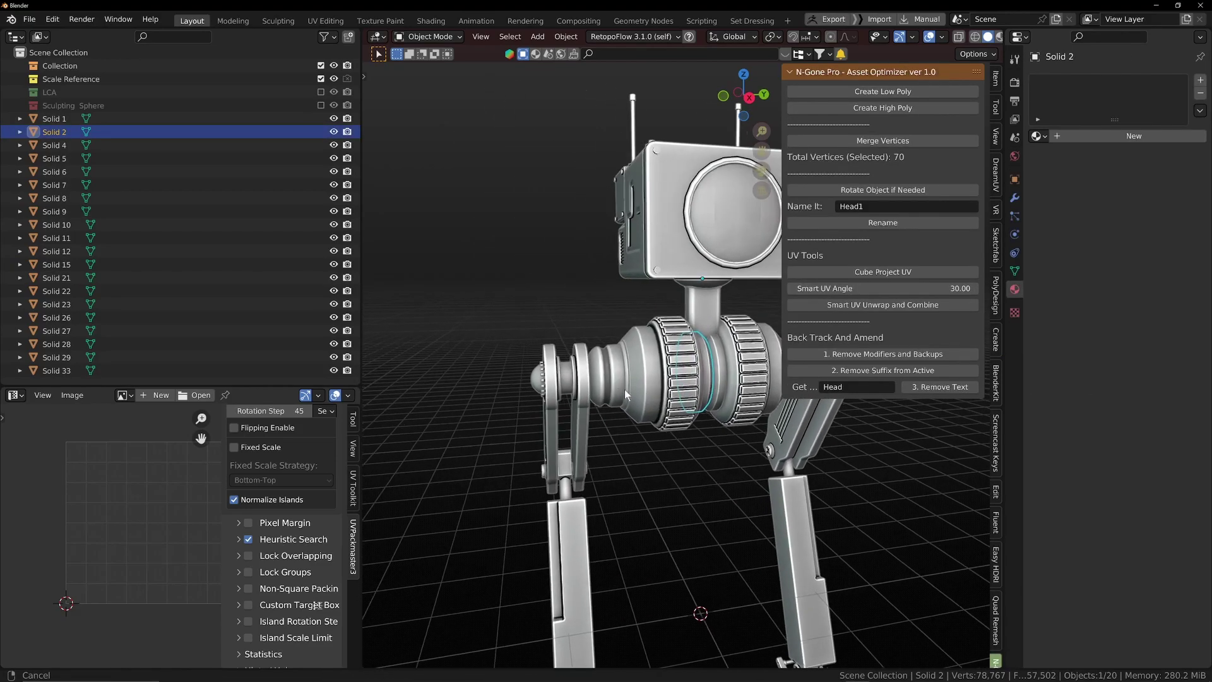
{"action": "left_click", "coordinate": [563, 374]}
{"action": "middle_click_drag", "start_coordinate": [566, 437], "coordinate": [558, 401]}
{"action": "left_click", "coordinate": [564, 474]}
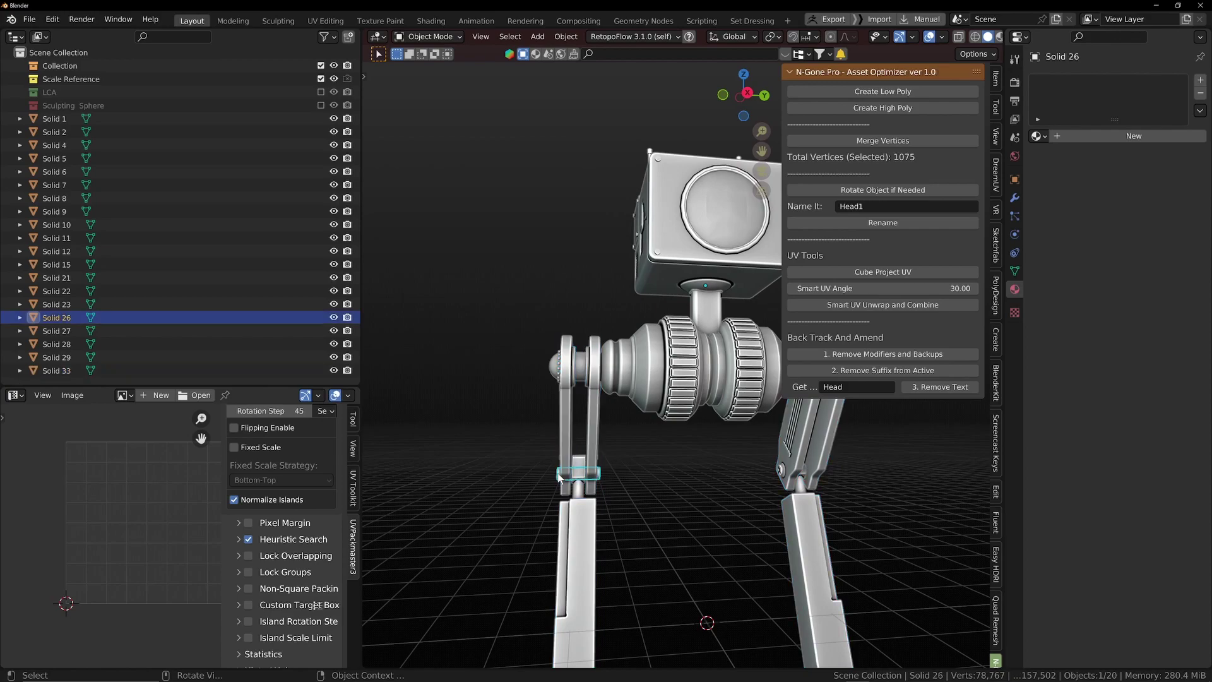
{"action": "left_click", "coordinate": [789, 472], "text": "shift"}
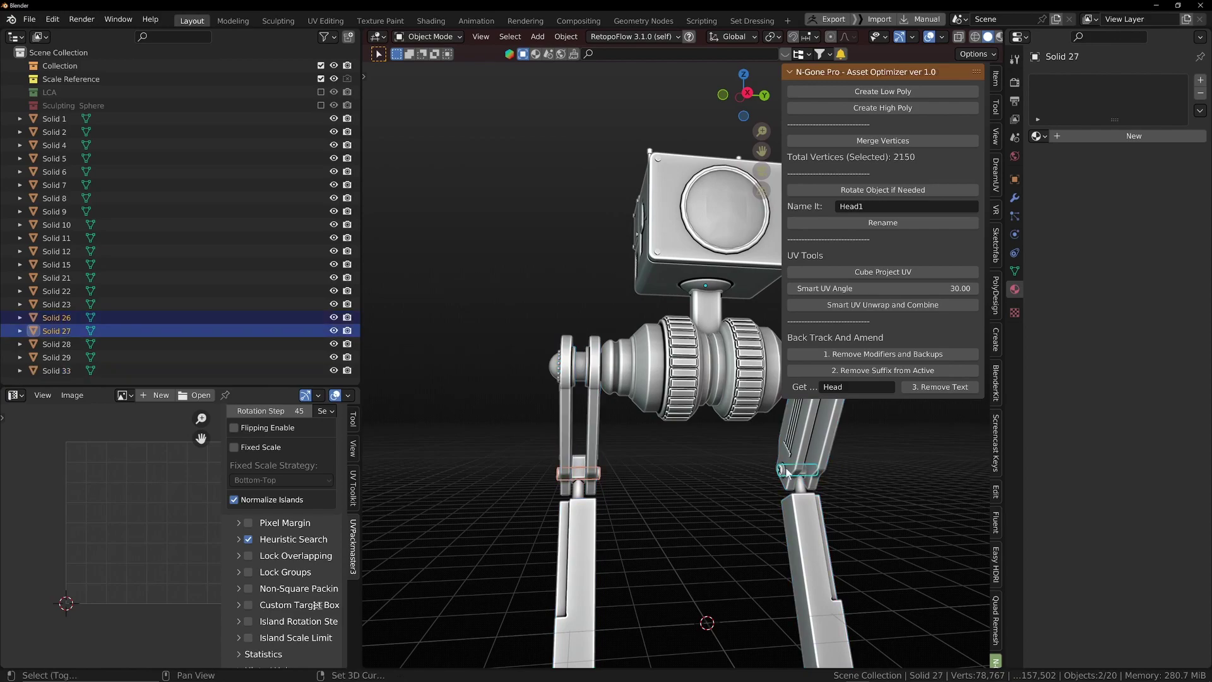
{"action": "middle_click_drag", "start_coordinate": [789, 472], "coordinate": [703, 514]}
{"action": "left_click", "coordinate": [809, 491], "text": "shift"}
{"action": "scroll", "coordinate": [808, 486], "scroll_direction": "down", "scroll_amount": 2}
{"action": "left_click", "coordinate": [608, 464], "text": "shift"}
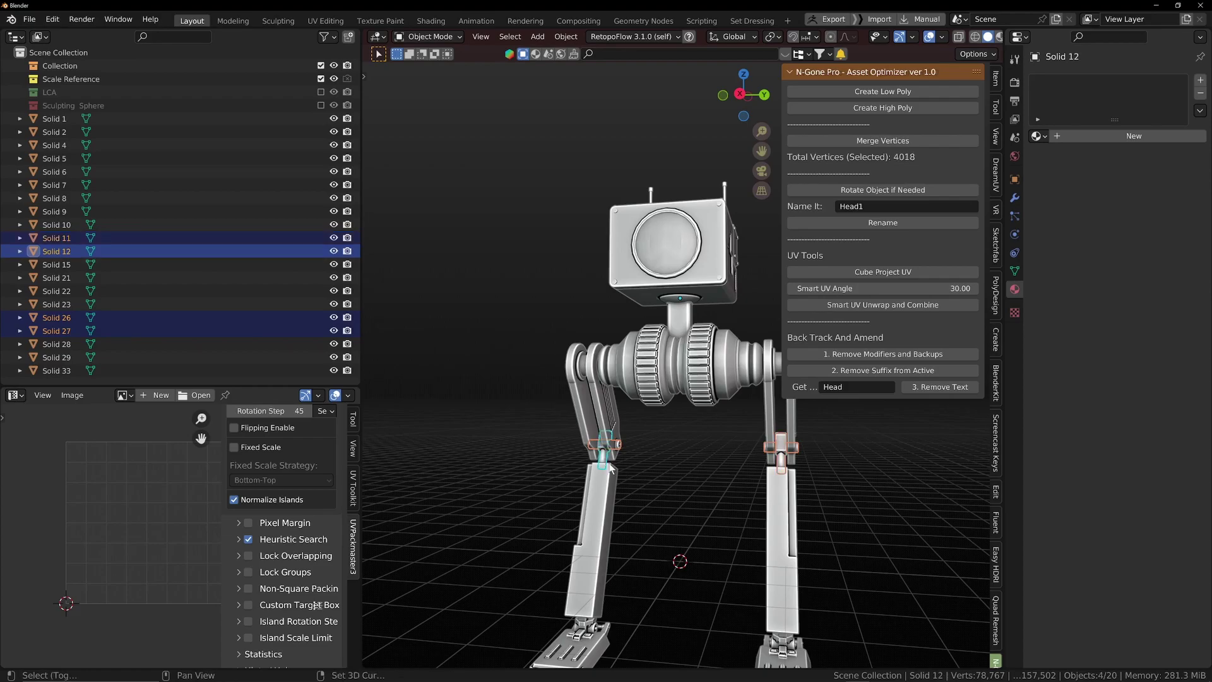
{"action": "middle_click_drag", "start_coordinate": [608, 464], "coordinate": [645, 506], "text": "shift"}
{"action": "left_click", "coordinate": [632, 513], "text": "shift"}
{"action": "key", "text": "ctrl+j"}
Select both ribbed torso halves and the thin rings between them, and join them into one object
{"action": "scroll", "coordinate": [612, 502], "scroll_direction": "down", "scroll_amount": 2}
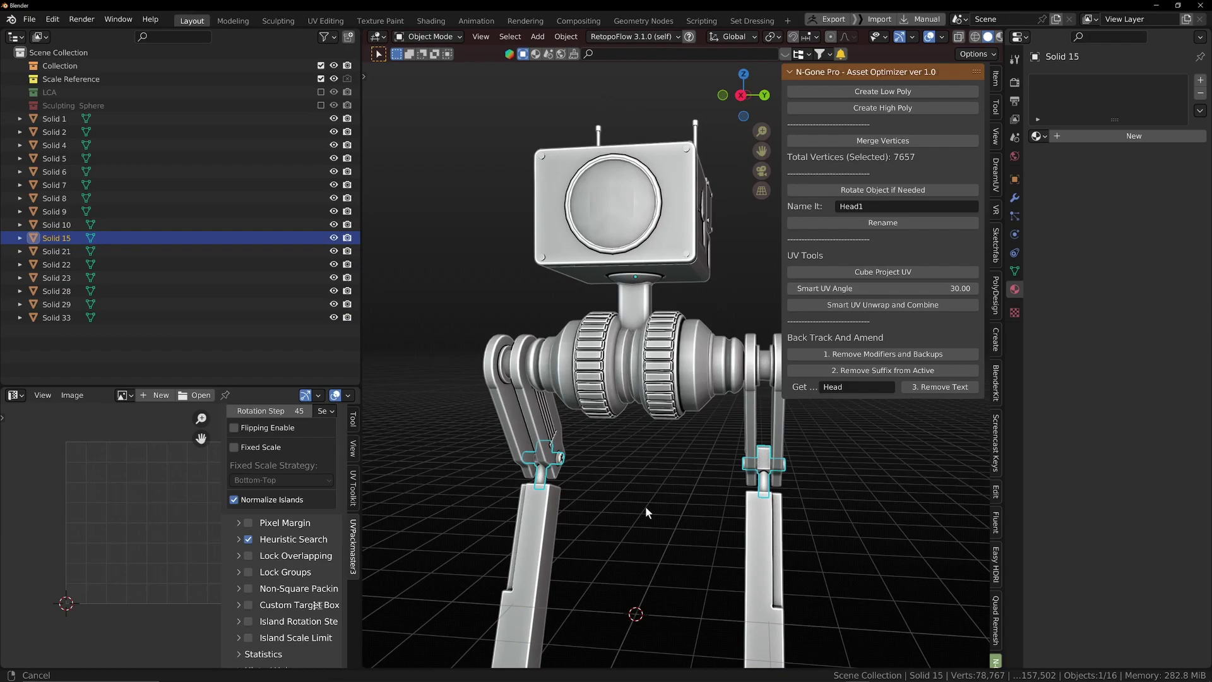
{"action": "left_click", "coordinate": [662, 377]}
{"action": "left_click", "coordinate": [605, 367], "text": "shift"}
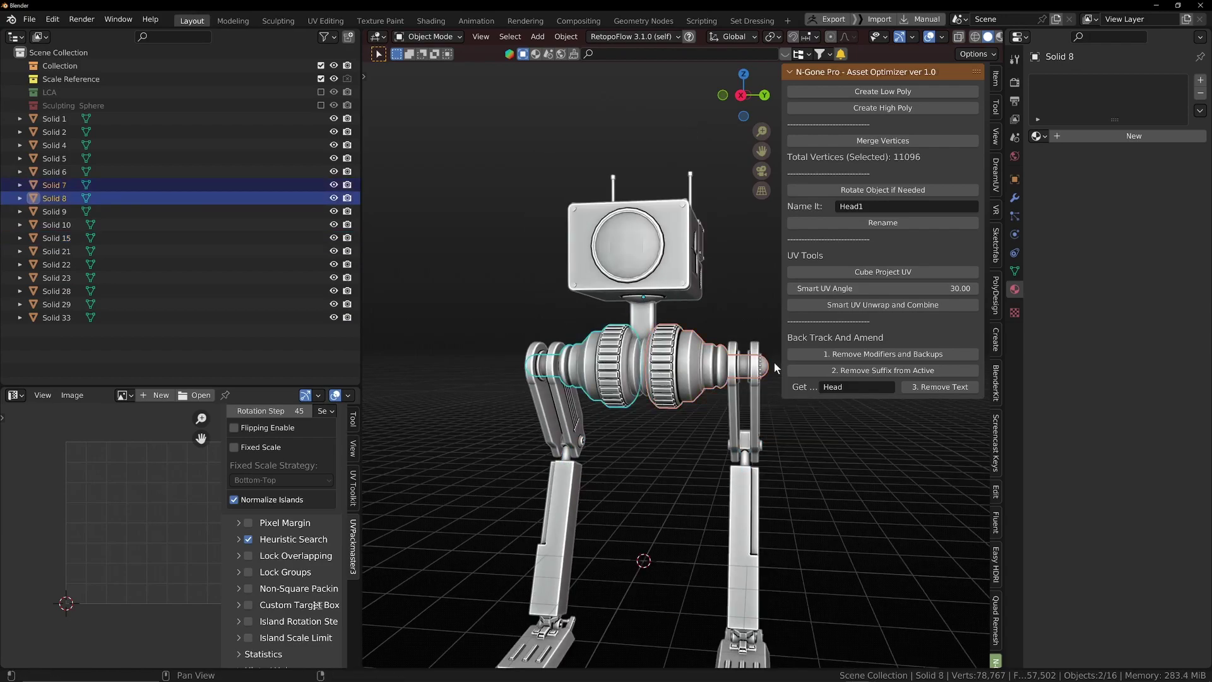
{"action": "middle_click_drag", "start_coordinate": [604, 366], "coordinate": [698, 389]}
{"action": "scroll", "coordinate": [631, 409], "scroll_direction": "down", "scroll_amount": 2}
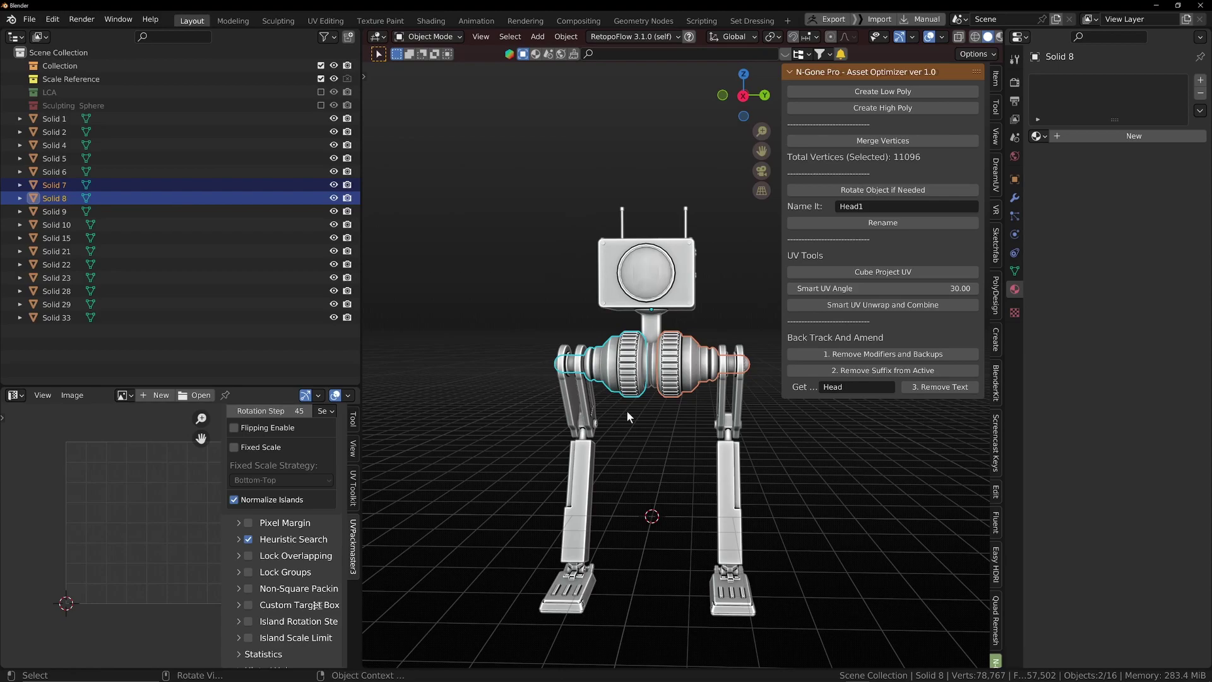
{"action": "left_click_drag", "start_coordinate": [643, 363], "coordinate": [657, 370], "text": "shift"}
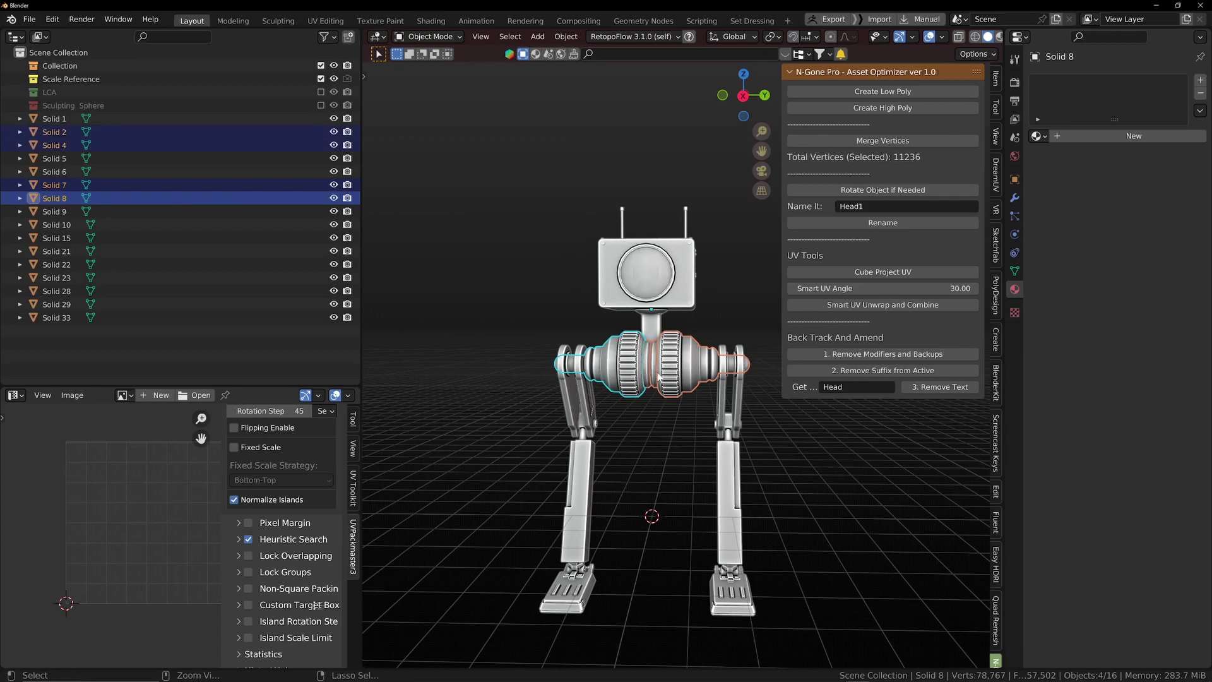
{"action": "key", "text": "ctrl+j"}
Select the main head body, its round front lens and the curved part behind, and join them into one object
{"action": "middle_click_drag", "start_coordinate": [721, 359], "coordinate": [626, 295]}
{"action": "left_click", "coordinate": [658, 286]}
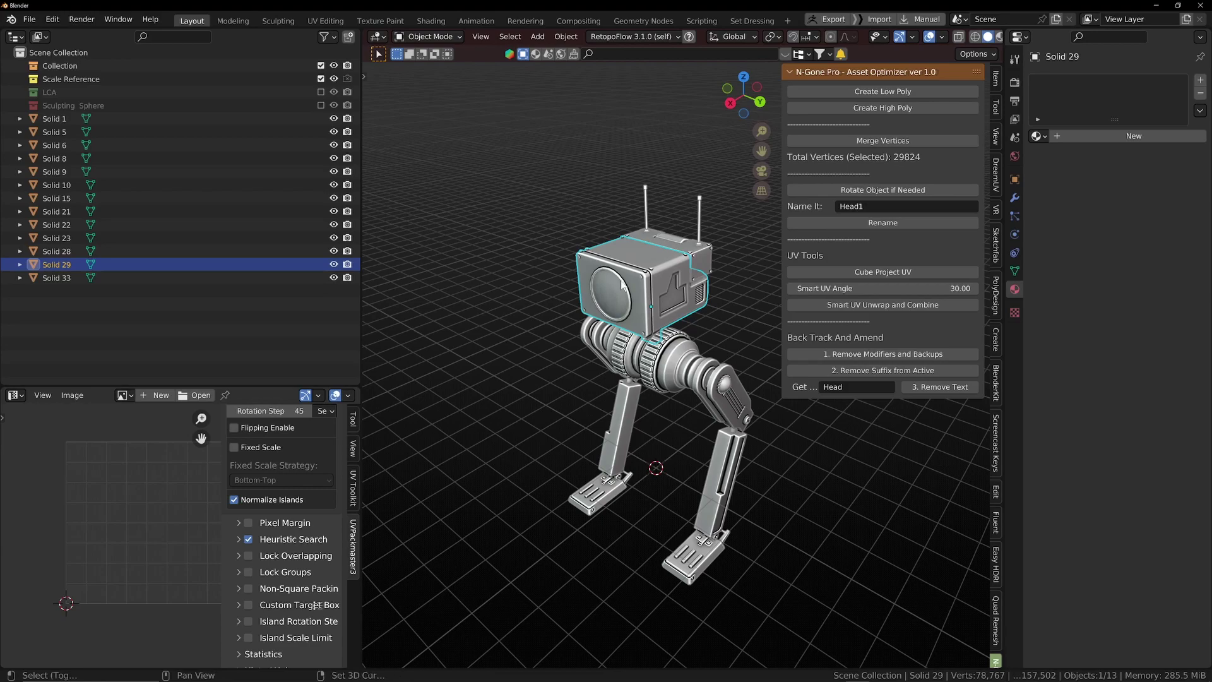
{"action": "left_click", "coordinate": [615, 290], "text": "shift"}
{"action": "middle_click_drag", "start_coordinate": [615, 290], "coordinate": [668, 289]}
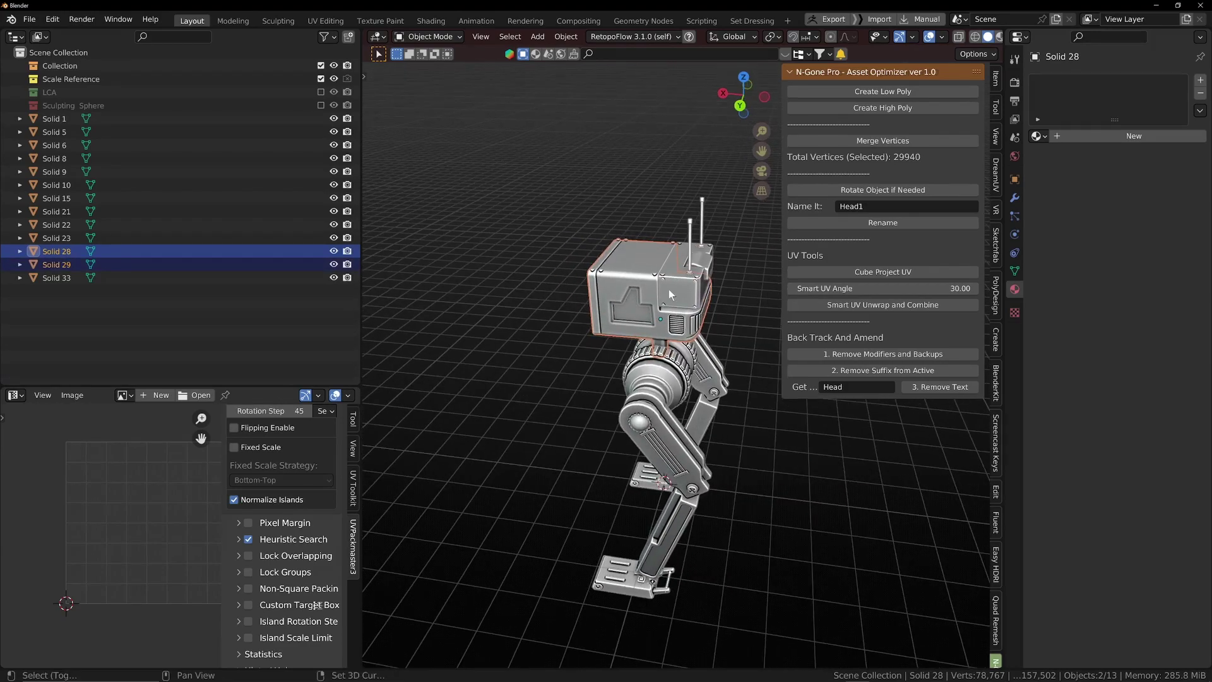
{"action": "left_click", "coordinate": [707, 265], "text": "shift"}
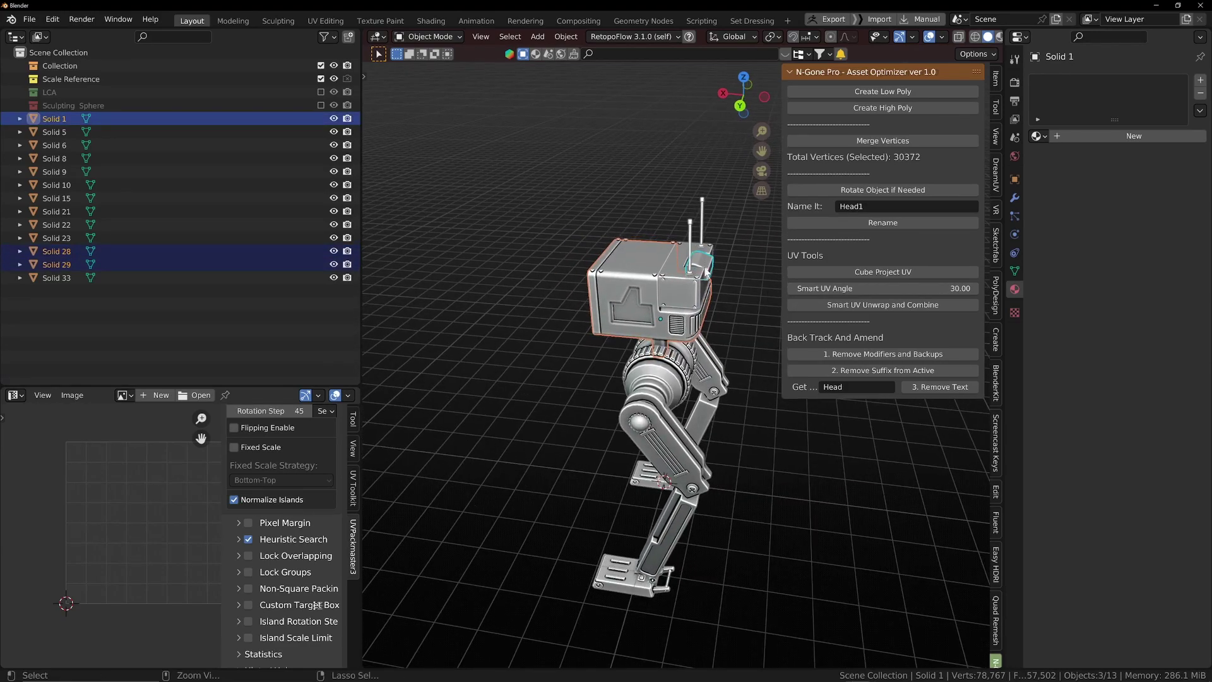
{"action": "key", "text": "ctrl+j"}
Select both antennas and the rear head block, leaving out the main head, and join them into one object
{"action": "left_click", "coordinate": [689, 235]}
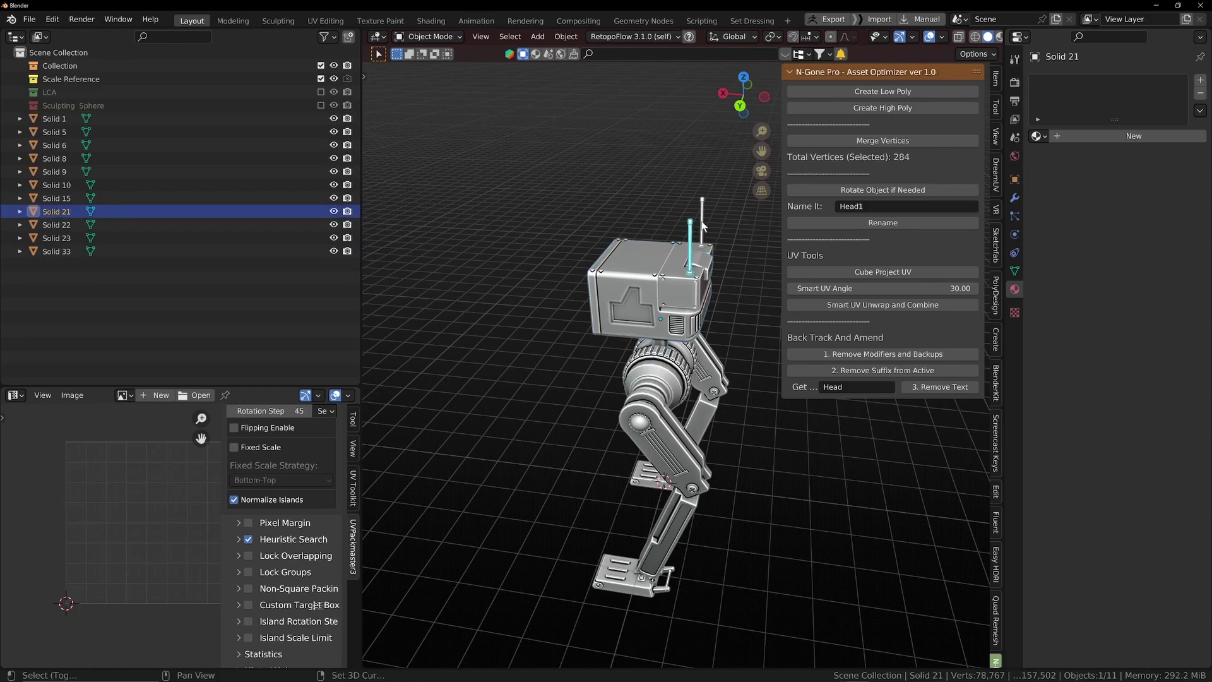
{"action": "left_click", "coordinate": [691, 246], "text": "shift"}
{"action": "left_click", "coordinate": [667, 282], "text": "shift"}
{"action": "middle_click_drag", "start_coordinate": [667, 283], "coordinate": [761, 304]}
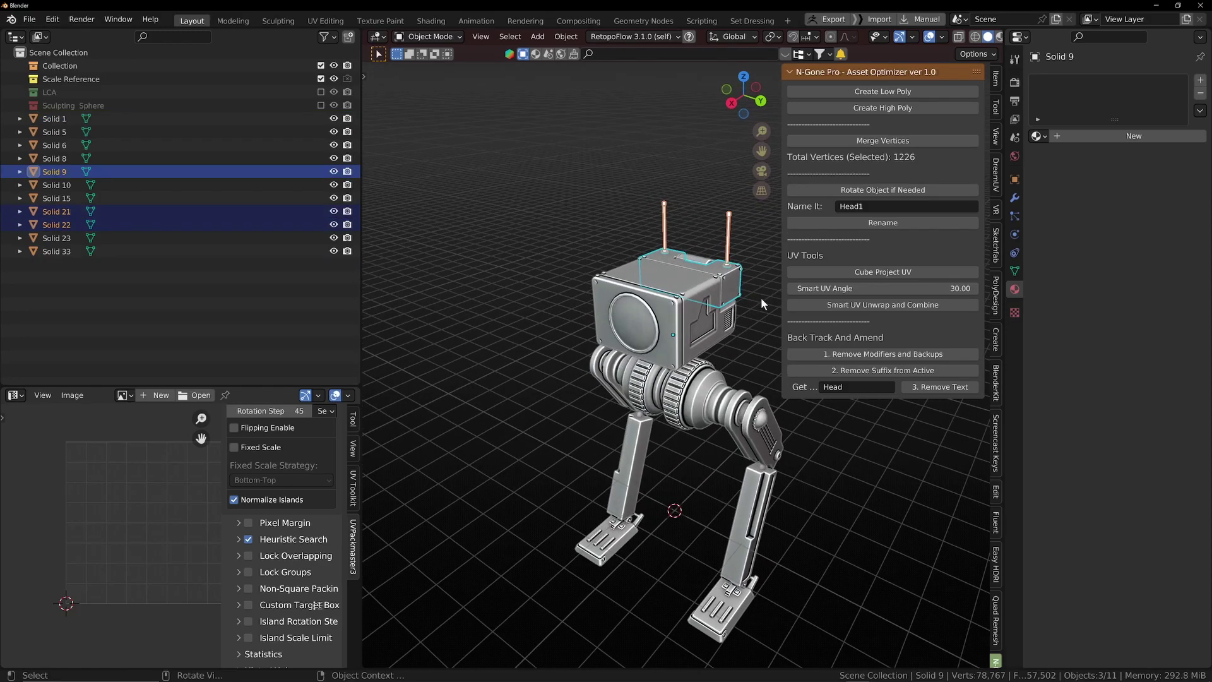
{"action": "left_click", "coordinate": [641, 310], "text": "shift"}
{"action": "key", "text": "ctrl+z"}
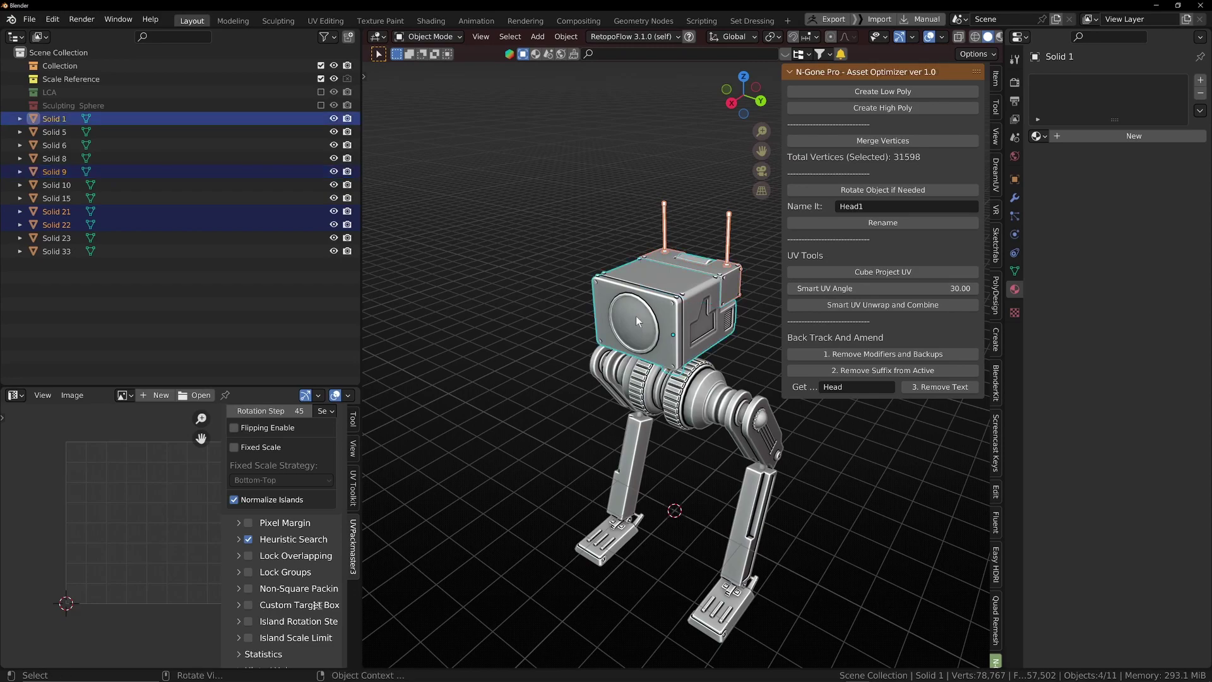
{"action": "key", "text": "ctrl+j"}
Rename the joined leg object as Legs
{"action": "middle_click_drag", "start_coordinate": [707, 318], "coordinate": [655, 327]}
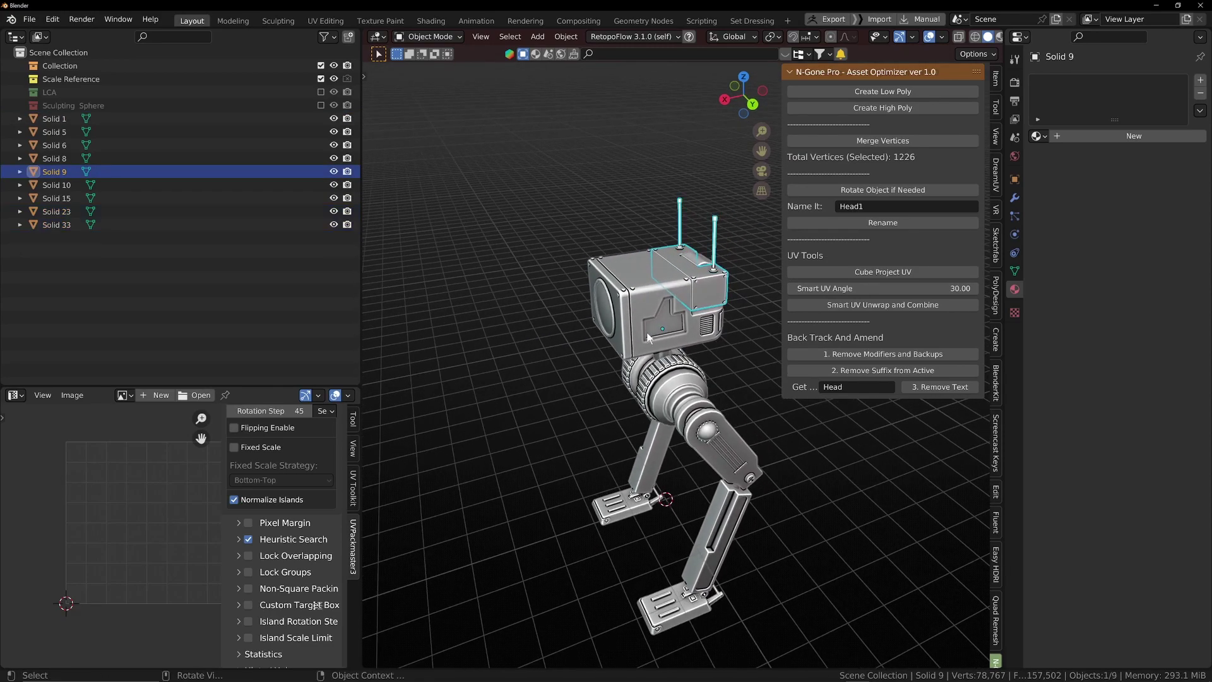
{"action": "scroll", "coordinate": [632, 323], "scroll_direction": "down", "scroll_amount": 1}
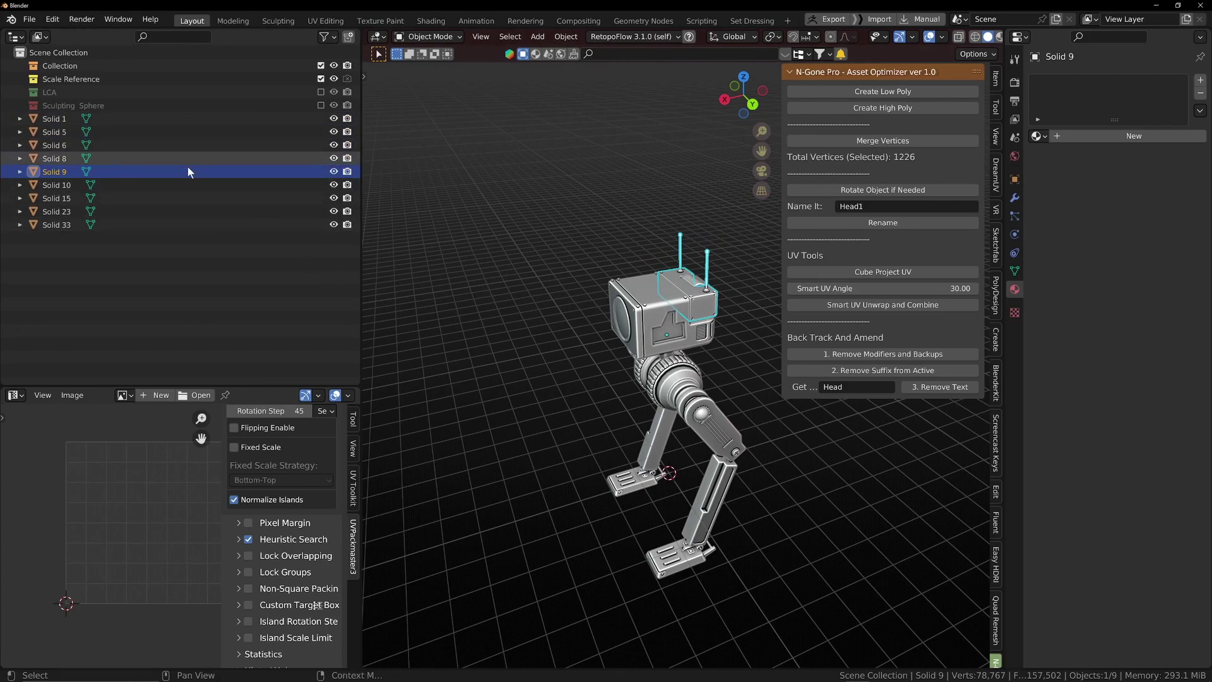
{"action": "left_click", "coordinate": [63, 118]}
{"action": "middle_click_drag", "start_coordinate": [621, 404], "coordinate": [666, 409]}
{"action": "middle_click_drag", "start_coordinate": [606, 466], "coordinate": [703, 483]}
{"action": "left_click", "coordinate": [722, 486]}
{"action": "scroll", "coordinate": [703, 483], "scroll_direction": "up", "scroll_amount": 1}
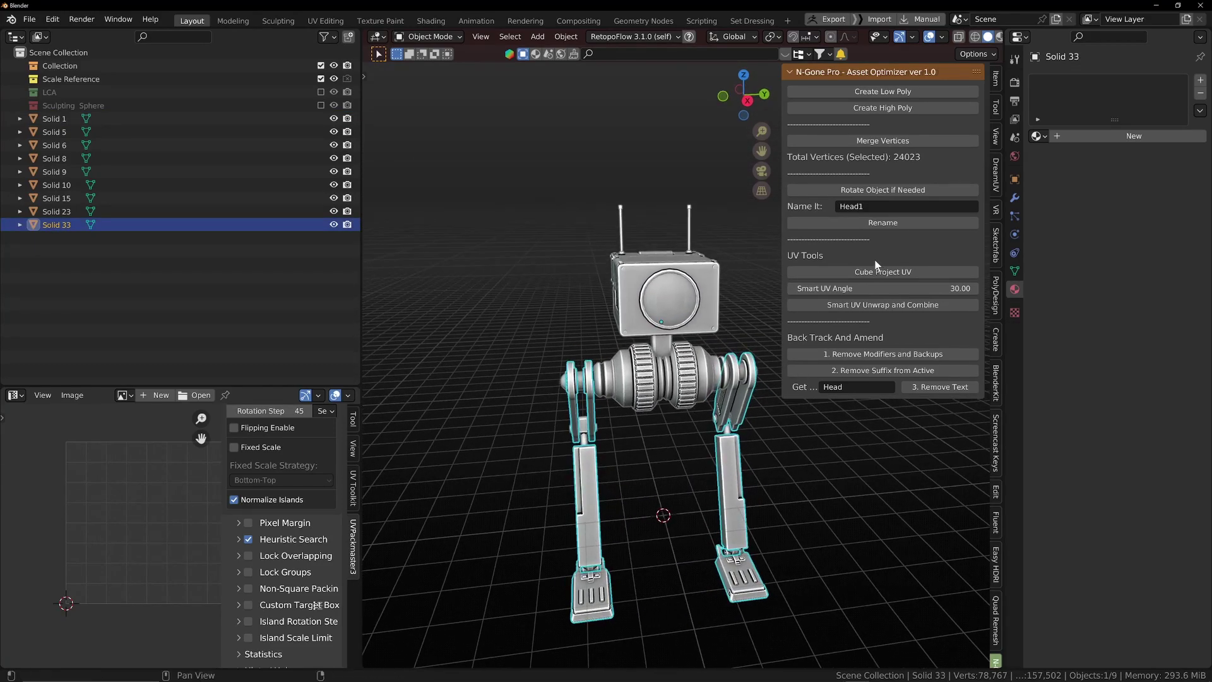
{"action": "left_click", "coordinate": [880, 211]}
{"action": "type", "text": "Legs"}
{"action": "left_click", "coordinate": [881, 223]}
{"action": "left_click", "coordinate": [884, 224]}
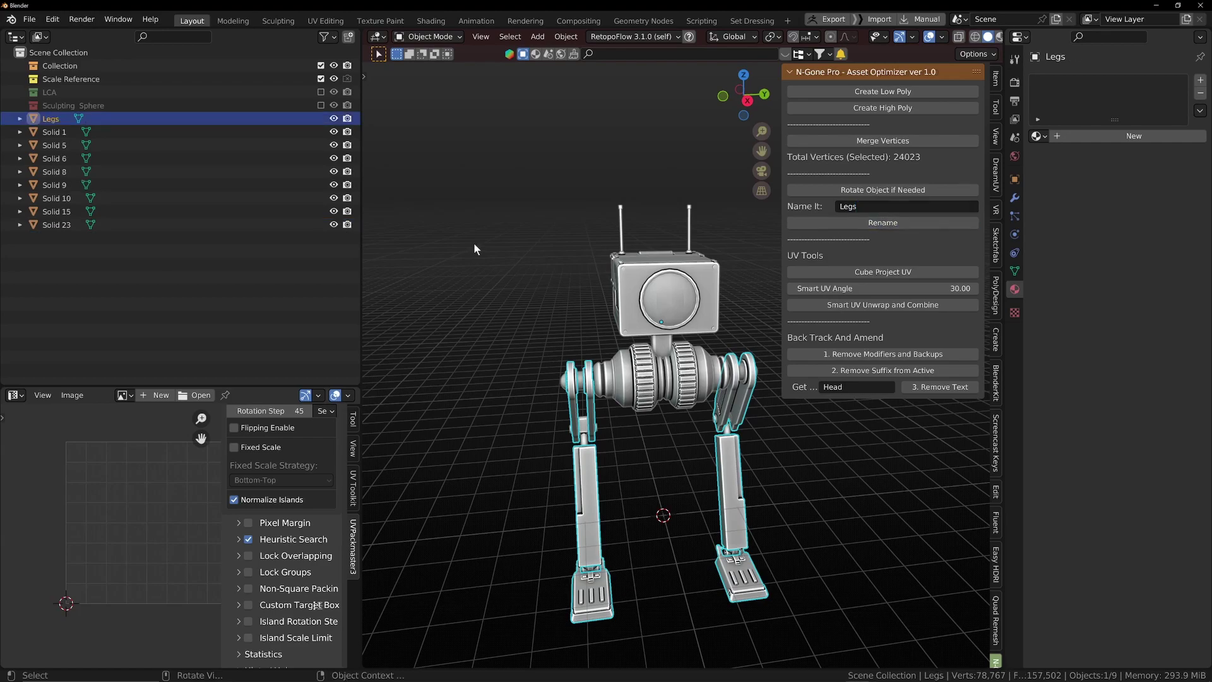
Rename the joined torso object as Torso
{"action": "middle_click_drag", "start_coordinate": [625, 374], "coordinate": [608, 382]}
{"action": "left_click", "coordinate": [607, 386]}
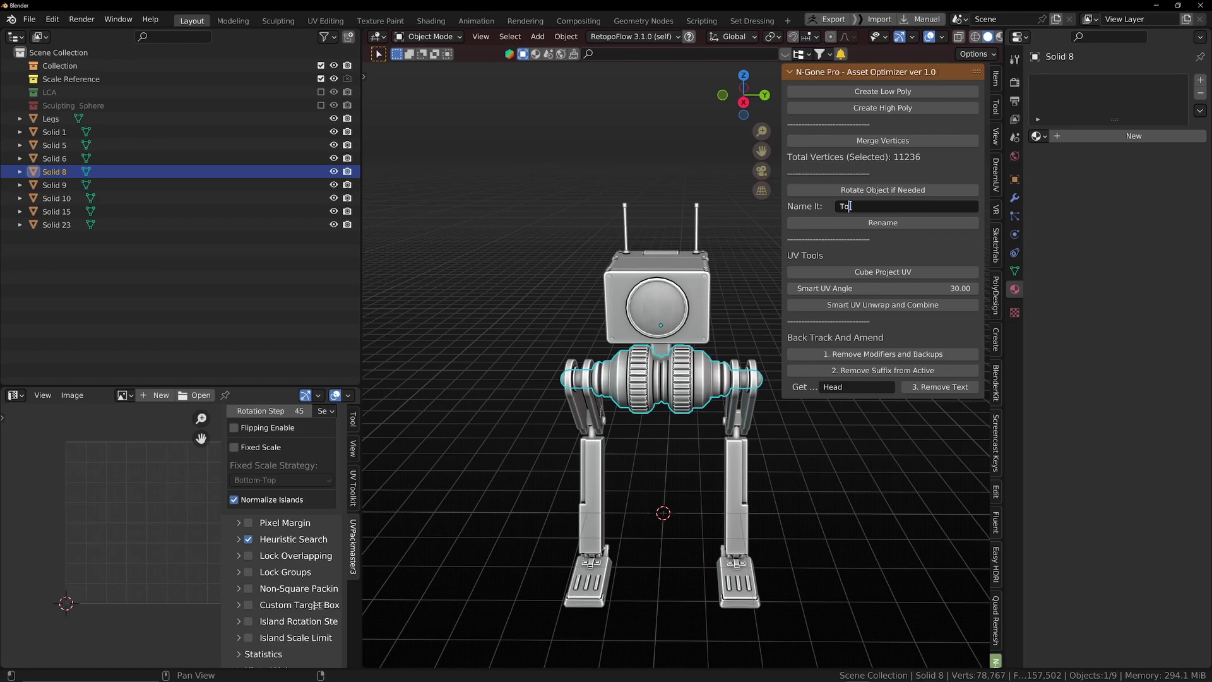
{"action": "left_click", "coordinate": [899, 222]}
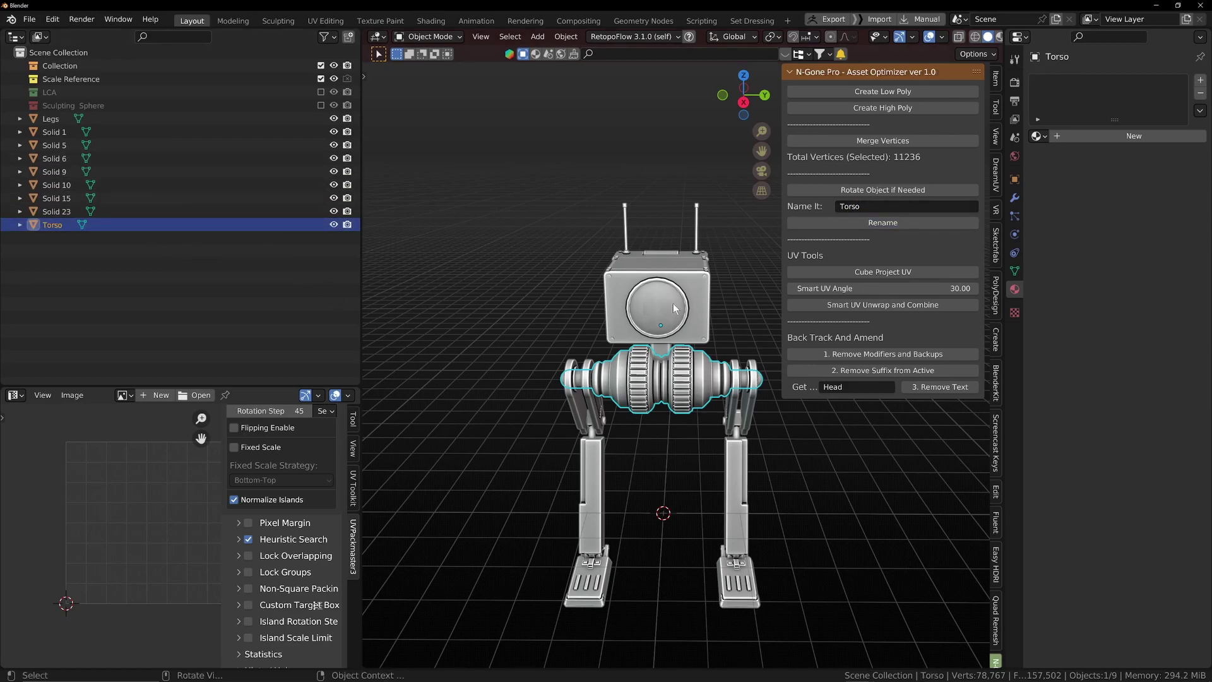
Rename the main head object as Head
{"action": "left_click", "coordinate": [710, 280]}
{"action": "left_click", "coordinate": [709, 288]}
{"action": "middle_click_drag", "start_coordinate": [714, 290], "coordinate": [675, 302]}
{"action": "left_click", "coordinate": [895, 203]}
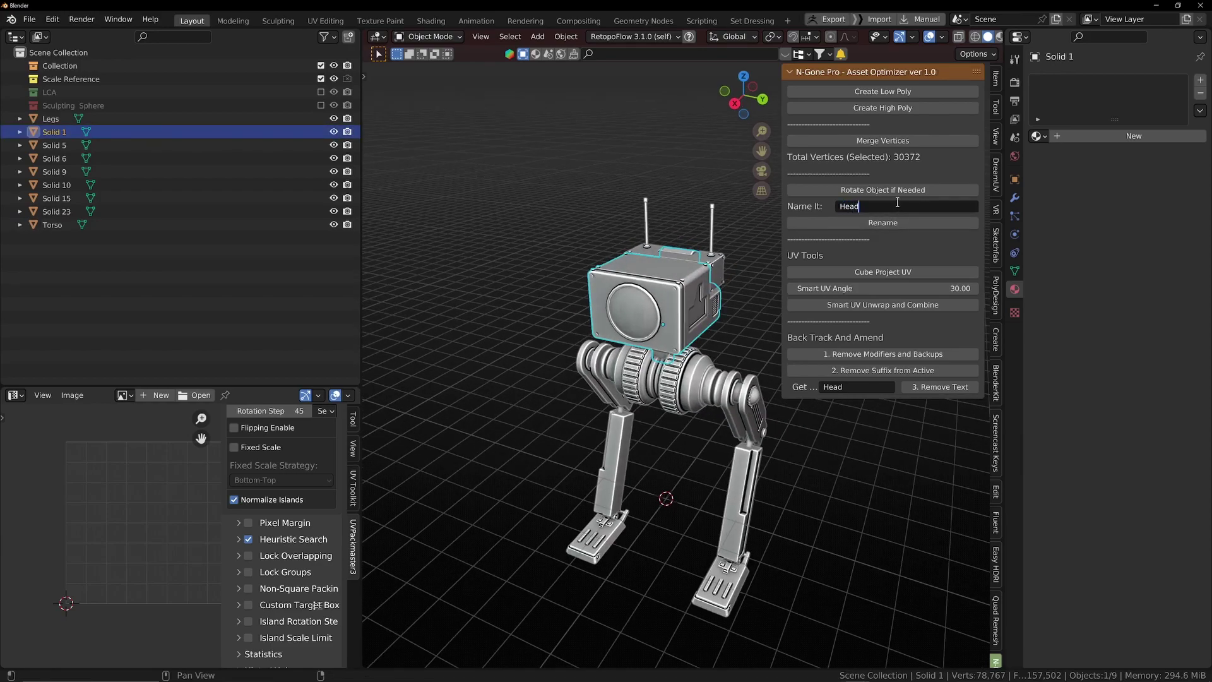
{"action": "left_click", "coordinate": [903, 224]}
Rename the rear head block with its two antennas as Antenna
{"action": "left_click", "coordinate": [722, 268]}
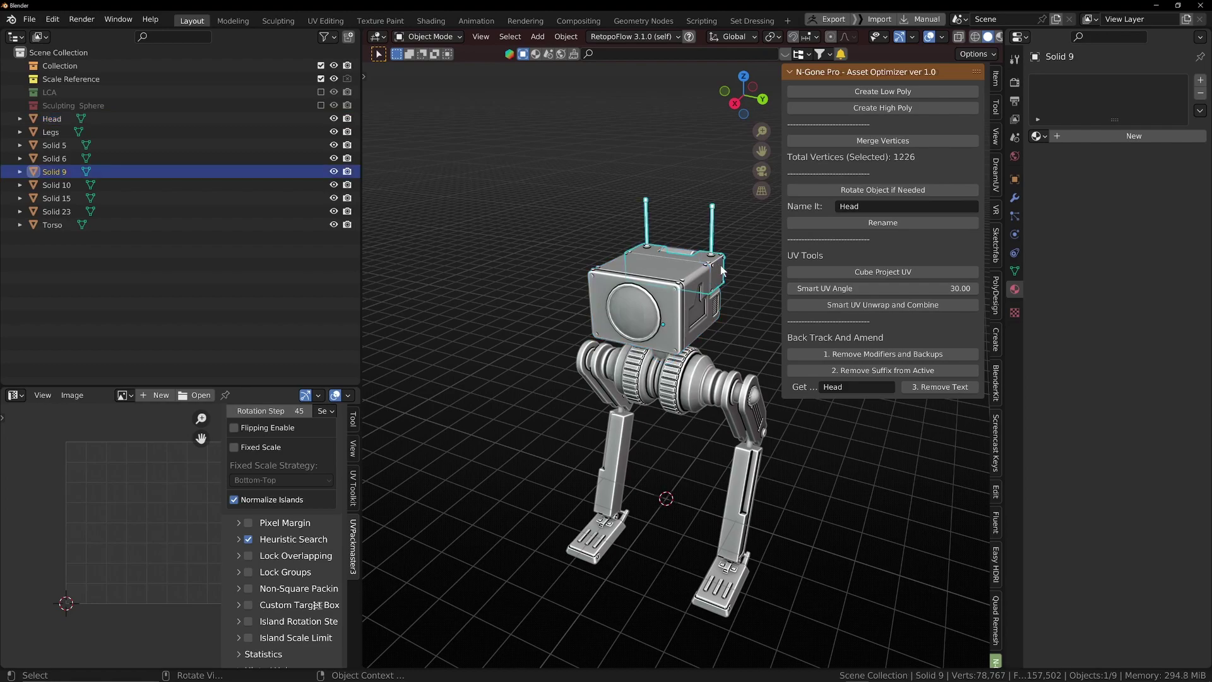
{"action": "middle_click_drag", "start_coordinate": [722, 268], "coordinate": [738, 271]}
{"action": "scroll", "coordinate": [739, 272], "scroll_direction": "up", "scroll_amount": 4}
{"action": "left_click", "coordinate": [855, 205]}
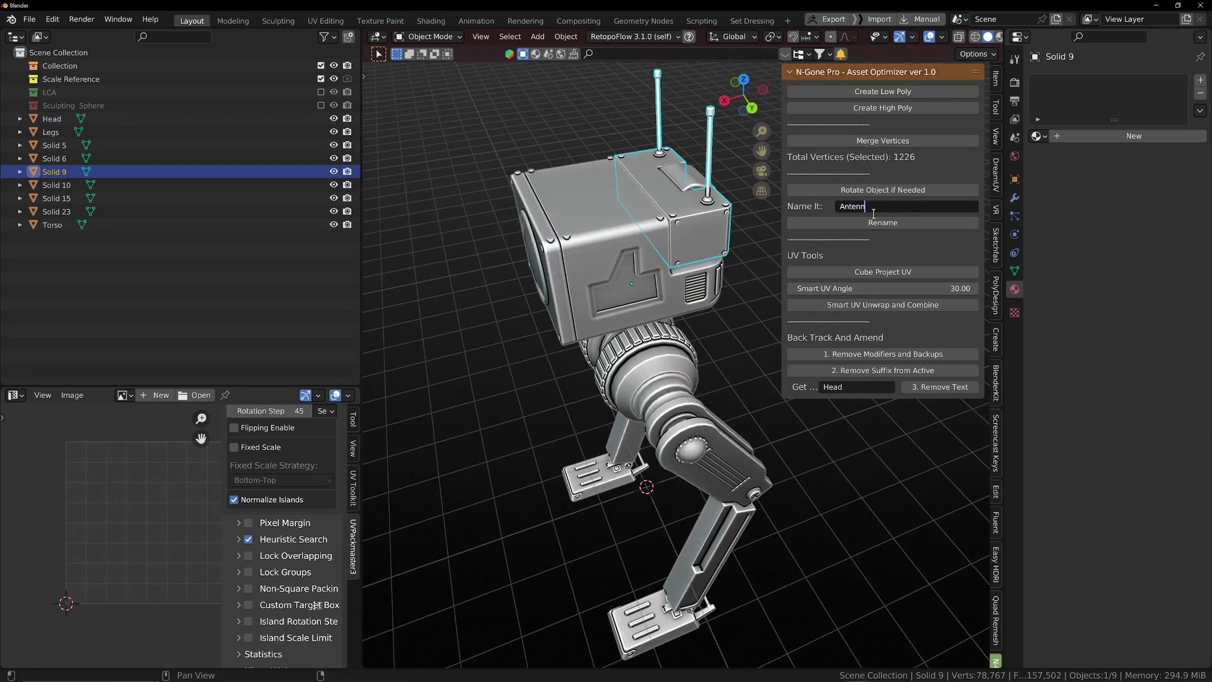
{"action": "left_click", "coordinate": [871, 224]}
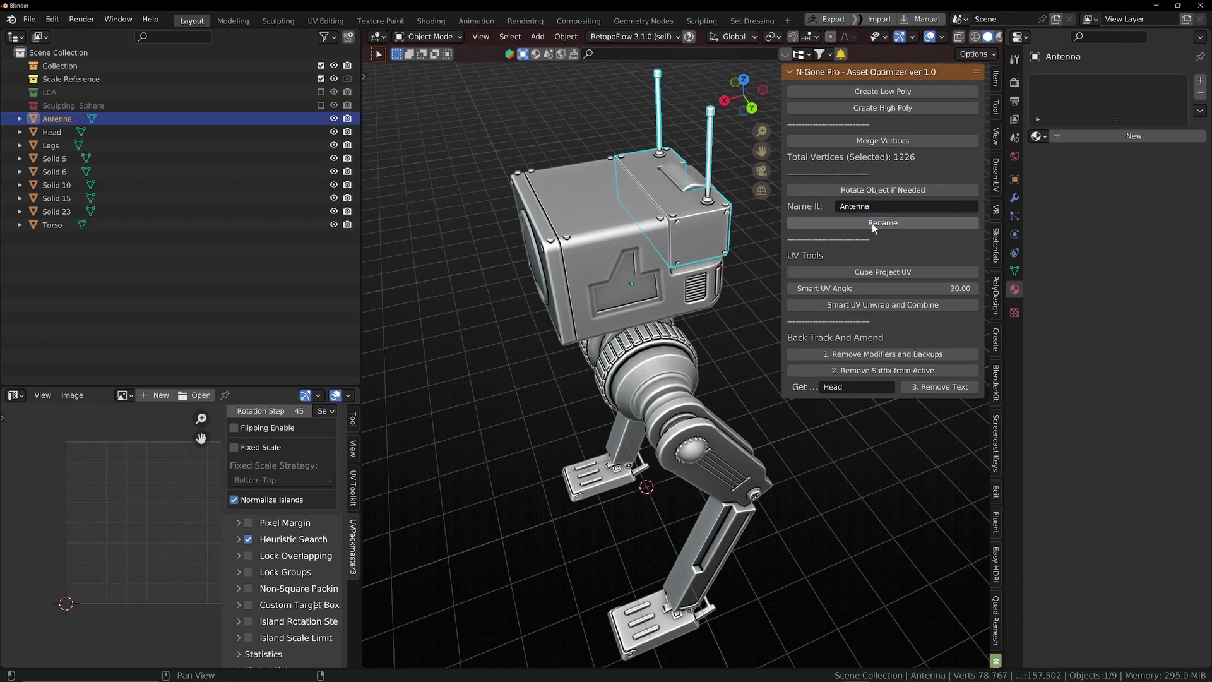
Change the name of the main head object to Brain
{"action": "left_click", "coordinate": [656, 247]}
{"action": "left_click", "coordinate": [867, 207]}
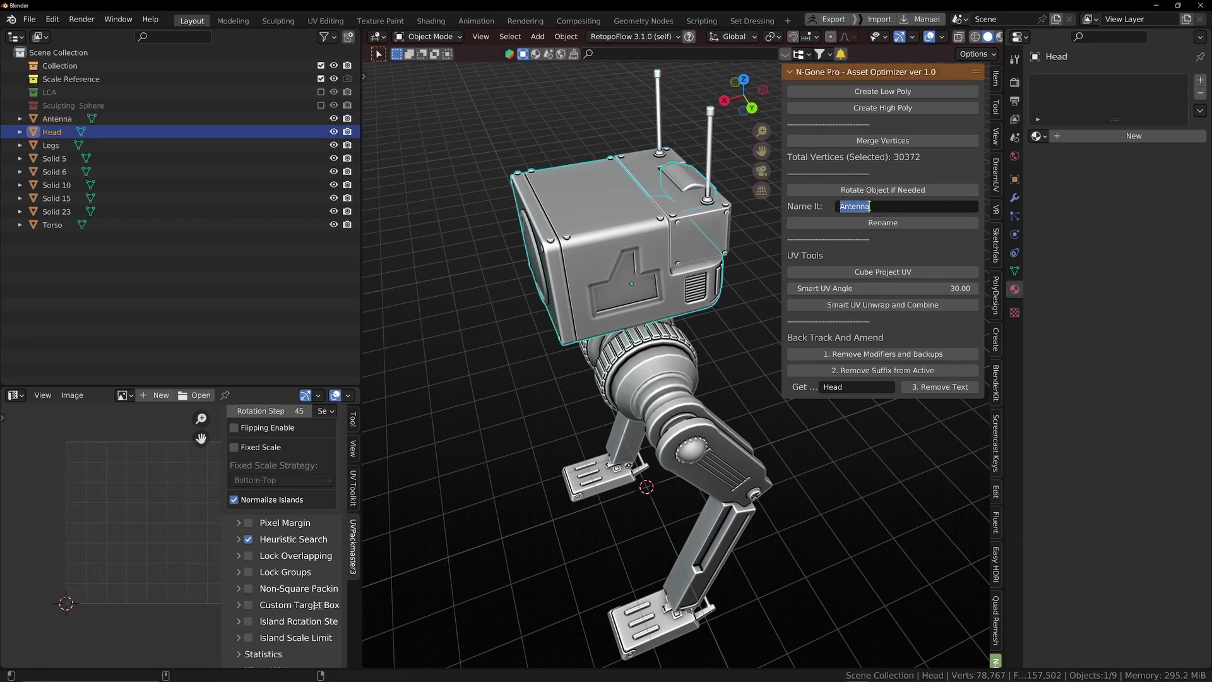
{"action": "type", "text": "Brain"}
{"action": "left_click", "coordinate": [876, 223]}
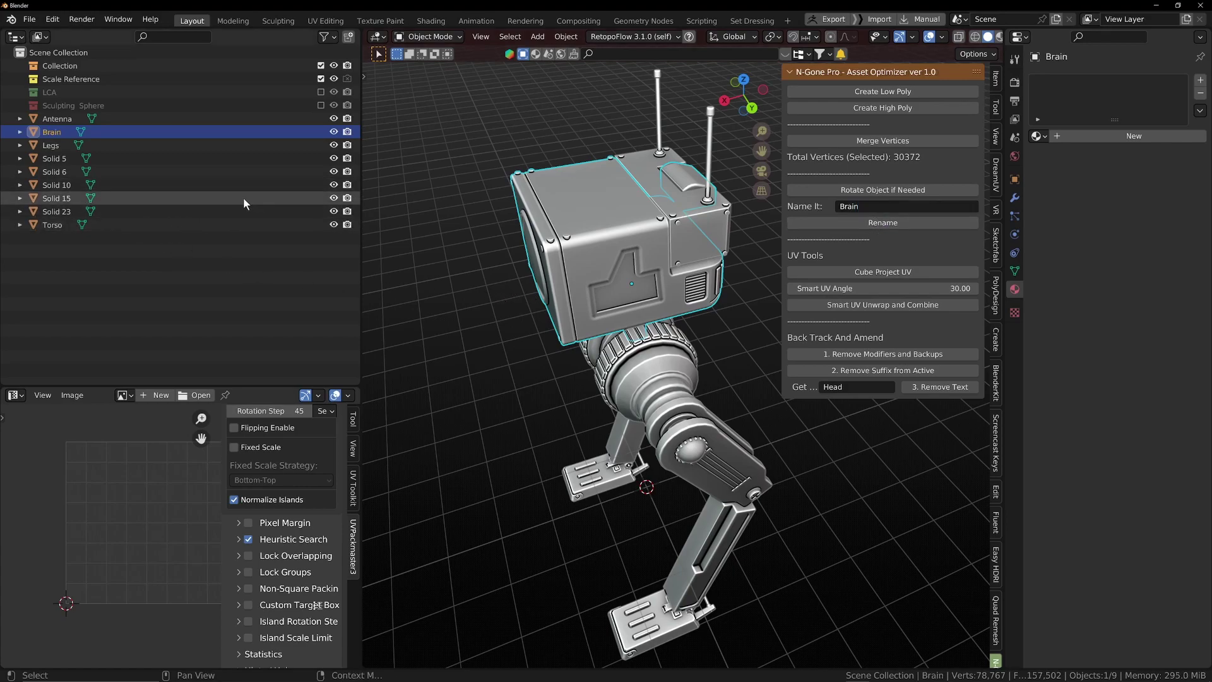
{"action": "scroll", "coordinate": [490, 226], "scroll_direction": "down", "scroll_amount": 2}
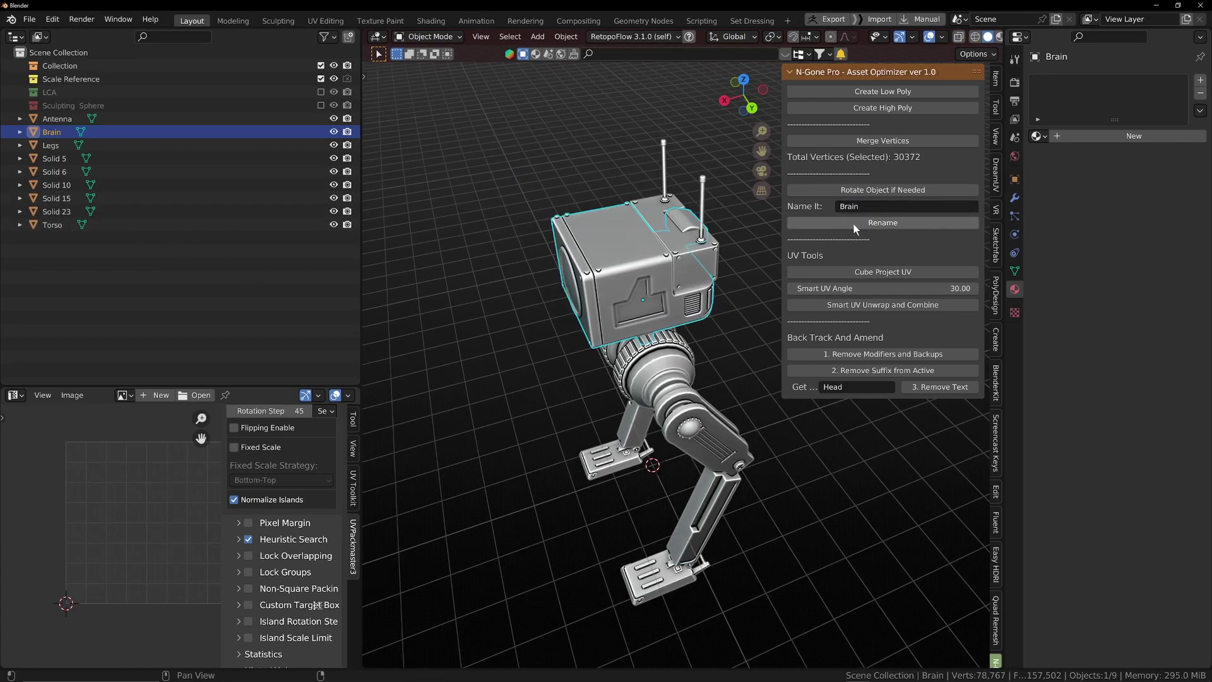
{"action": "middle_click_drag", "start_coordinate": [745, 240], "coordinate": [687, 244]}
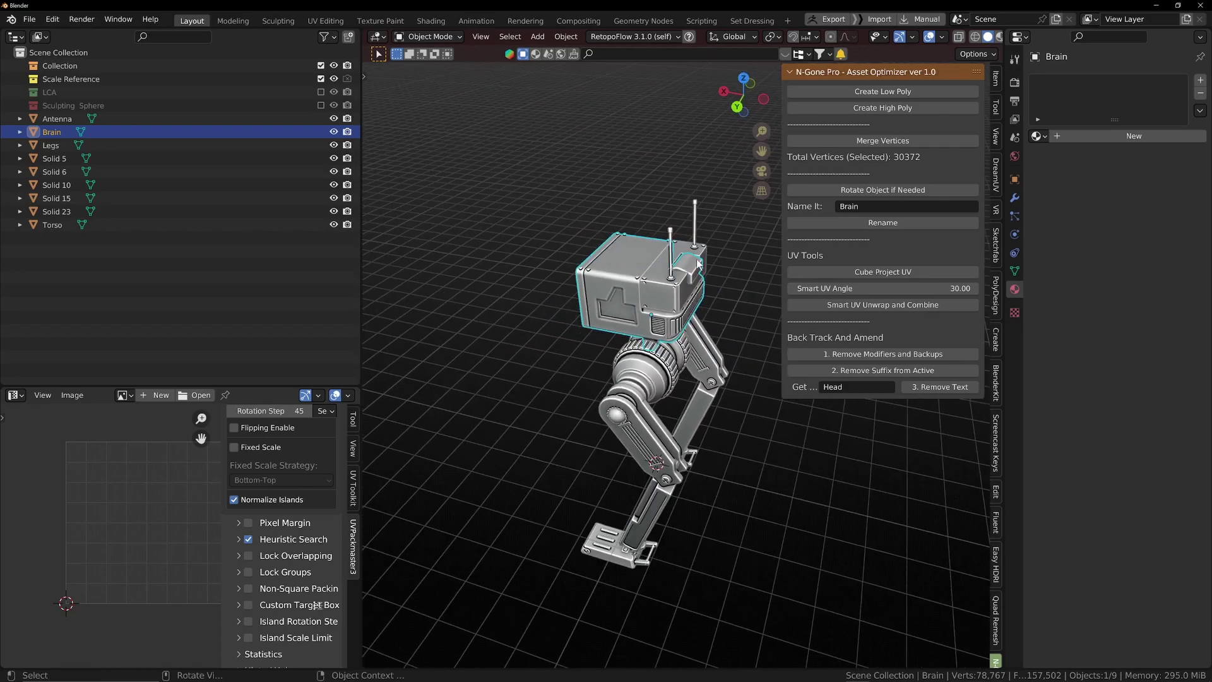
{"action": "scroll", "coordinate": [614, 309], "scroll_direction": "up", "scroll_amount": 4}
{"action": "middle_click_drag", "start_coordinate": [635, 286], "coordinate": [663, 297]}
{"action": "scroll", "coordinate": [663, 297], "scroll_direction": "down", "scroll_amount": 2}
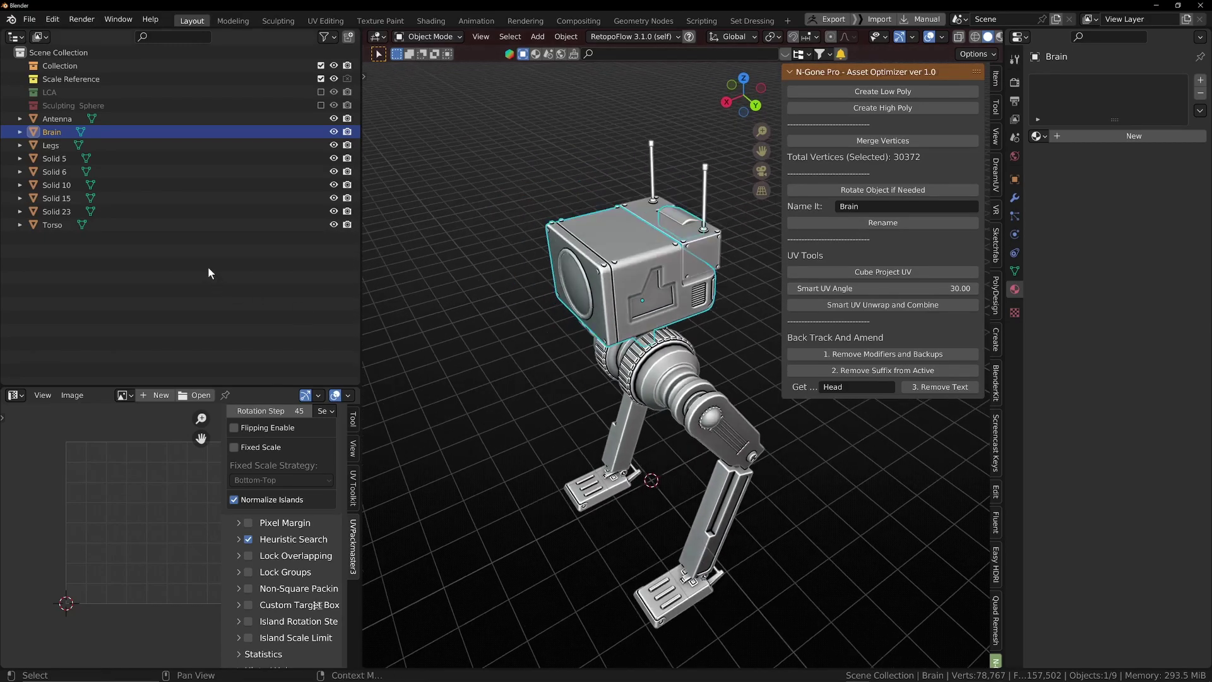
Select Solid 5, Solid 6, Solid 10, Solid 15 and Solid 23 and join them into one object with Solid 5 active
{"action": "left_click", "coordinate": [53, 171]}
{"action": "middle_click_drag", "start_coordinate": [379, 262], "coordinate": [534, 278]}
{"action": "left_click", "coordinate": [54, 187], "text": "ctrl"}
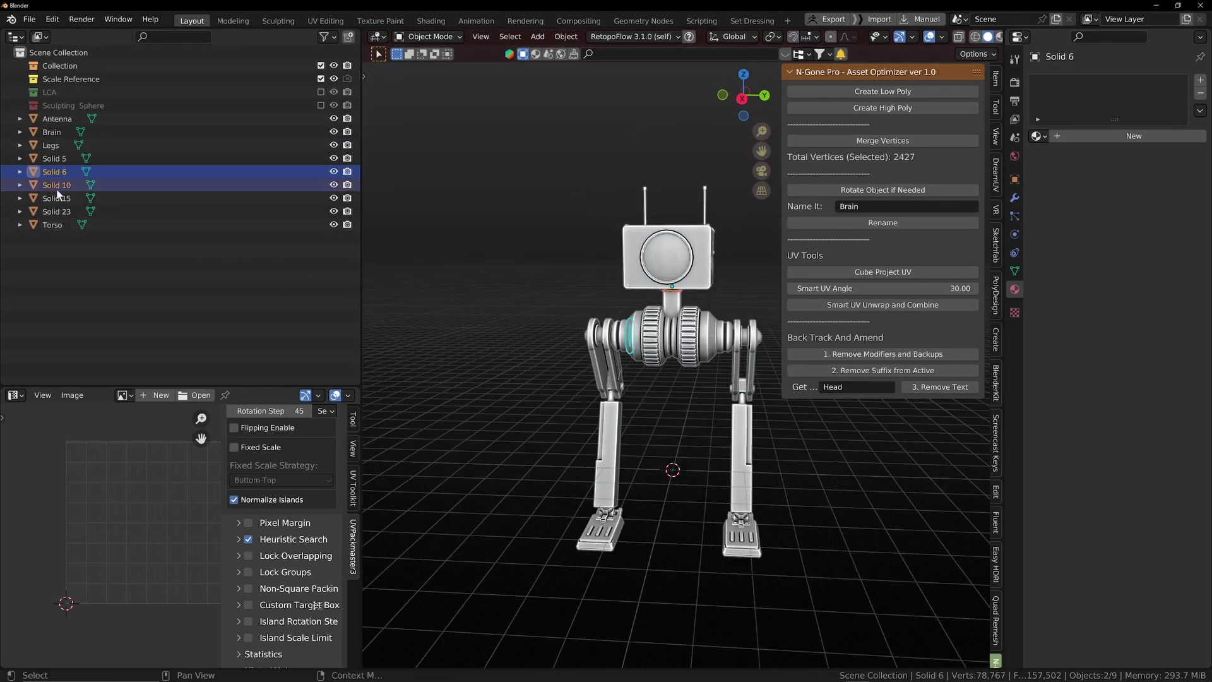
{"action": "left_click", "coordinate": [60, 198], "text": "ctrl"}
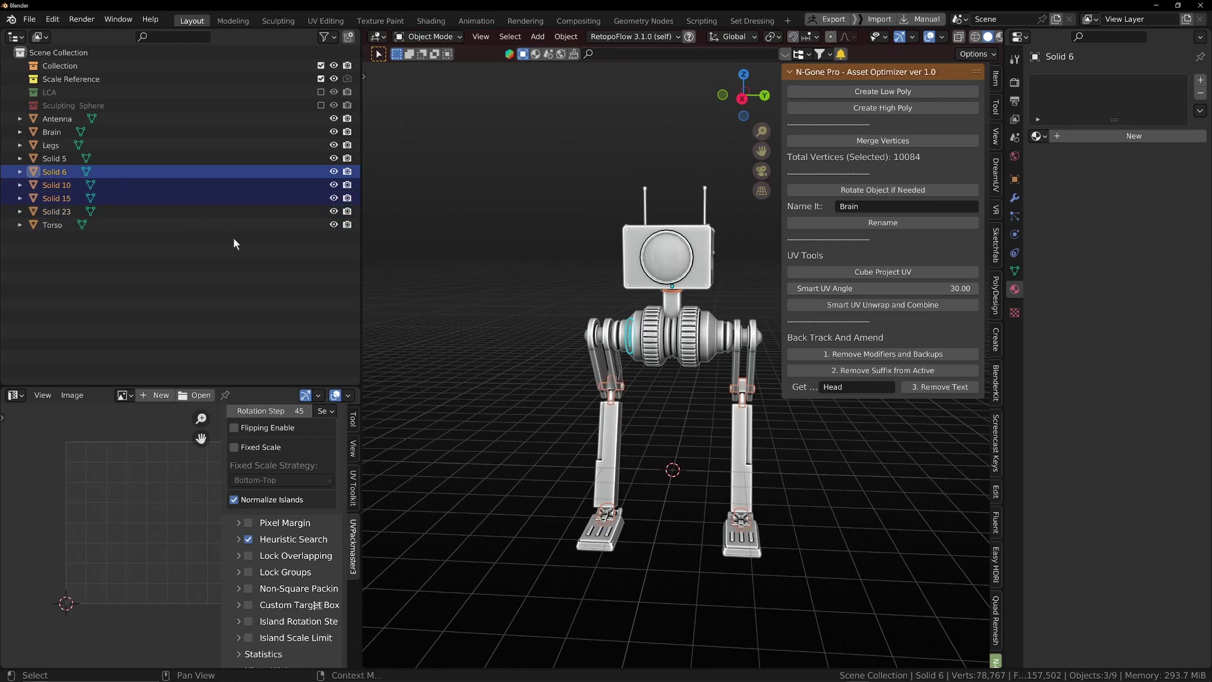
{"action": "left_click", "coordinate": [67, 210], "text": "ctrl"}
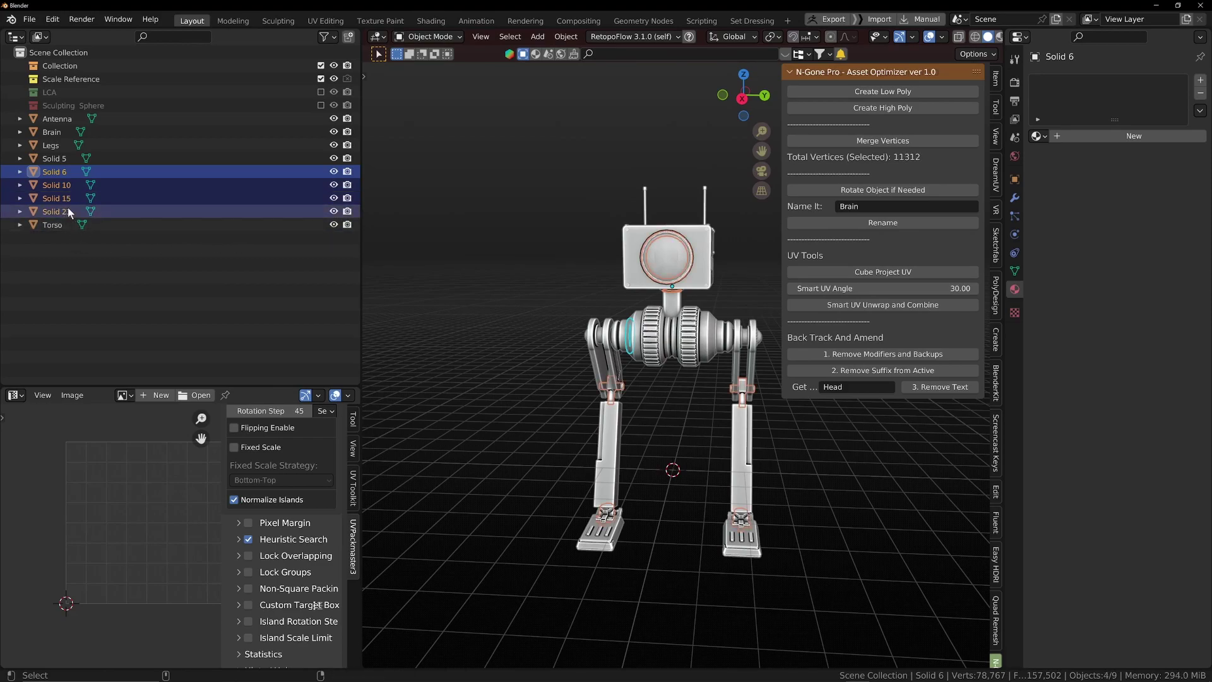
{"action": "left_click", "coordinate": [53, 160], "text": "shift"}
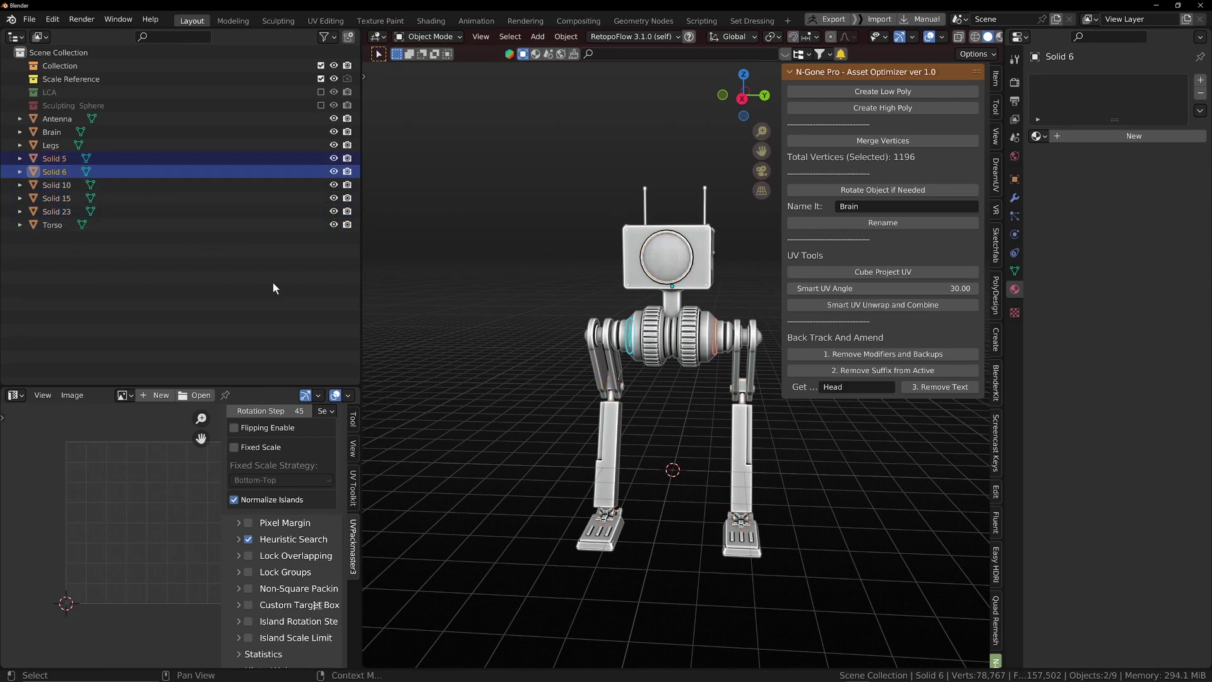
{"action": "mouse_move", "coordinate": [501, 372]}
{"action": "middle_mouse_down"}
{"action": "mouse_move", "coordinate": [511, 378]}
{"action": "mouse_move", "coordinate": [508, 354]}
{"action": "middle_mouse_up"}
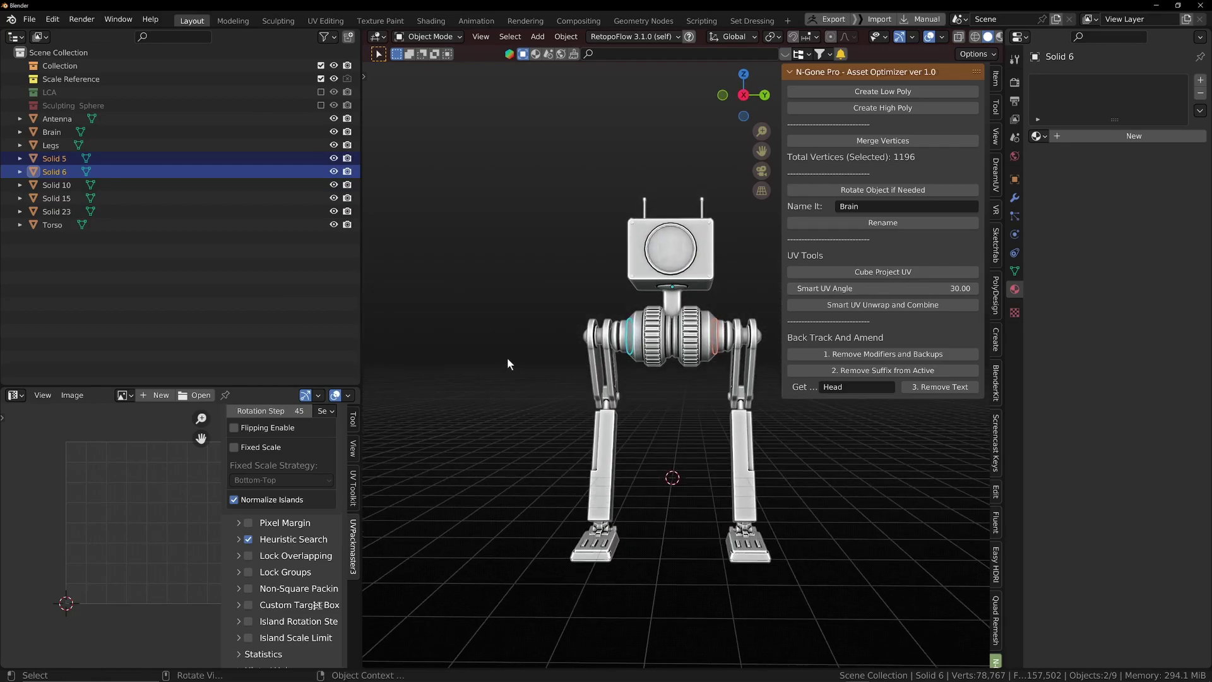
{"action": "left_click", "coordinate": [63, 156], "text": "ctrl"}
{"action": "left_click", "coordinate": [57, 211], "text": "shift"}
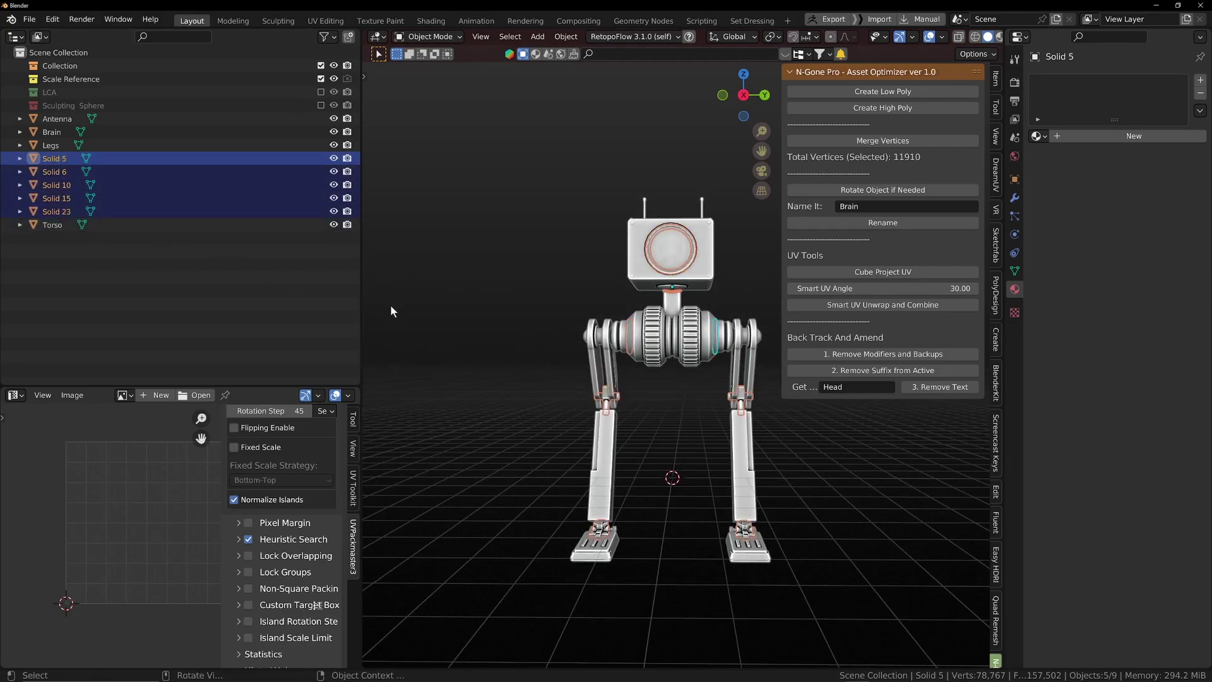
{"action": "middle_click_drag", "start_coordinate": [390, 304], "coordinate": [618, 302]}
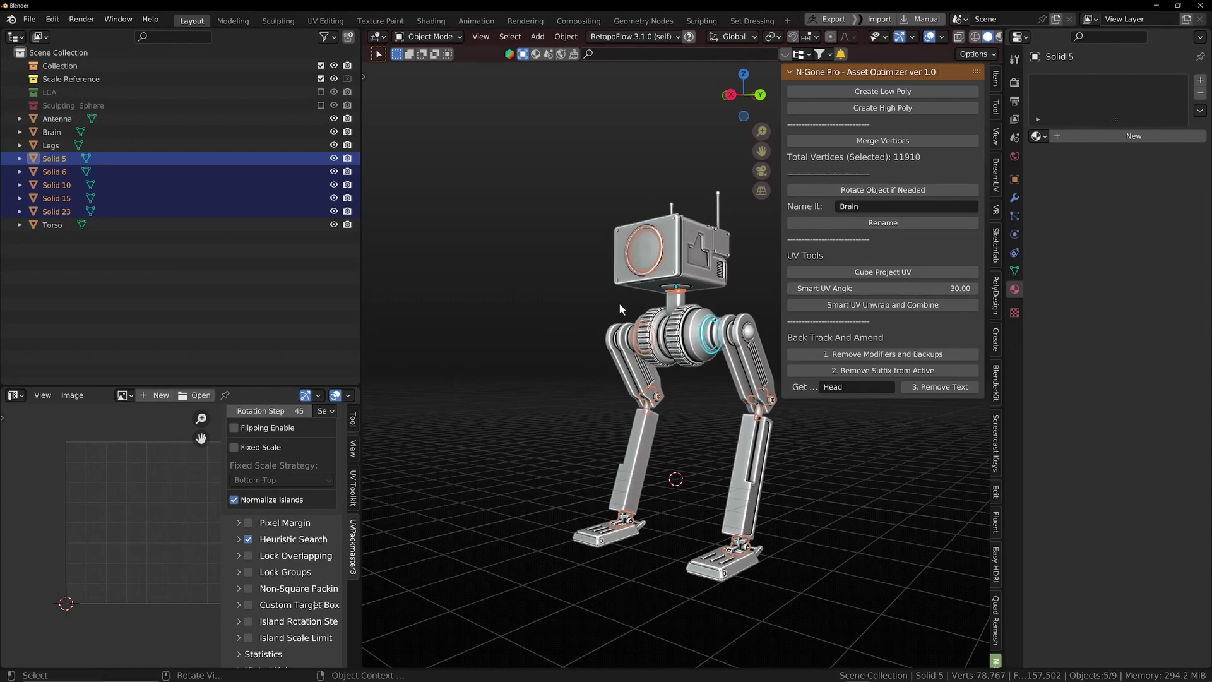
{"action": "key", "text": "ctrl+j"}
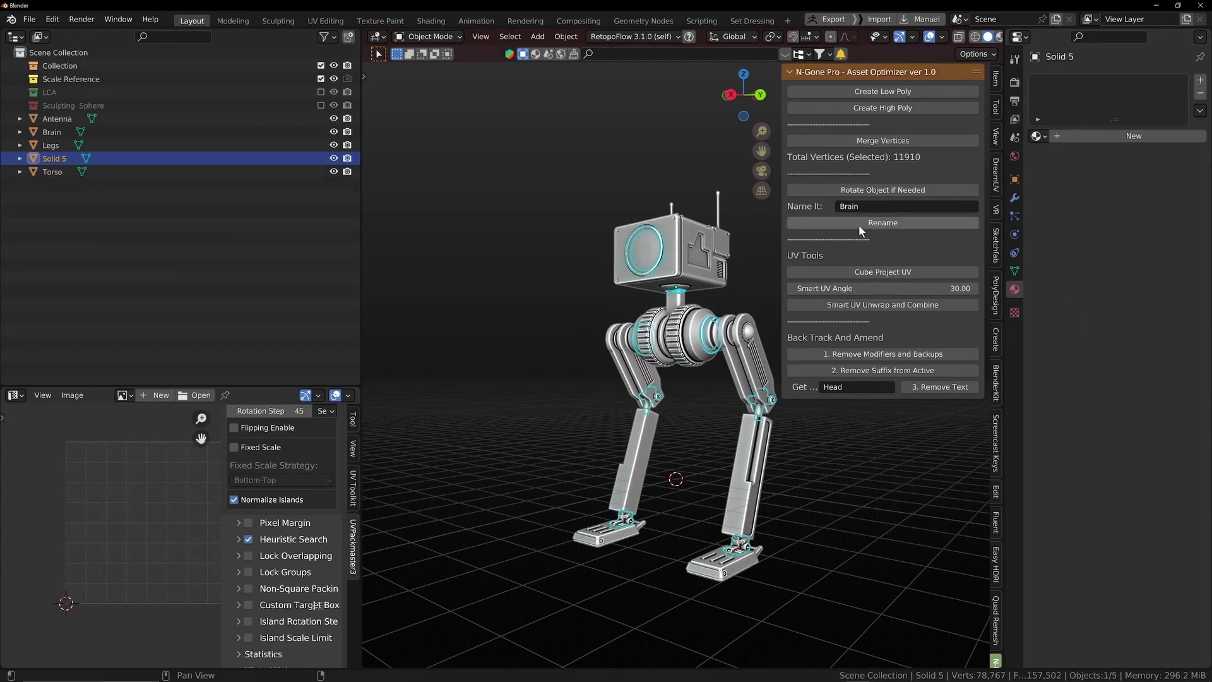
Rename the joined object of small leftover parts as Components
{"action": "left_click", "coordinate": [870, 206]}
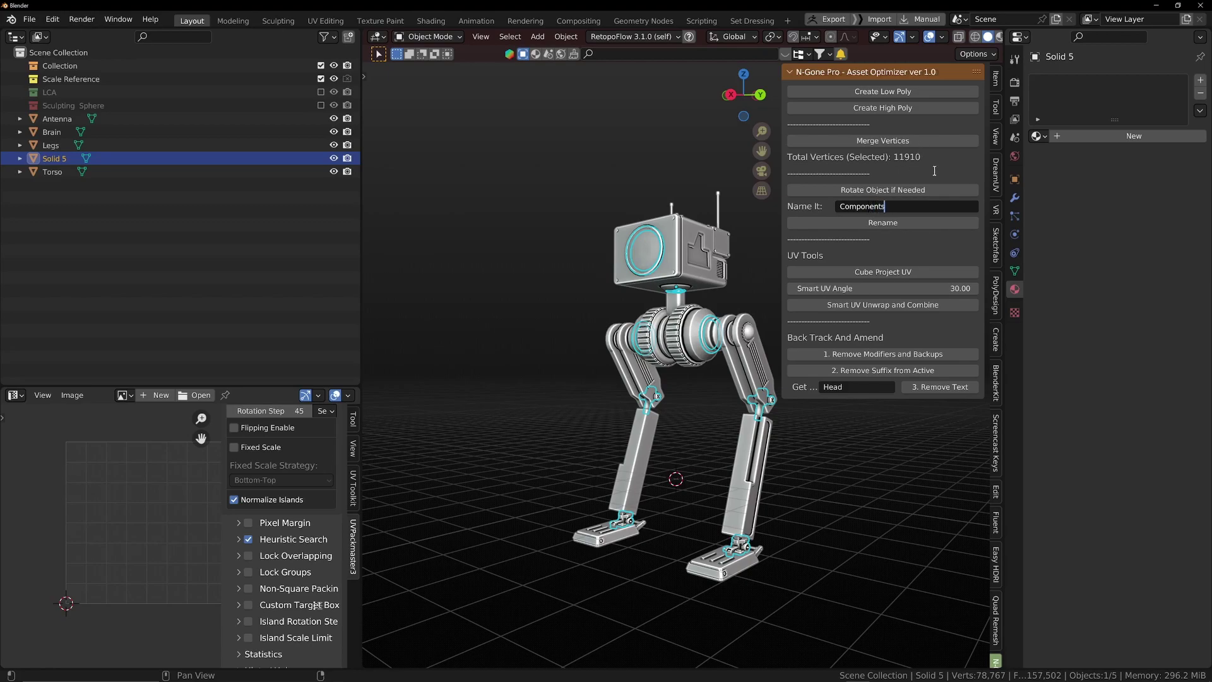
{"action": "type", "text": "Components"}
{"action": "key", "text": "Return"}
{"action": "left_click", "coordinate": [891, 222]}
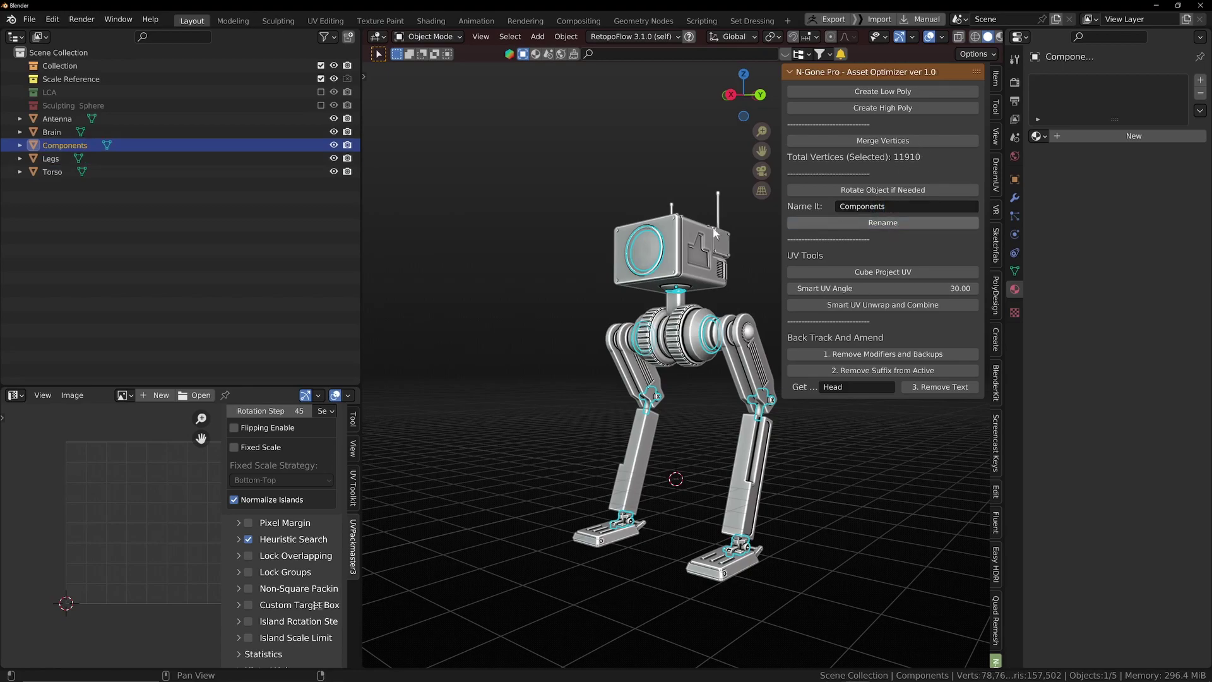
Select Legs and Components together with Legs active, and give Legs a new material named Bottom
{"action": "left_click", "coordinate": [65, 170]}
{"action": "middle_click_drag", "start_coordinate": [637, 379], "coordinate": [689, 380]}
{"action": "left_click", "coordinate": [749, 484]}
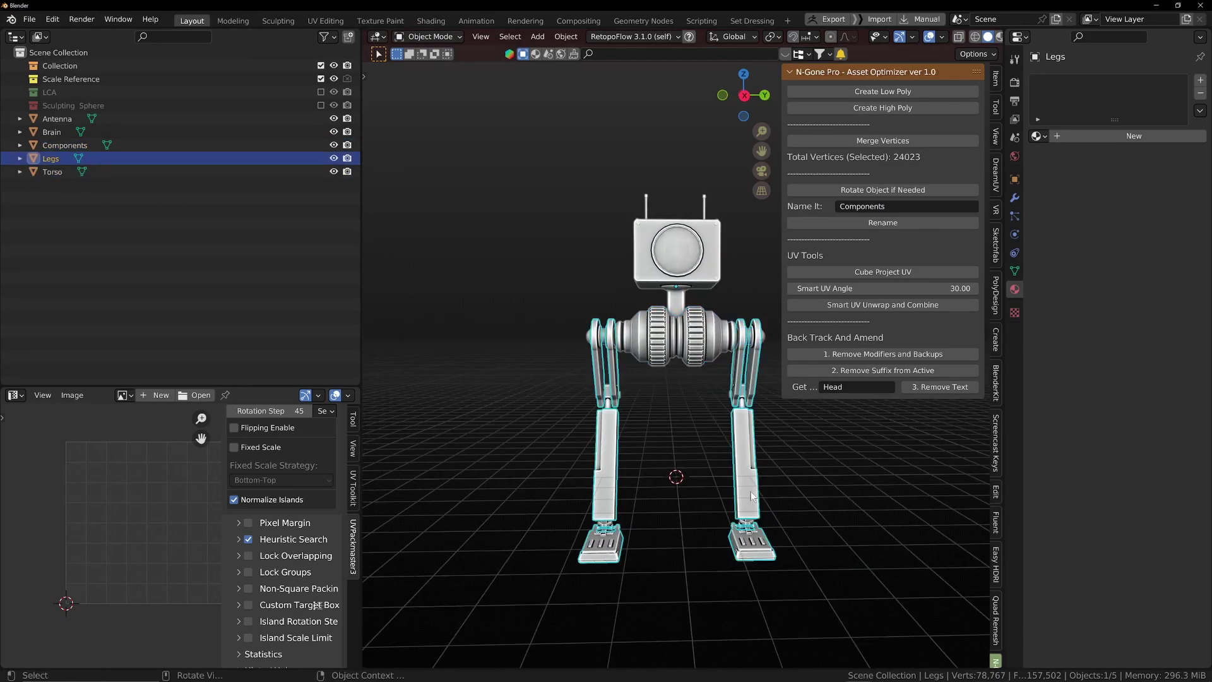
{"action": "scroll", "coordinate": [701, 489], "scroll_direction": "down", "scroll_amount": 1}
{"action": "left_click_drag", "start_coordinate": [688, 481], "coordinate": [744, 525], "text": "shift"}
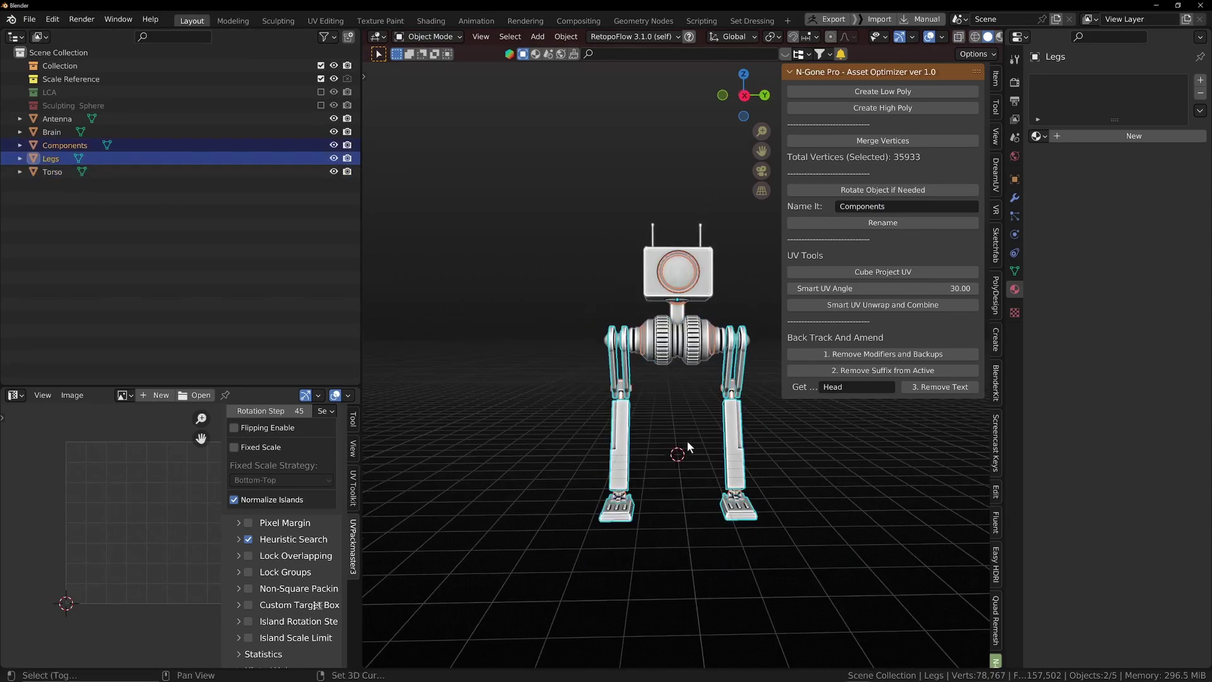
{"action": "middle_click_drag", "start_coordinate": [686, 412], "coordinate": [657, 458], "text": "shift"}
{"action": "scroll", "coordinate": [661, 482], "scroll_direction": "up", "scroll_amount": 2}
{"action": "scroll", "coordinate": [666, 494], "scroll_direction": "down", "scroll_amount": 2}
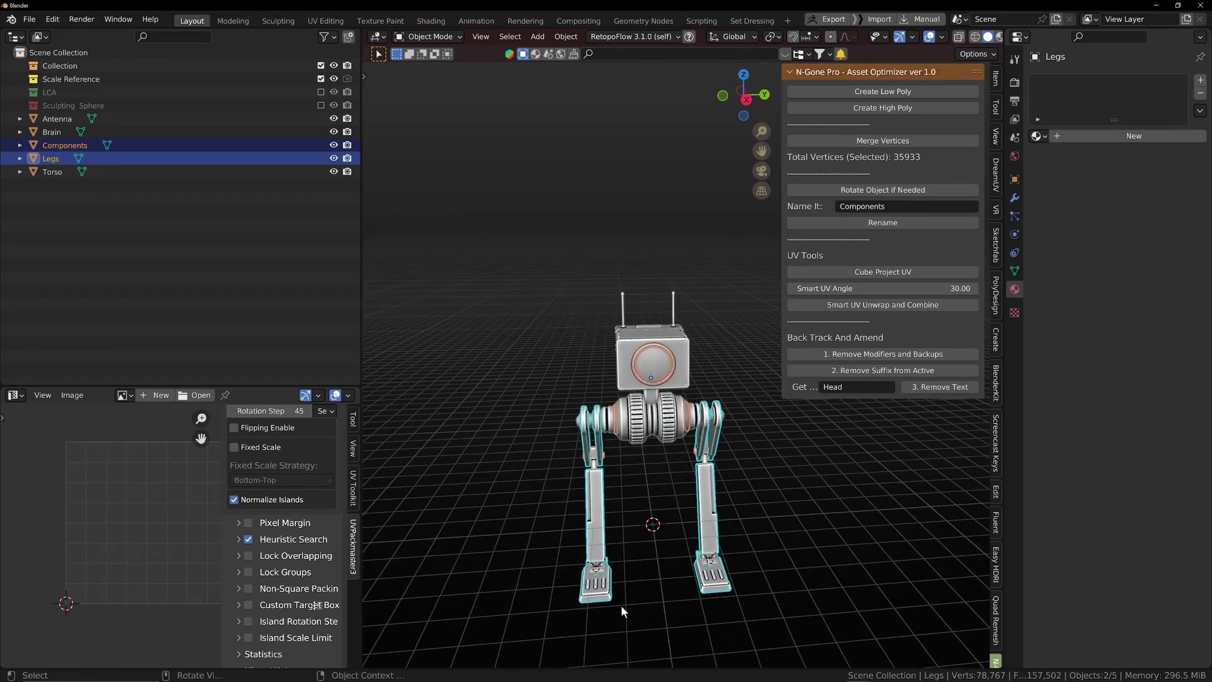
{"action": "scroll", "coordinate": [688, 531], "scroll_direction": "up", "scroll_amount": 4}
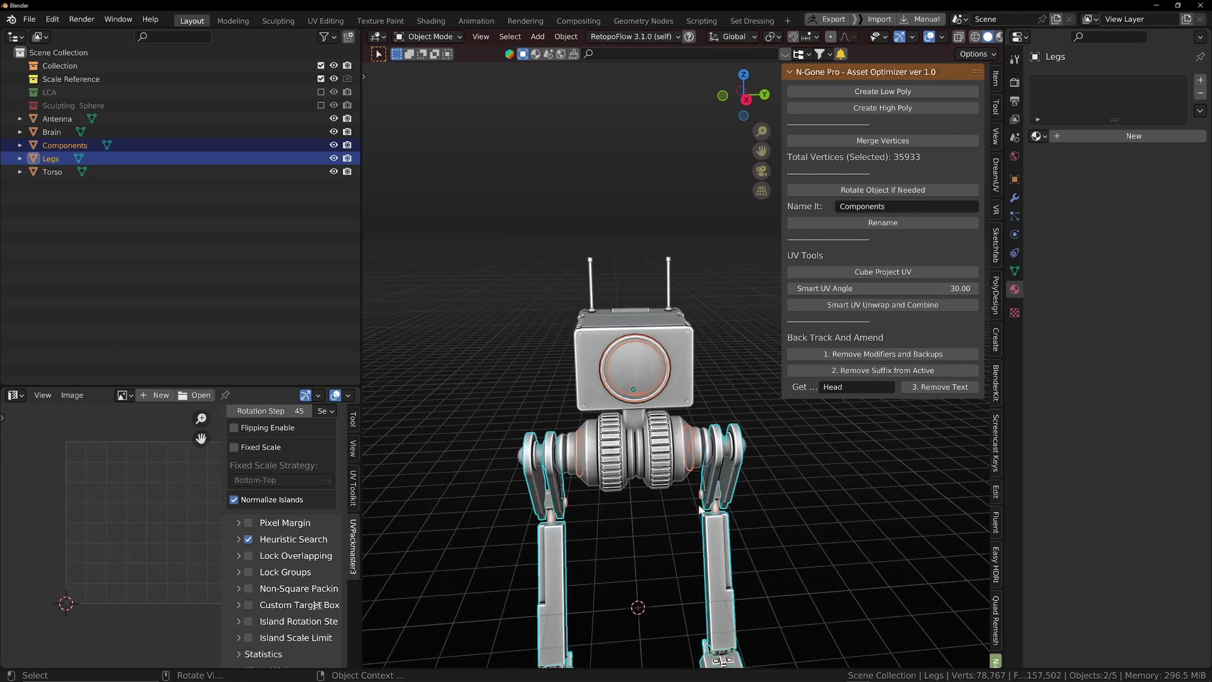
{"action": "scroll", "coordinate": [741, 469], "scroll_direction": "down", "scroll_amount": 3}
{"action": "middle_click_drag", "start_coordinate": [759, 402], "coordinate": [705, 331]}
{"action": "left_click", "coordinate": [1114, 137]}
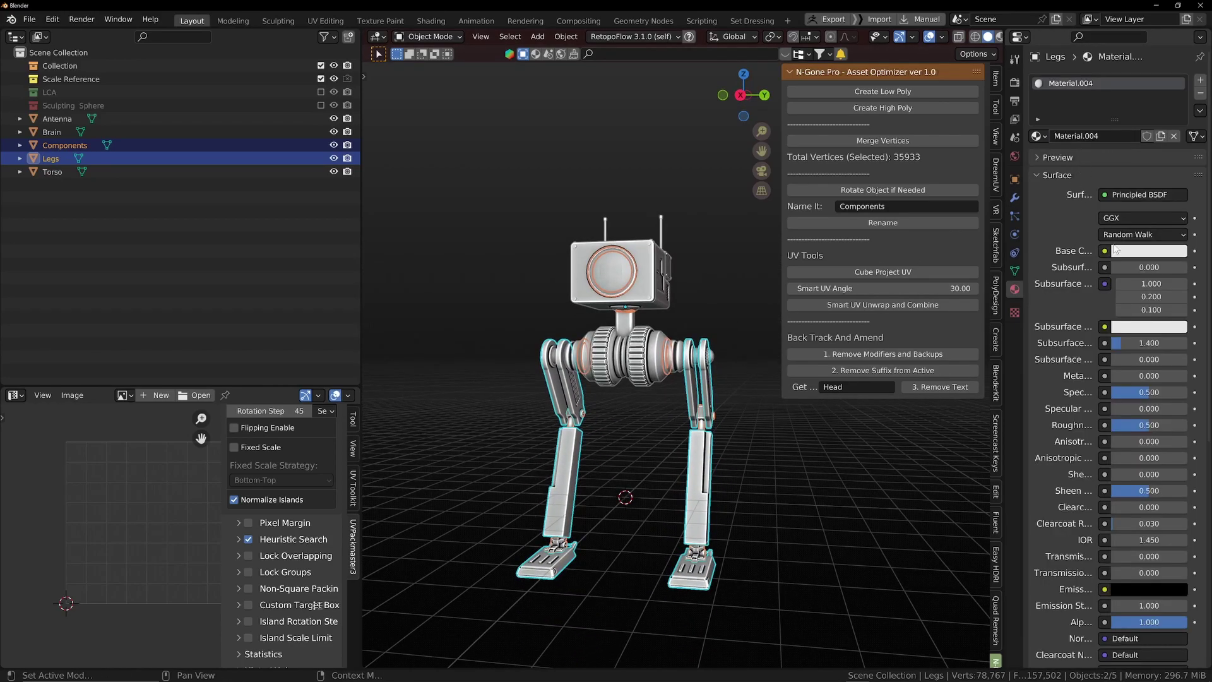
{"action": "double_click", "coordinate": [1089, 84]}
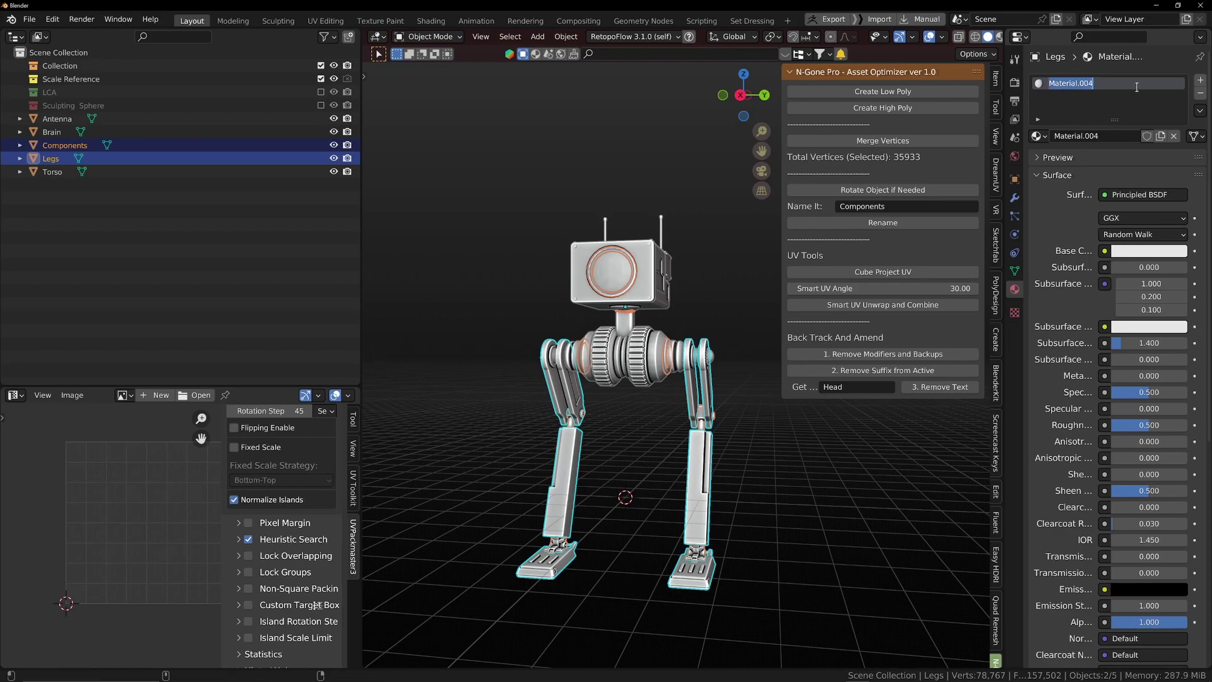
{"action": "type", "text": "Botto"}
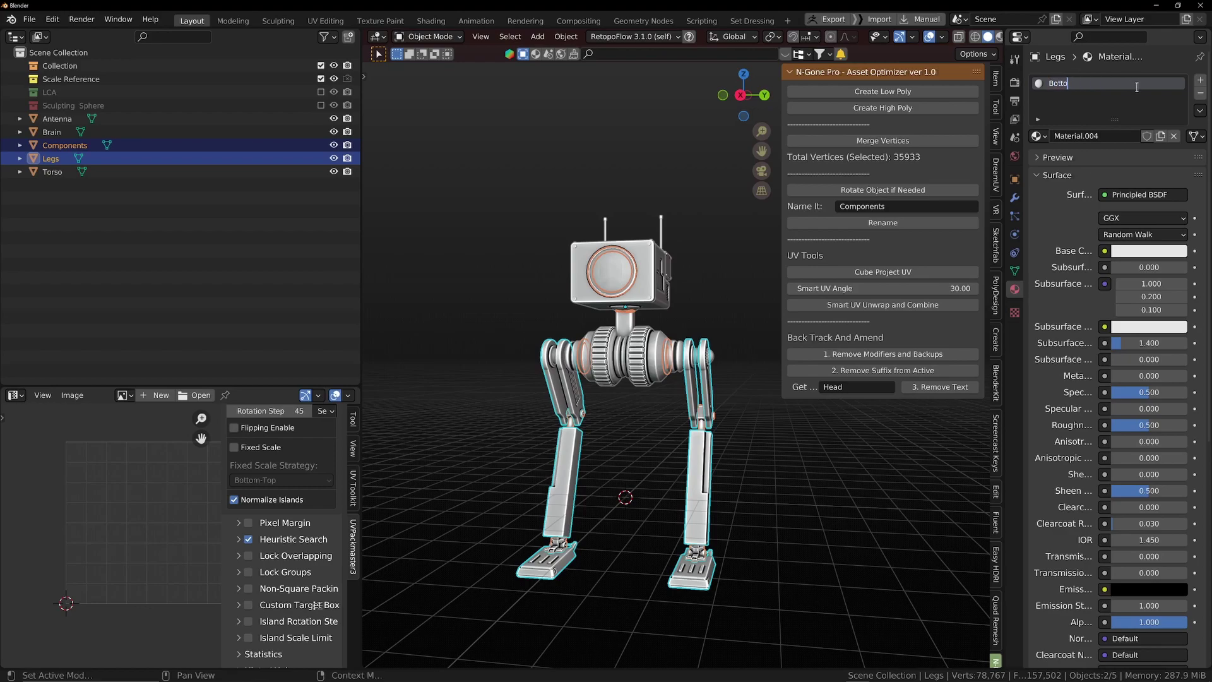
{"action": "type", "text": "m"}
{"action": "key", "text": "Return"}
Link the Bottom material from Legs to Components
{"action": "scroll", "coordinate": [595, 347], "scroll_direction": "down", "scroll_amount": 3}
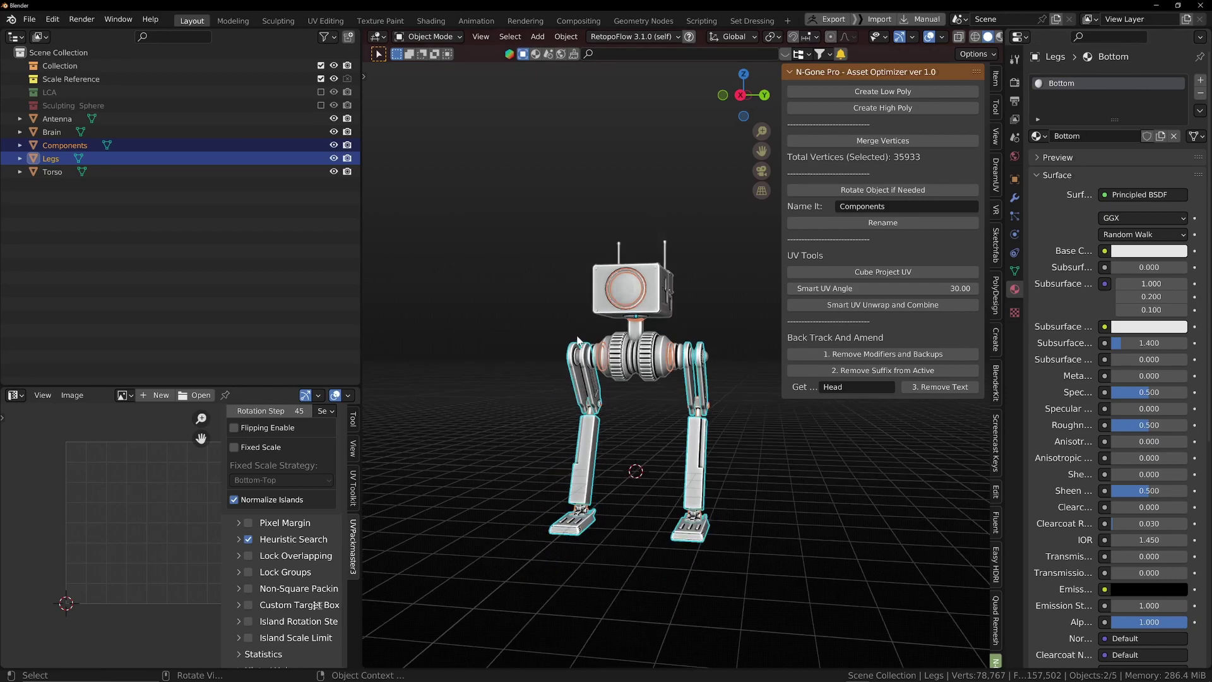
{"action": "key", "text": "ctrl+l"}
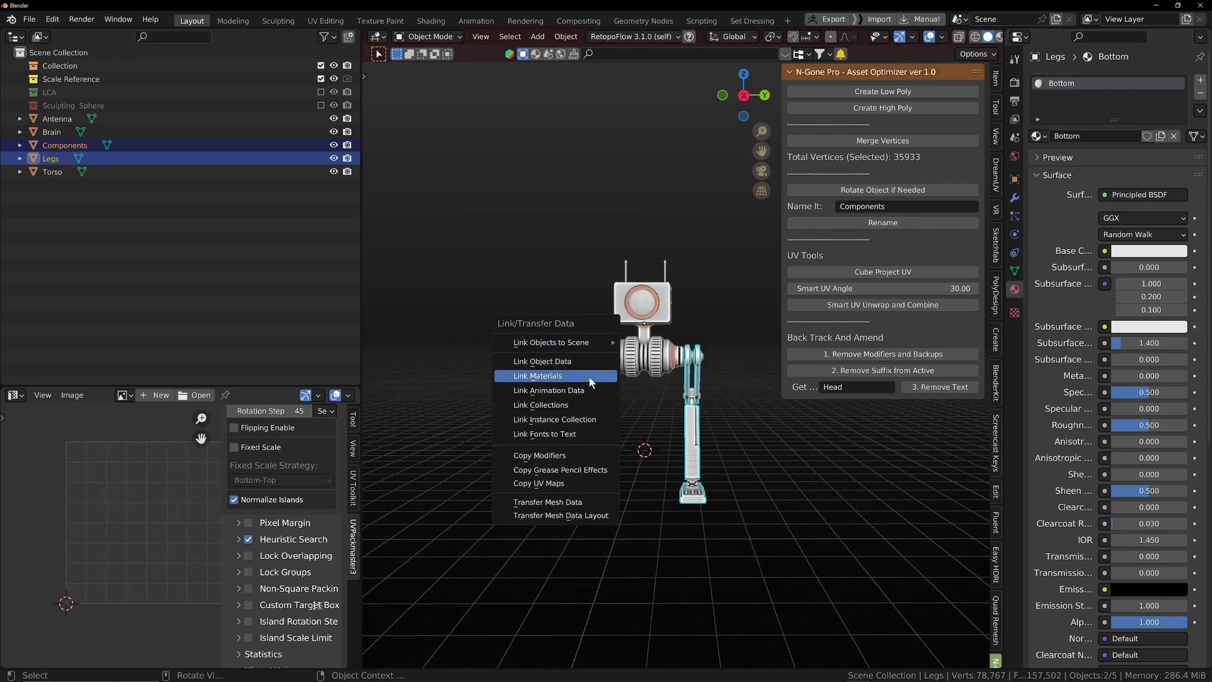
{"action": "left_click", "coordinate": [589, 377]}
Smart UV unwrap and combine Legs and Components, and show their UVs in Edit Mode
{"action": "middle_click_drag", "start_coordinate": [589, 377], "coordinate": [631, 414]}
{"action": "scroll", "coordinate": [671, 512], "scroll_direction": "up", "scroll_amount": 2}
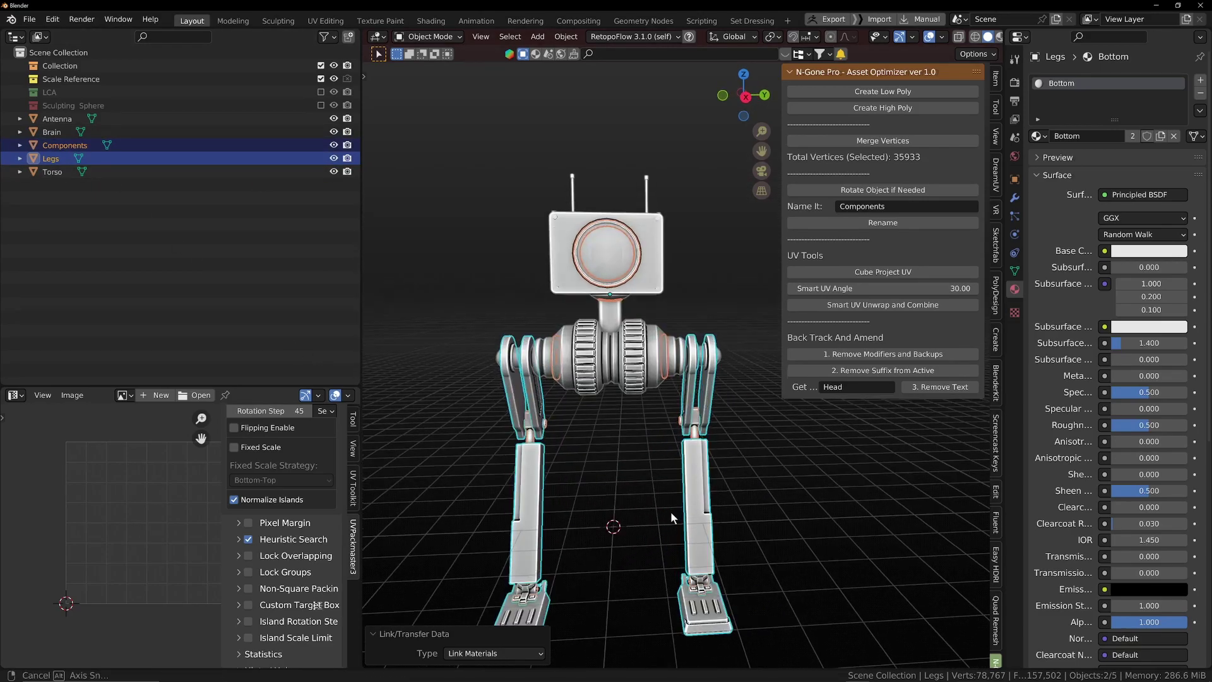
{"action": "middle_click_drag", "start_coordinate": [671, 511], "coordinate": [661, 490]}
{"action": "scroll", "coordinate": [662, 499], "scroll_direction": "down", "scroll_amount": 2}
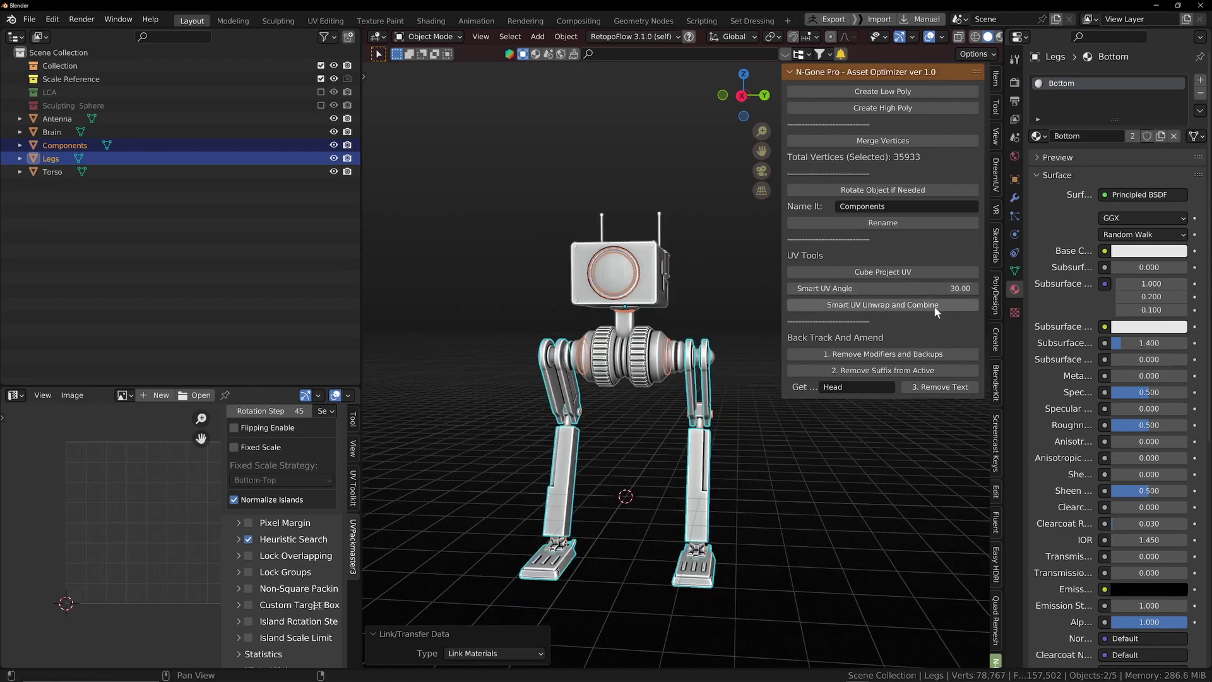
{"action": "left_click", "coordinate": [934, 305]}
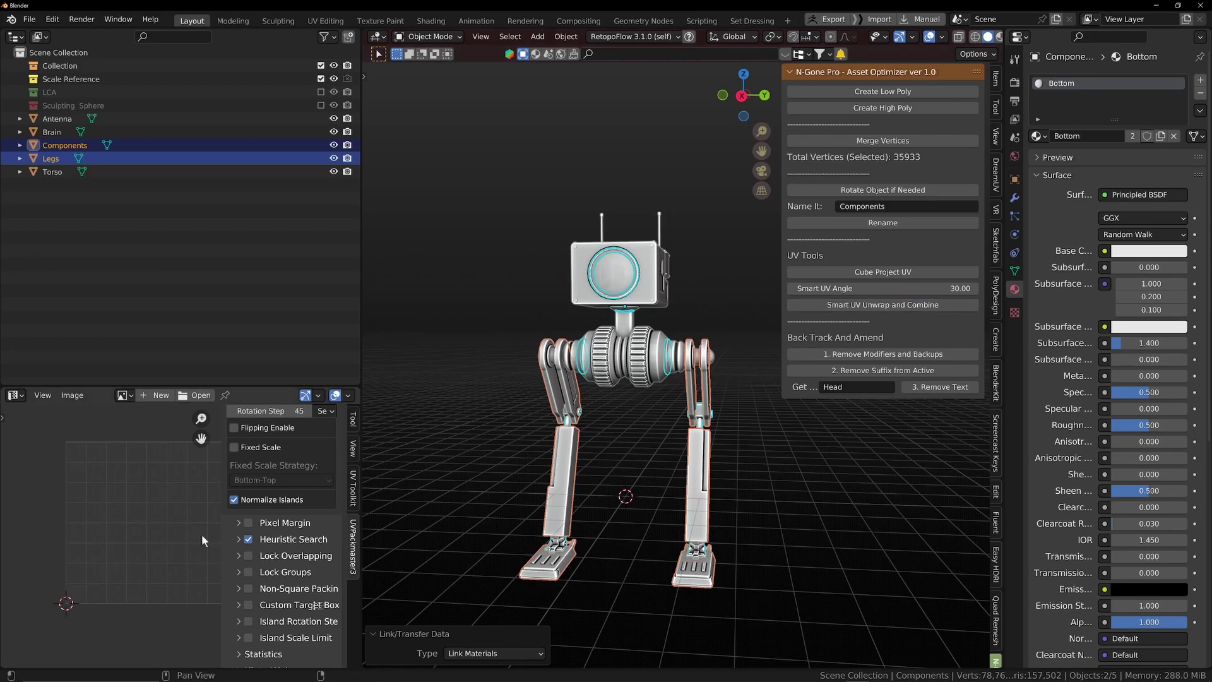
{"action": "key", "text": "n"}
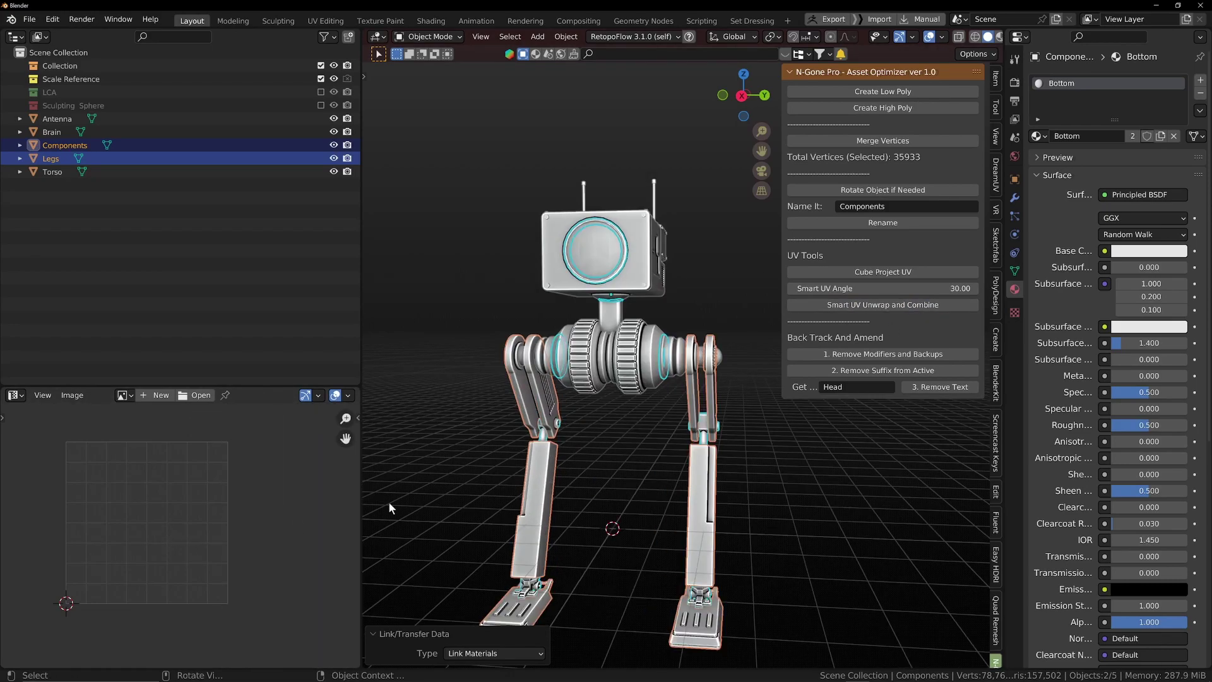
{"action": "scroll", "coordinate": [286, 507], "scroll_direction": "down", "scroll_amount": 1}
{"action": "key", "text": "Tab"}
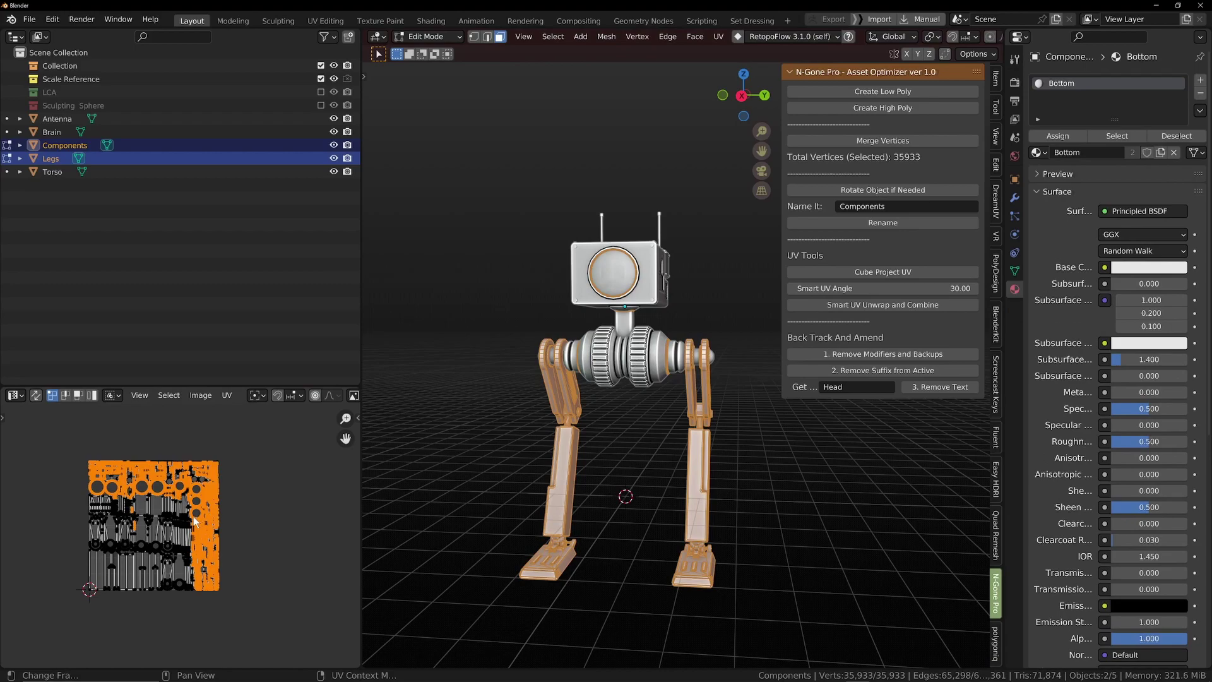
{"action": "scroll", "coordinate": [192, 516], "scroll_direction": "up", "scroll_amount": 5}
{"action": "scroll", "coordinate": [192, 516], "scroll_direction": "down", "scroll_amount": 5}
Pack all UV islands of Legs and Components and close the packing summary when it is done
{"action": "key", "text": "q"}
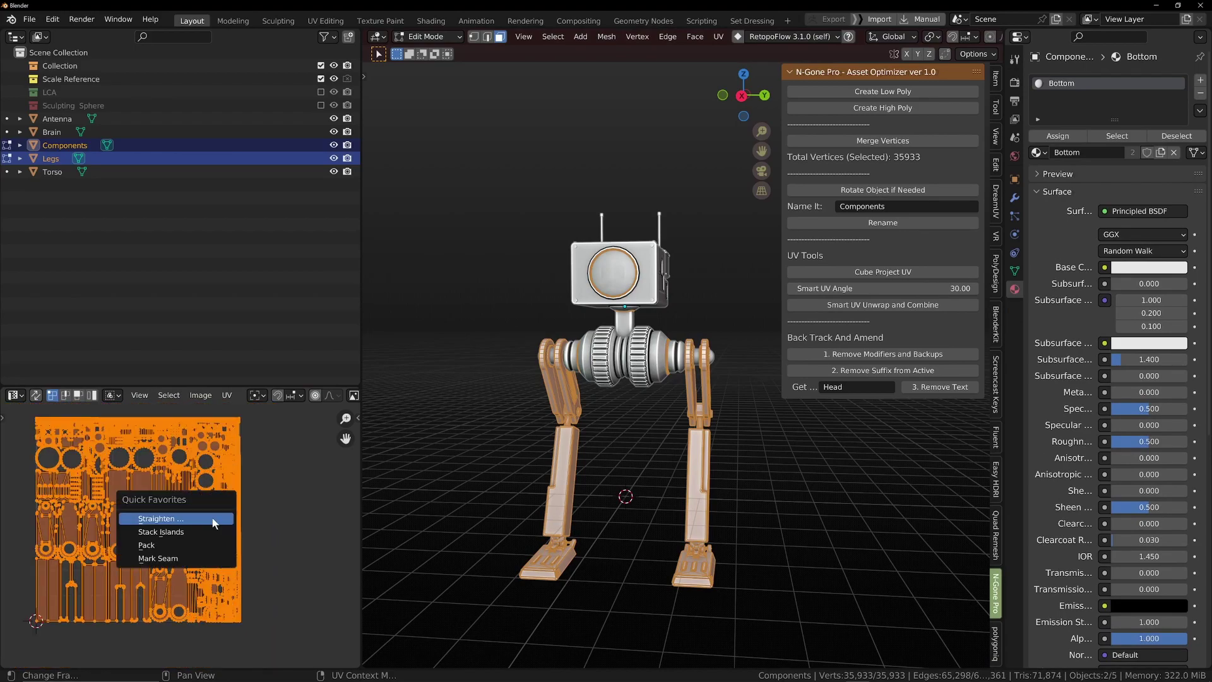
{"action": "left_click", "coordinate": [200, 553]}
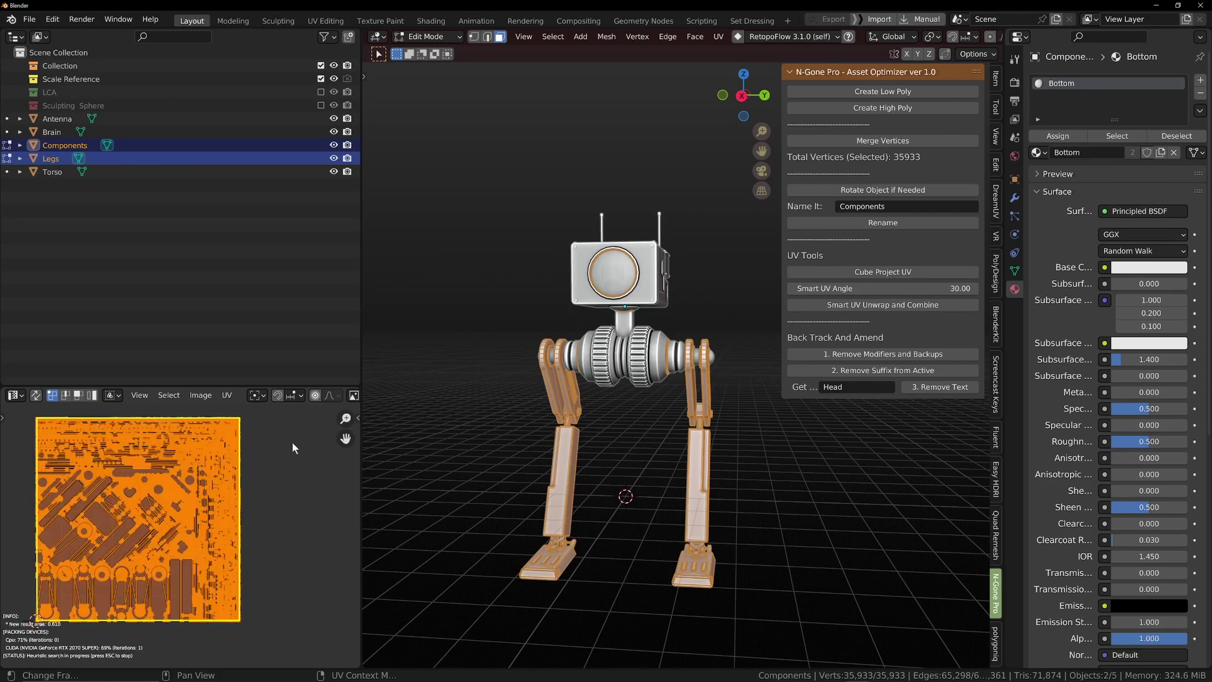
{"action": "scroll", "coordinate": [242, 505], "scroll_direction": "up", "scroll_amount": 3}
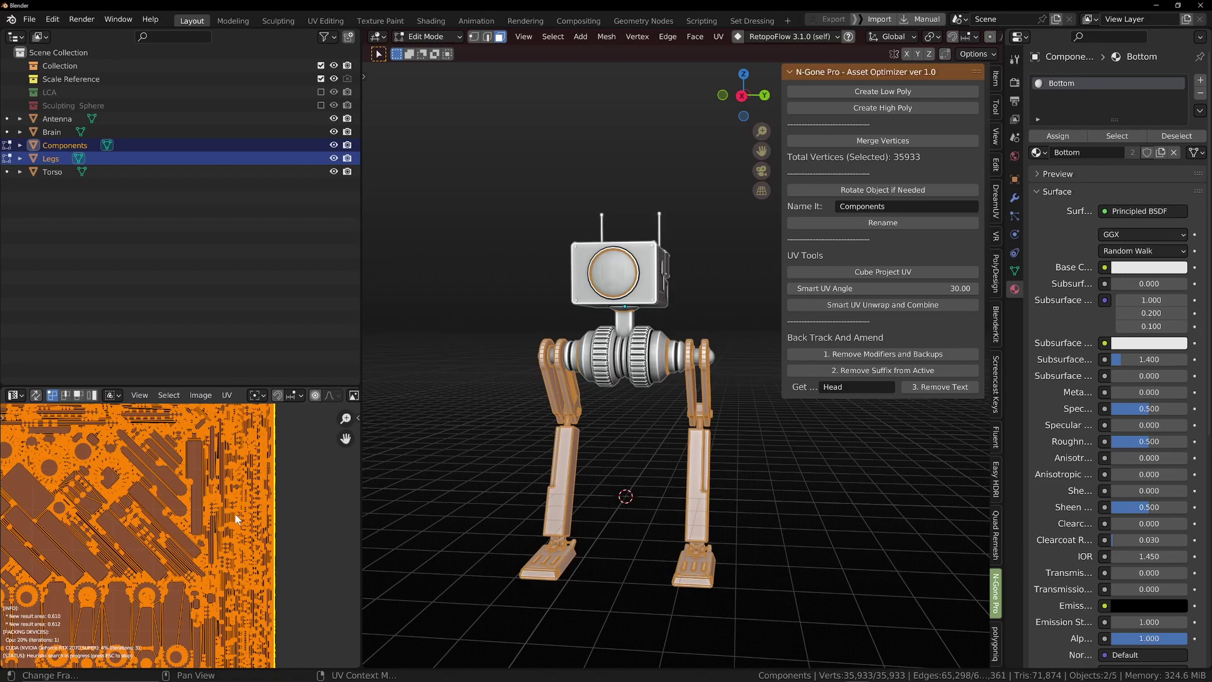
{"action": "scroll", "coordinate": [235, 514], "scroll_direction": "down", "scroll_amount": 3}
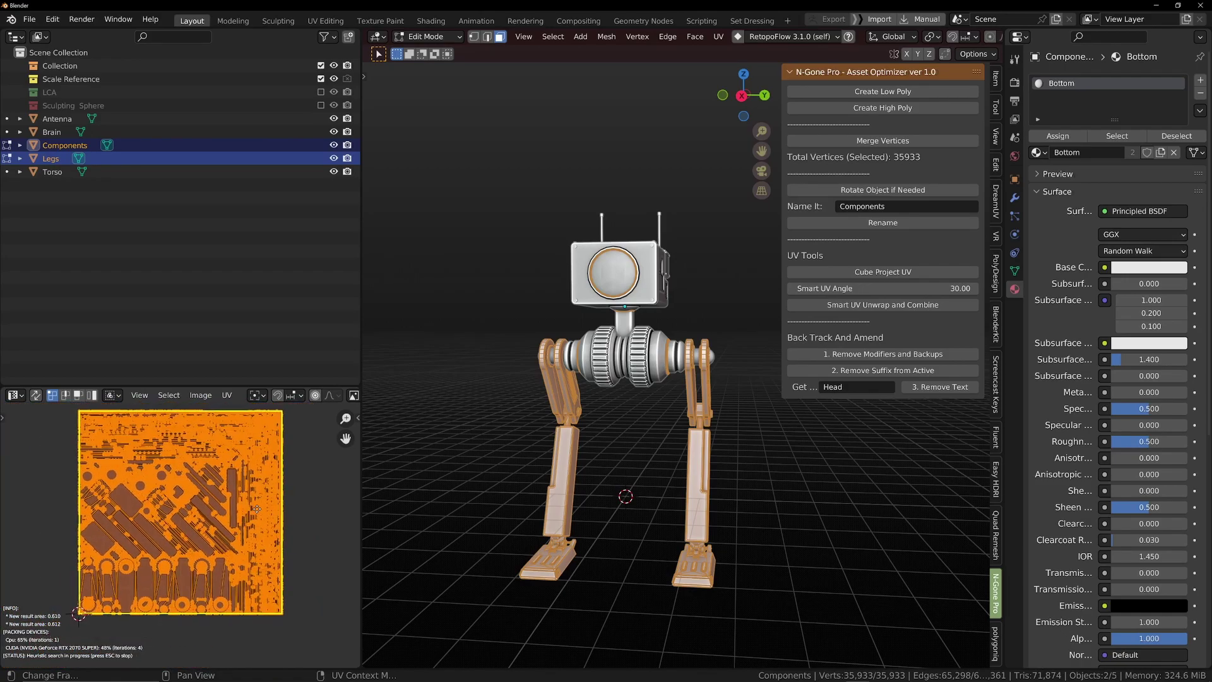
{"action": "middle_click_drag", "start_coordinate": [257, 509], "coordinate": [240, 504]}
{"action": "scroll", "coordinate": [246, 524], "scroll_direction": "up", "scroll_amount": 1}
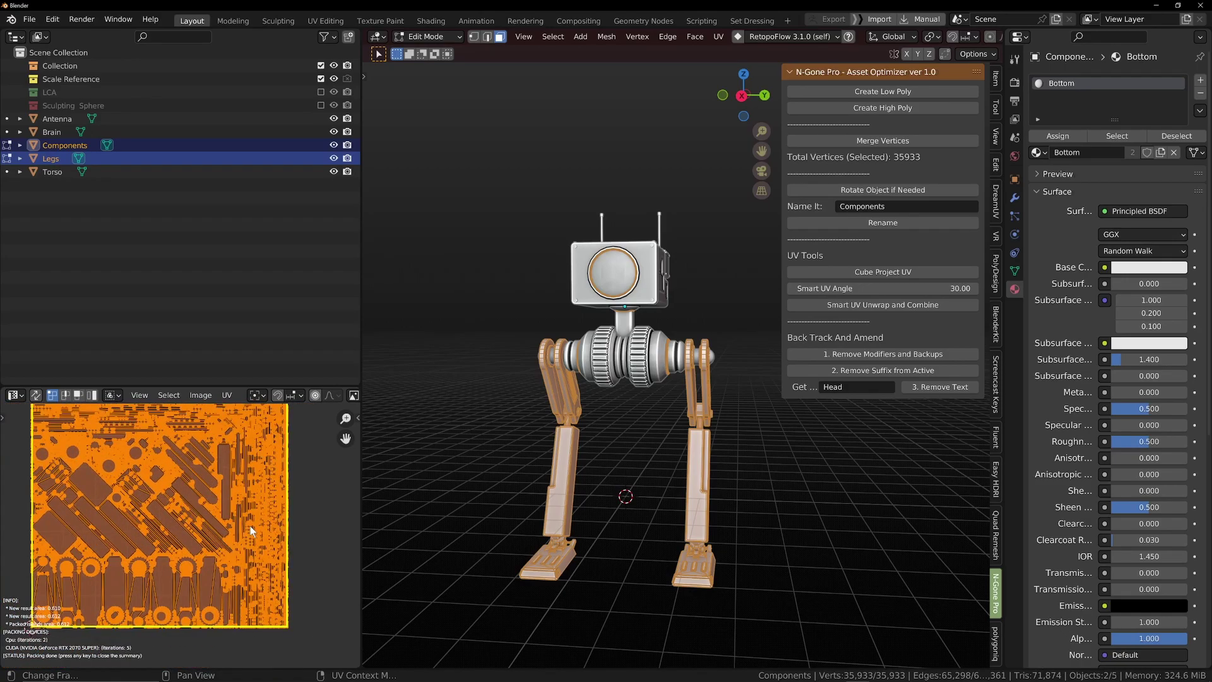
{"action": "scroll", "coordinate": [250, 526], "scroll_direction": "down", "scroll_amount": 2}
{"action": "key", "text": "Escape"}
Examine the UVPackmaster3 packing options and the packed UV layout of Legs and Components
{"action": "key", "text": "n"}
{"action": "scroll", "coordinate": [262, 537], "scroll_direction": "up", "scroll_amount": 4}
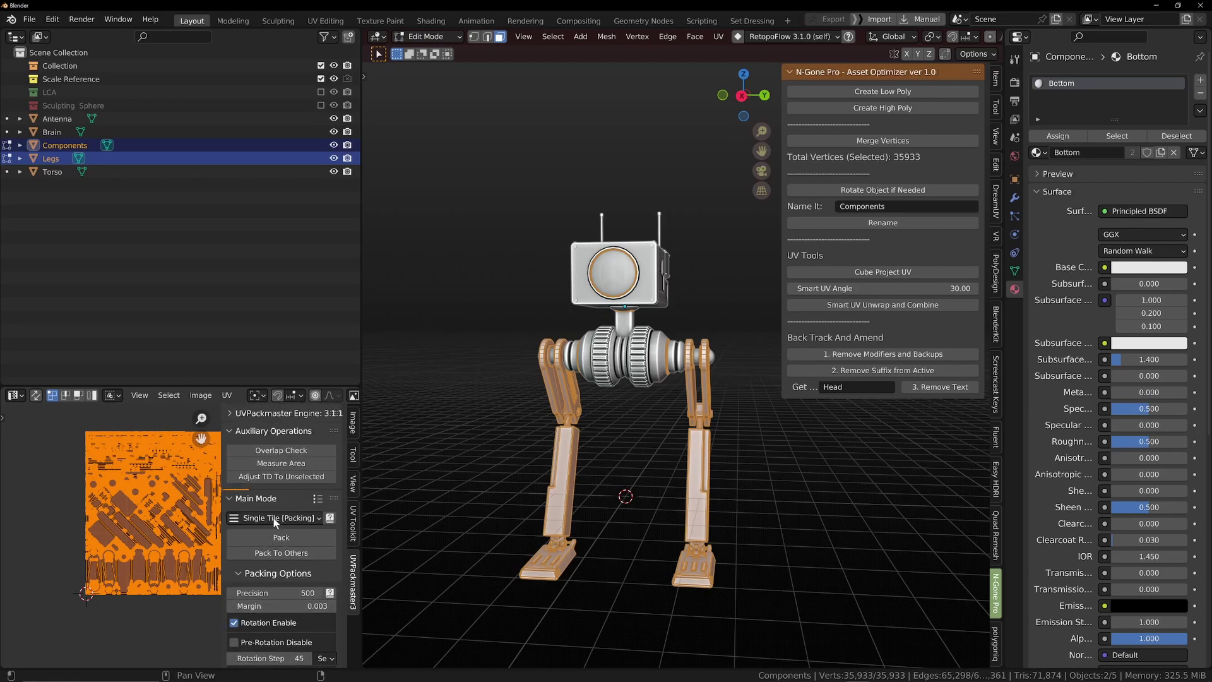
{"action": "scroll", "coordinate": [275, 522], "scroll_direction": "down", "scroll_amount": 5}
{"action": "scroll", "coordinate": [182, 536], "scroll_direction": "up", "scroll_amount": 1}
{"action": "scroll", "coordinate": [262, 536], "scroll_direction": "up", "scroll_amount": 1}
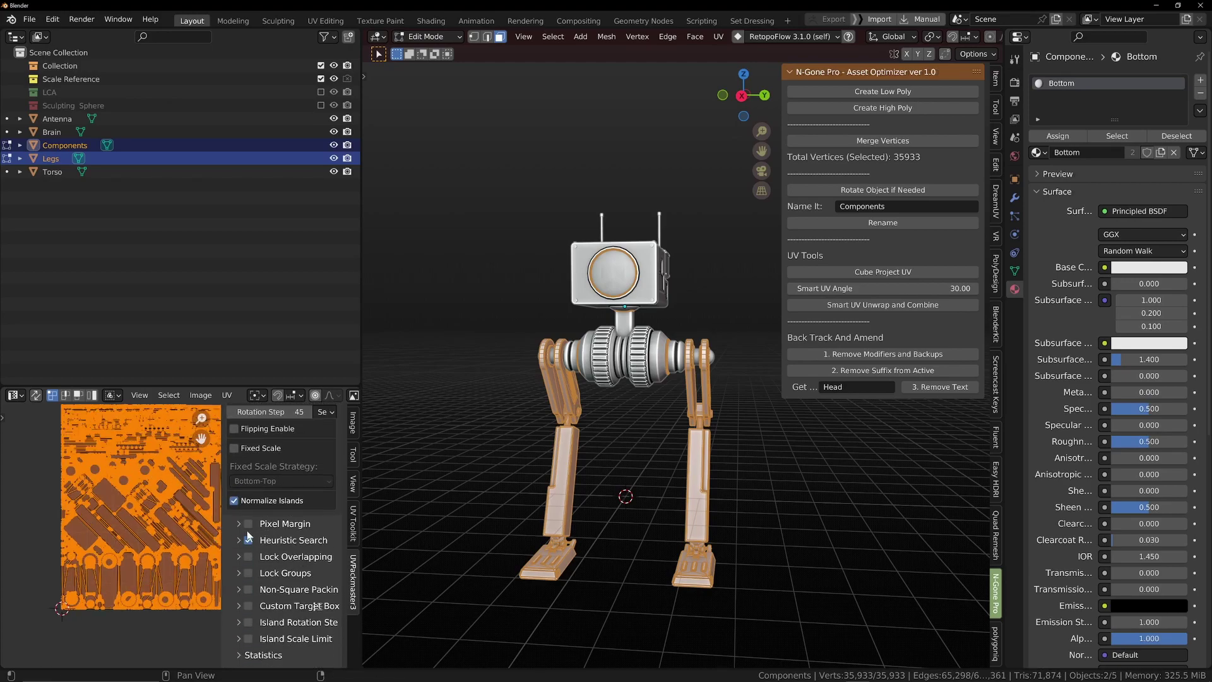
{"action": "key", "text": "n"}
{"action": "scroll", "coordinate": [229, 553], "scroll_direction": "up", "scroll_amount": 4}
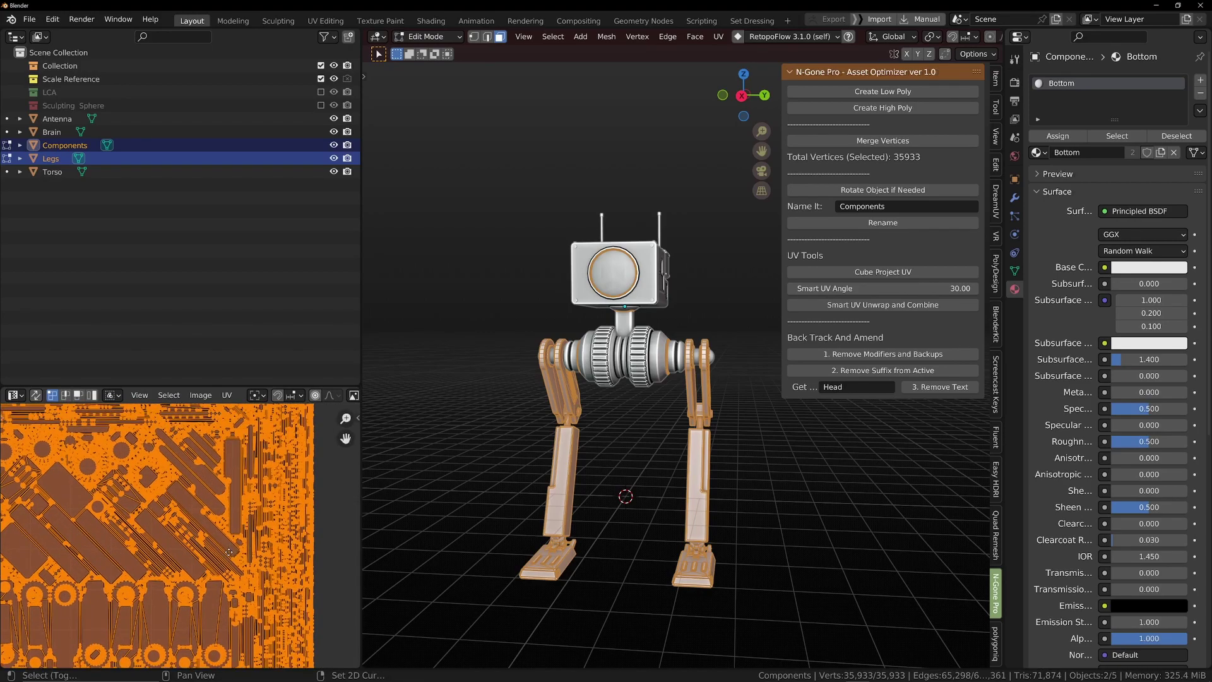
{"action": "middle_click_drag", "start_coordinate": [229, 553], "coordinate": [216, 555]}
{"action": "scroll", "coordinate": [240, 550], "scroll_direction": "down", "scroll_amount": 3}
{"action": "scroll", "coordinate": [243, 549], "scroll_direction": "up", "scroll_amount": 1}
{"action": "scroll", "coordinate": [470, 502], "scroll_direction": "up", "scroll_amount": 4}
{"action": "scroll", "coordinate": [471, 502], "scroll_direction": "down", "scroll_amount": 4}
Return to Object Mode and invert the selection so that Antenna, Brain and Torso are selected
{"action": "middle_click_drag", "start_coordinate": [464, 500], "coordinate": [494, 505]}
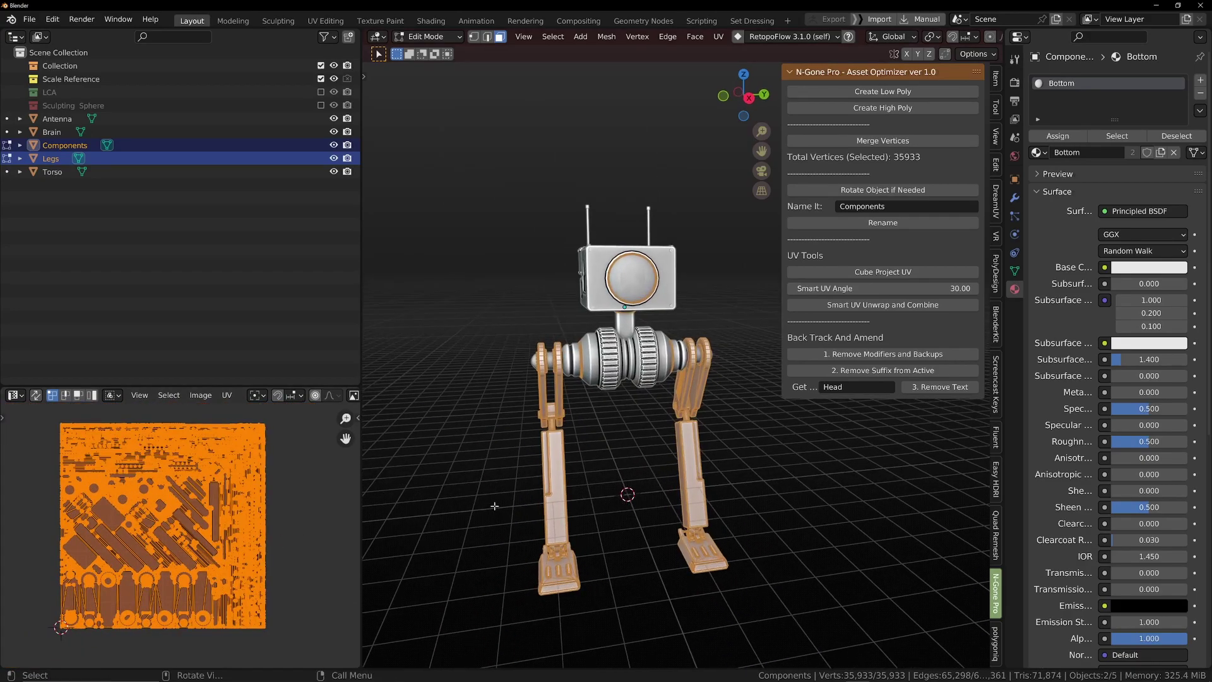
{"action": "key", "text": "Tab"}
{"action": "middle_click_drag", "start_coordinate": [547, 387], "coordinate": [600, 383]}
{"action": "key", "text": "ctrl+i"}
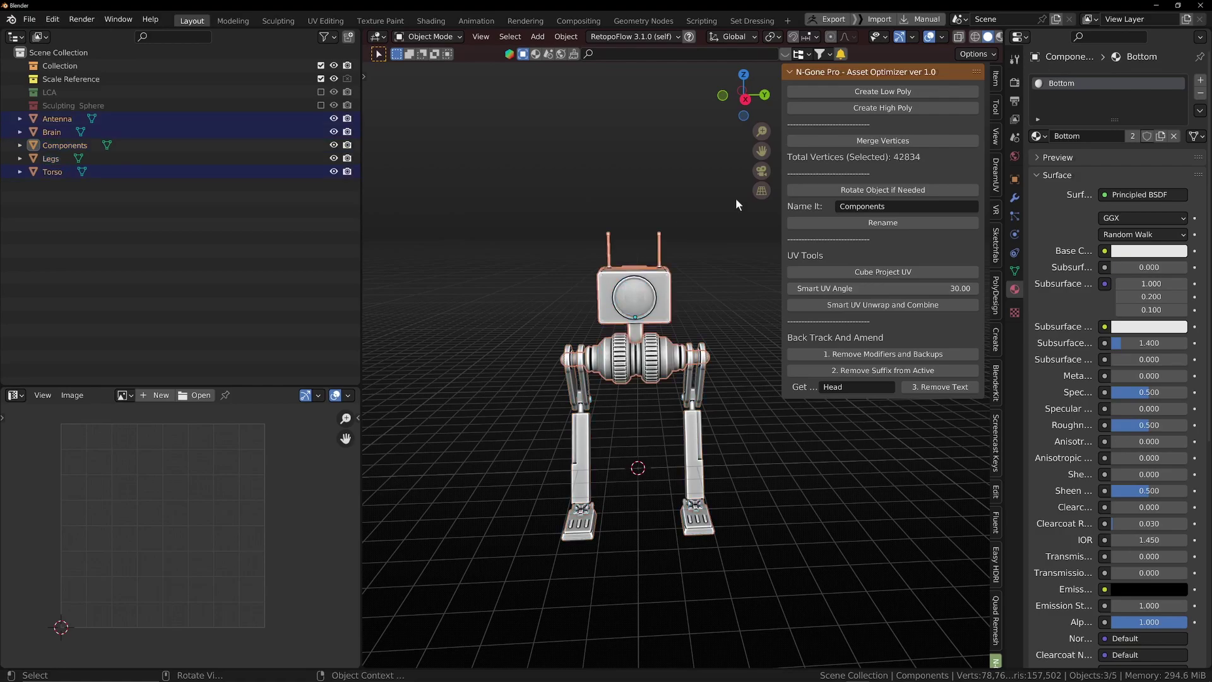
{"action": "middle_click_drag", "start_coordinate": [777, 297], "coordinate": [751, 268]}
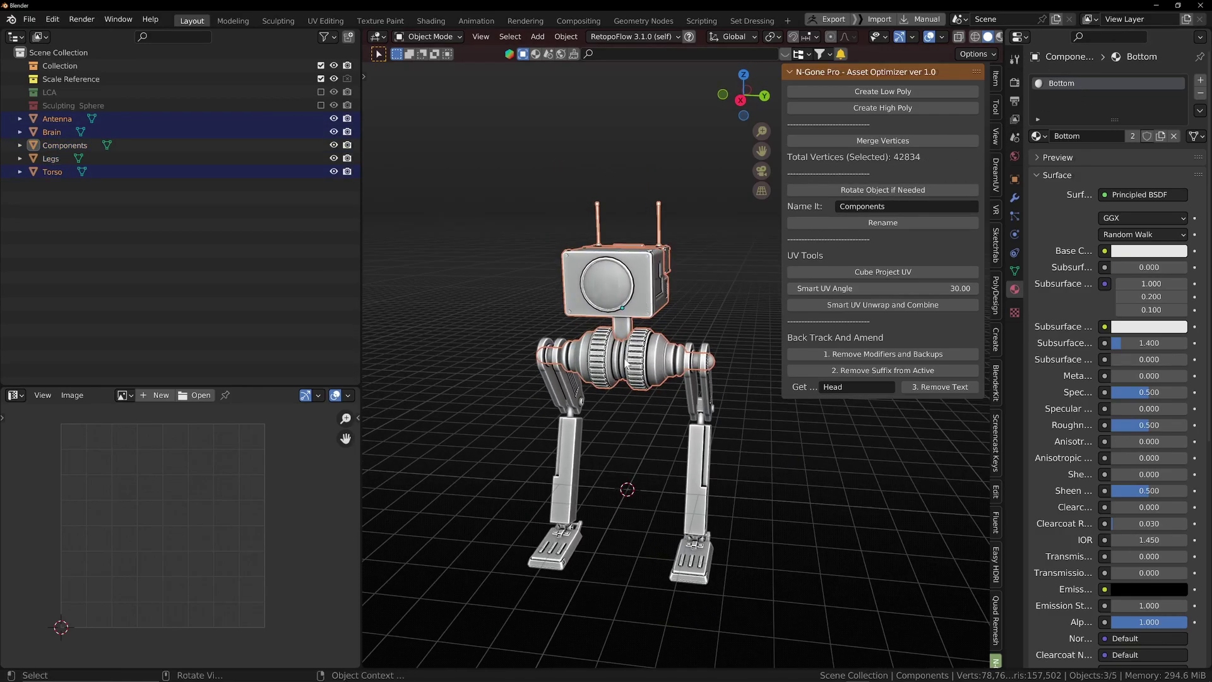
Make Legs active with all the other parts selected, and replace the Legs material with a new one named Top
{"action": "left_click", "coordinate": [699, 418]}
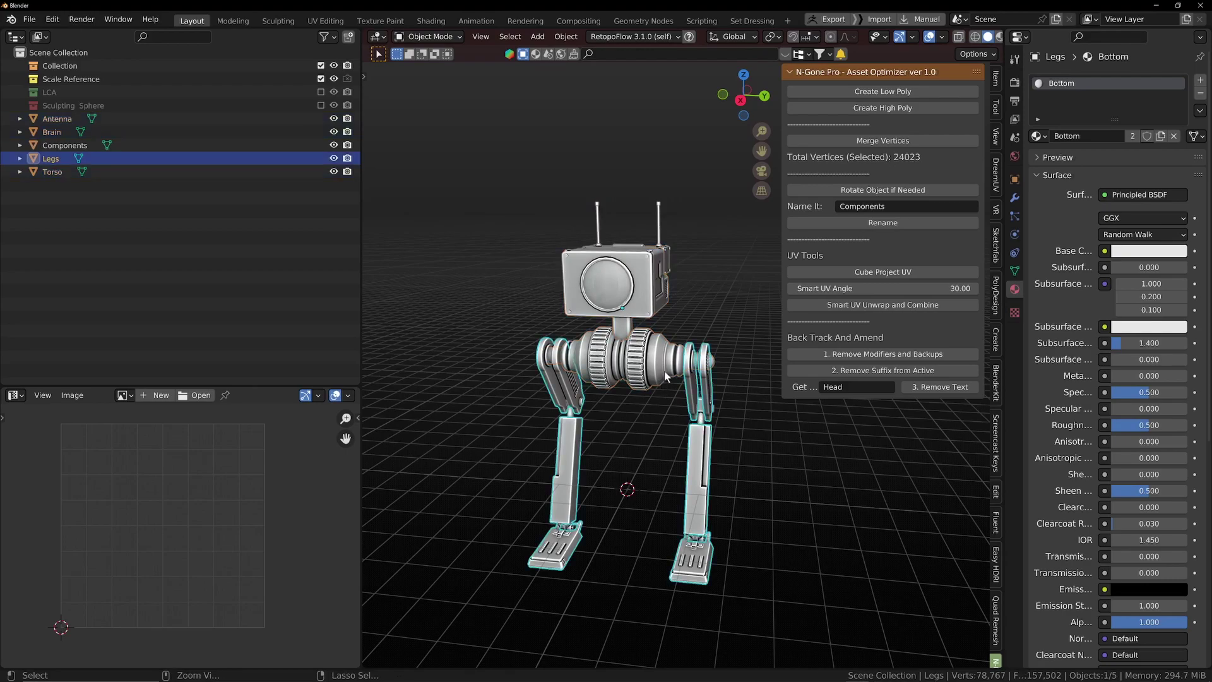
{"action": "key", "text": "a"}
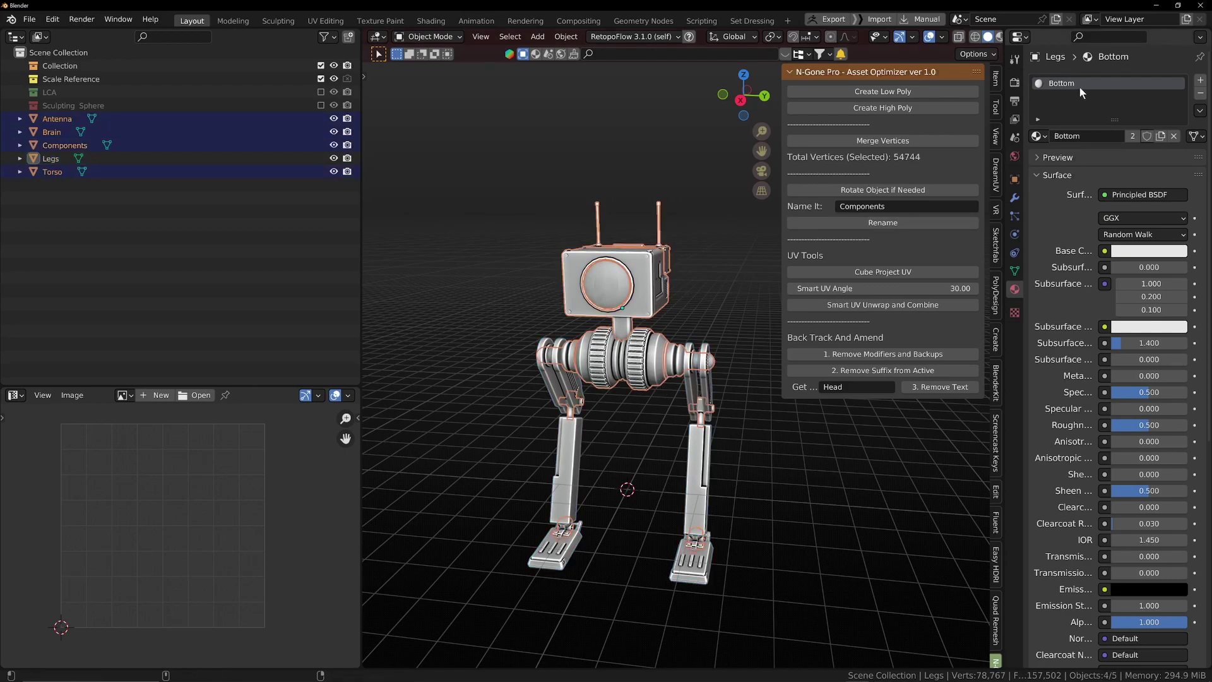
{"action": "left_click", "coordinate": [1200, 98]}
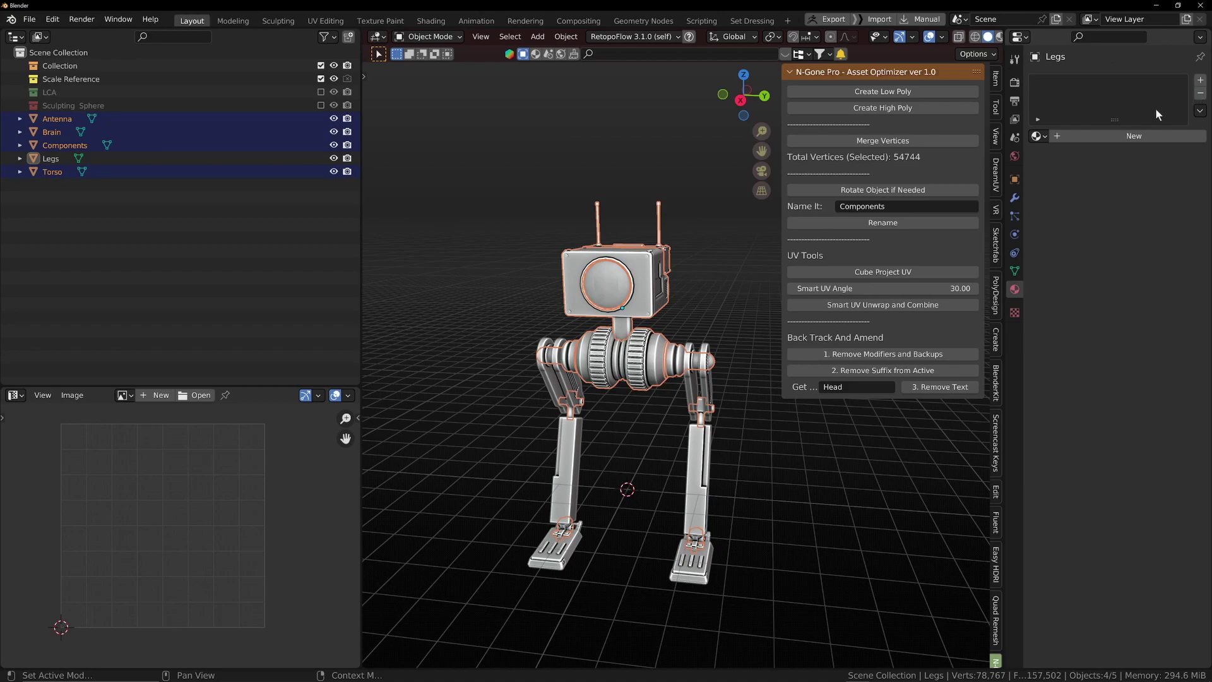
{"action": "left_click", "coordinate": [1079, 135]}
{"action": "double_click", "coordinate": [1079, 84]}
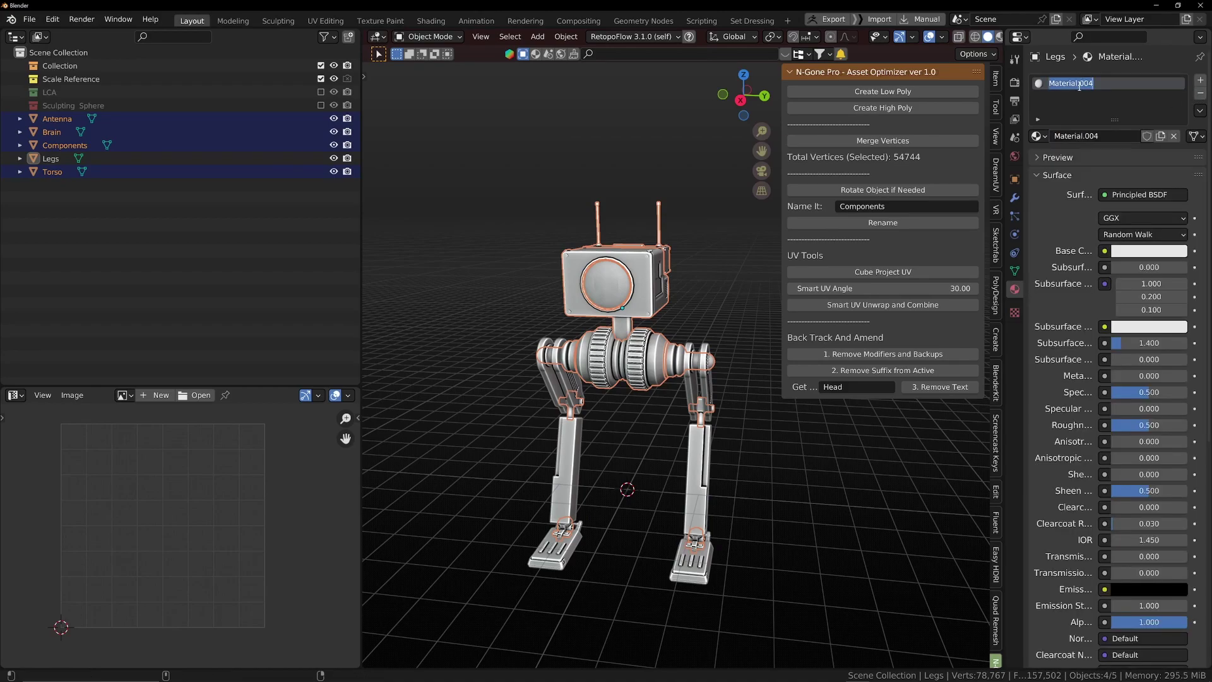
{"action": "type", "text": "Top"}
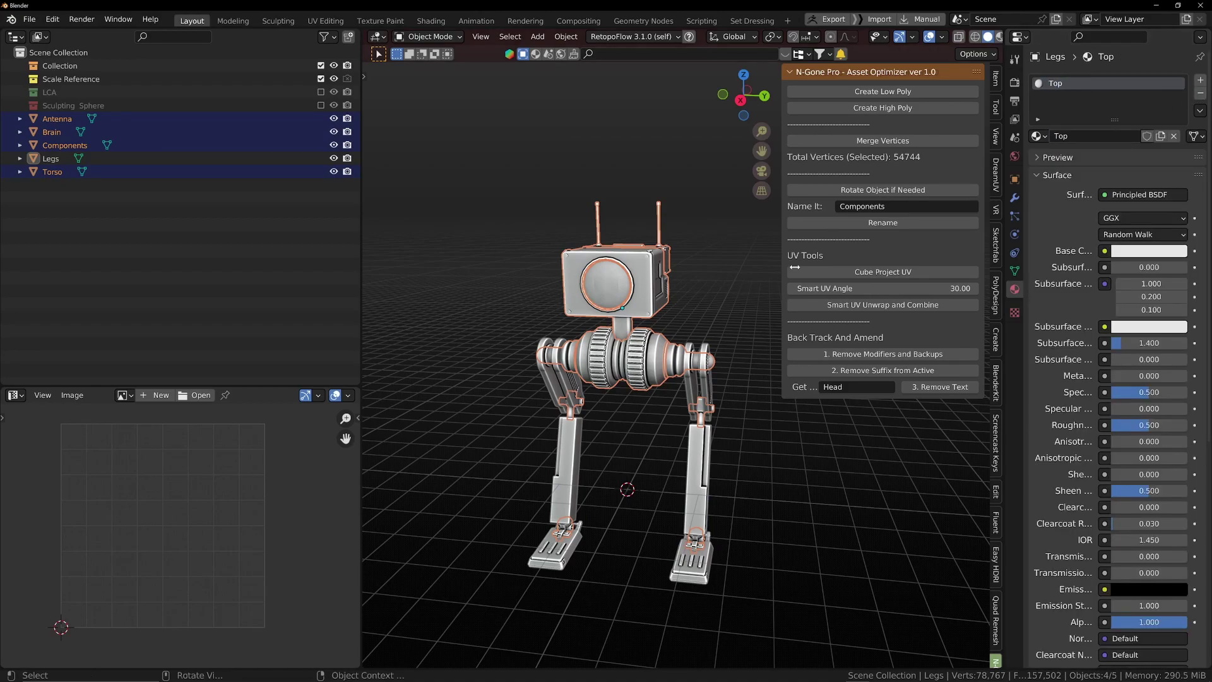
Link the Top material from Legs to Antenna, Brain, Components and Torso
{"action": "scroll", "coordinate": [690, 294], "scroll_direction": "down", "scroll_amount": 2}
{"action": "scroll", "coordinate": [692, 286], "scroll_direction": "up", "scroll_amount": 2}
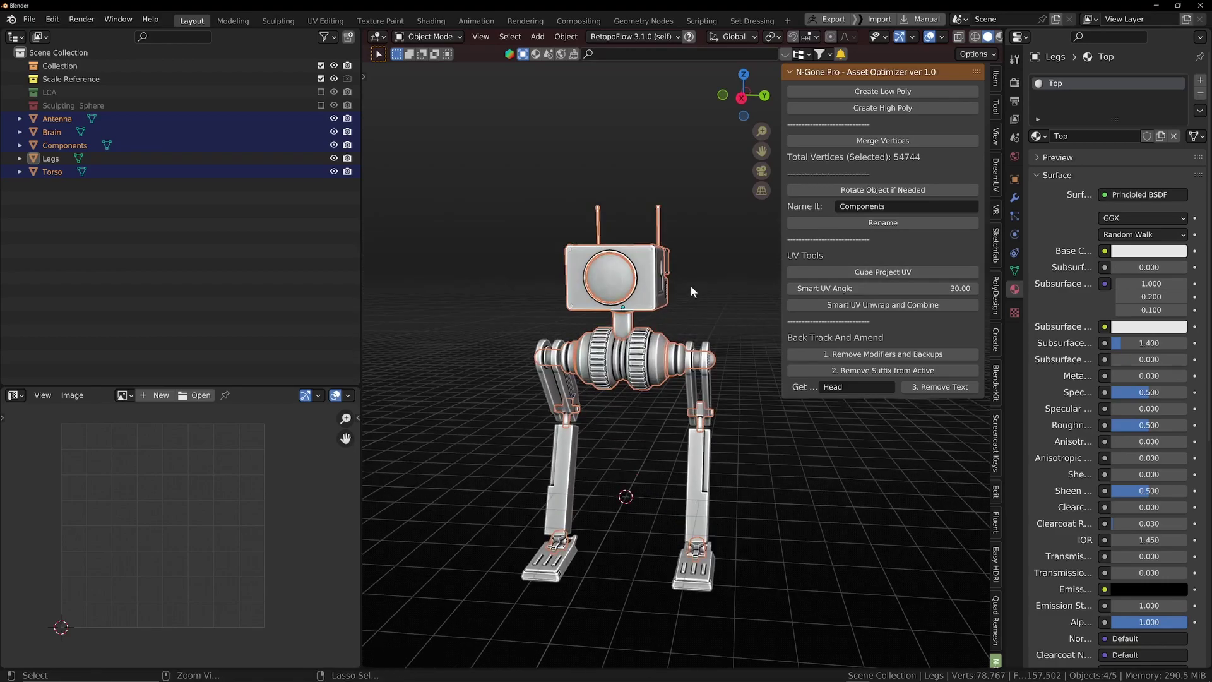
{"action": "key", "text": "ctrl+l"}
{"action": "left_click", "coordinate": [691, 287]}
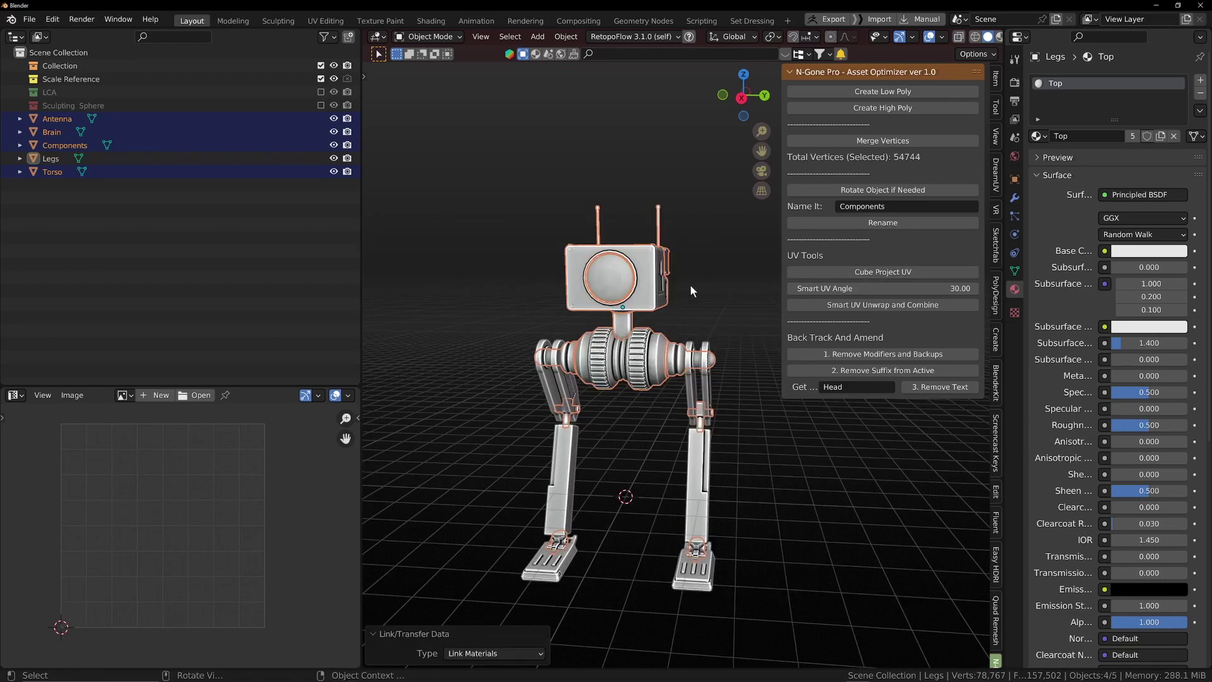
{"action": "middle_click_drag", "start_coordinate": [690, 287], "coordinate": [574, 322]}
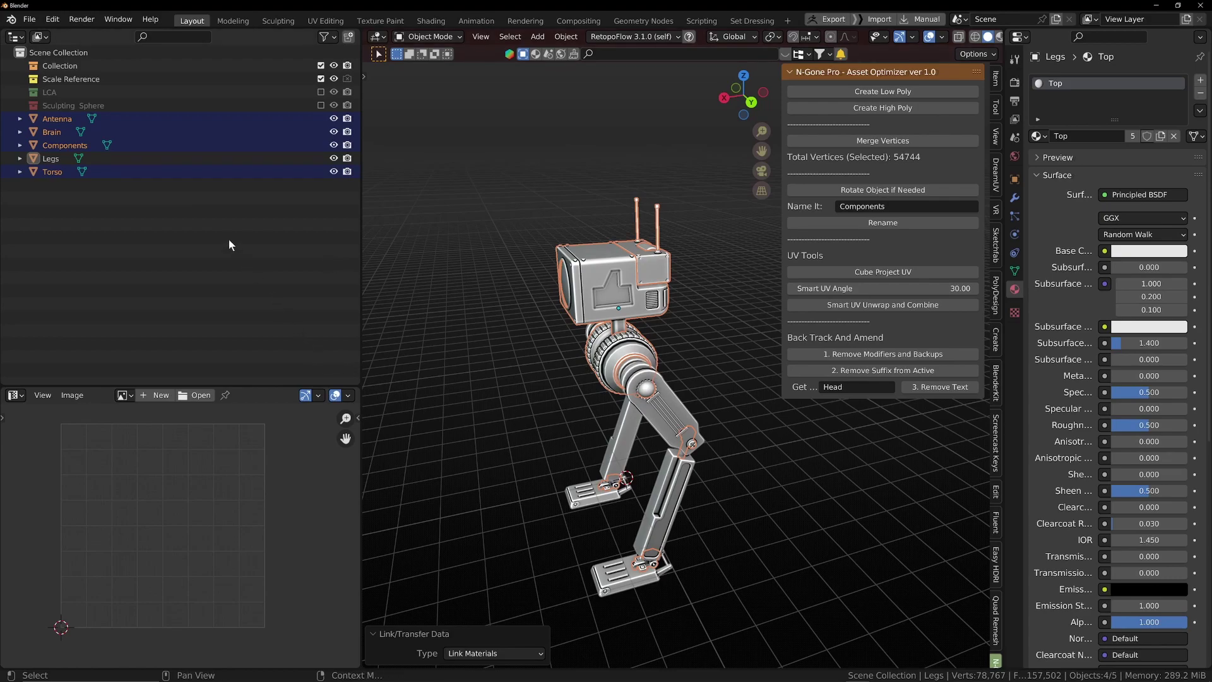
Select Legs alone and assign the existing Bottom material to it
{"action": "left_click", "coordinate": [127, 146]}
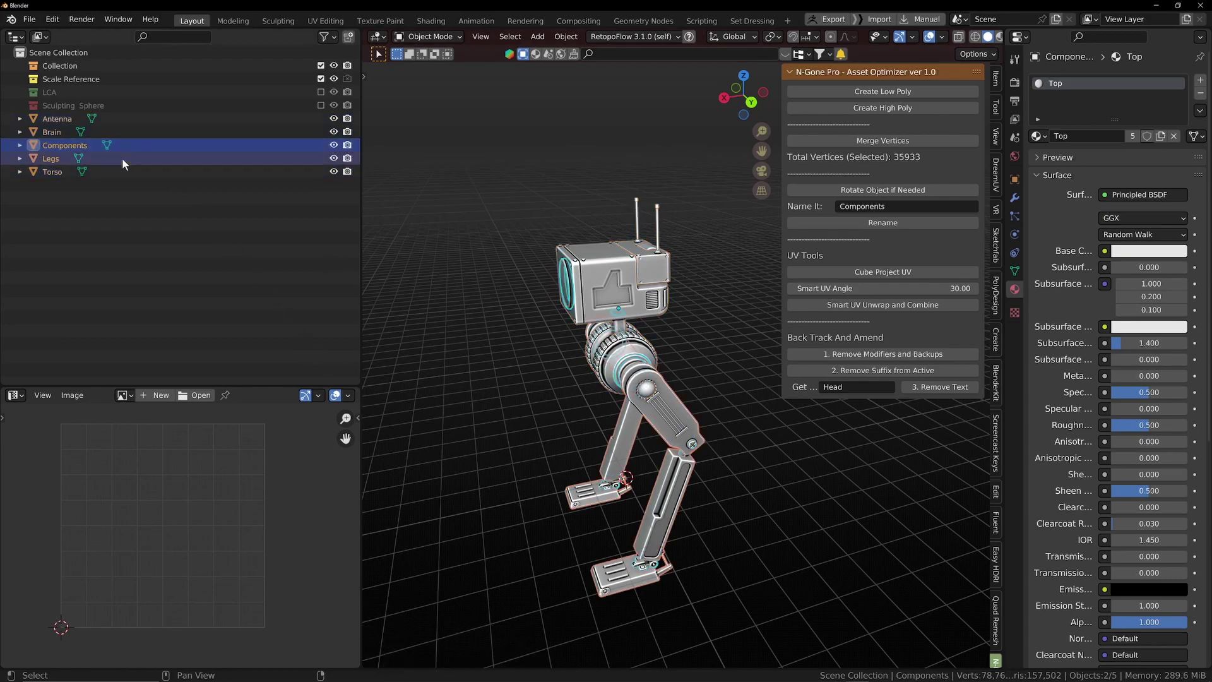
{"action": "left_click", "coordinate": [110, 146]}
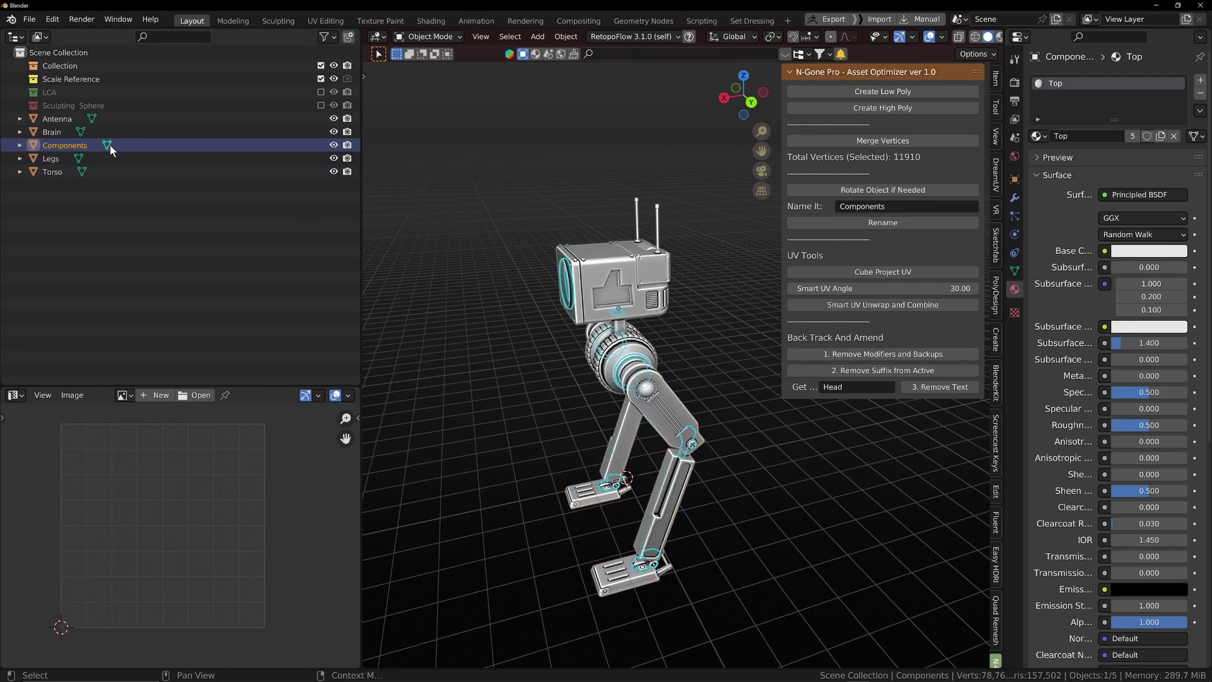
{"action": "left_click", "coordinate": [101, 154]}
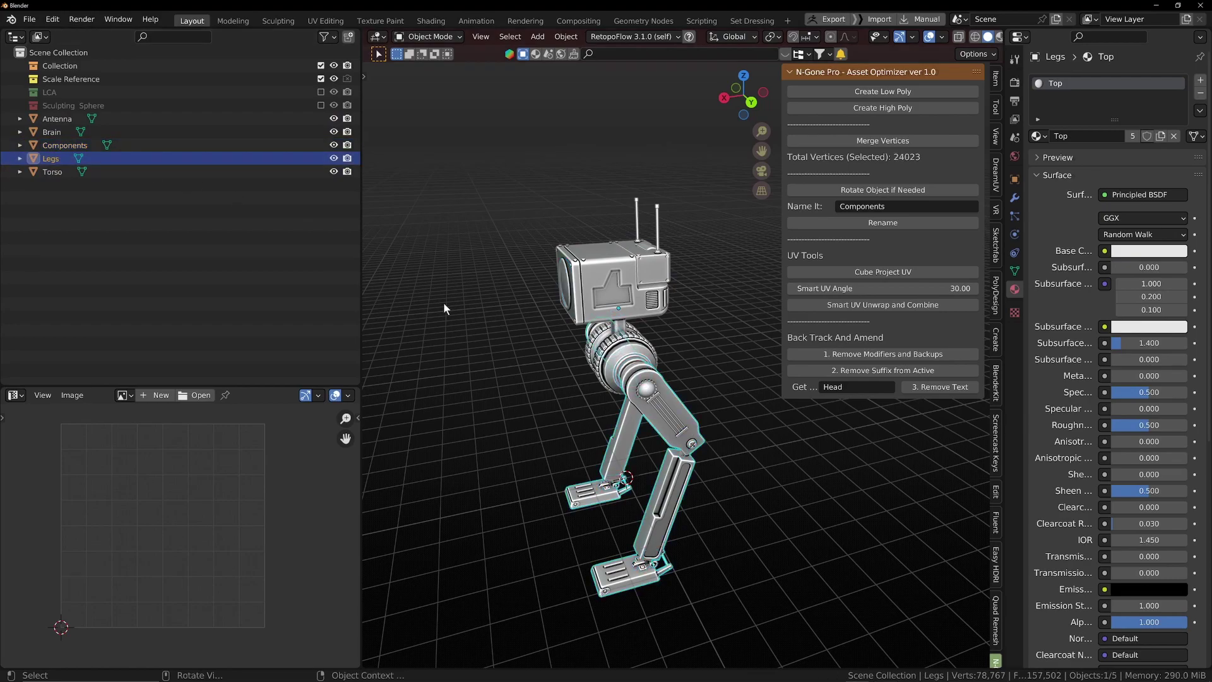
{"action": "middle_click_drag", "start_coordinate": [678, 469], "coordinate": [681, 469]}
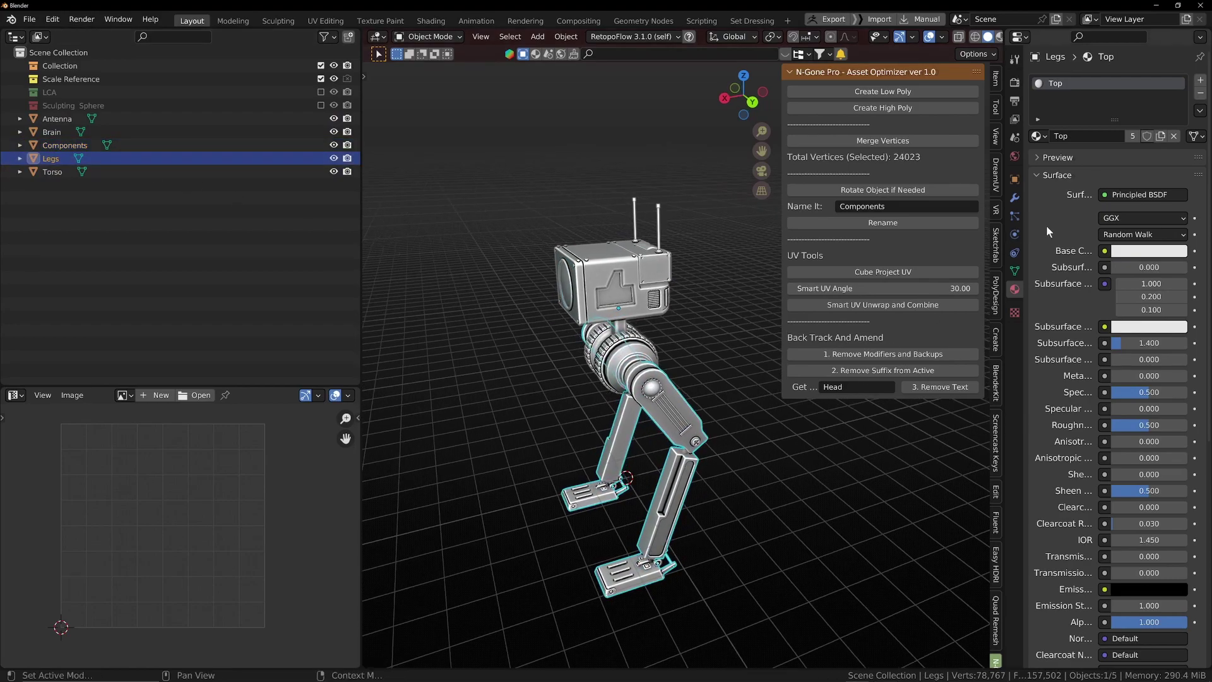
{"action": "left_click", "coordinate": [1036, 136]}
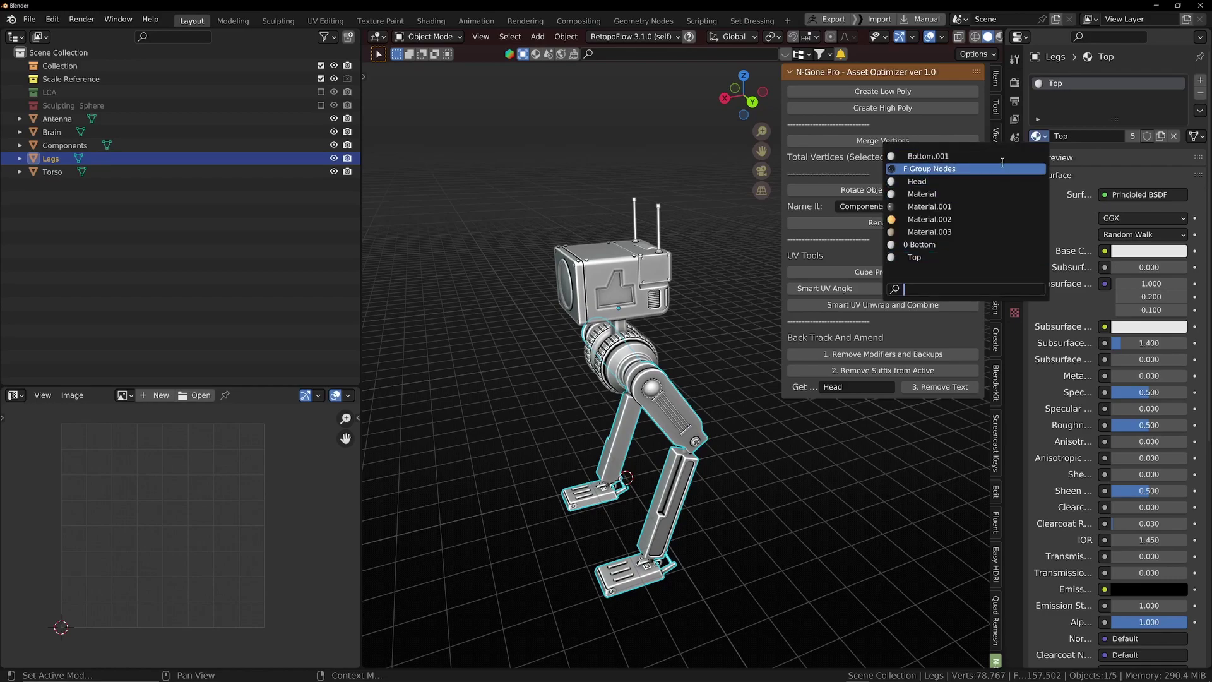
{"action": "left_click", "coordinate": [973, 245]}
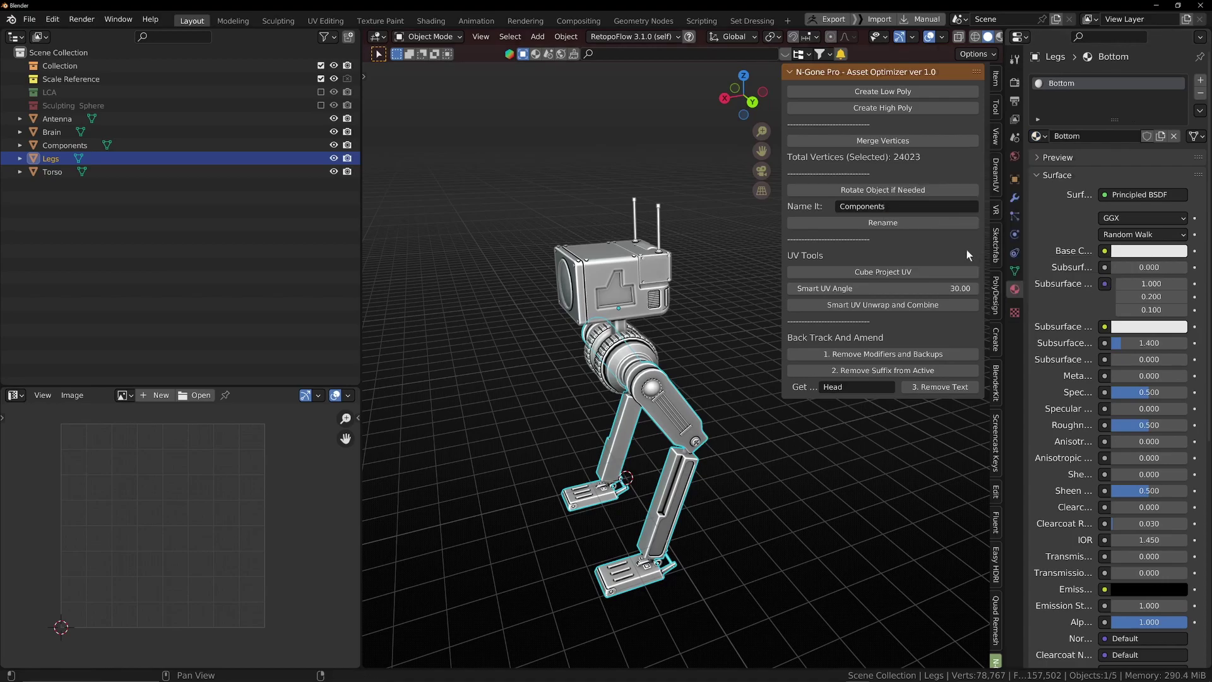
Compare the UV layout of Legs alone with that of Legs and Components together in Edit Mode
{"action": "key", "text": "Tab"}
{"action": "scroll", "coordinate": [190, 524], "scroll_direction": "up", "scroll_amount": 3}
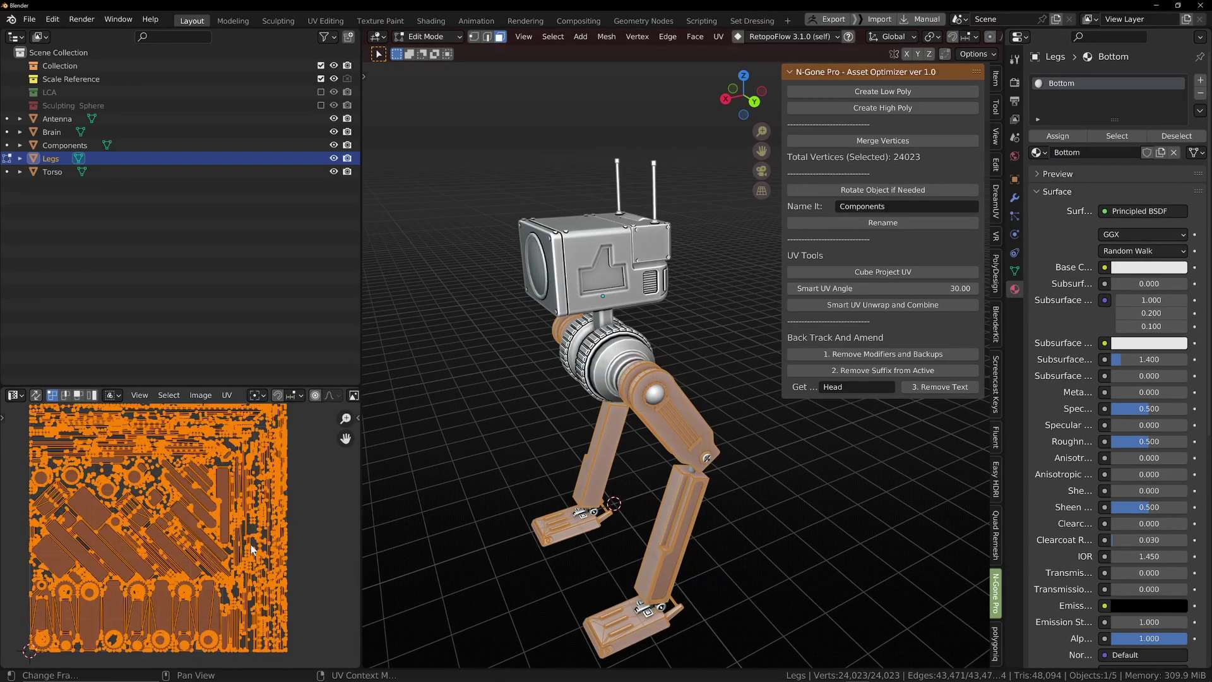
{"action": "key", "text": "Tab"}
{"action": "middle_click_drag", "start_coordinate": [559, 320], "coordinate": [650, 291]}
{"action": "left_click", "coordinate": [697, 573], "text": "shift"}
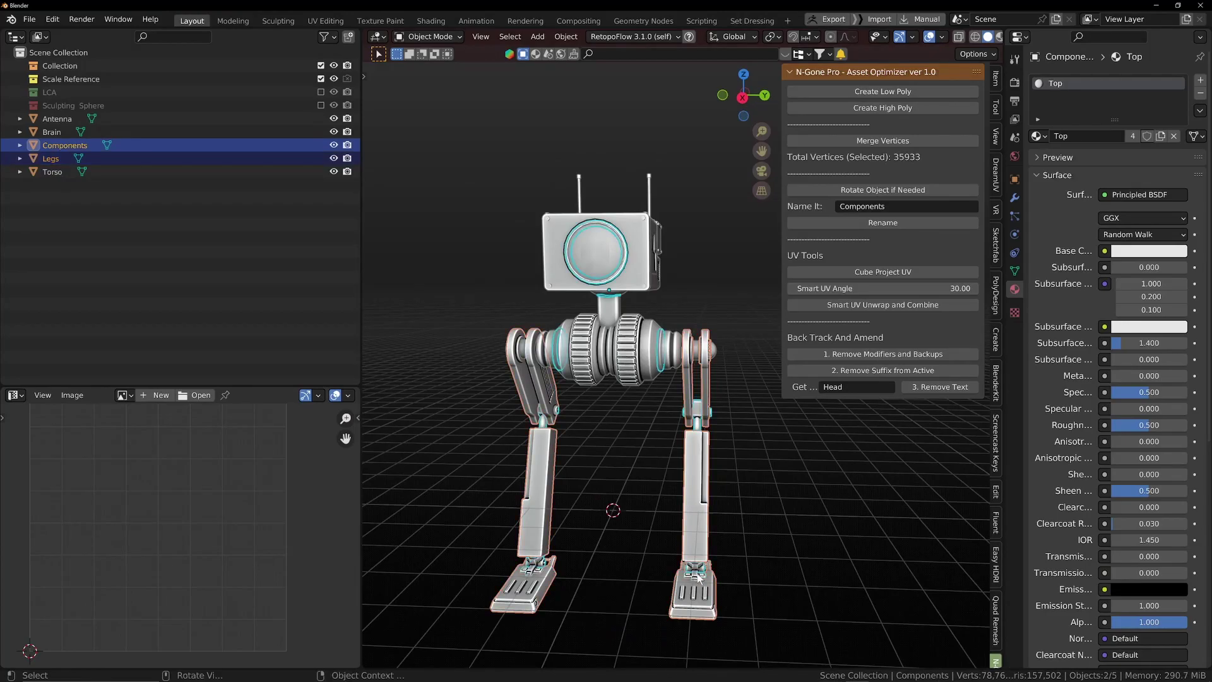
{"action": "key", "text": "Tab"}
{"action": "scroll", "coordinate": [274, 565], "scroll_direction": "up", "scroll_amount": 3}
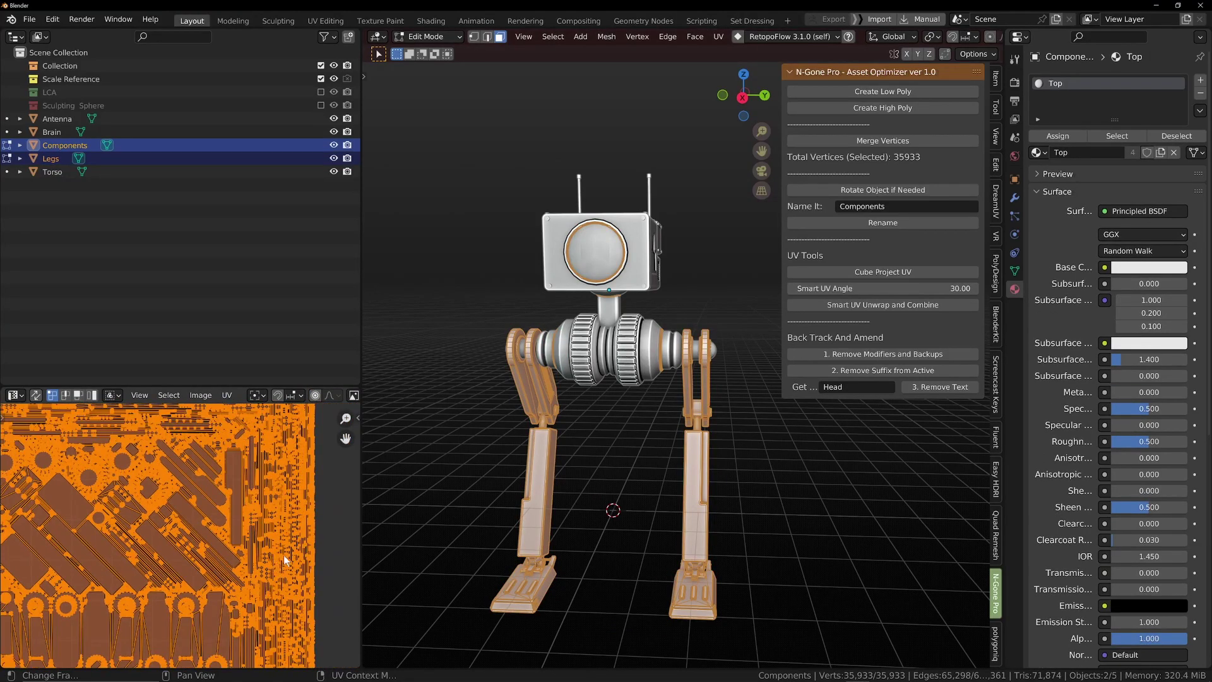
Return to Object Mode and reselect Legs and Components, with Components as the active object
{"action": "key", "text": "Tab"}
{"action": "left_click", "coordinate": [623, 371]}
{"action": "left_click", "coordinate": [702, 516]}
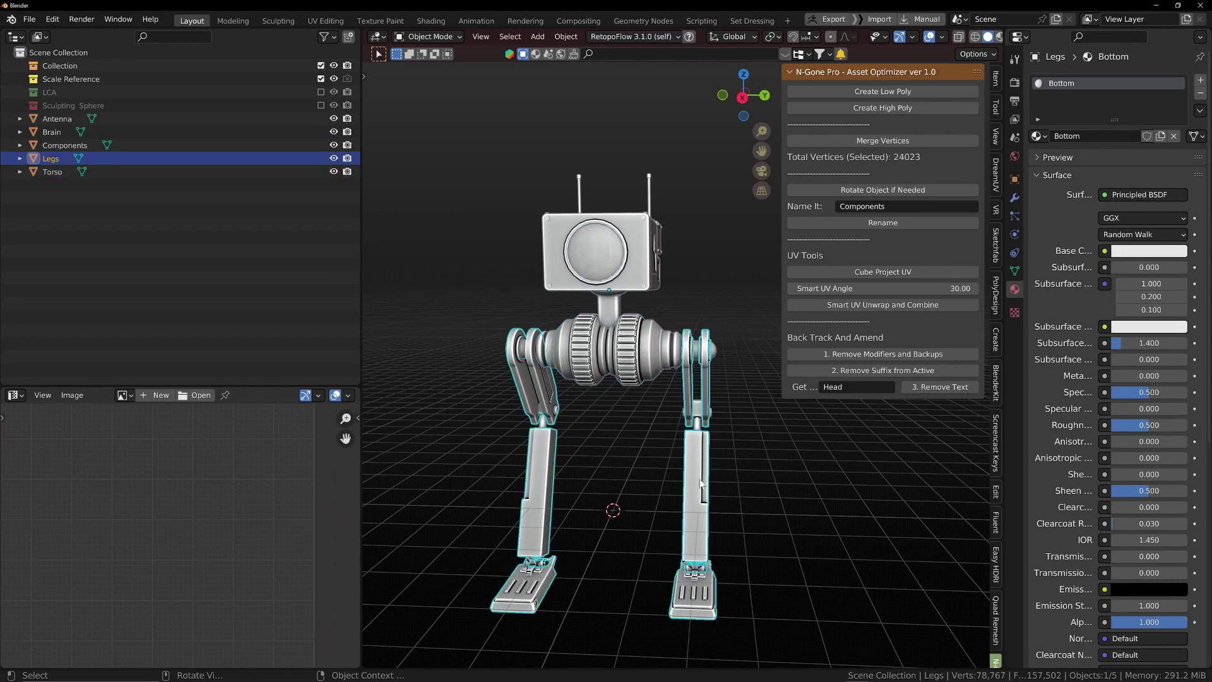
{"action": "left_click", "coordinate": [701, 573], "text": "shift"}
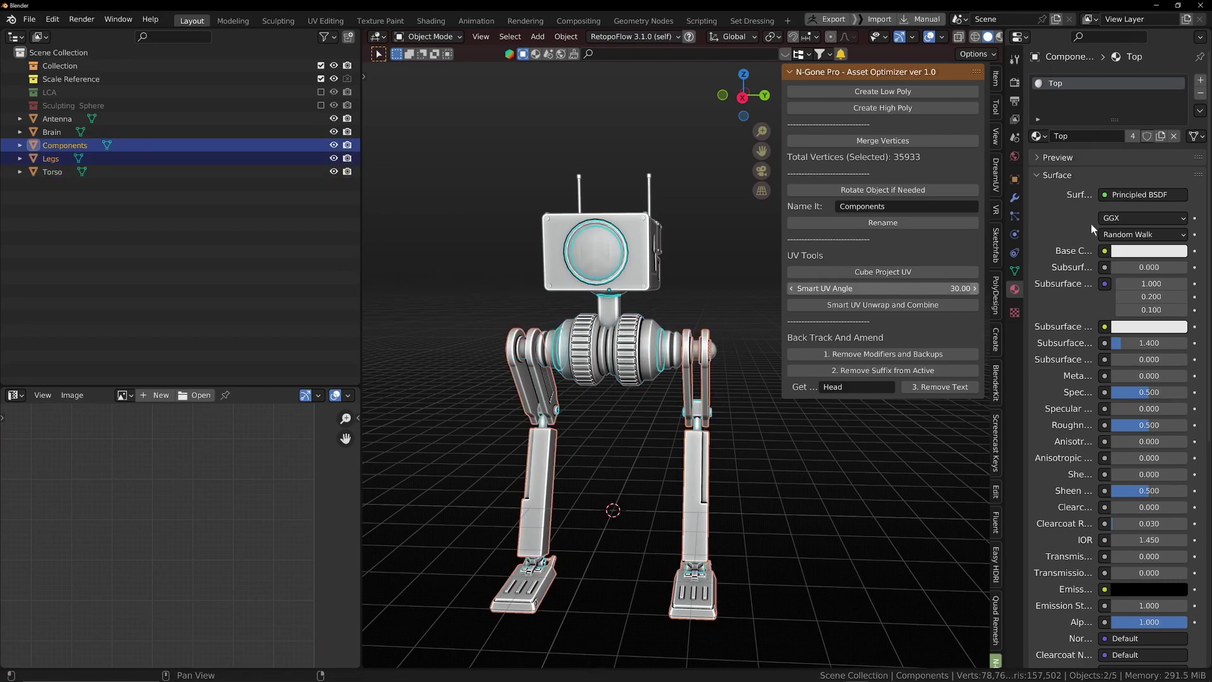
{"action": "mouse_move", "coordinate": [701, 386]}
{"action": "middle_mouse_down"}
{"action": "mouse_move", "coordinate": [684, 397]}
{"action": "mouse_move", "coordinate": [691, 374]}
{"action": "middle_mouse_up"}
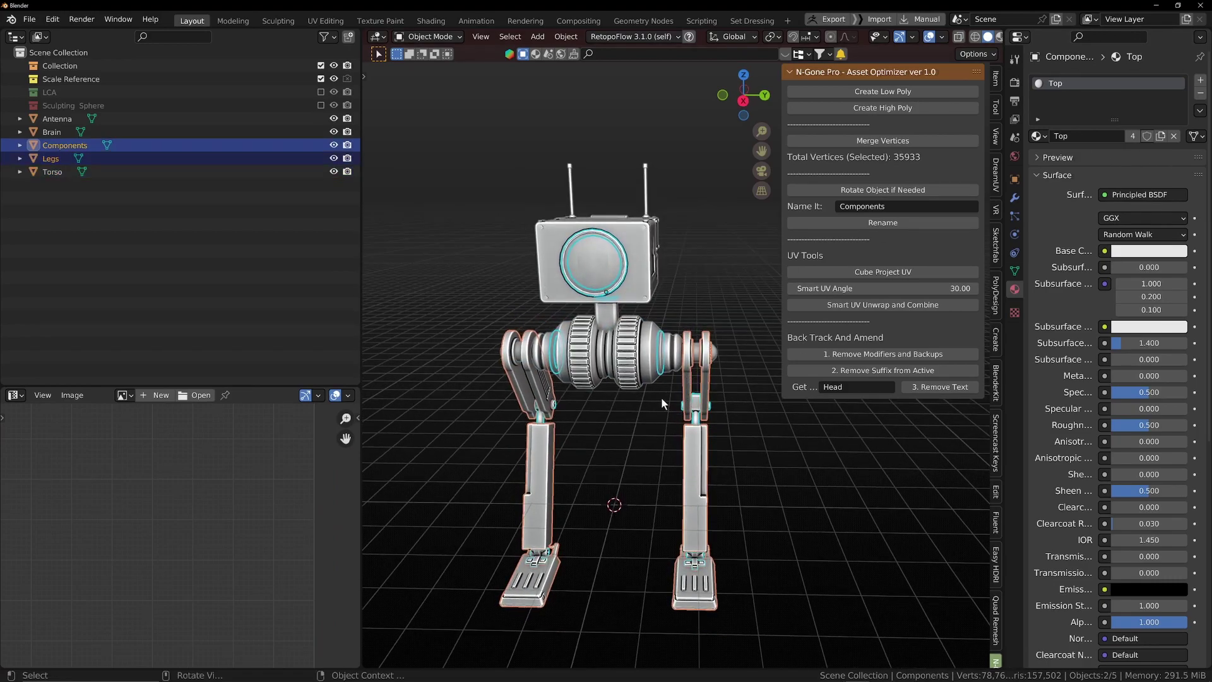
Replace the Components material with a new material named 1
{"action": "left_click", "coordinate": [1200, 94]}
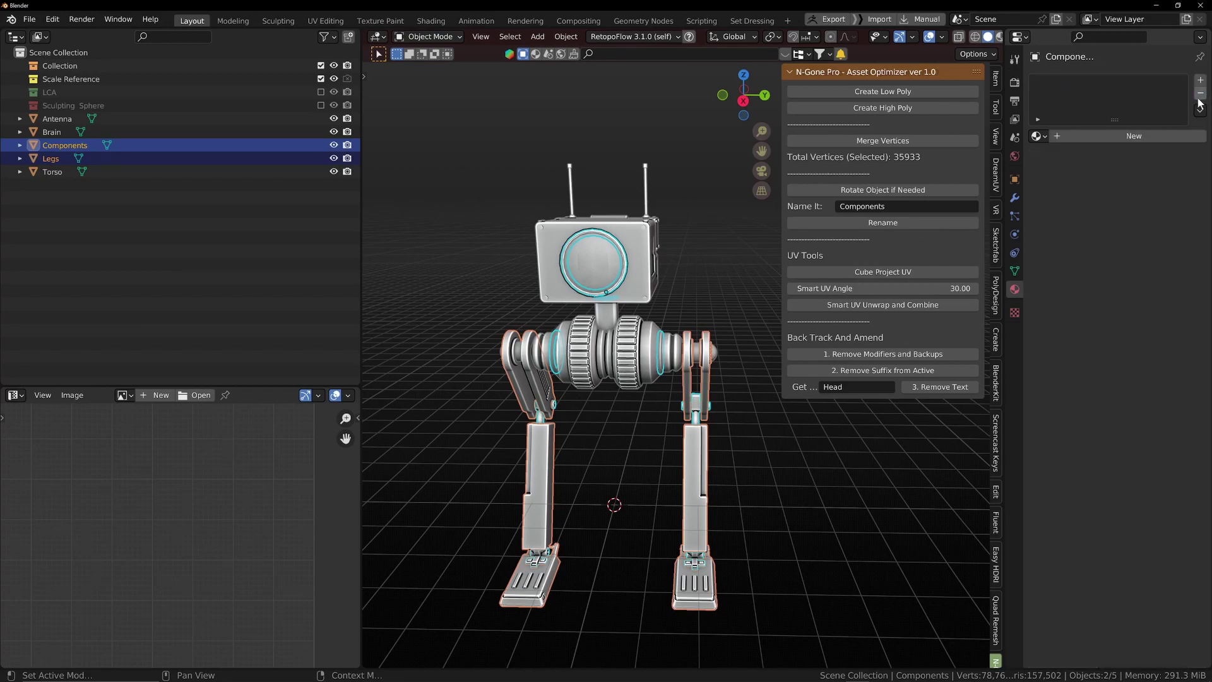
{"action": "left_click", "coordinate": [1200, 80]}
{"action": "left_click", "coordinate": [1111, 134]}
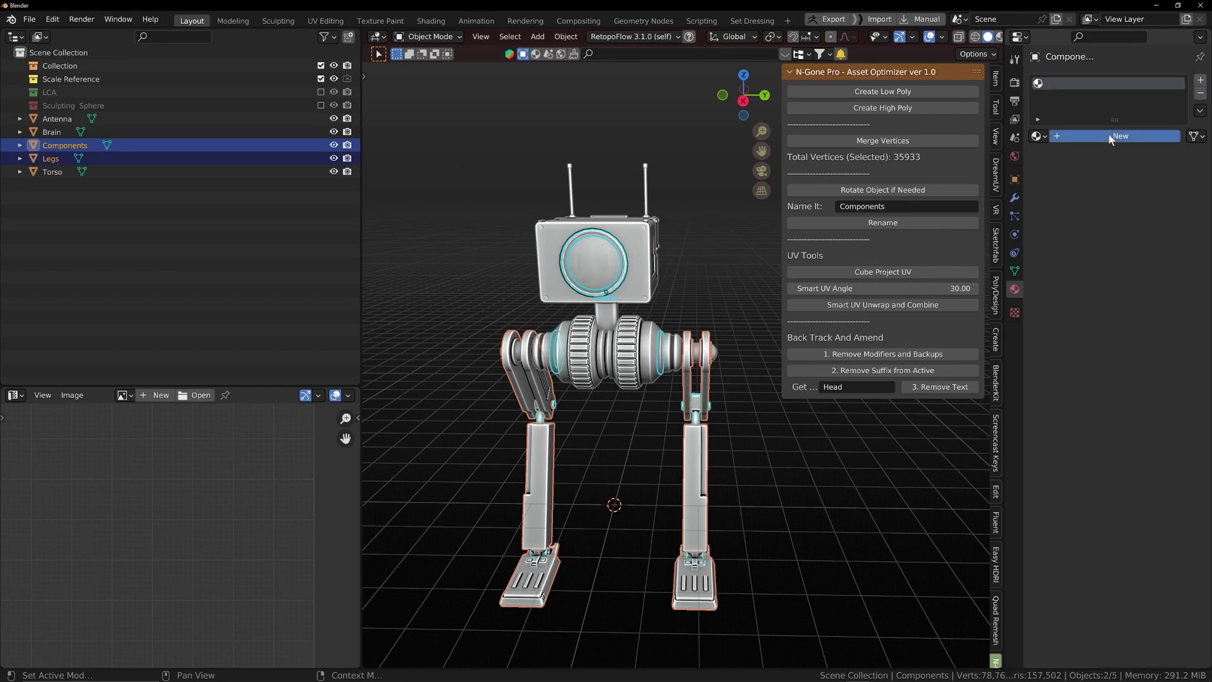
{"action": "double_click", "coordinate": [1093, 82]}
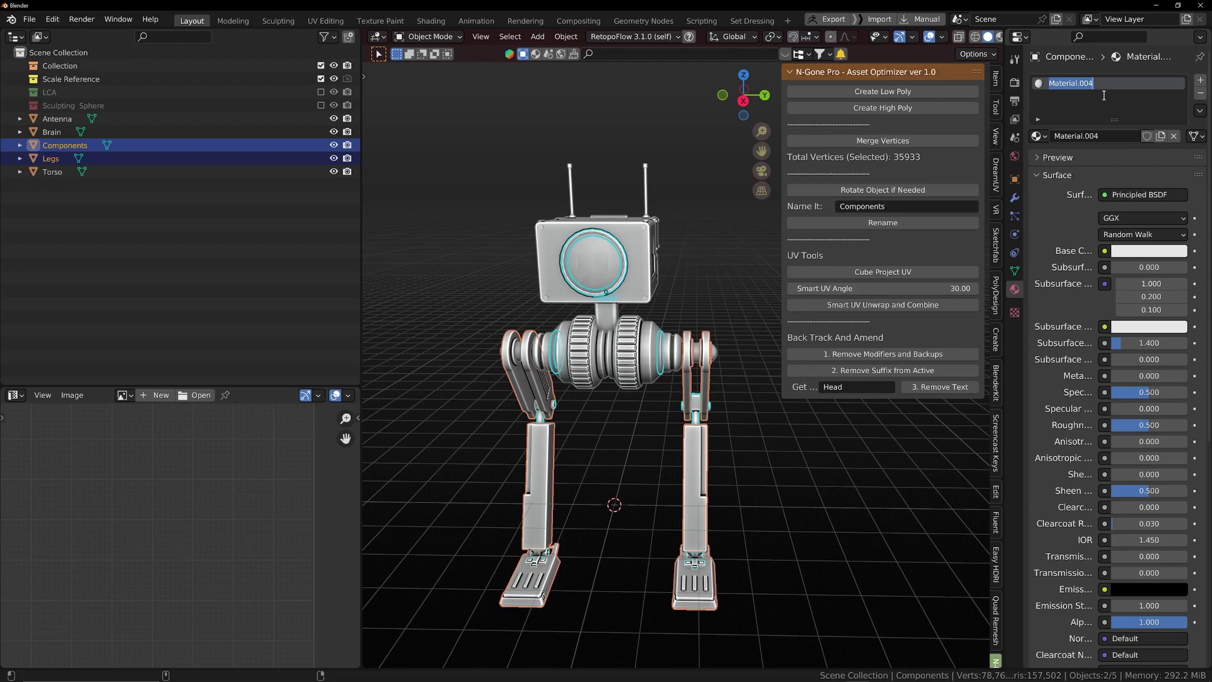
{"action": "type", "text": "1"}
{"action": "key", "text": "Return"}
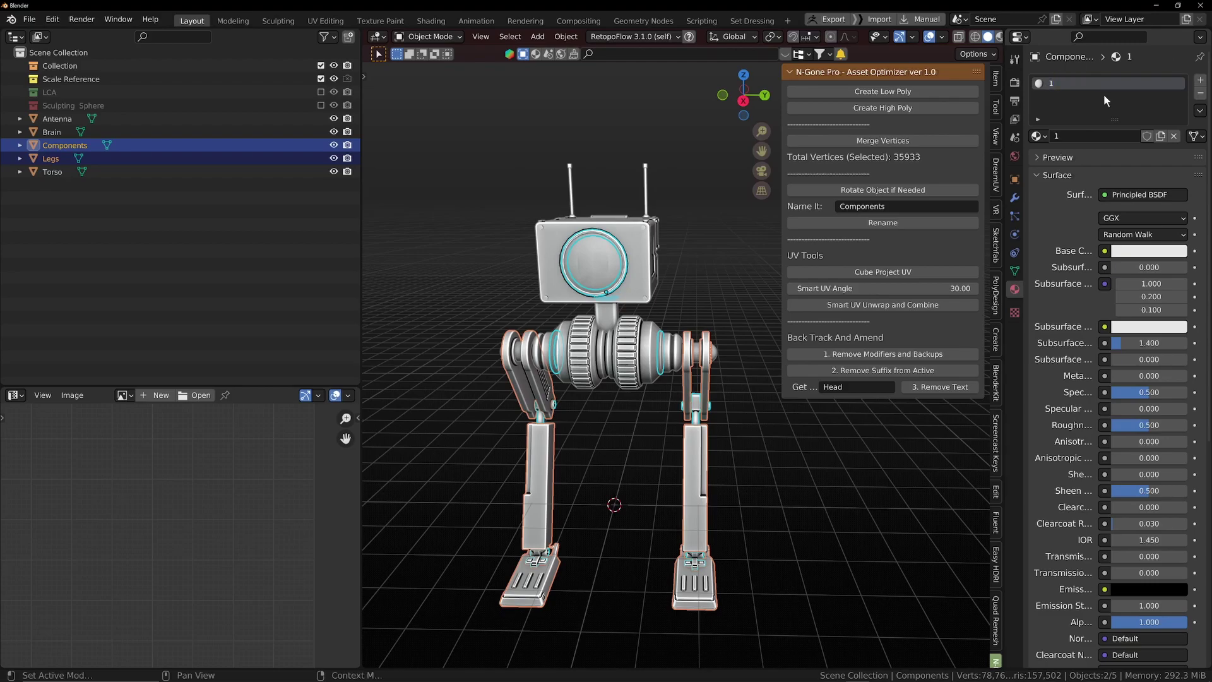
Select Brain and Antenna together and inspect these head parts on the robot
{"action": "scroll", "coordinate": [601, 358], "scroll_direction": "up", "scroll_amount": 3}
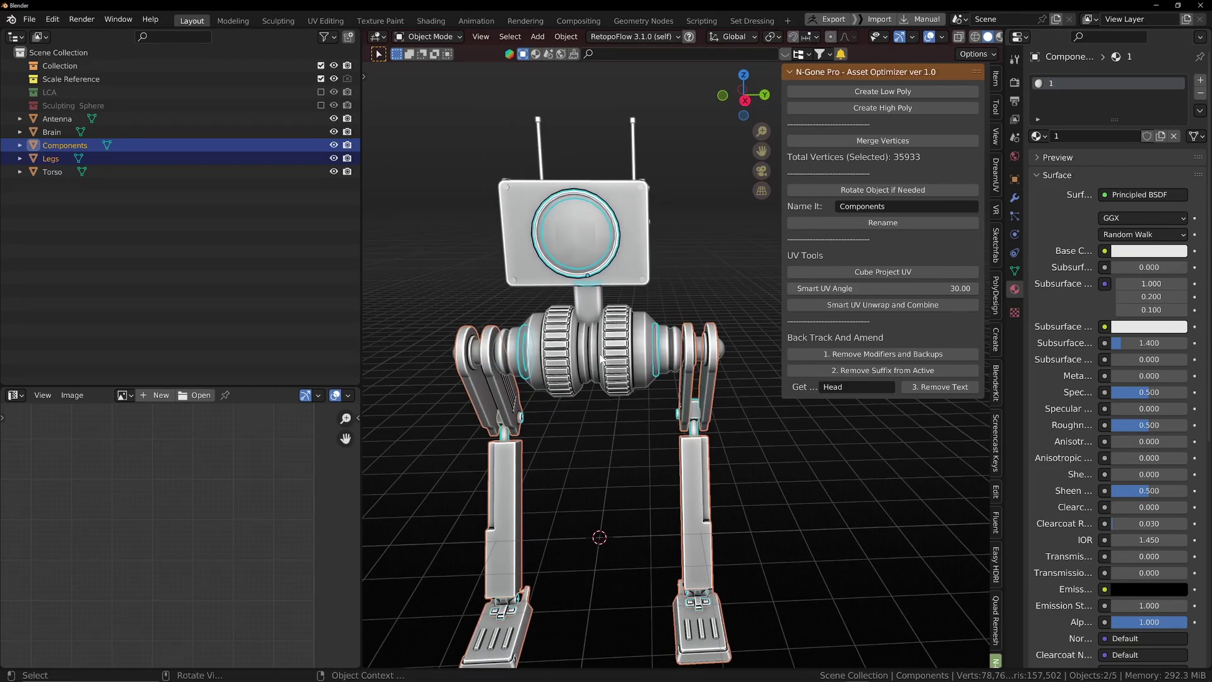
{"action": "middle_click_drag", "start_coordinate": [404, 322], "coordinate": [495, 318]}
{"action": "scroll", "coordinate": [424, 248], "scroll_direction": "up", "scroll_amount": 1}
{"action": "left_click", "coordinate": [592, 215]}
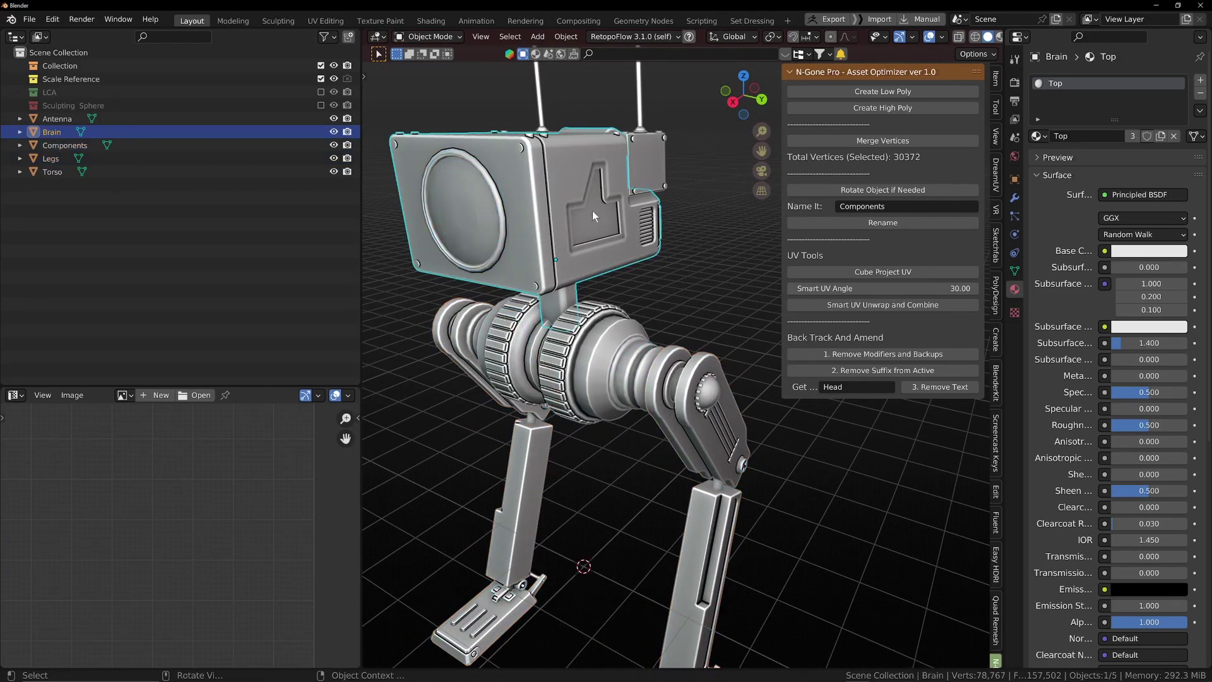
{"action": "left_click", "coordinate": [640, 120], "text": "shift"}
{"action": "middle_click_drag", "start_coordinate": [641, 122], "coordinate": [680, 274]}
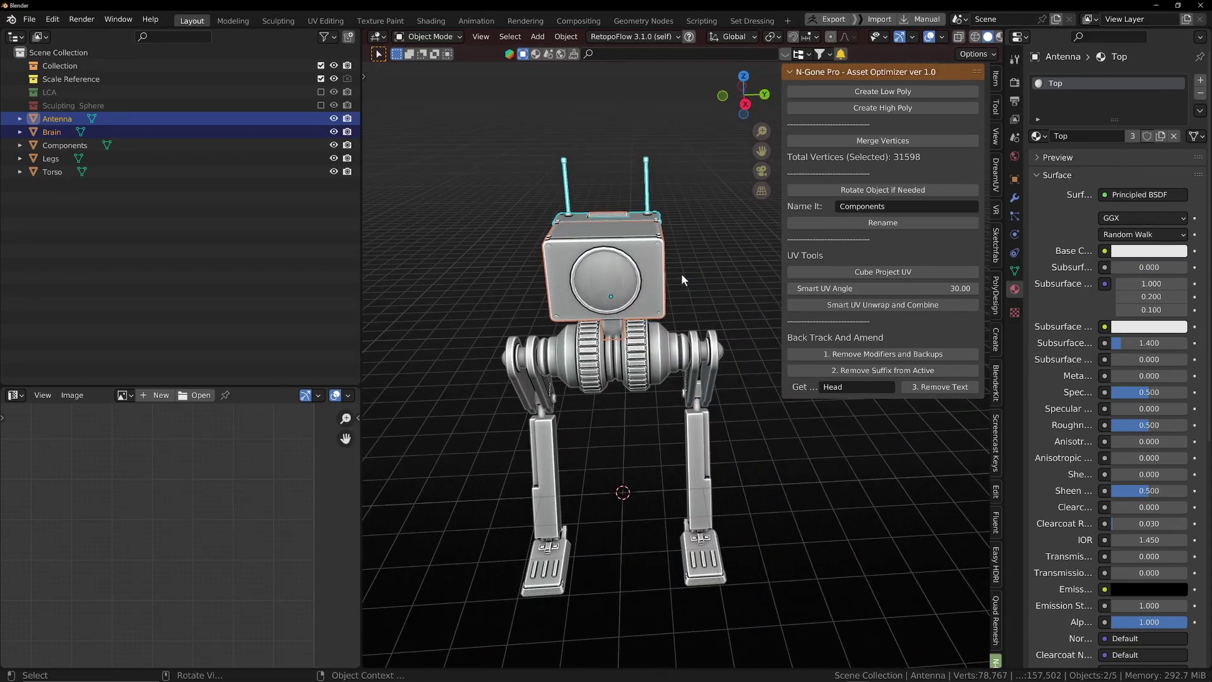
{"action": "scroll", "coordinate": [668, 281], "scroll_direction": "up", "scroll_amount": 1}
{"action": "scroll", "coordinate": [668, 281], "scroll_direction": "down", "scroll_amount": 1}
{"action": "middle_click_drag", "start_coordinate": [667, 237], "coordinate": [652, 281]}
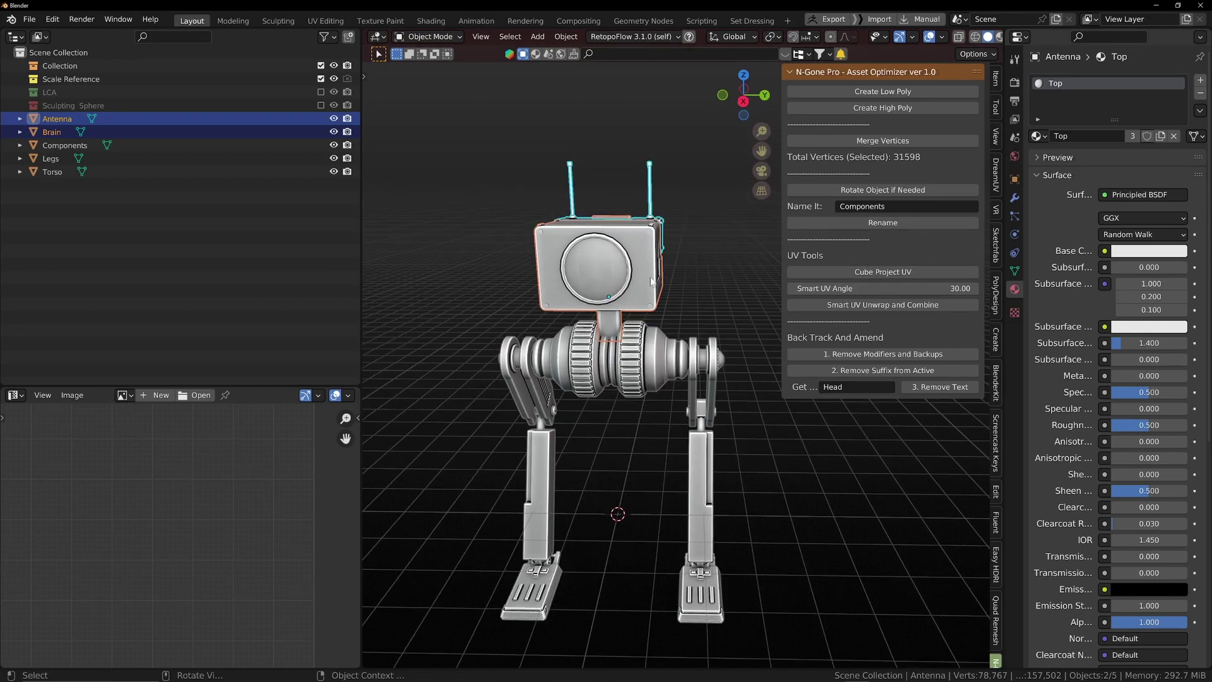
Select Torso and Legs, with Legs active, and link the Bottom material from Legs to Torso
{"action": "left_click", "coordinate": [673, 359]}
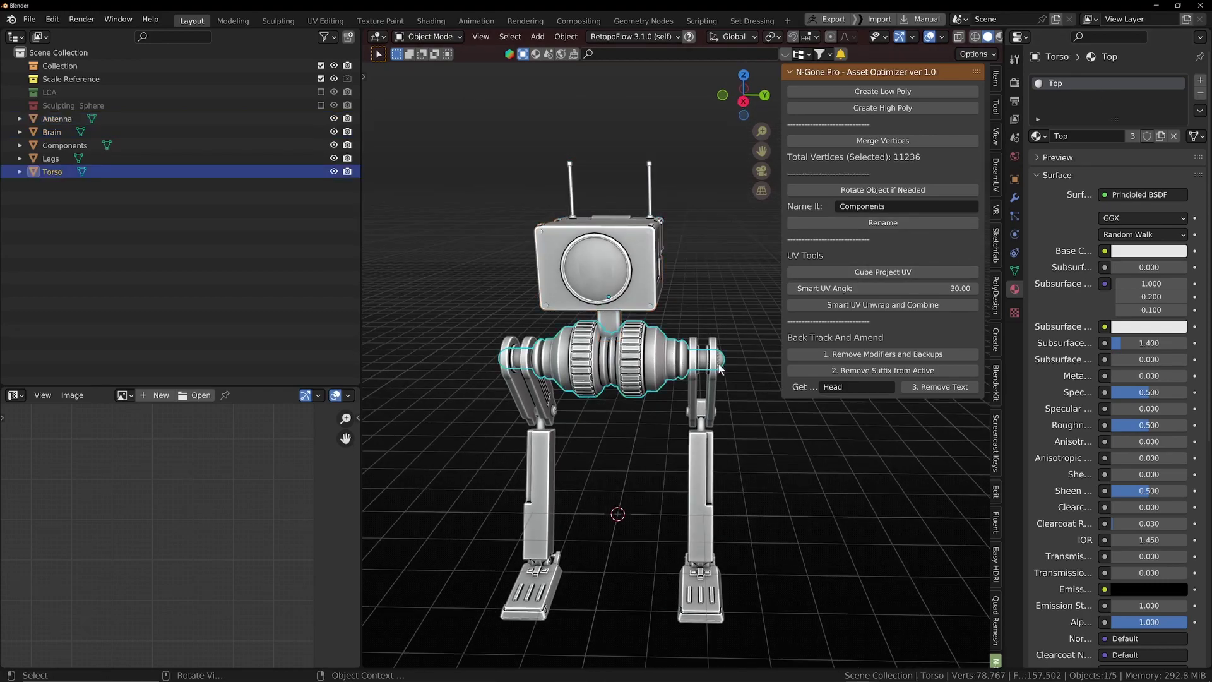
{"action": "left_click", "coordinate": [713, 401], "text": "shift"}
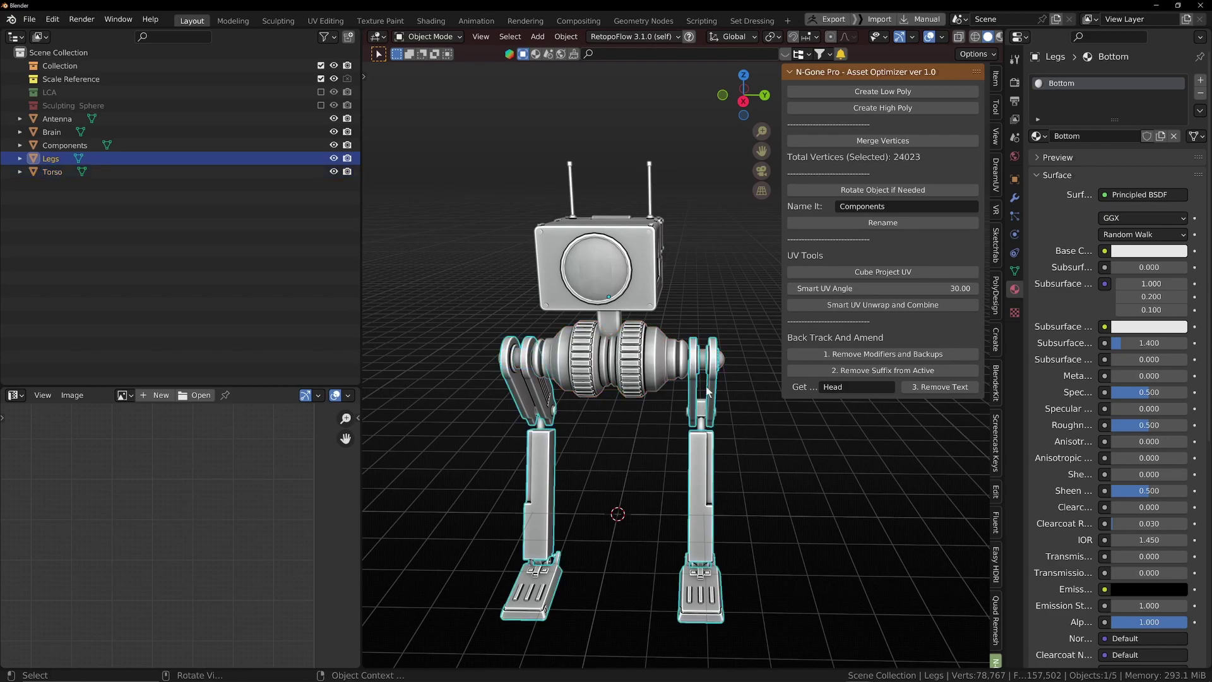
{"action": "left_click", "coordinate": [631, 365], "text": "shift"}
{"action": "left_click", "coordinate": [697, 411], "text": "shift"}
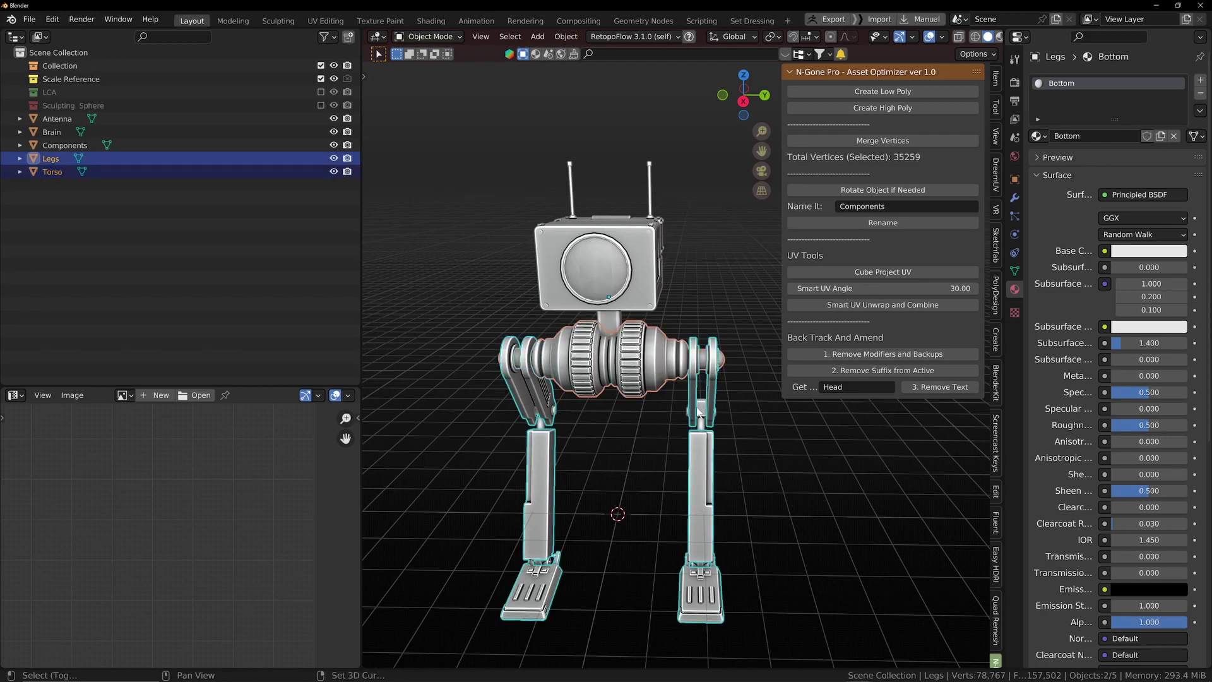
{"action": "key", "text": "ctrl+l"}
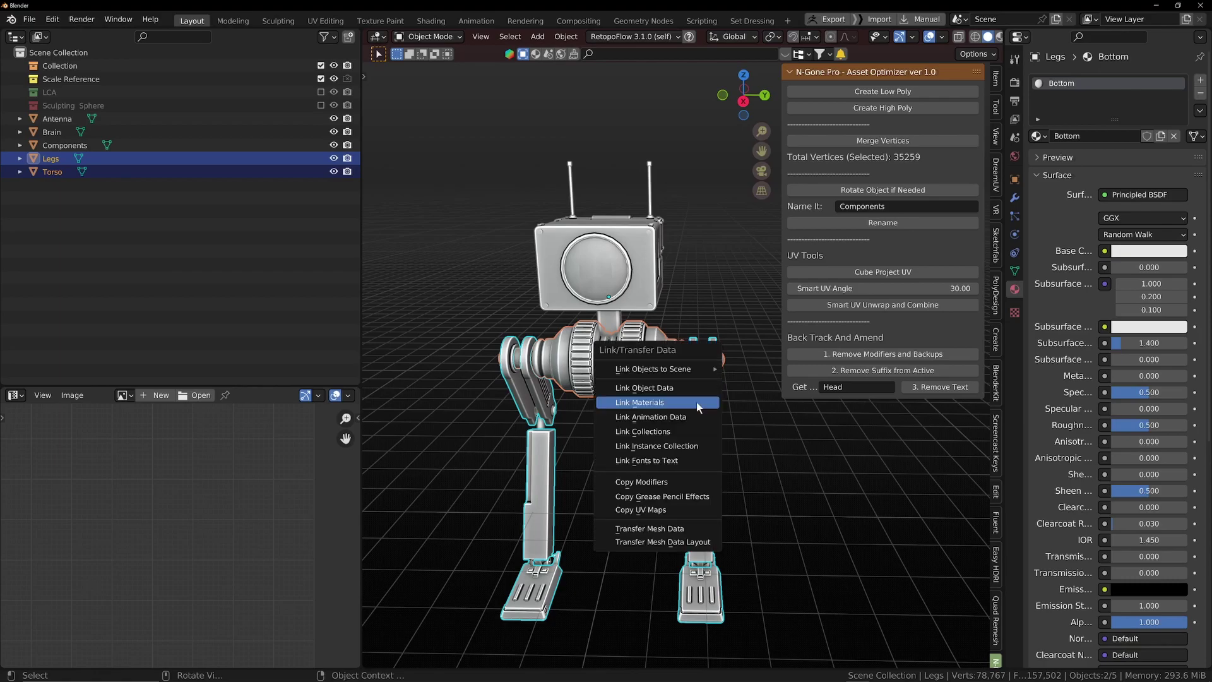
{"action": "left_click", "coordinate": [697, 403]}
Select Antenna and Brain together, with Brain as the active object
{"action": "left_click", "coordinate": [658, 367]}
{"action": "left_click", "coordinate": [619, 302]}
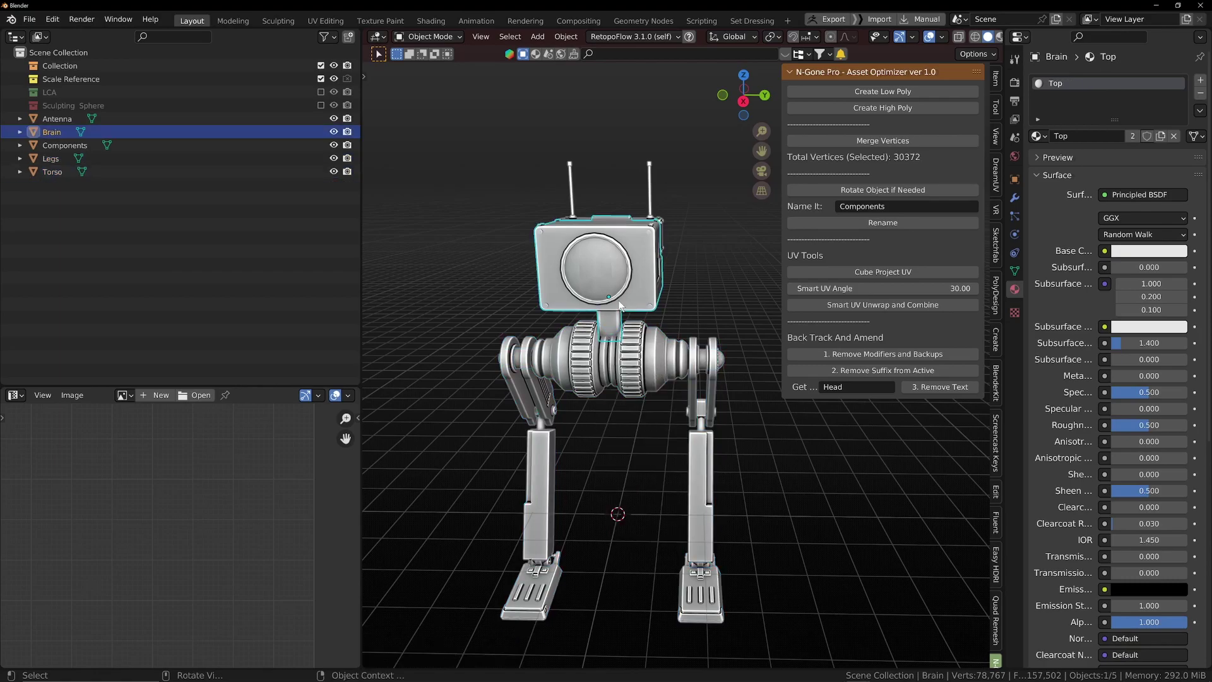
{"action": "middle_click_drag", "start_coordinate": [625, 266], "coordinate": [657, 239]}
{"action": "left_click", "coordinate": [664, 240], "text": "shift"}
{"action": "left_click", "coordinate": [654, 238]}
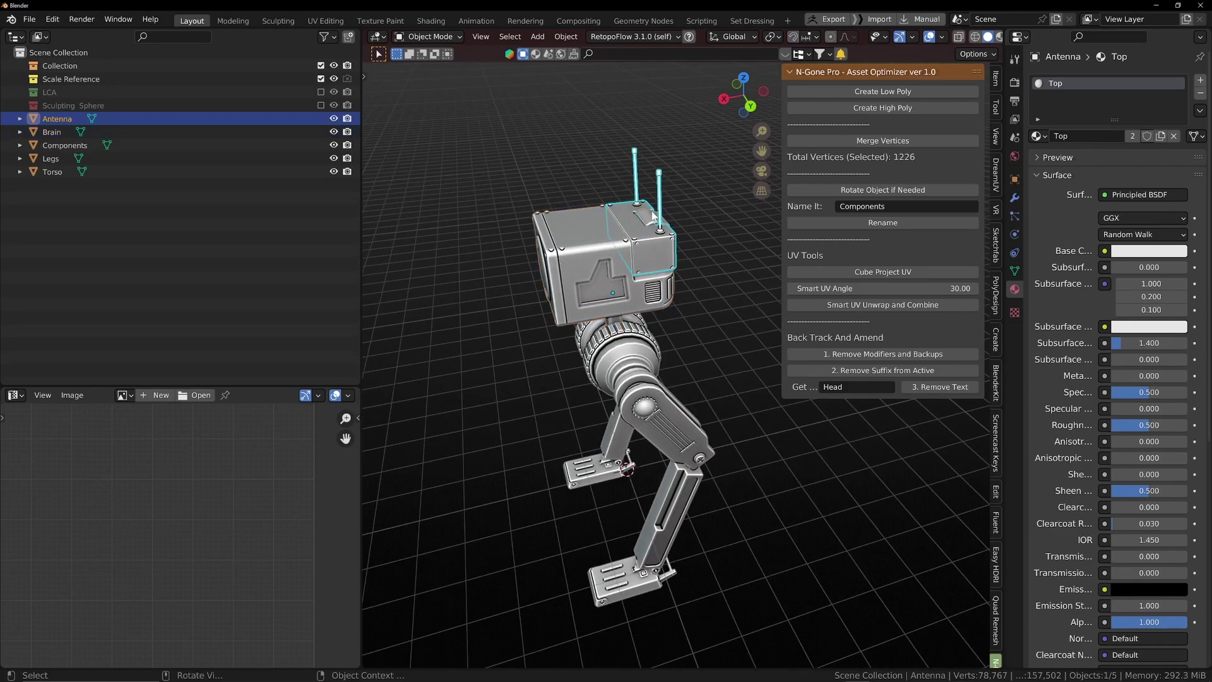
{"action": "left_click", "coordinate": [602, 249], "text": "shift"}
{"action": "left_click", "coordinate": [602, 249], "text": "shift"}
{"action": "left_click", "coordinate": [594, 258], "text": "shift"}
{"action": "mouse_move", "coordinate": [595, 258]}
{"action": "middle_mouse_down"}
{"action": "mouse_move", "coordinate": [642, 272]}
{"action": "mouse_move", "coordinate": [661, 252]}
{"action": "mouse_move", "coordinate": [597, 278]}
{"action": "mouse_move", "coordinate": [595, 263]}
{"action": "mouse_move", "coordinate": [546, 248]}
{"action": "mouse_move", "coordinate": [609, 273]}
{"action": "middle_mouse_up"}
{"action": "scroll", "coordinate": [596, 278], "scroll_direction": "down", "scroll_amount": 2}
{"action": "scroll", "coordinate": [498, 364], "scroll_direction": "up", "scroll_amount": 2}
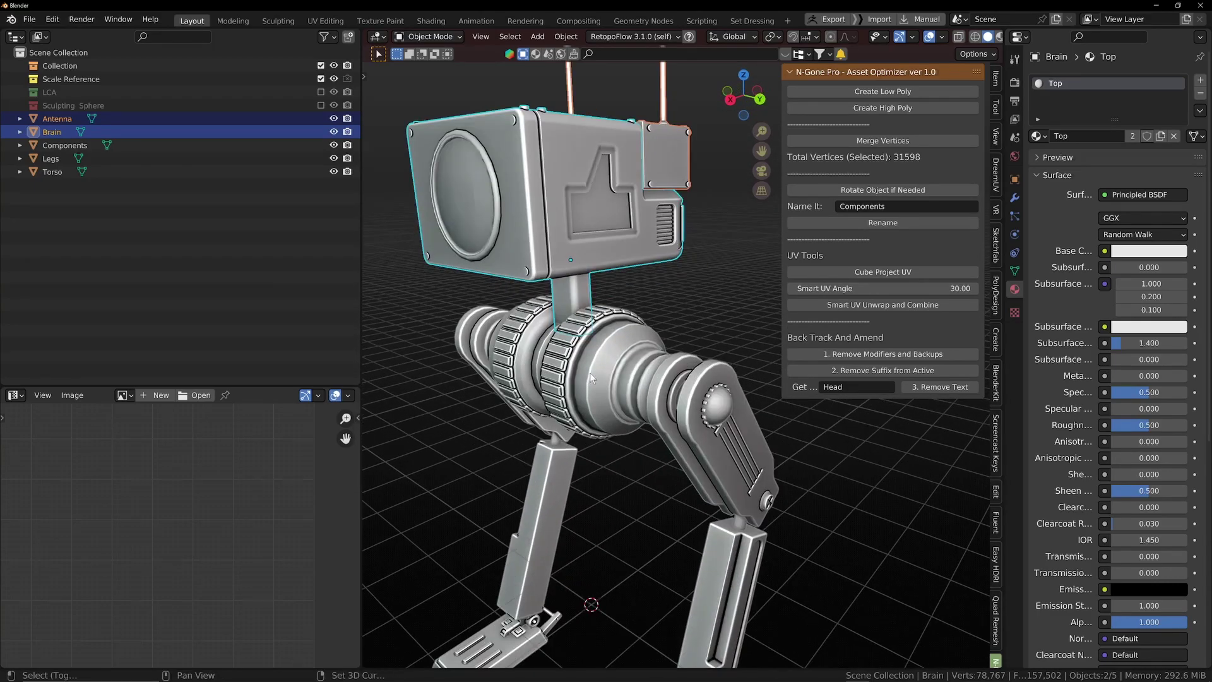
Smart UV unwrap and combine Antenna and Brain at a 30° angle, and show their shared UVs in Edit Mode
{"action": "scroll", "coordinate": [624, 257], "scroll_direction": "down", "scroll_amount": 2}
{"action": "middle_click_drag", "start_coordinate": [590, 372], "coordinate": [653, 262], "text": "shift"}
{"action": "left_click", "coordinate": [895, 306]}
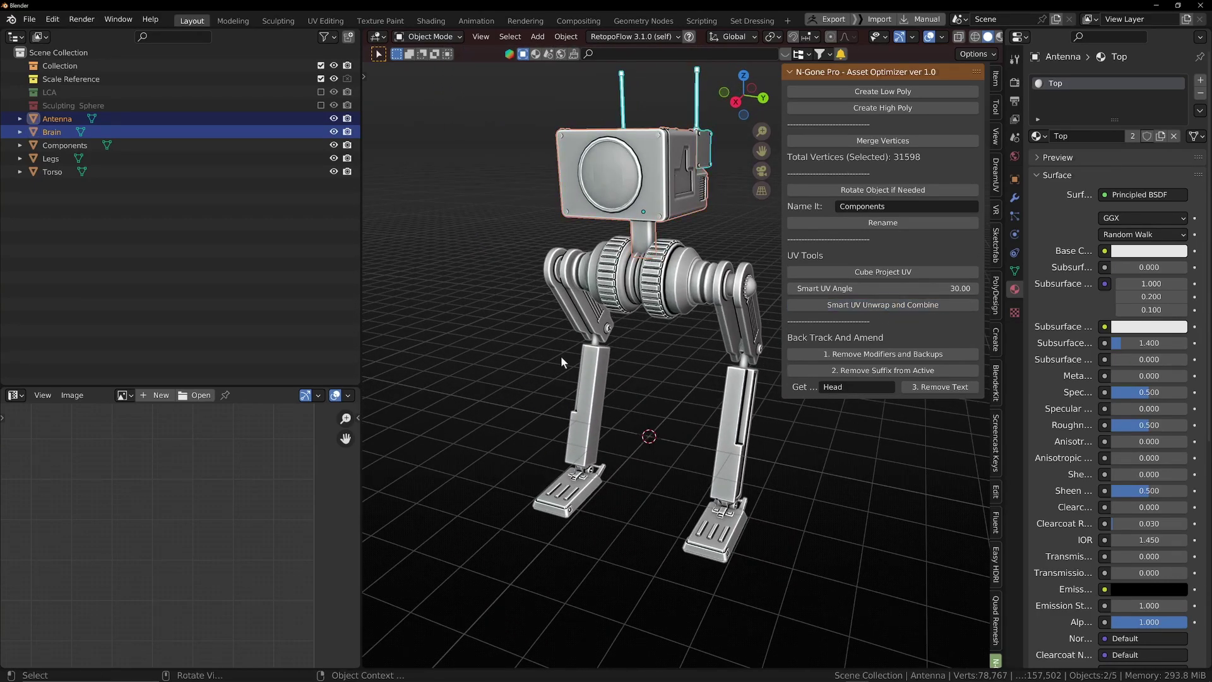
{"action": "key", "text": "Tab"}
{"action": "scroll", "coordinate": [241, 473], "scroll_direction": "down", "scroll_amount": 5}
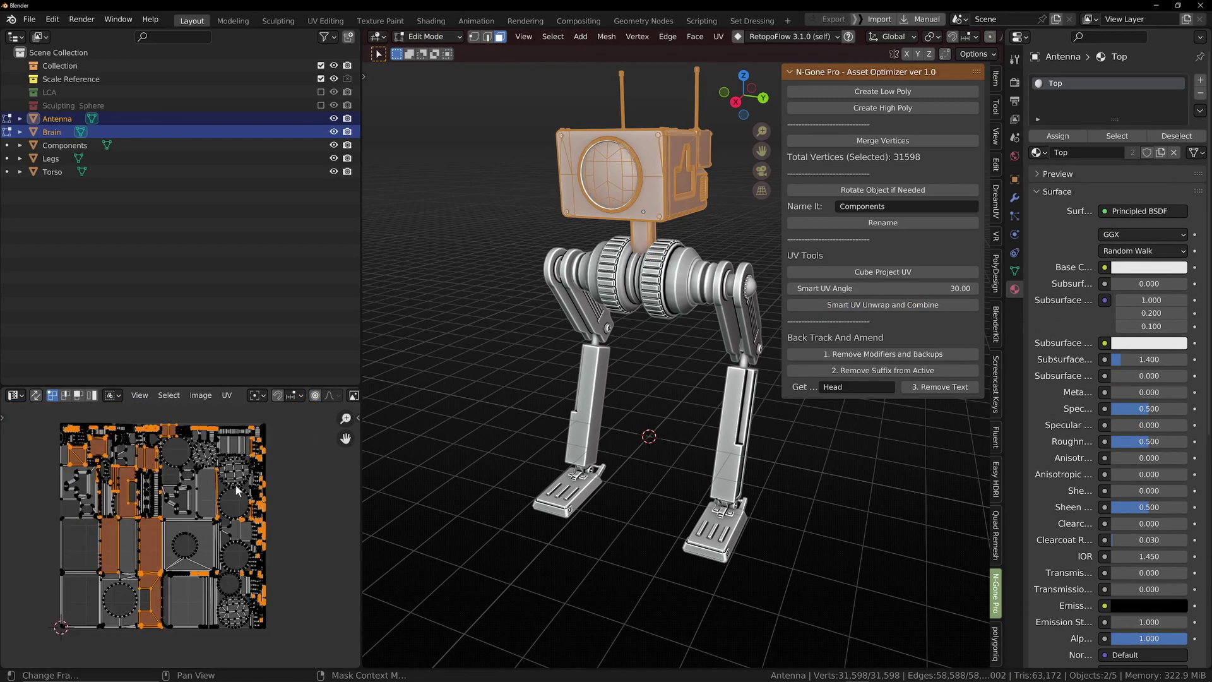
Select all UV islands of Antenna and Brain, pack them into the UV square, and return to Object Mode
{"action": "key", "text": "q"}
{"action": "left_click", "coordinate": [229, 493]}
{"action": "key", "text": "a"}
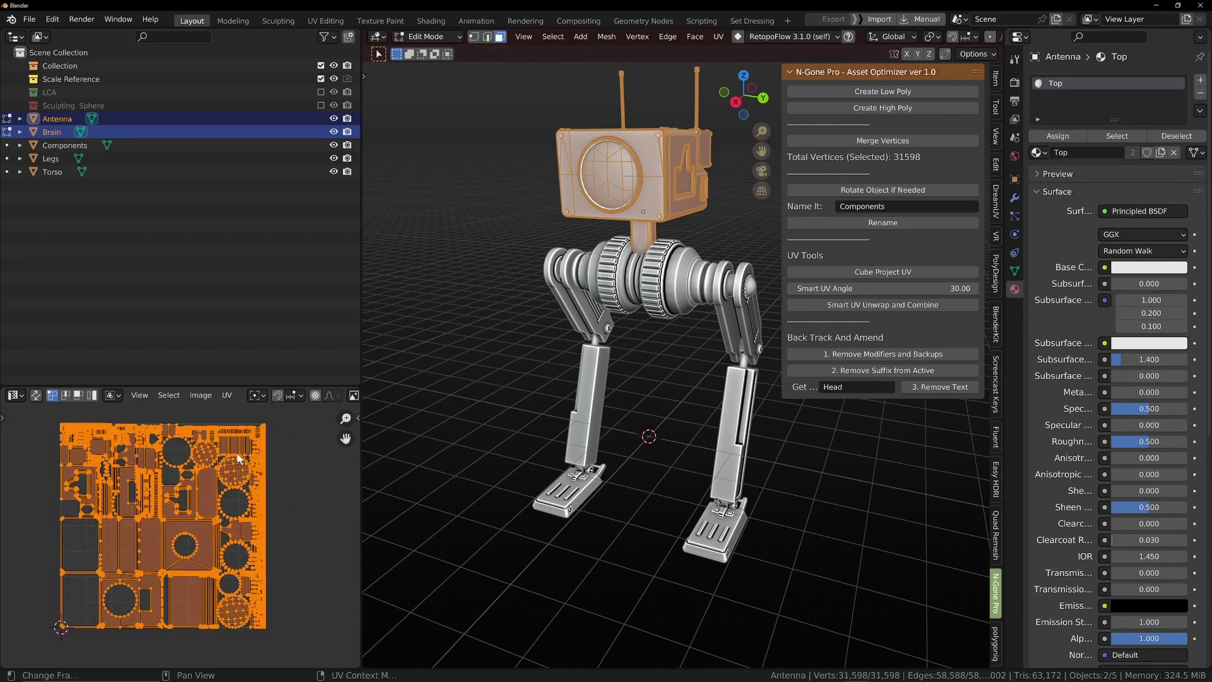
{"action": "key", "text": "q"}
{"action": "left_click", "coordinate": [242, 482]}
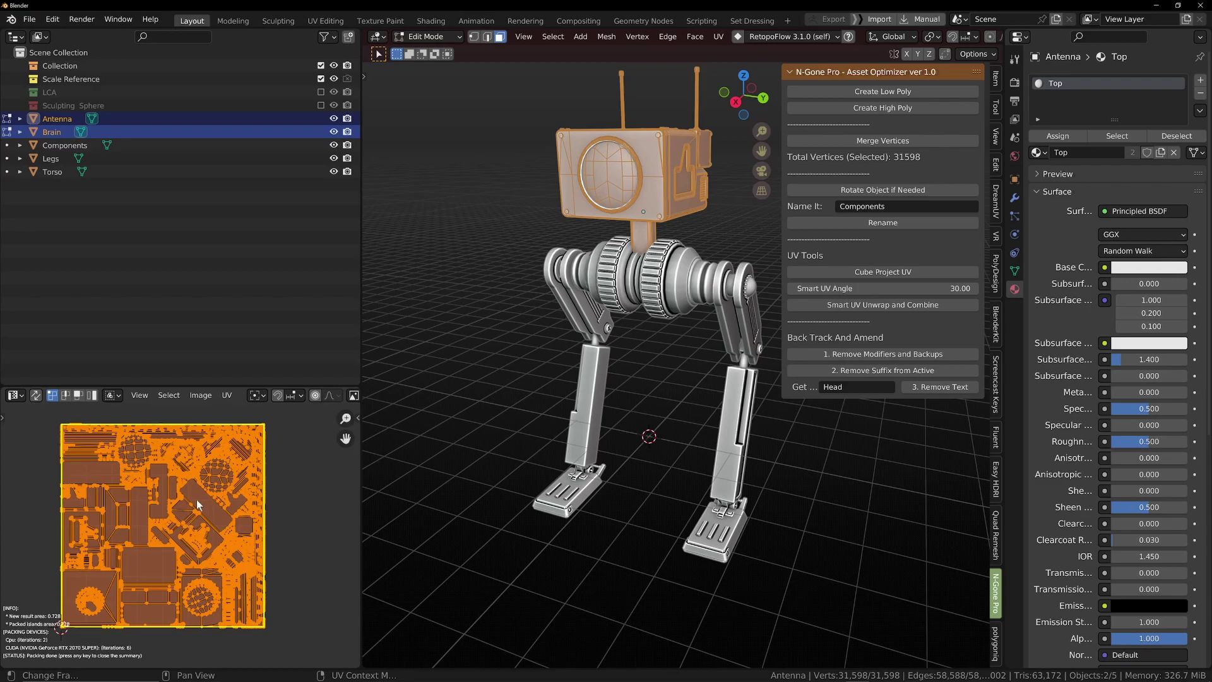
{"action": "scroll", "coordinate": [184, 498], "scroll_direction": "down", "scroll_amount": 2}
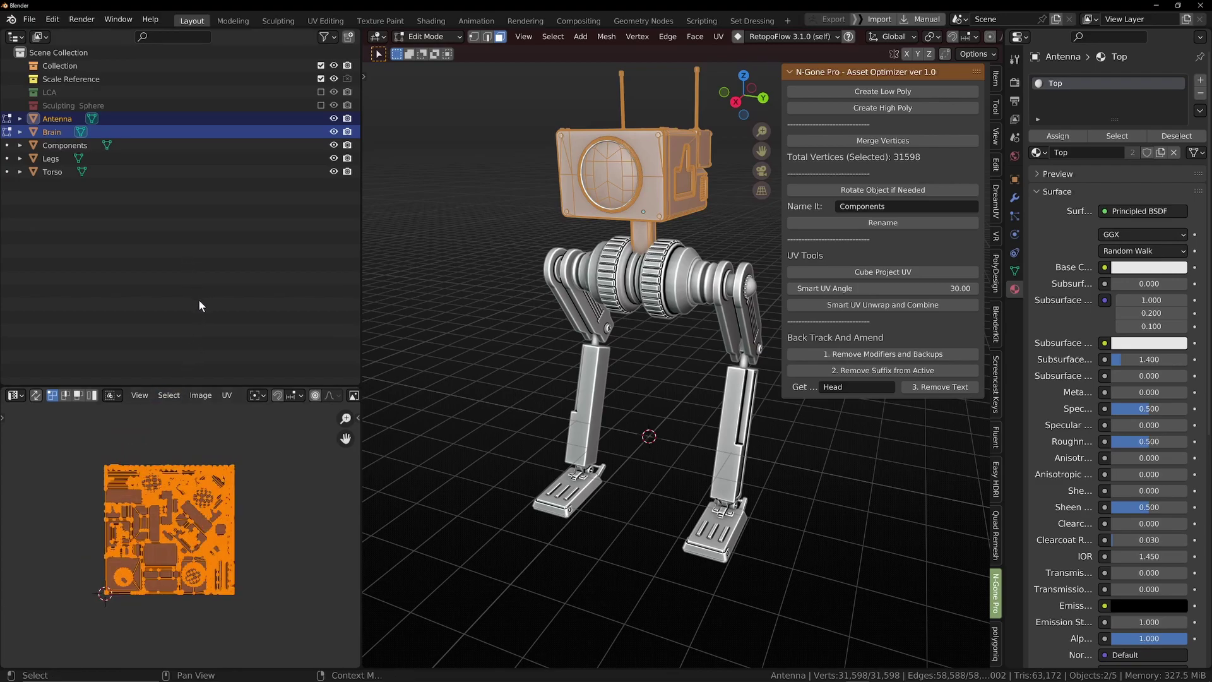
{"action": "scroll", "coordinate": [243, 508], "scroll_direction": "up", "scroll_amount": 5}
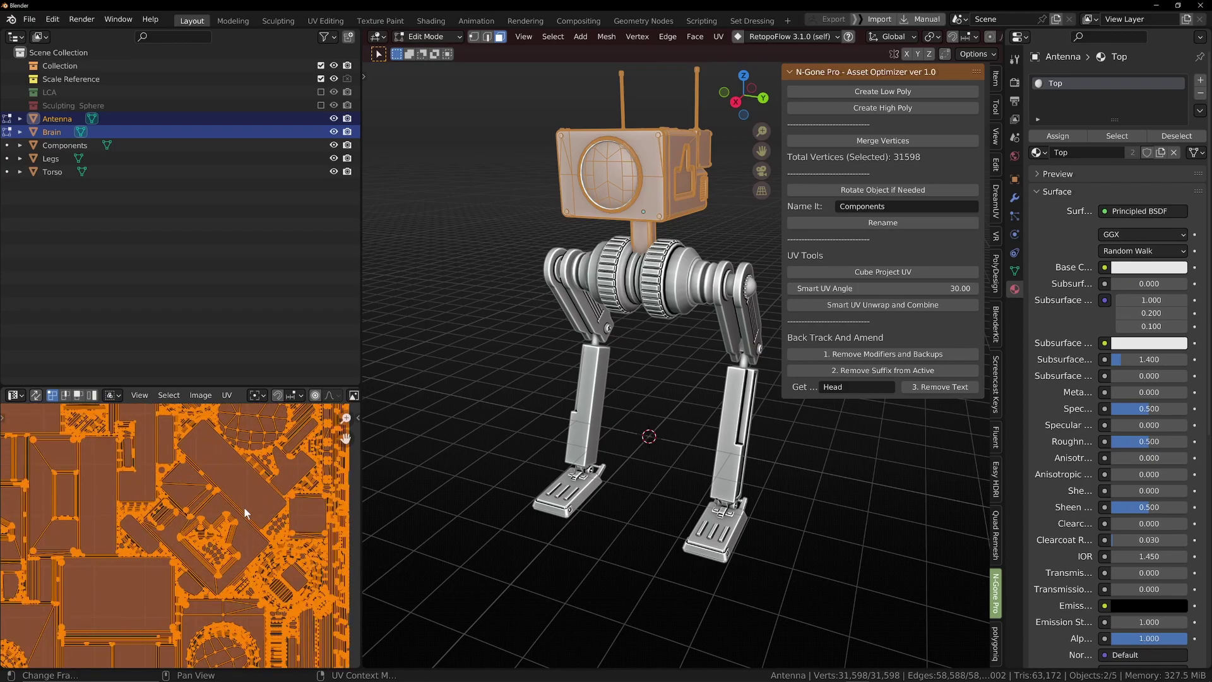
{"action": "key", "text": "Tab"}
{"action": "scroll", "coordinate": [239, 514], "scroll_direction": "down", "scroll_amount": 3}
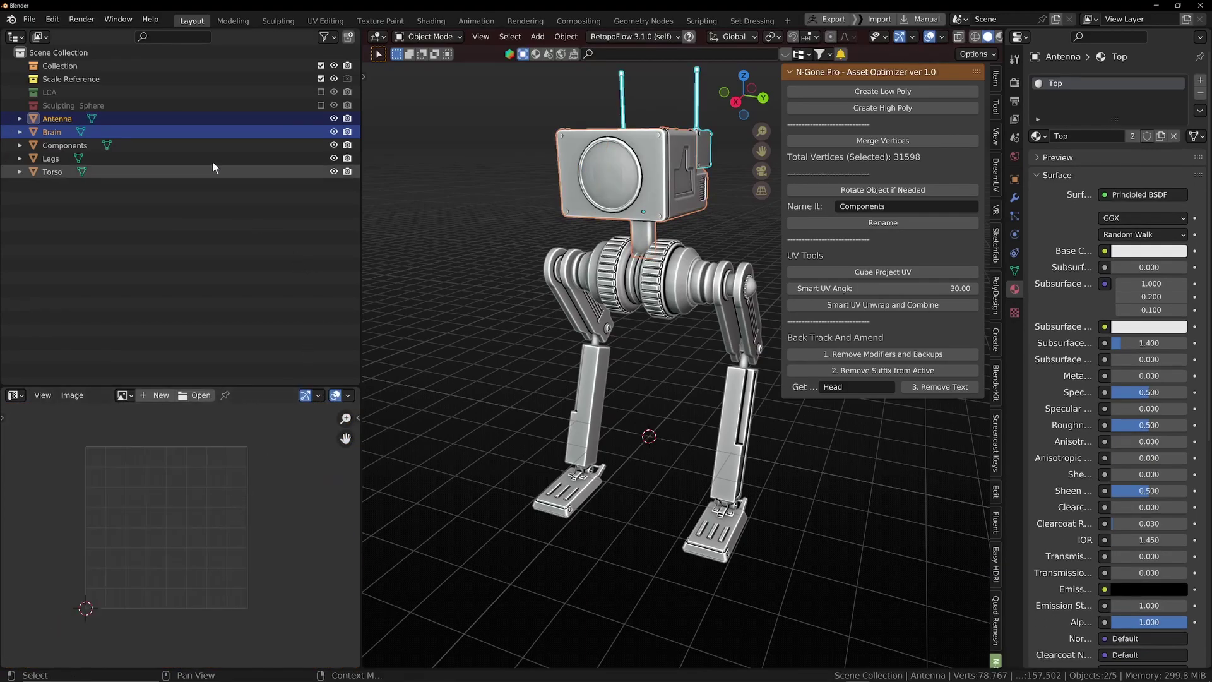
Select all five robot parts and duplicate them in place without moving the copies
{"action": "scroll", "coordinate": [652, 135], "scroll_direction": "down", "scroll_amount": 4}
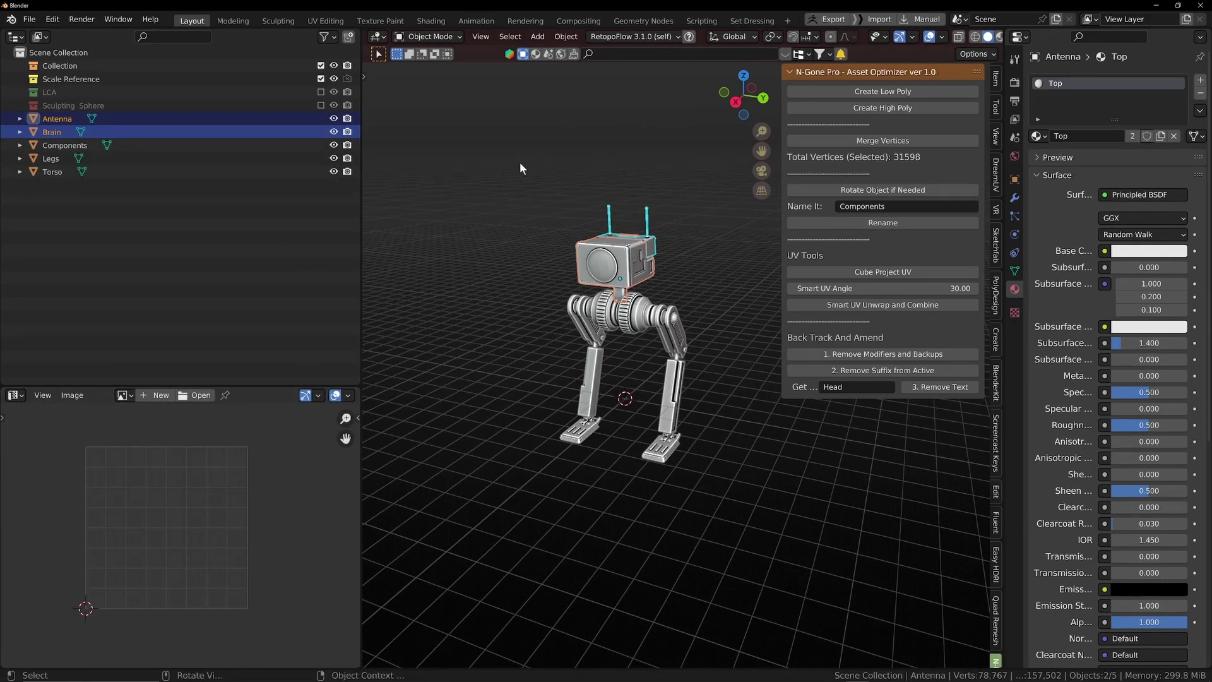
{"action": "key", "text": "a"}
{"action": "key", "text": "shift+d"}
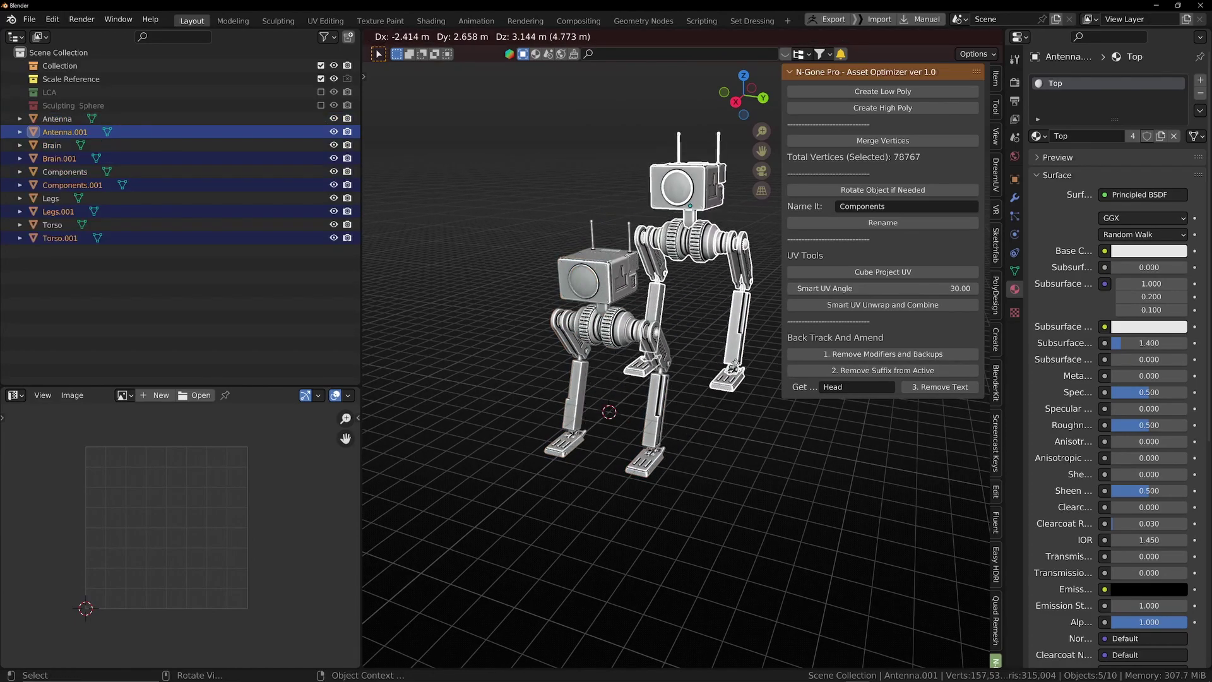
{"action": "key", "text": "Escape"}
{"action": "scroll", "coordinate": [706, 412], "scroll_direction": "up", "scroll_amount": 2}
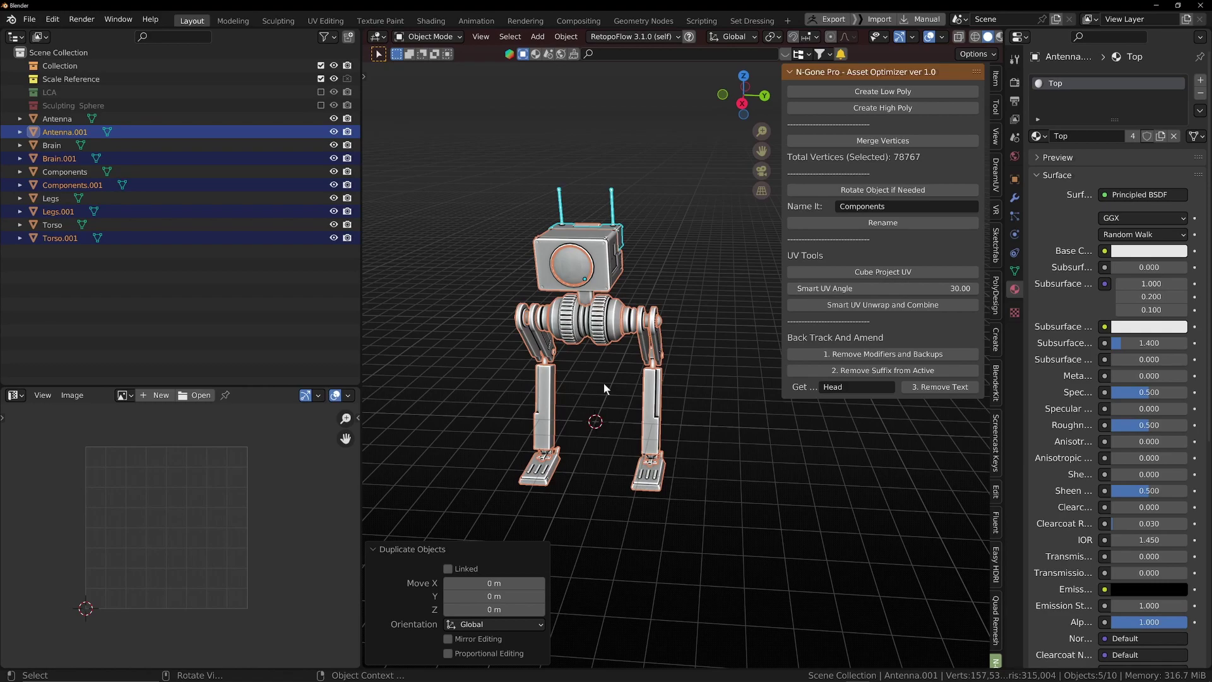
Invert the selection to the original robot parts and create their low-poly versions with N-Gone Pro
{"action": "key", "text": "ctrl+i"}
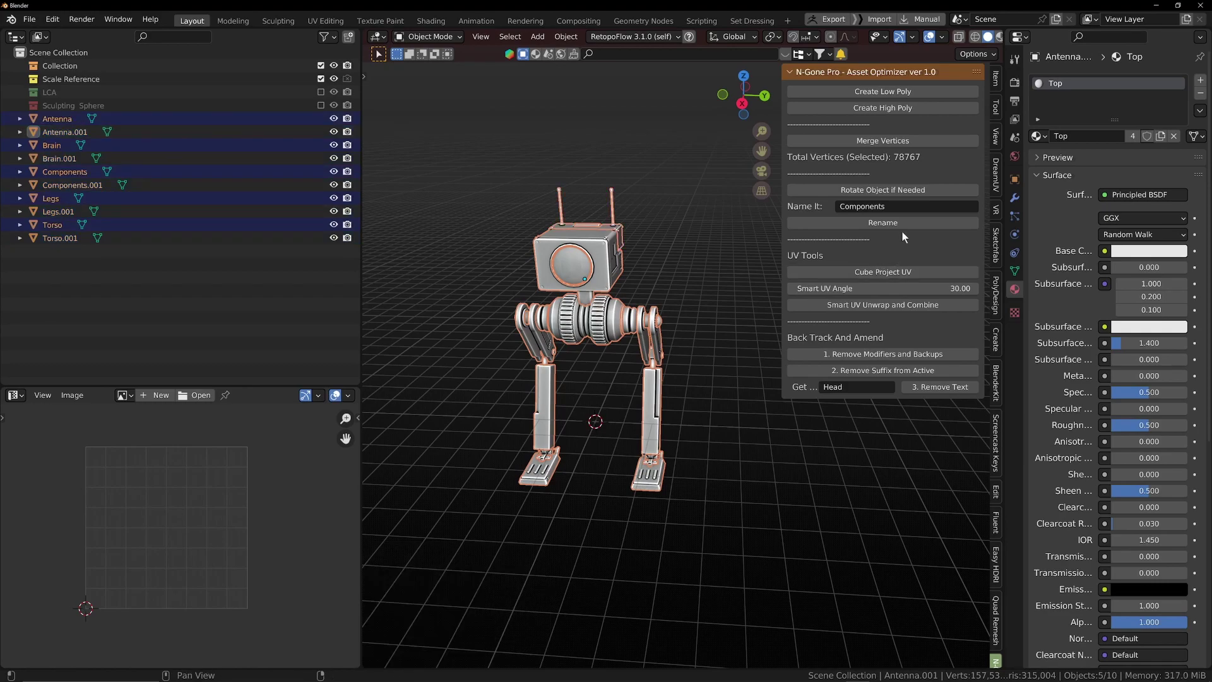
{"action": "left_click", "coordinate": [921, 92]}
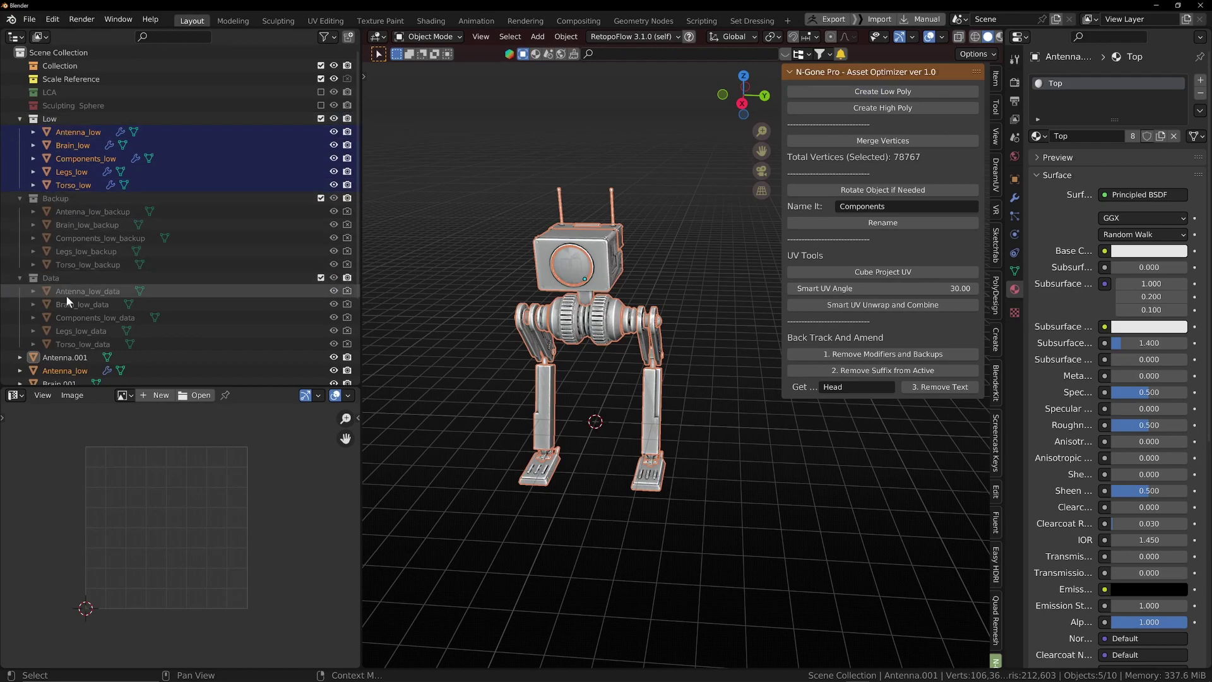
Inspect the modifier stack of Antenna_low, expanding Face Corner Data in its Data Transfer modifier
{"action": "left_click", "coordinate": [1014, 198]}
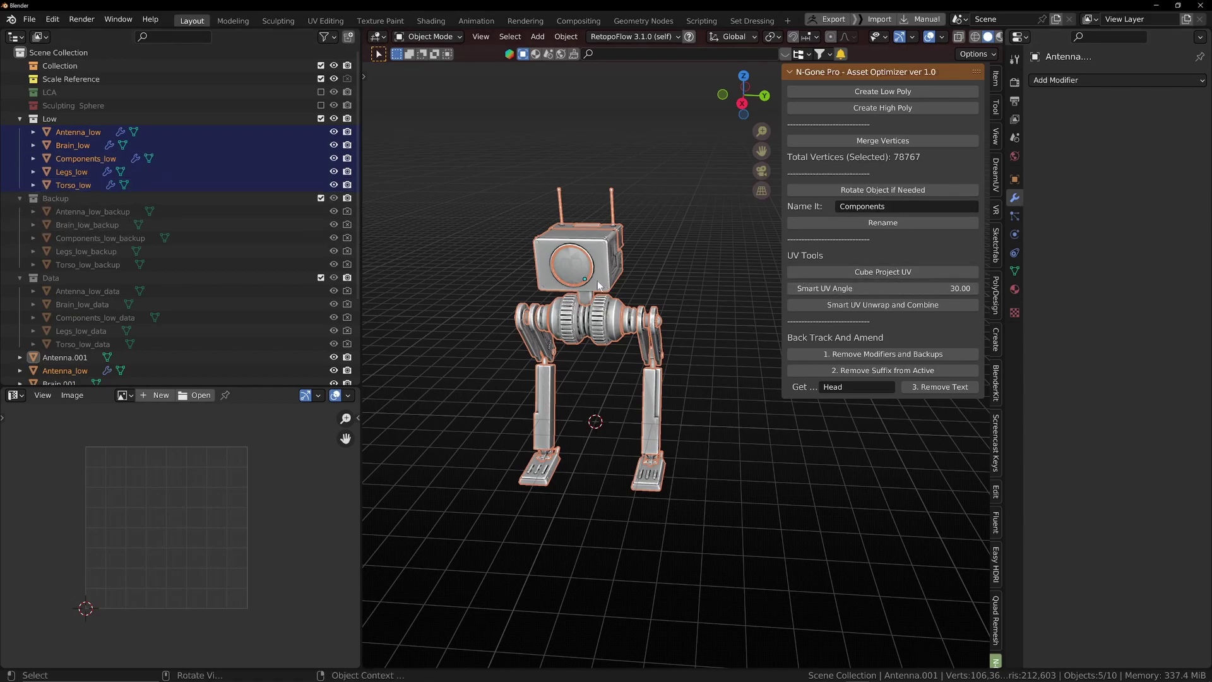
{"action": "left_click", "coordinate": [607, 260]}
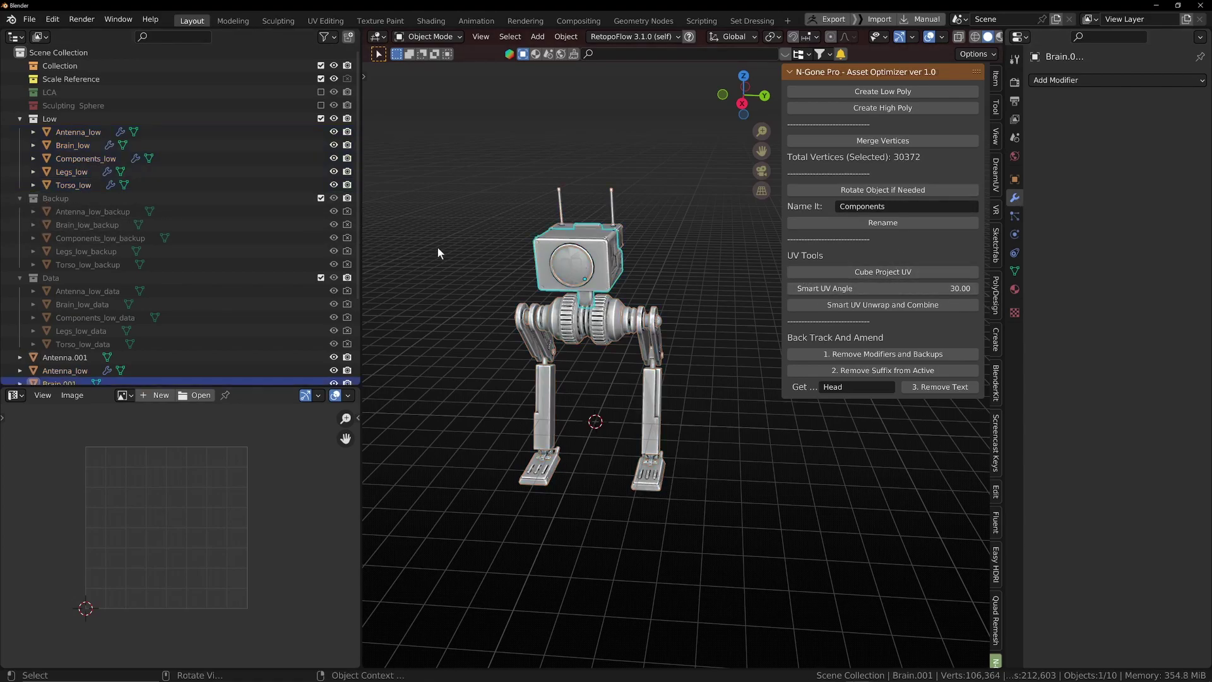
{"action": "left_click", "coordinate": [92, 133]}
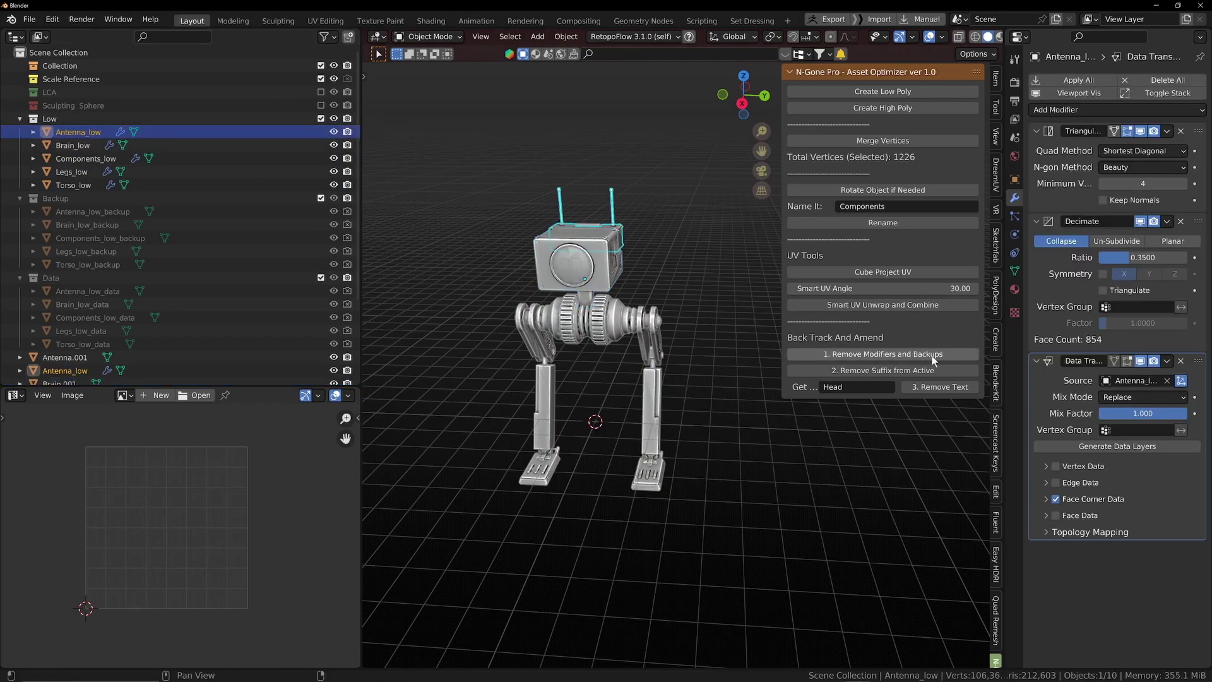
{"action": "scroll", "coordinate": [761, 341], "scroll_direction": "up", "scroll_amount": 3}
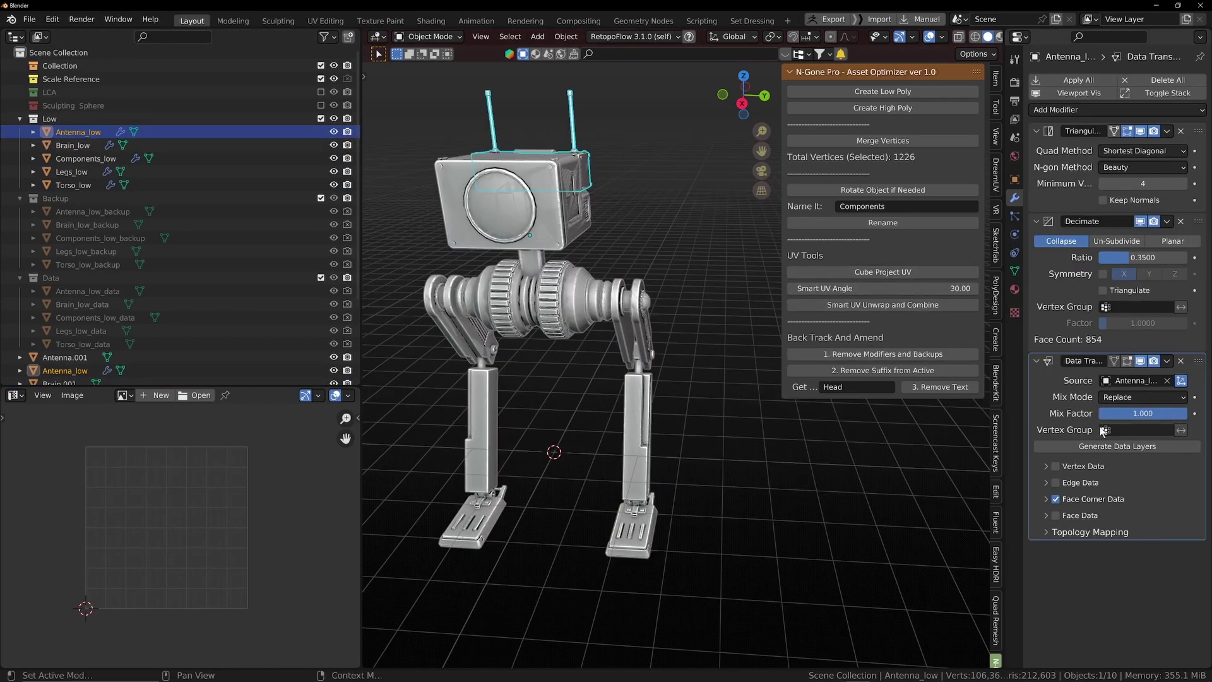
{"action": "left_click", "coordinate": [1046, 498]}
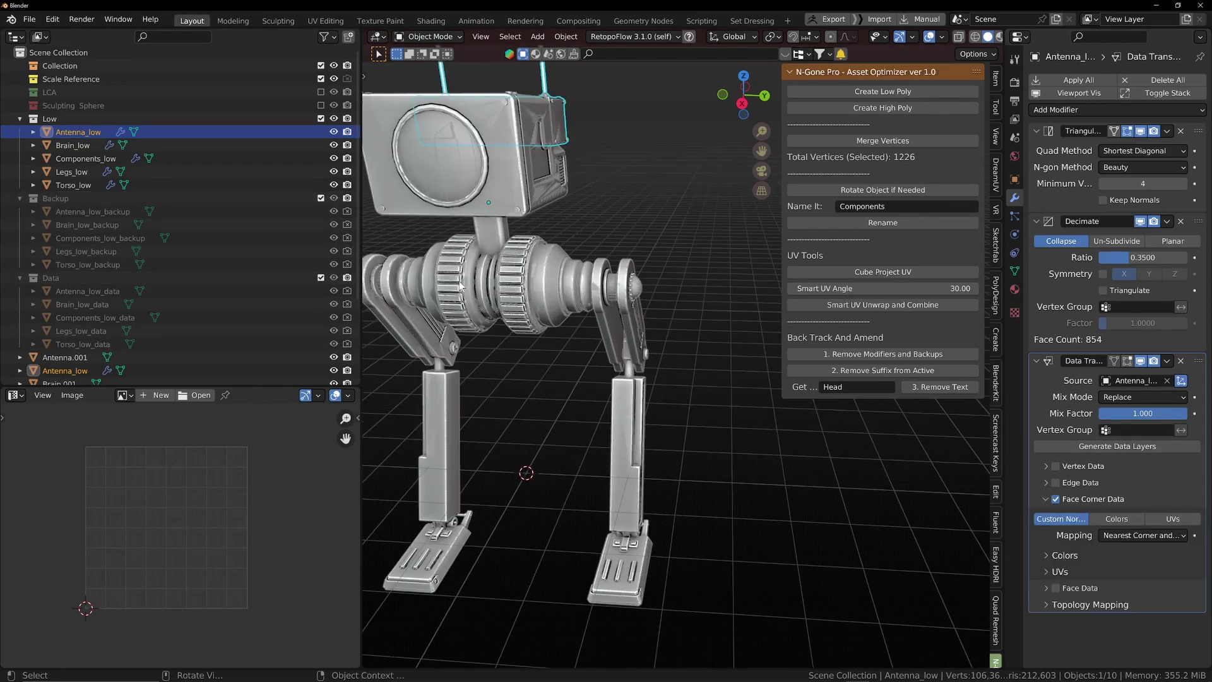
Hide and show the five objects in the Low collection to compare them with the duplicated parts
{"action": "scroll", "coordinate": [466, 288], "scroll_direction": "down", "scroll_amount": 1}
{"action": "scroll", "coordinate": [184, 303], "scroll_direction": "down", "scroll_amount": 4}
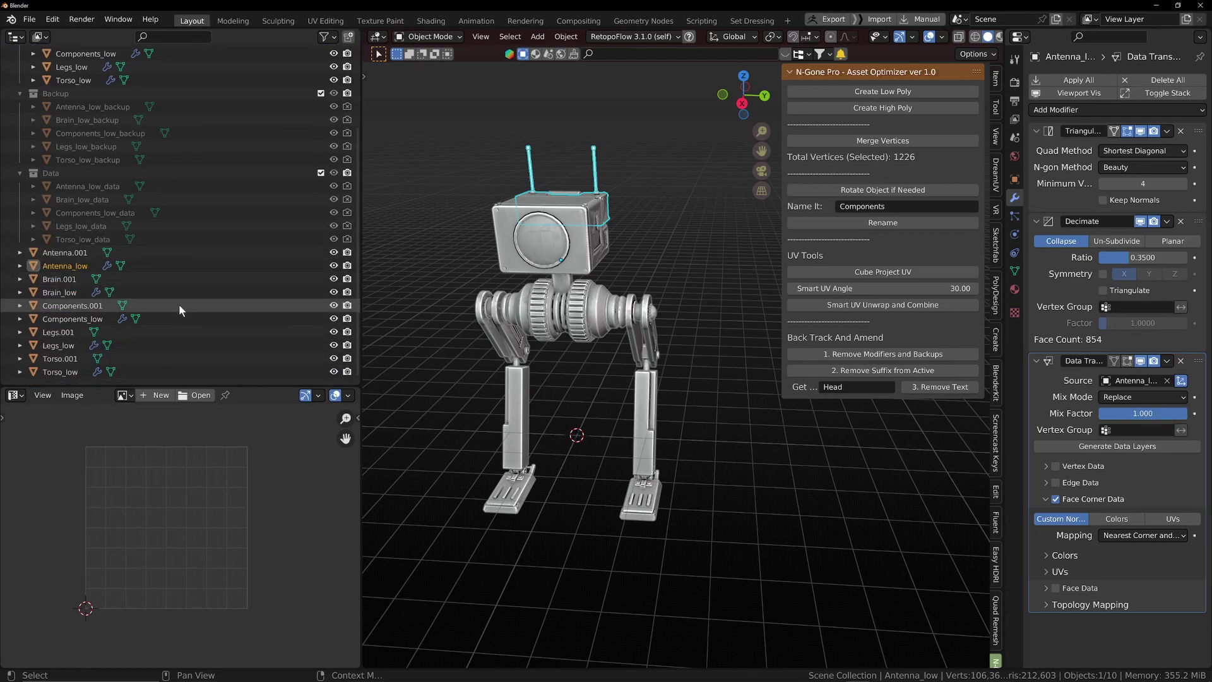
{"action": "scroll", "coordinate": [265, 252], "scroll_direction": "up", "scroll_amount": 2}
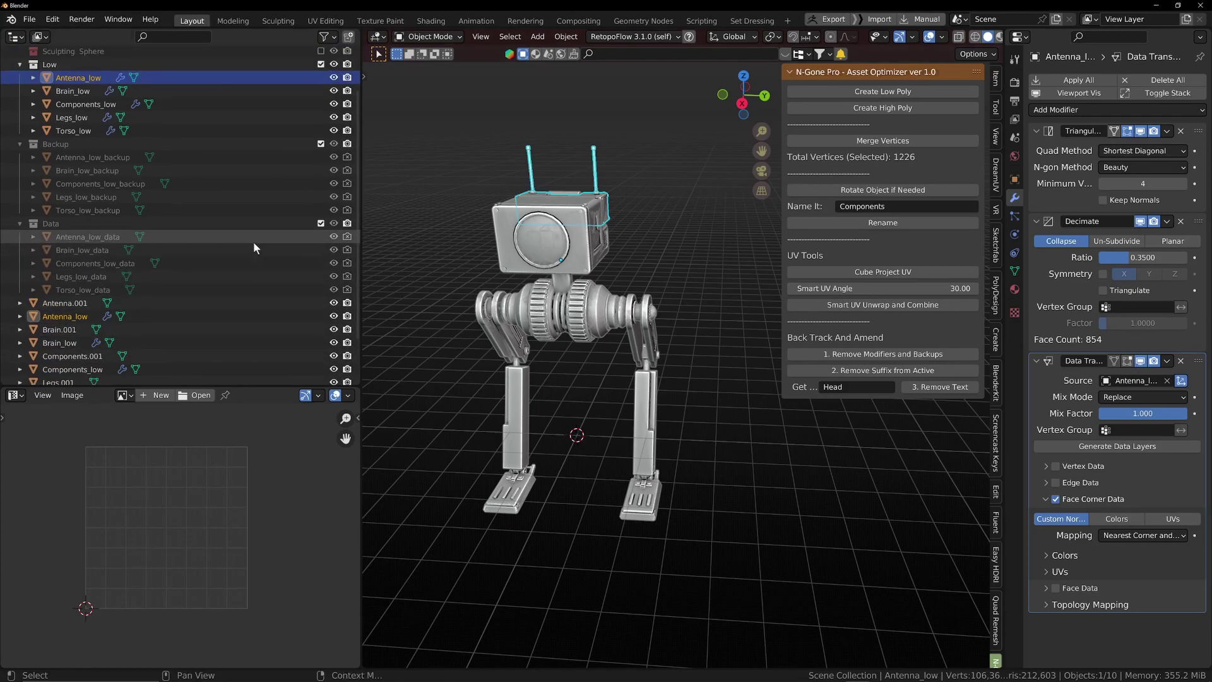
{"action": "scroll", "coordinate": [254, 246], "scroll_direction": "up", "scroll_amount": 3}
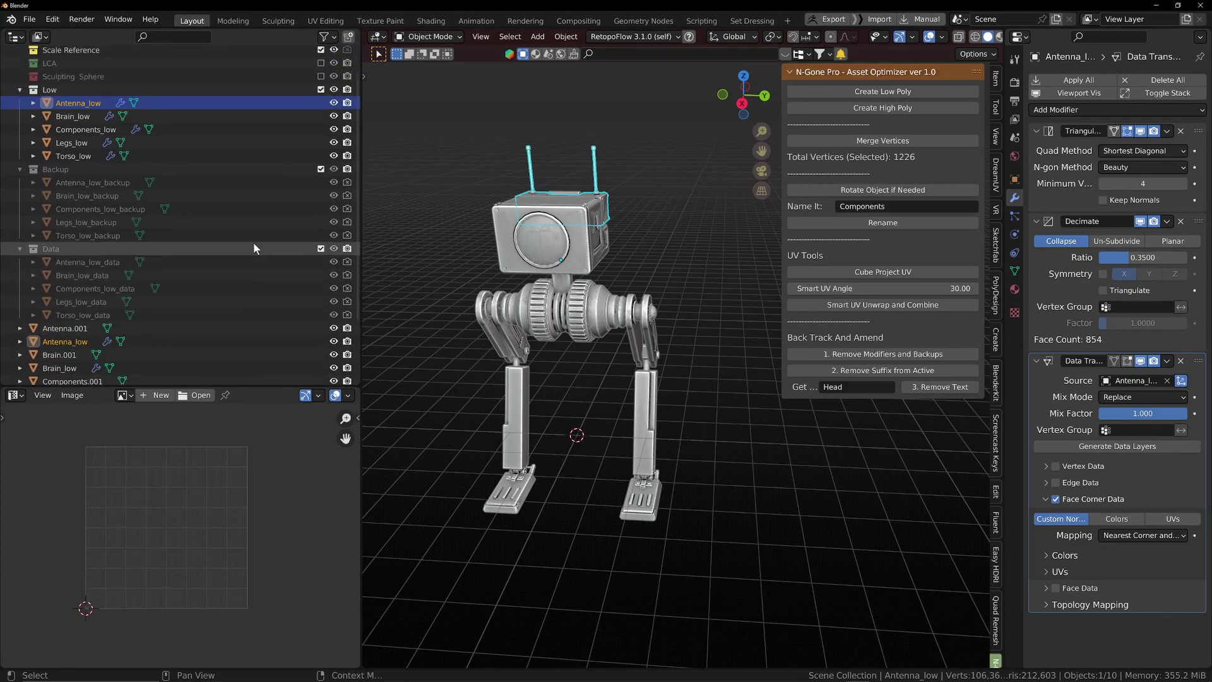
{"action": "left_click_drag", "start_coordinate": [333, 116], "coordinate": [331, 164]}
{"action": "scroll", "coordinate": [530, 278], "scroll_direction": "up", "scroll_amount": 3}
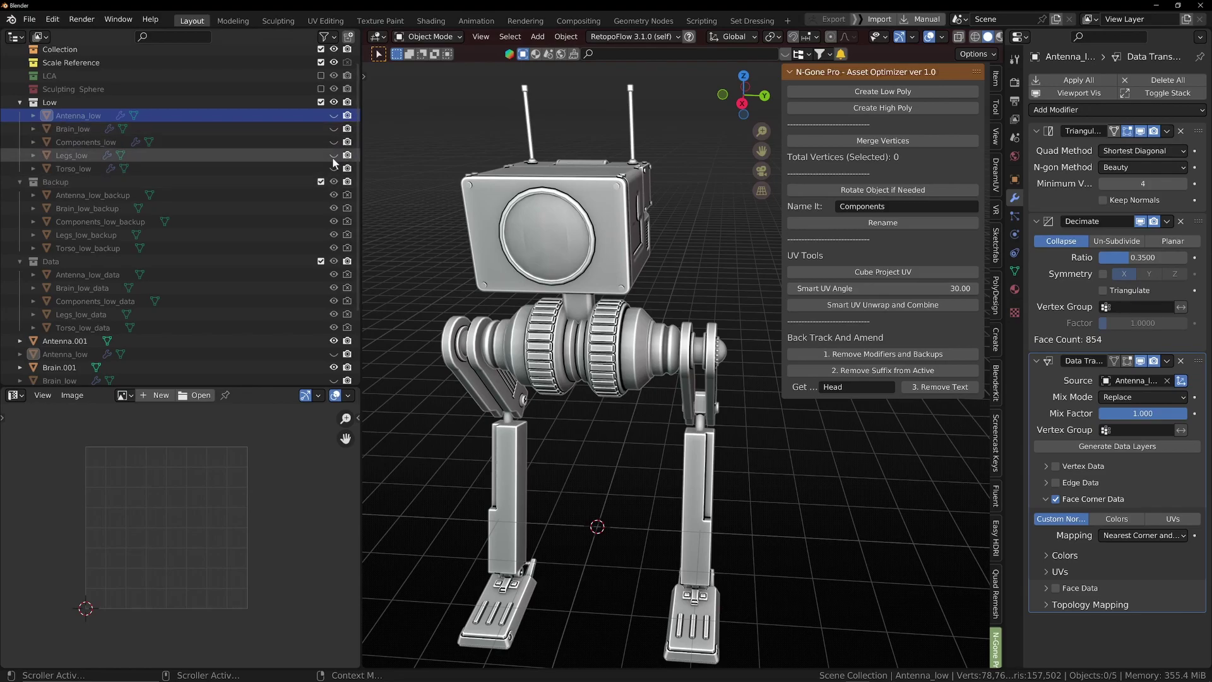
{"action": "left_click_drag", "start_coordinate": [332, 169], "coordinate": [331, 116]}
{"action": "middle_click_drag", "start_coordinate": [455, 235], "coordinate": [444, 266]}
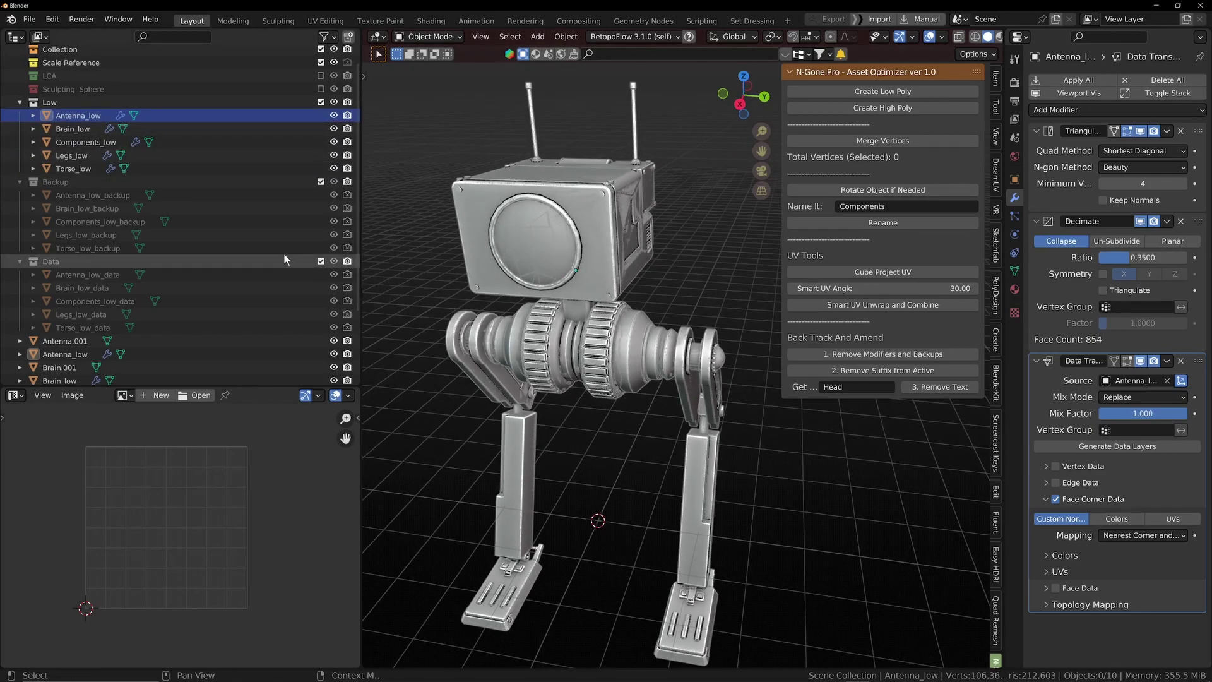
Hide all five low-poly objects in the Low collection
{"action": "scroll", "coordinate": [285, 221], "scroll_direction": "down", "scroll_amount": 1}
{"action": "left_click_drag", "start_coordinate": [334, 103], "coordinate": [332, 152]}
{"action": "scroll", "coordinate": [486, 279], "scroll_direction": "down", "scroll_amount": 4}
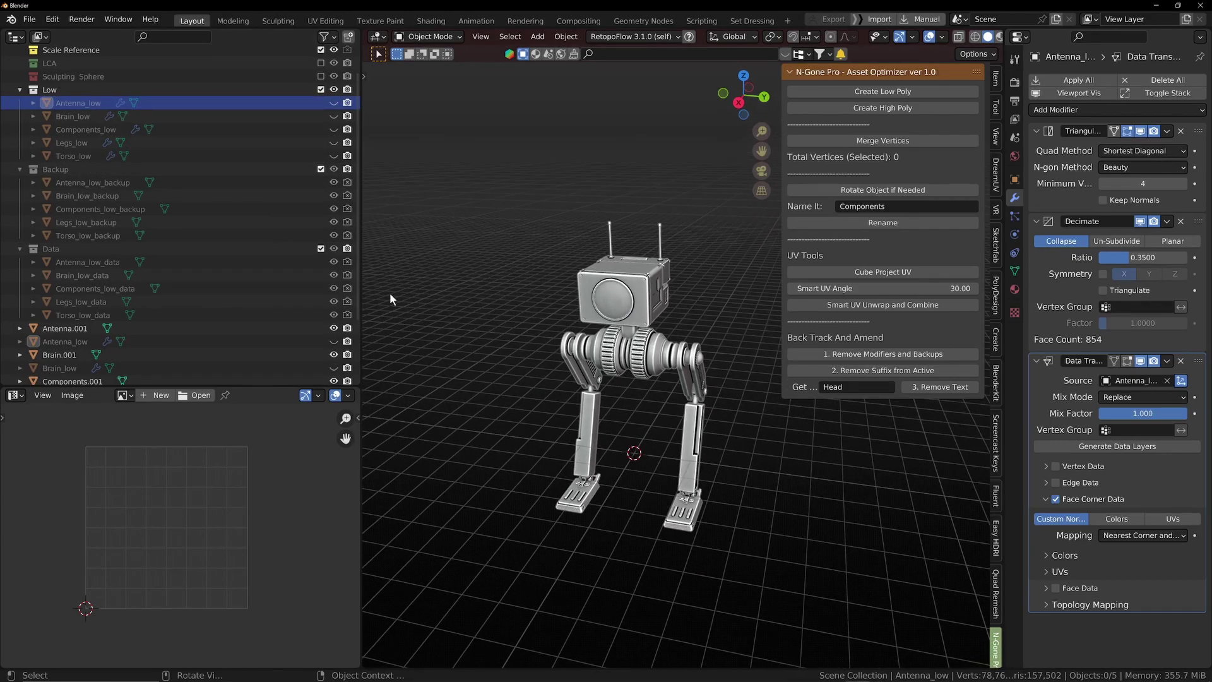
Try to create high-poly versions of the five visible duplicated robot parts
{"action": "scroll", "coordinate": [159, 330], "scroll_direction": "down", "scroll_amount": 5}
{"action": "left_click_drag", "start_coordinate": [419, 184], "coordinate": [710, 548]}
{"action": "middle_click_drag", "start_coordinate": [710, 548], "coordinate": [441, 418]}
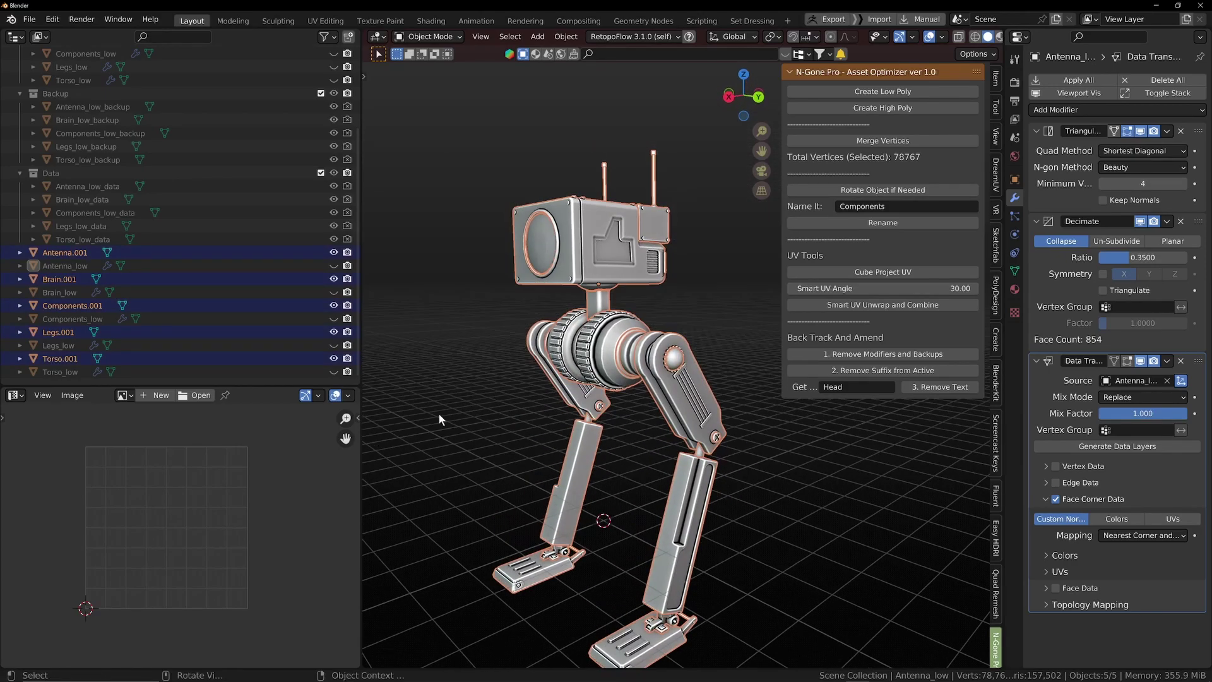
{"action": "scroll", "coordinate": [346, 377], "scroll_direction": "up", "scroll_amount": 1}
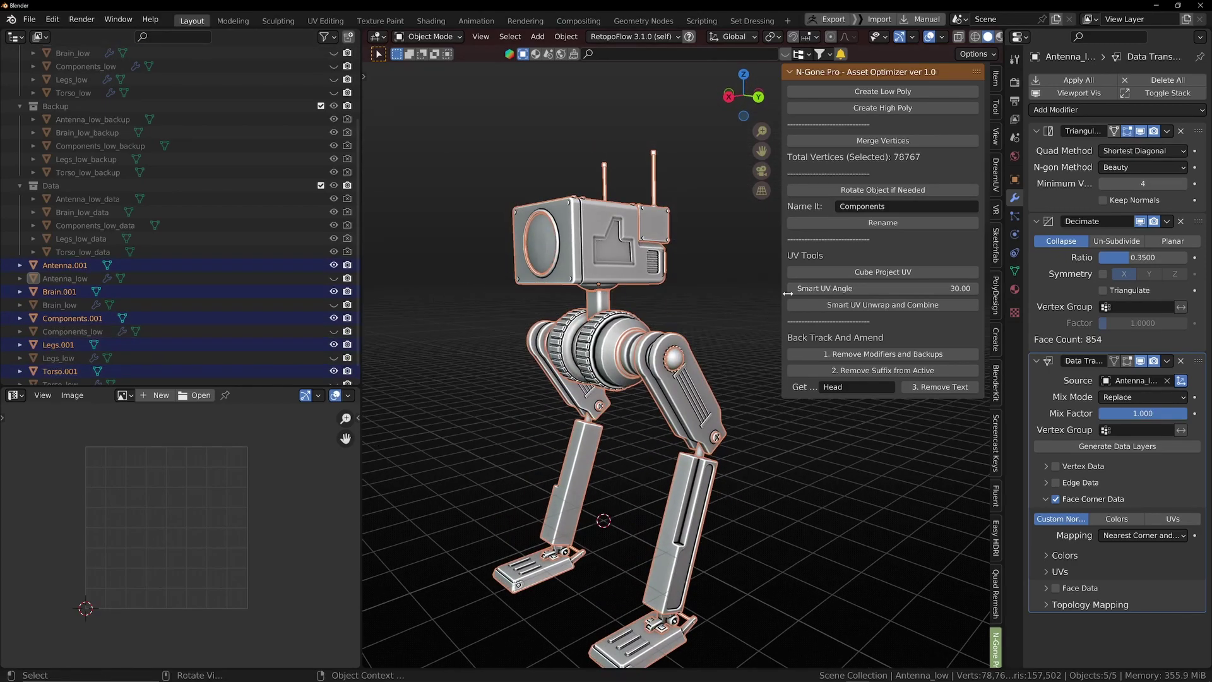
{"action": "left_click", "coordinate": [882, 108]}
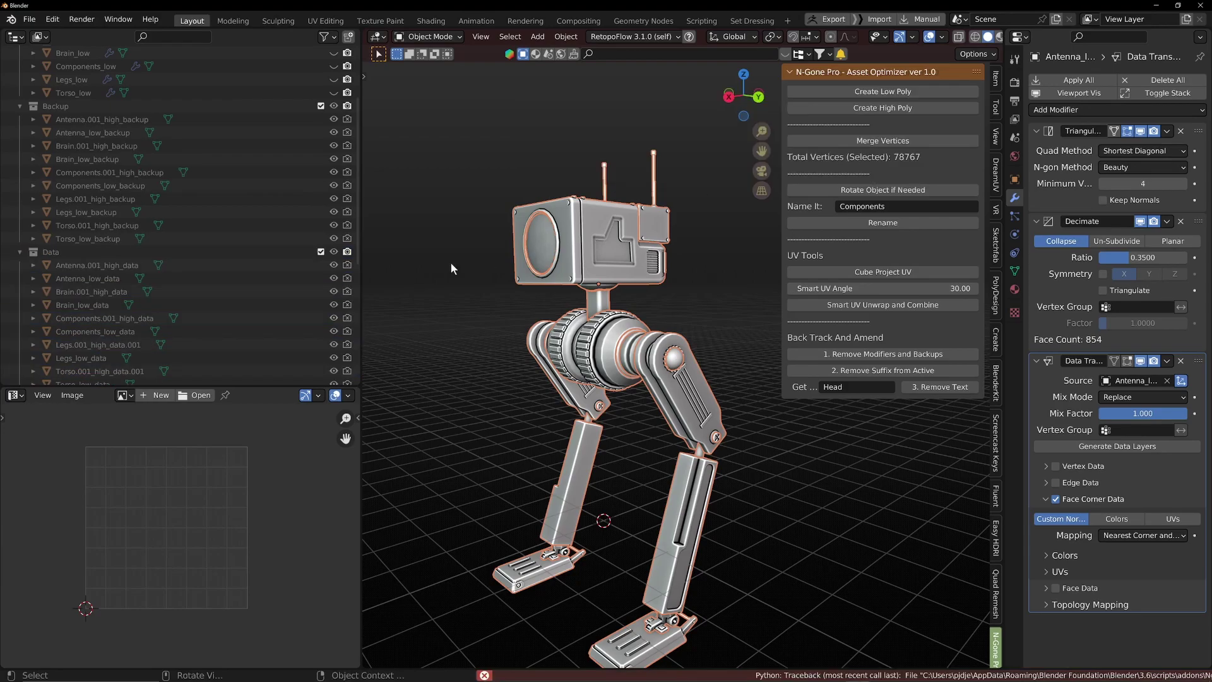
Examine the surface shading on the robot's head and shoulders from several angles
{"action": "scroll", "coordinate": [218, 279], "scroll_direction": "up", "scroll_amount": 2}
{"action": "scroll", "coordinate": [681, 304], "scroll_direction": "down", "scroll_amount": 1}
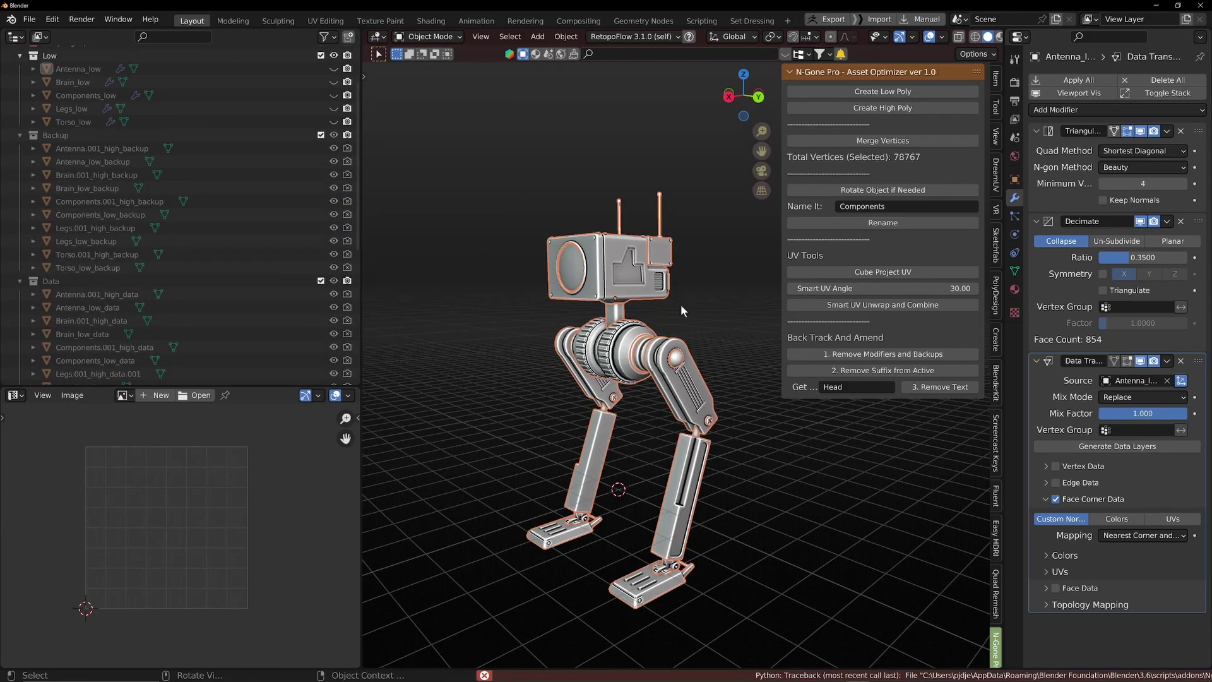
{"action": "scroll", "coordinate": [680, 304], "scroll_direction": "up", "scroll_amount": 1}
{"action": "scroll", "coordinate": [533, 289], "scroll_direction": "up", "scroll_amount": 4}
{"action": "middle_click_drag", "start_coordinate": [534, 289], "coordinate": [667, 419], "text": "shift"}
{"action": "scroll", "coordinate": [670, 400], "scroll_direction": "up", "scroll_amount": 2}
{"action": "scroll", "coordinate": [606, 404], "scroll_direction": "down", "scroll_amount": 2}
{"action": "scroll", "coordinate": [656, 389], "scroll_direction": "up", "scroll_amount": 2}
{"action": "scroll", "coordinate": [657, 422], "scroll_direction": "down", "scroll_amount": 2}
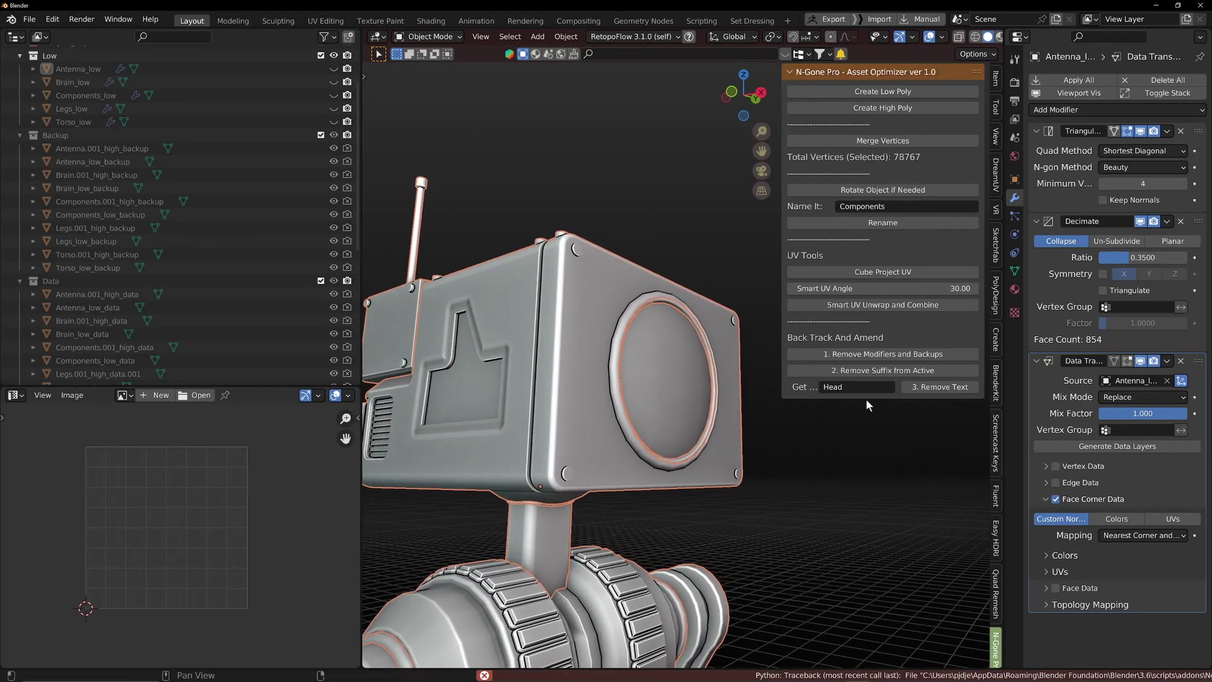
Disable the viewport display of Antenna_low's Data Transfer modifier, and undo back to before the high-poly creation
{"action": "left_click", "coordinate": [1139, 362]}
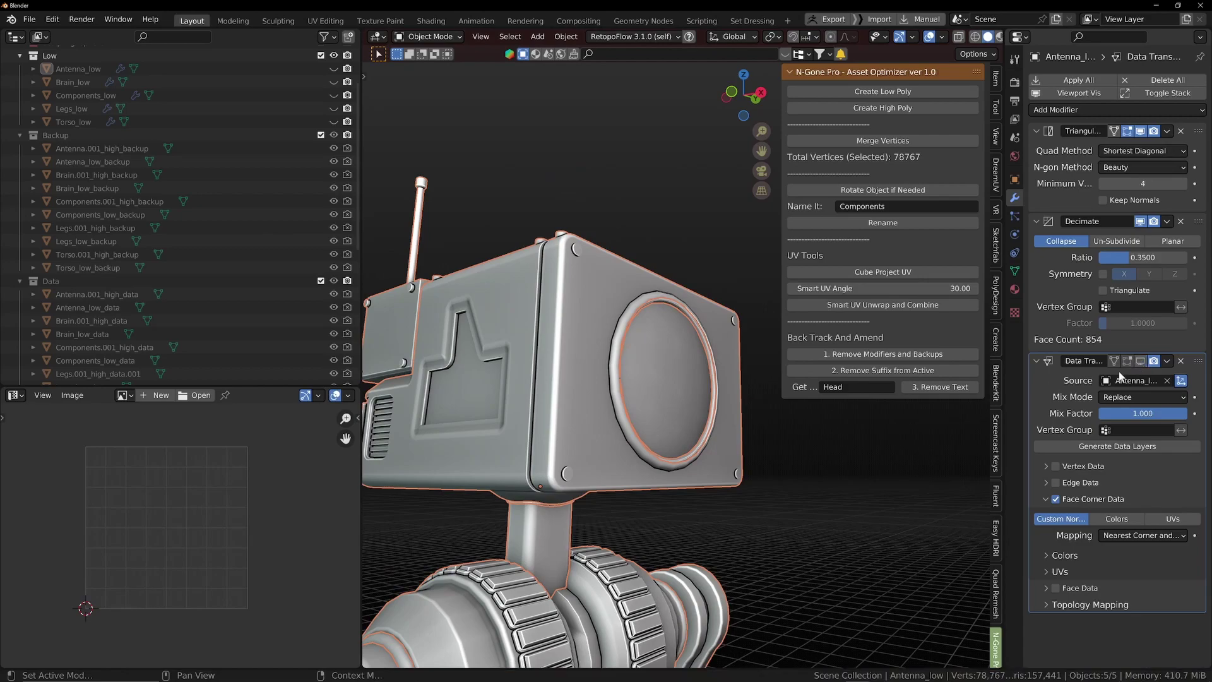
{"action": "key", "text": "ctrl+z"}
Select Brain.001 to check its modifiers, and examine the robot from the front
{"action": "left_click", "coordinate": [659, 379]}
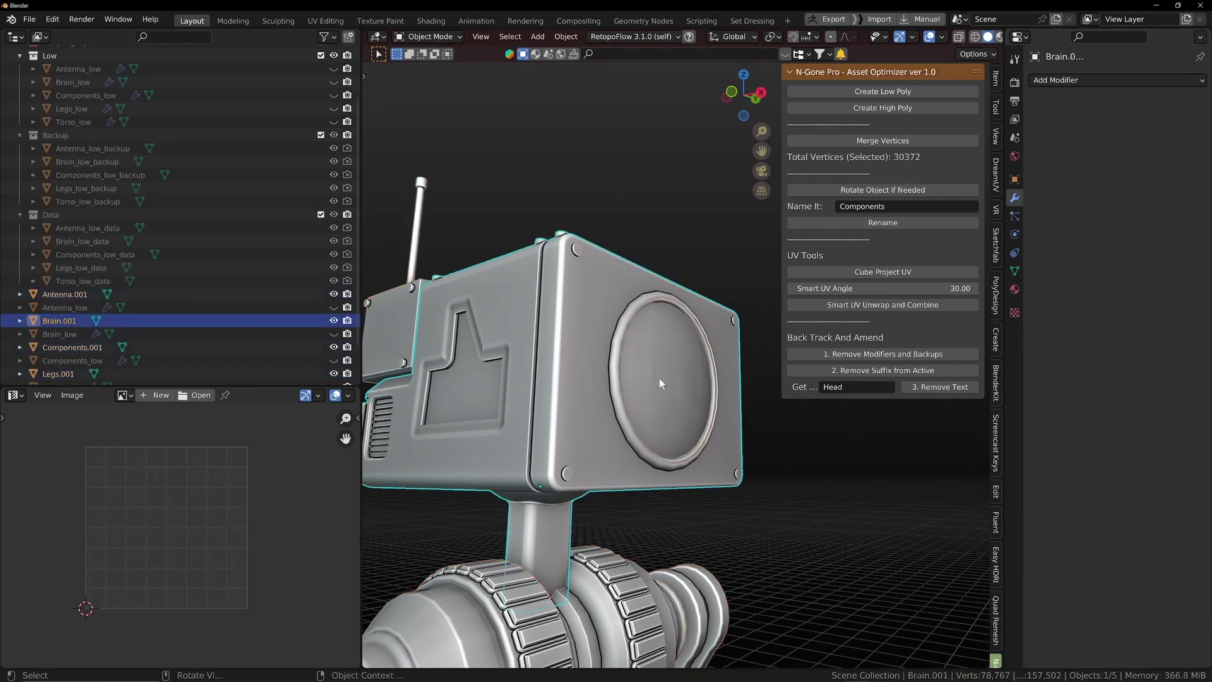
{"action": "middle_click_drag", "start_coordinate": [683, 370], "coordinate": [566, 399]}
{"action": "scroll", "coordinate": [638, 377], "scroll_direction": "down", "scroll_amount": 3}
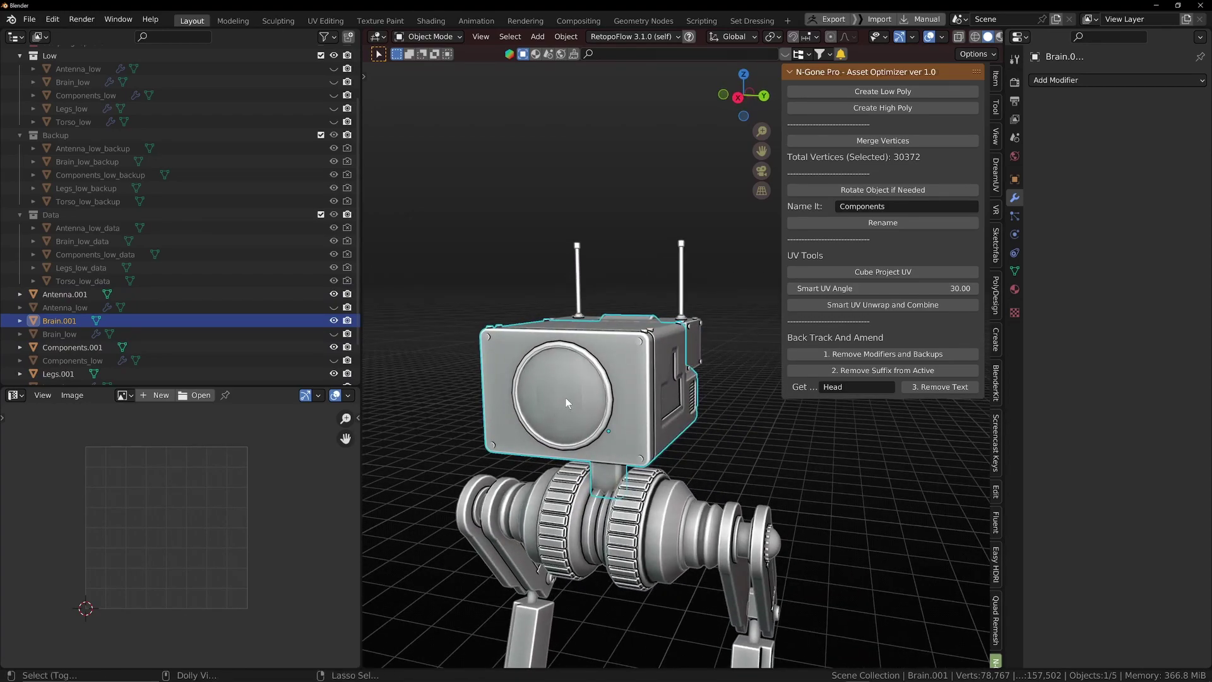
{"action": "scroll", "coordinate": [568, 396], "scroll_direction": "down", "scroll_amount": 2}
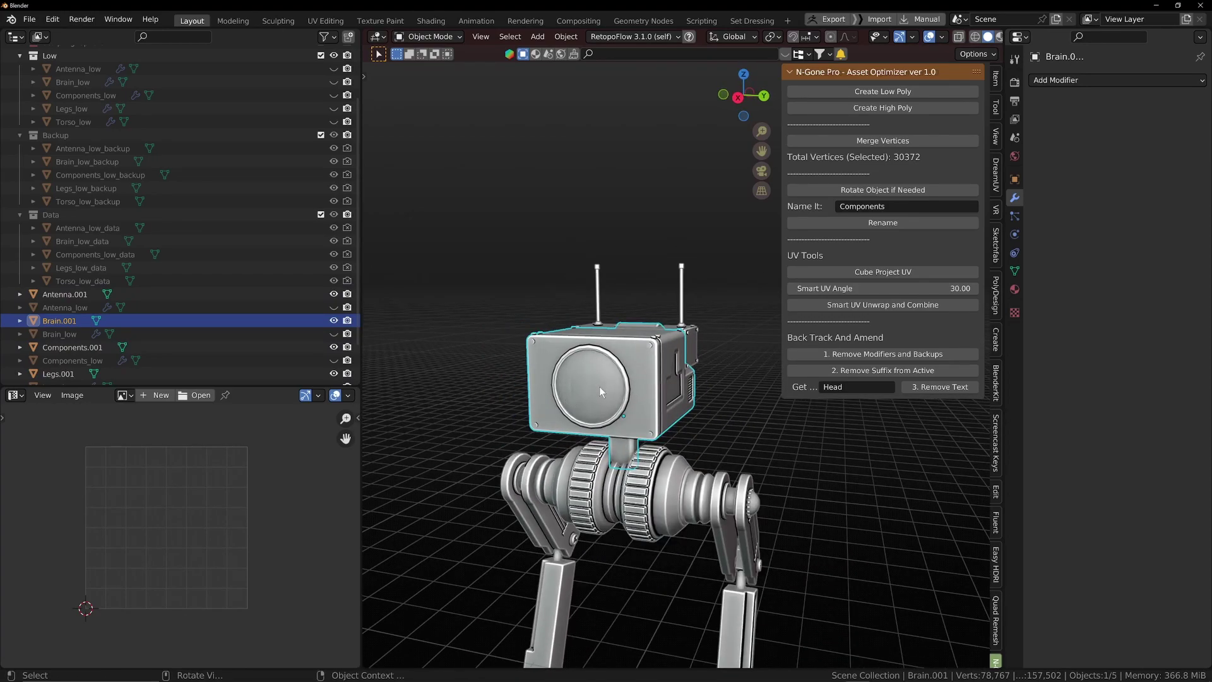
{"action": "scroll", "coordinate": [600, 371], "scroll_direction": "down", "scroll_amount": 2}
{"action": "scroll", "coordinate": [619, 375], "scroll_direction": "down", "scroll_amount": 2}
{"action": "scroll", "coordinate": [221, 289], "scroll_direction": "up", "scroll_amount": 1}
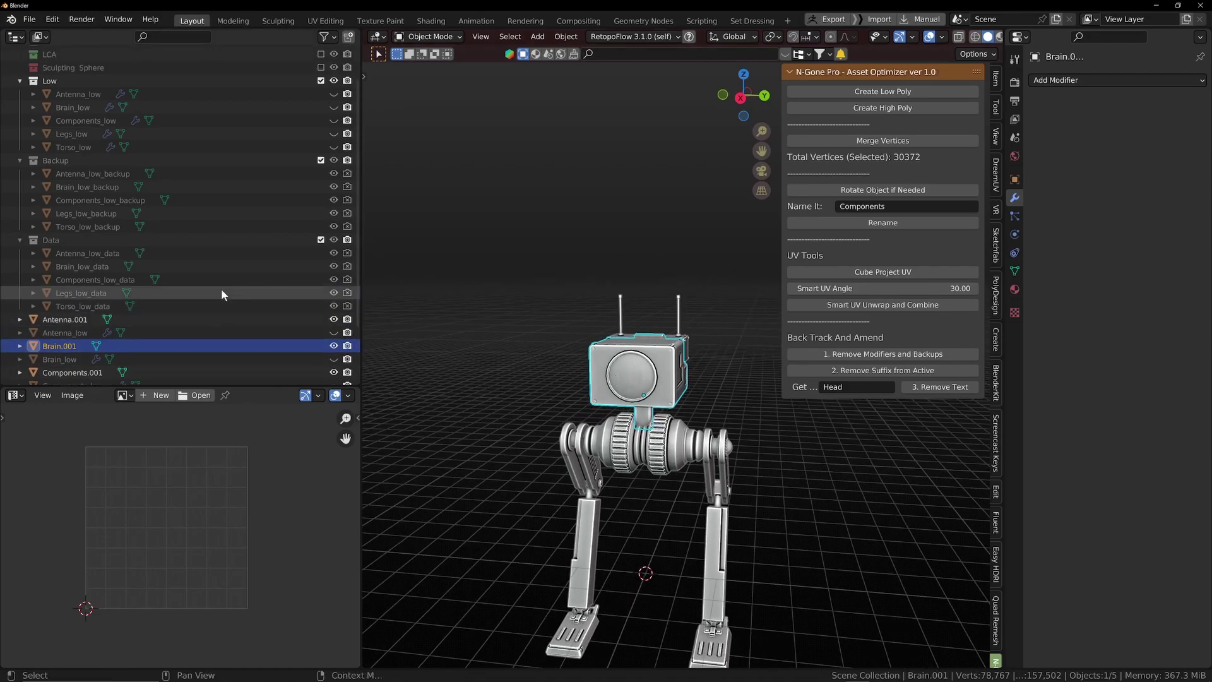
Select Antenna.001, Brain.001, Components.001, Legs.001 and Torso.001, and create high-poly versions of them
{"action": "scroll", "coordinate": [228, 272], "scroll_direction": "up", "scroll_amount": 2}
{"action": "scroll", "coordinate": [233, 279], "scroll_direction": "down", "scroll_amount": 4}
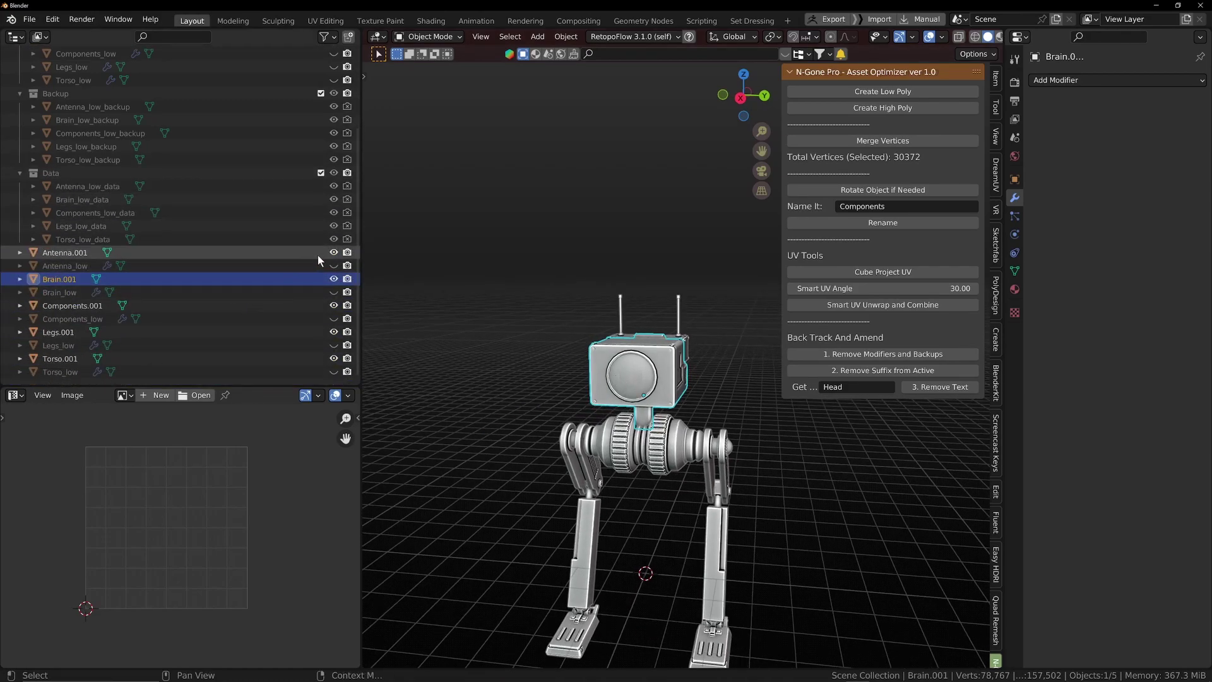
{"action": "left_click", "coordinate": [310, 255]}
{"action": "left_click", "coordinate": [247, 306], "text": "shift"}
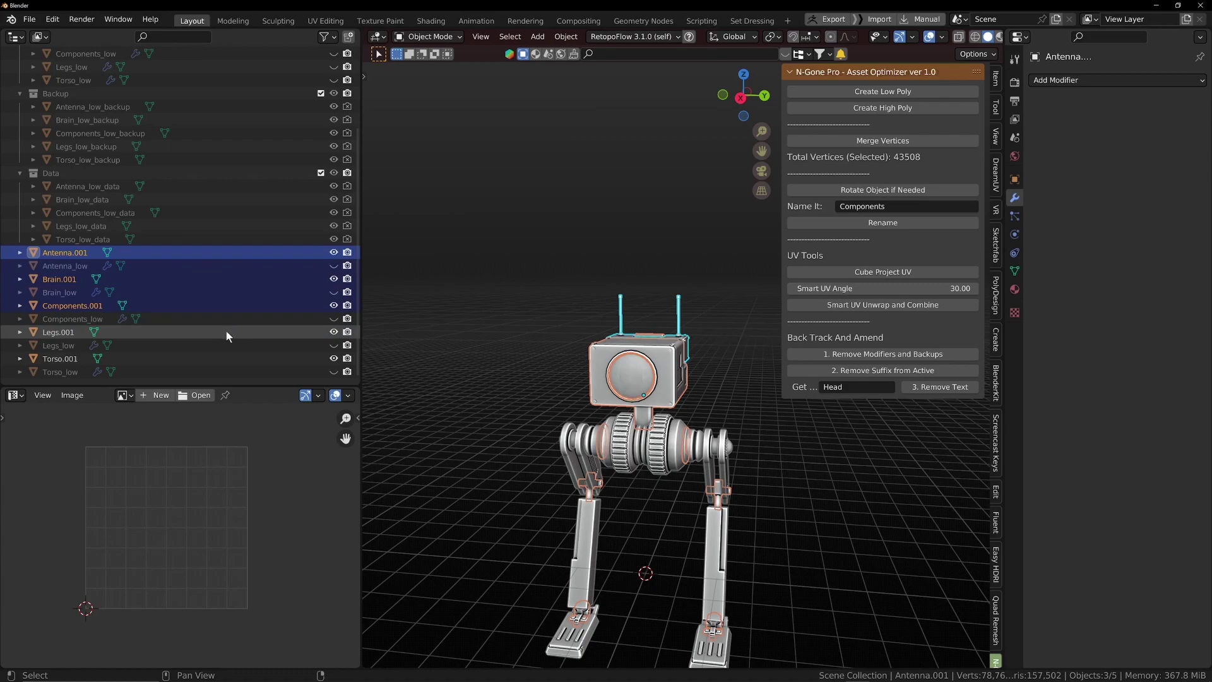
{"action": "left_click", "coordinate": [217, 355], "text": "shift"}
{"action": "scroll", "coordinate": [225, 350], "scroll_direction": "up", "scroll_amount": 2}
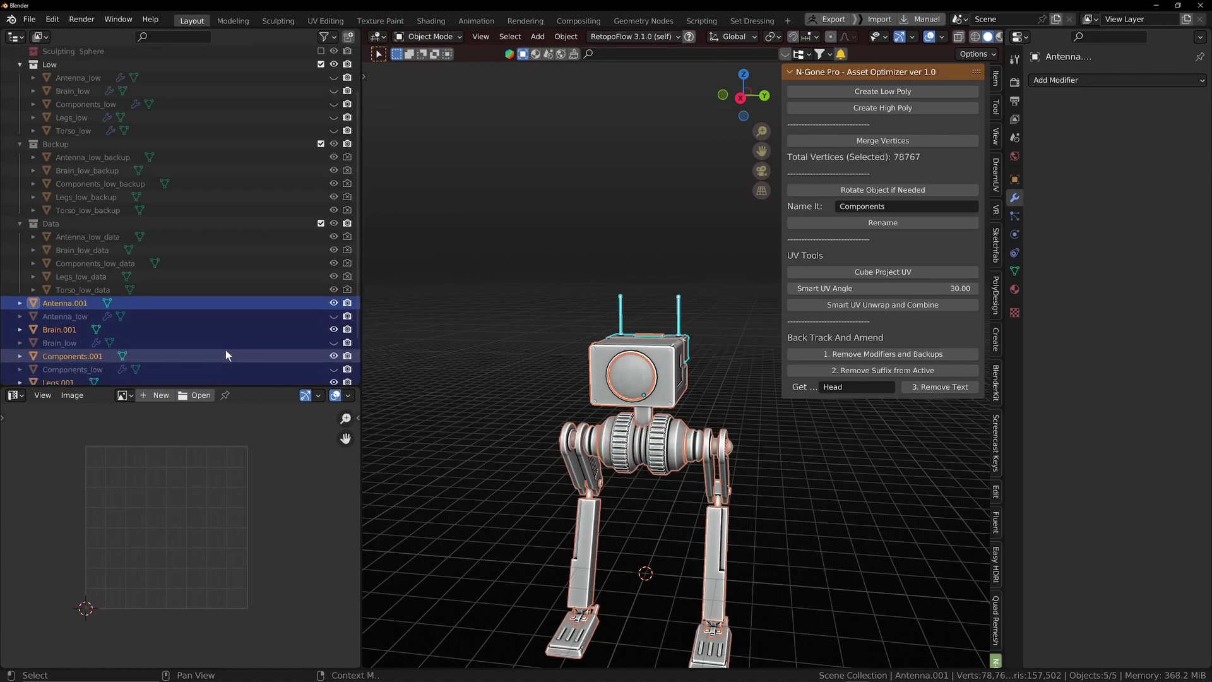
{"action": "scroll", "coordinate": [227, 346], "scroll_direction": "up", "scroll_amount": 1}
{"action": "scroll", "coordinate": [230, 344], "scroll_direction": "down", "scroll_amount": 3}
{"action": "scroll", "coordinate": [733, 292], "scroll_direction": "down", "scroll_amount": 9}
{"action": "scroll", "coordinate": [619, 332], "scroll_direction": "up", "scroll_amount": 11}
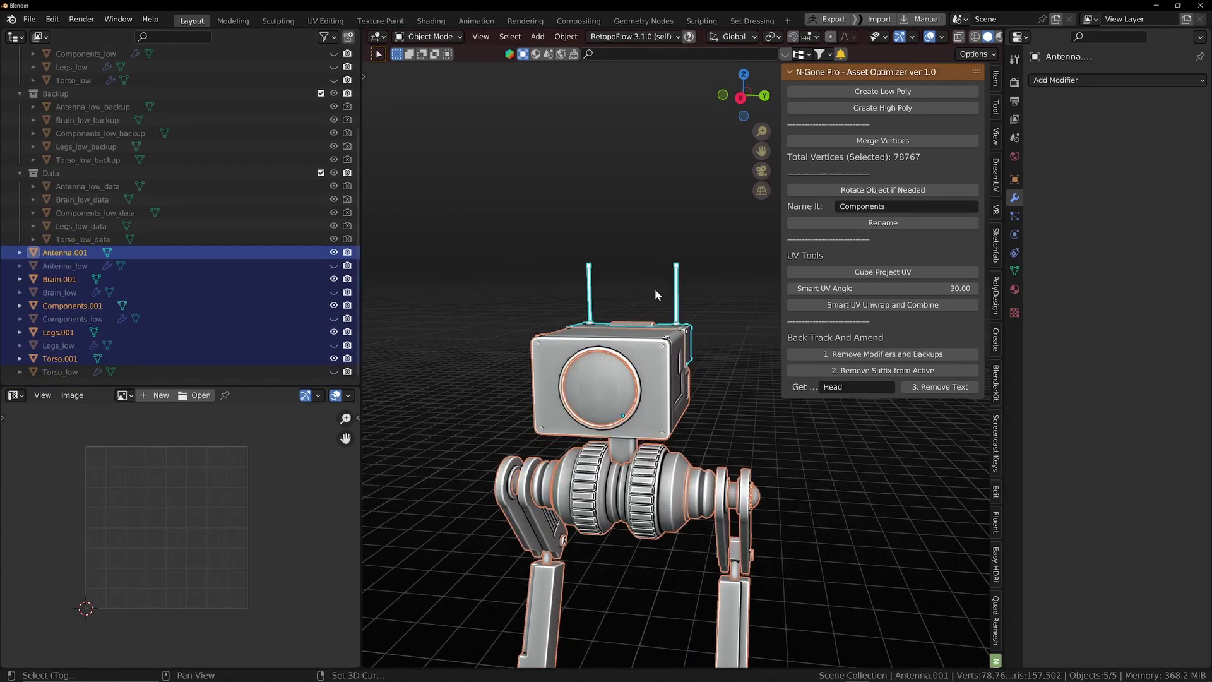
{"action": "left_click", "coordinate": [904, 108]}
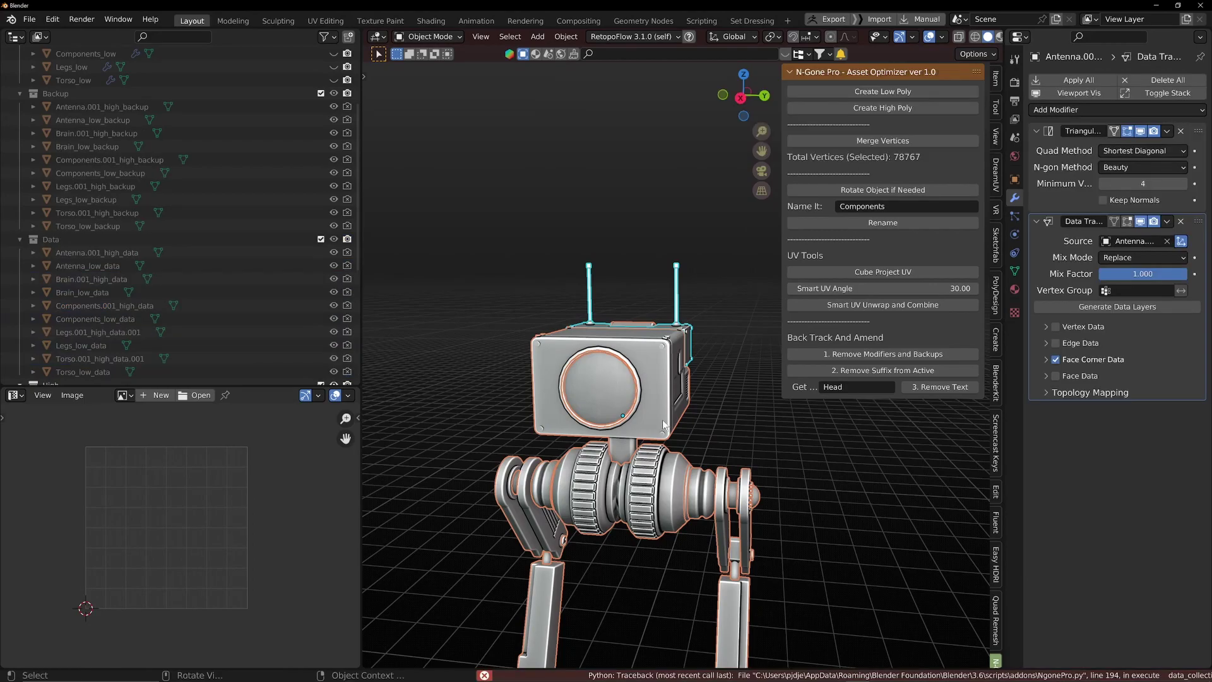
Select the robot's head, turn off its Data Transfer modifier in the viewport, and examine the shading of the round lens
{"action": "scroll", "coordinate": [663, 424], "scroll_direction": "up", "scroll_amount": 6}
{"action": "scroll", "coordinate": [662, 420], "scroll_direction": "down", "scroll_amount": 2}
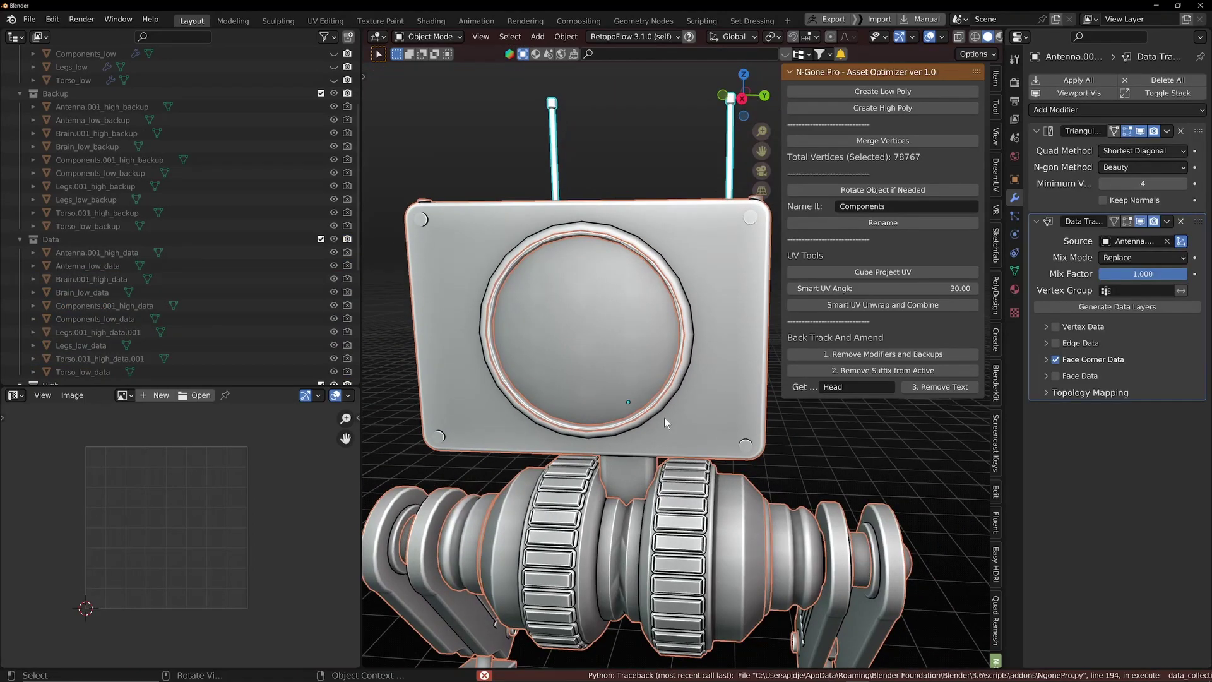
{"action": "middle_click_drag", "start_coordinate": [566, 420], "coordinate": [578, 420]}
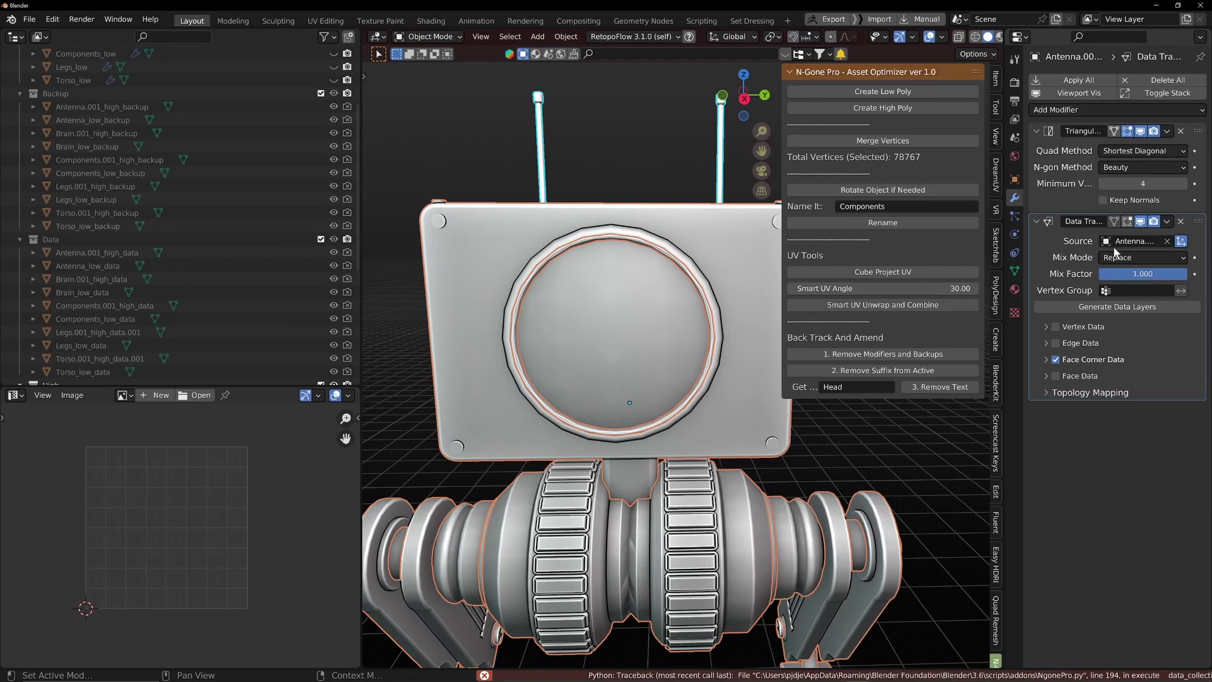
{"action": "left_click", "coordinate": [634, 293]}
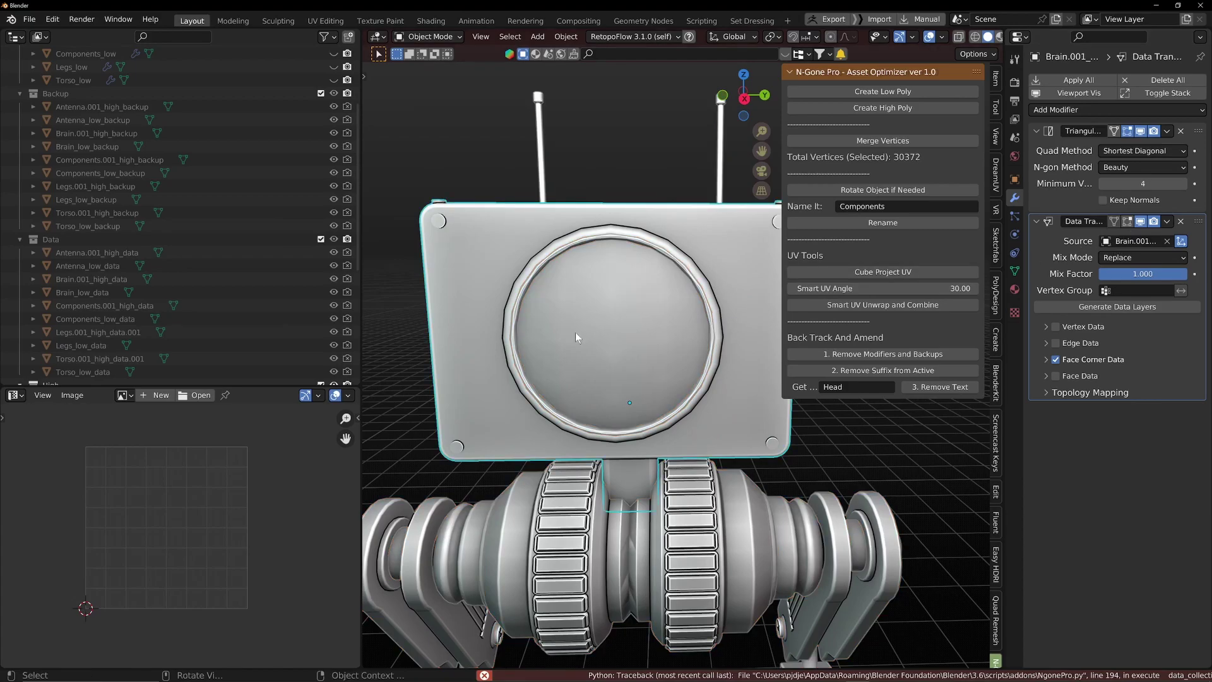
{"action": "middle_click_drag", "start_coordinate": [575, 332], "coordinate": [612, 316]}
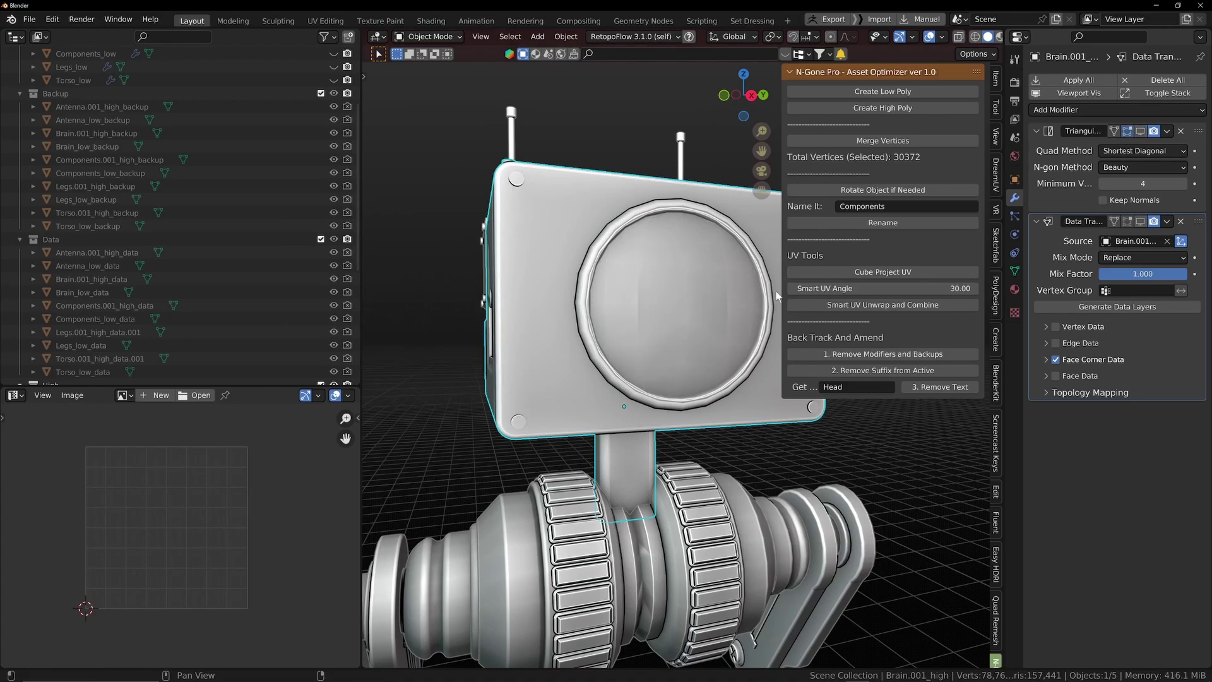
{"action": "scroll", "coordinate": [689, 320], "scroll_direction": "up", "scroll_amount": 2}
{"action": "middle_click_drag", "start_coordinate": [671, 309], "coordinate": [659, 367]}
{"action": "scroll", "coordinate": [646, 350], "scroll_direction": "up", "scroll_amount": 3}
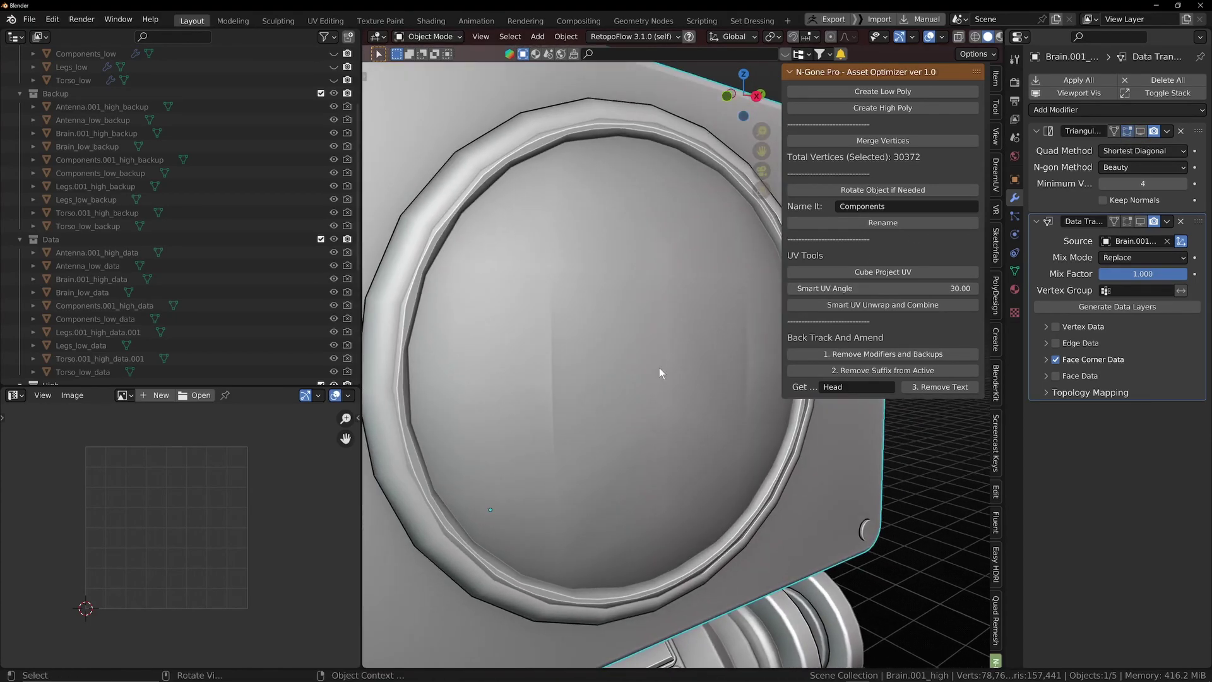
Set the viewport matcap to the dark grey one with an orange rim to inspect the lens
{"action": "left_click", "coordinate": [994, 37]}
{"action": "left_click", "coordinate": [979, 131]}
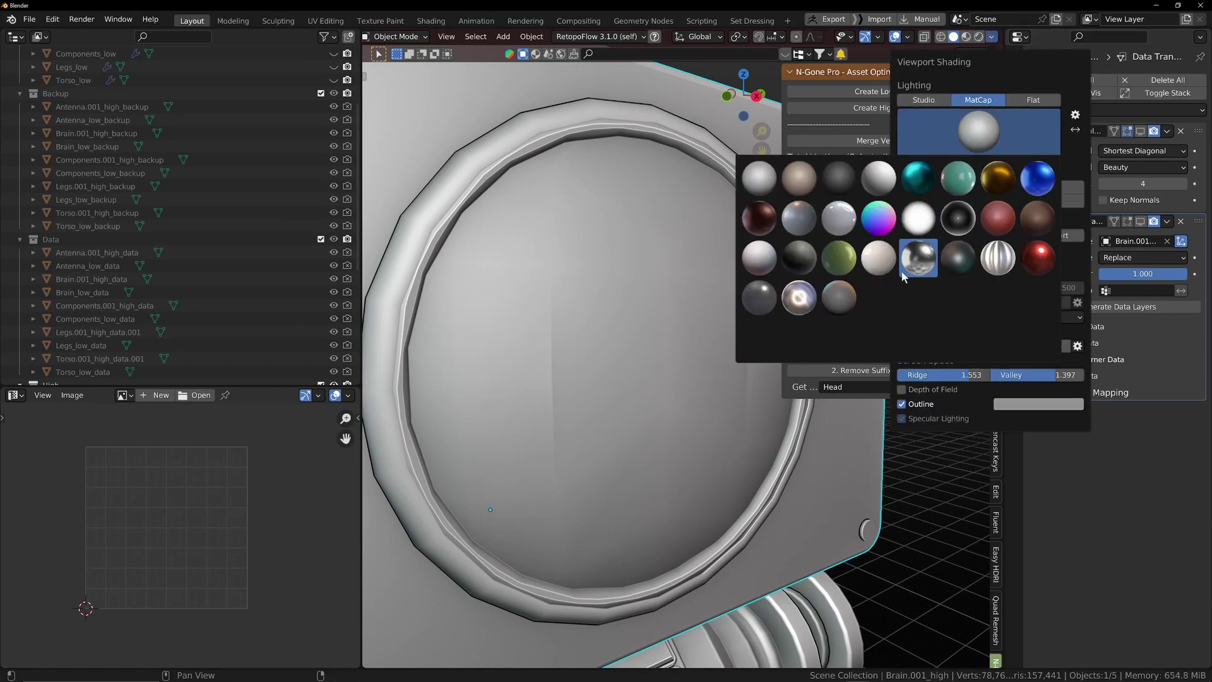
{"action": "left_click", "coordinate": [838, 309]}
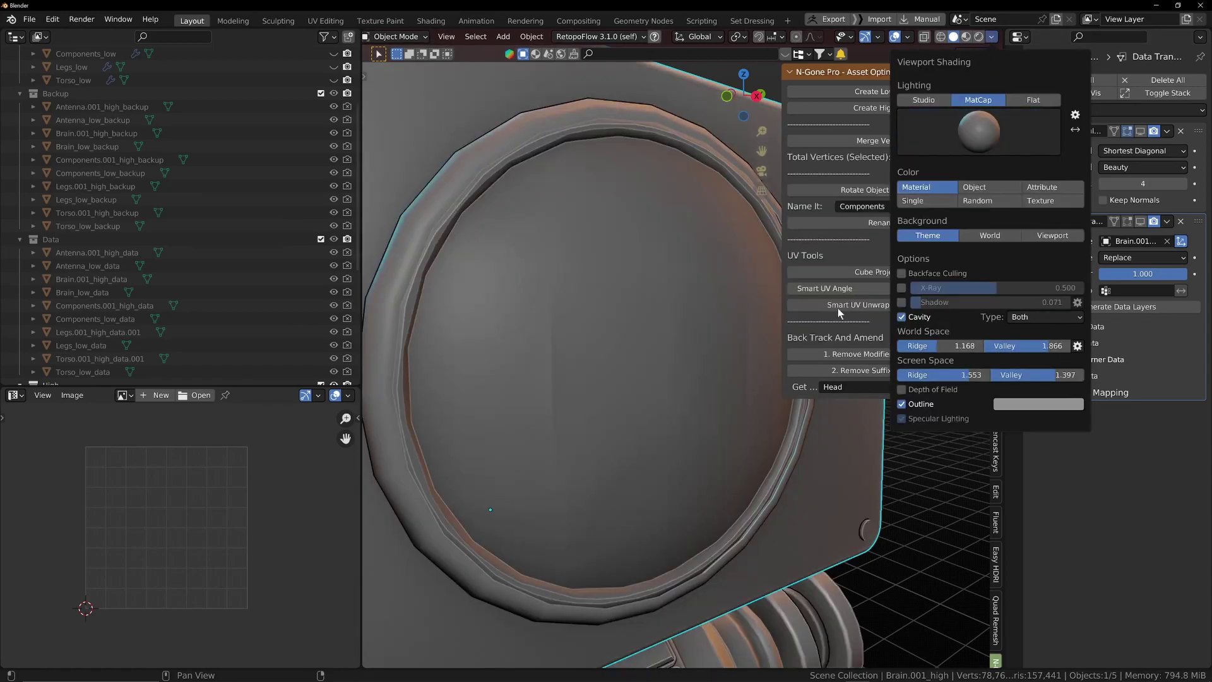
{"action": "scroll", "coordinate": [715, 343], "scroll_direction": "down", "scroll_amount": 3}
{"action": "middle_click_drag", "start_coordinate": [715, 342], "coordinate": [688, 319]}
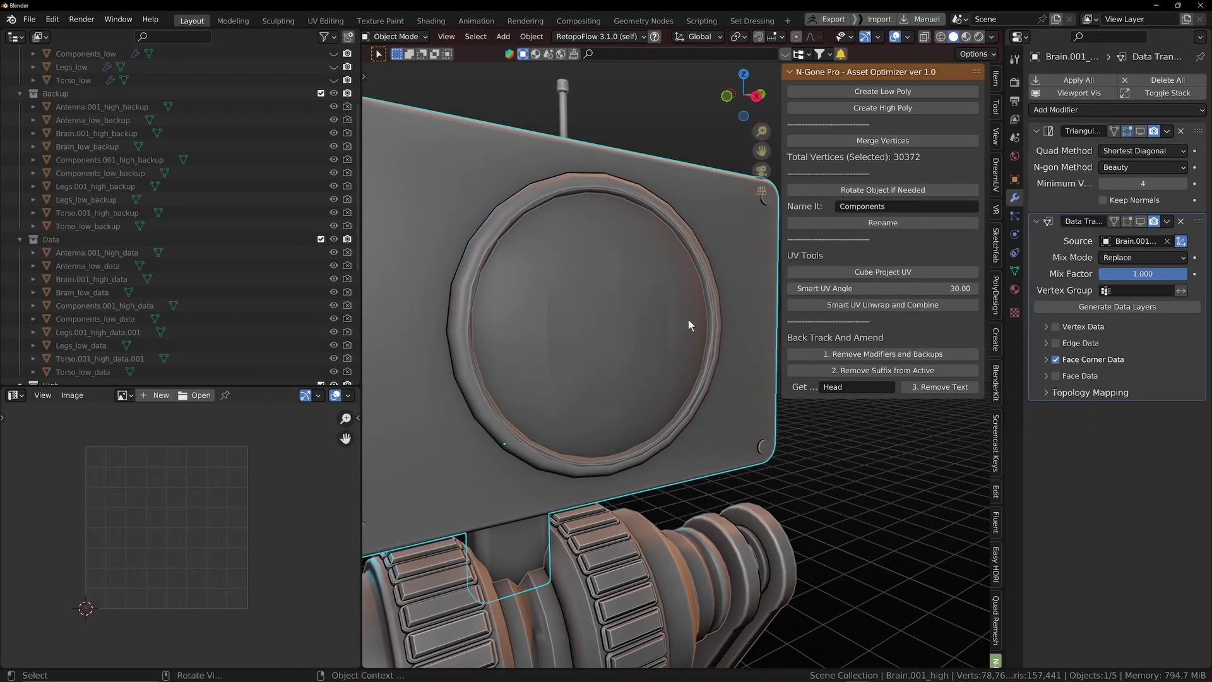
Check the head in rendered, material preview and wireframe shading, and return to solid shading
{"action": "left_click", "coordinate": [979, 38]}
{"action": "left_click", "coordinate": [990, 38]}
{"action": "left_click", "coordinate": [955, 39]}
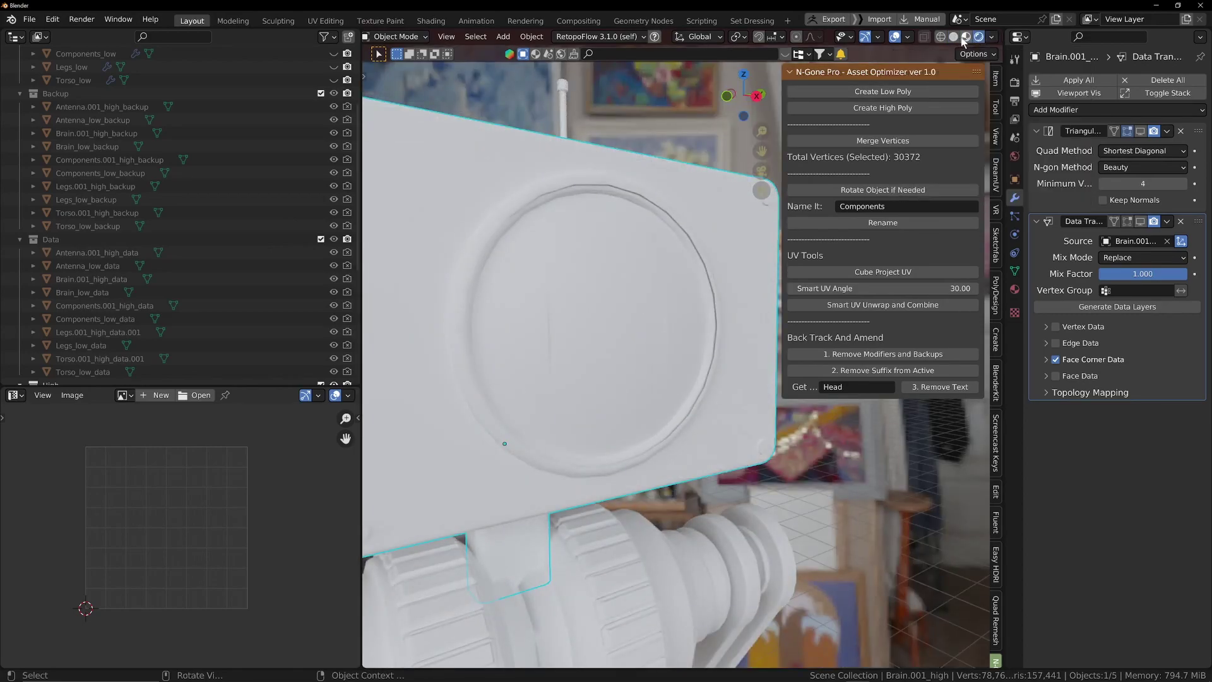
{"action": "left_click", "coordinate": [966, 37]}
{"action": "left_click", "coordinate": [940, 37]}
{"action": "left_click", "coordinate": [954, 36]}
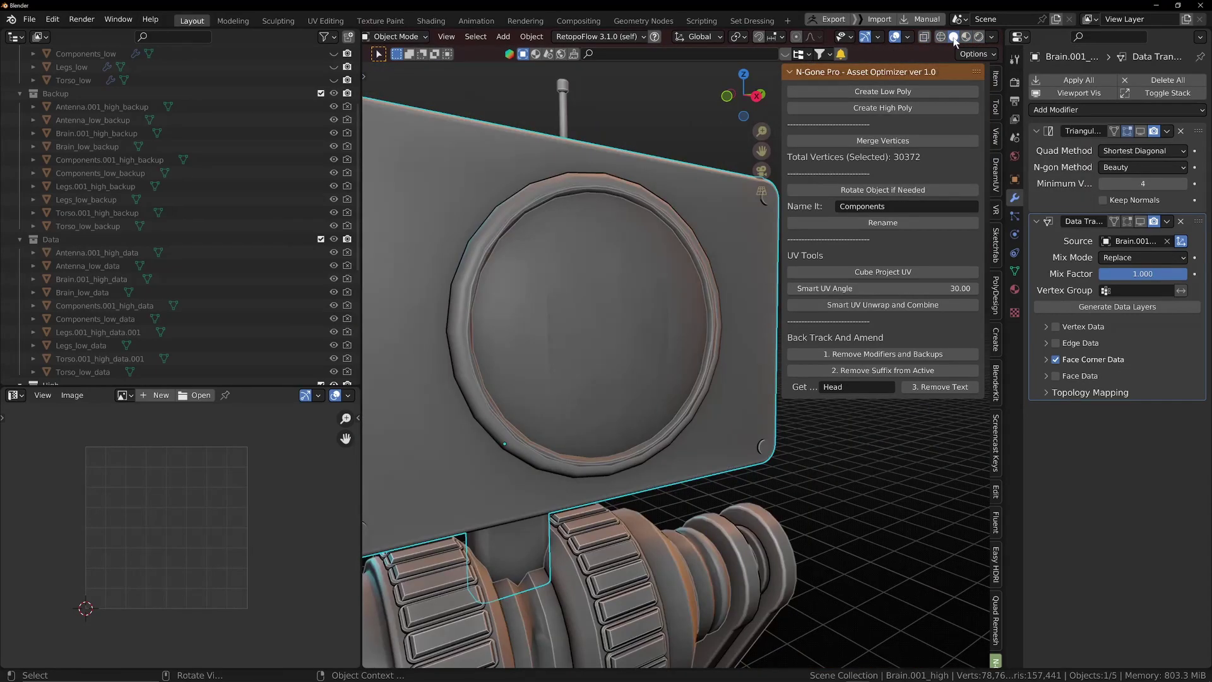
Change the viewport matcap to the blue and orange one, and inspect the head at an angle
{"action": "left_click", "coordinate": [991, 37]}
{"action": "left_click", "coordinate": [978, 131]}
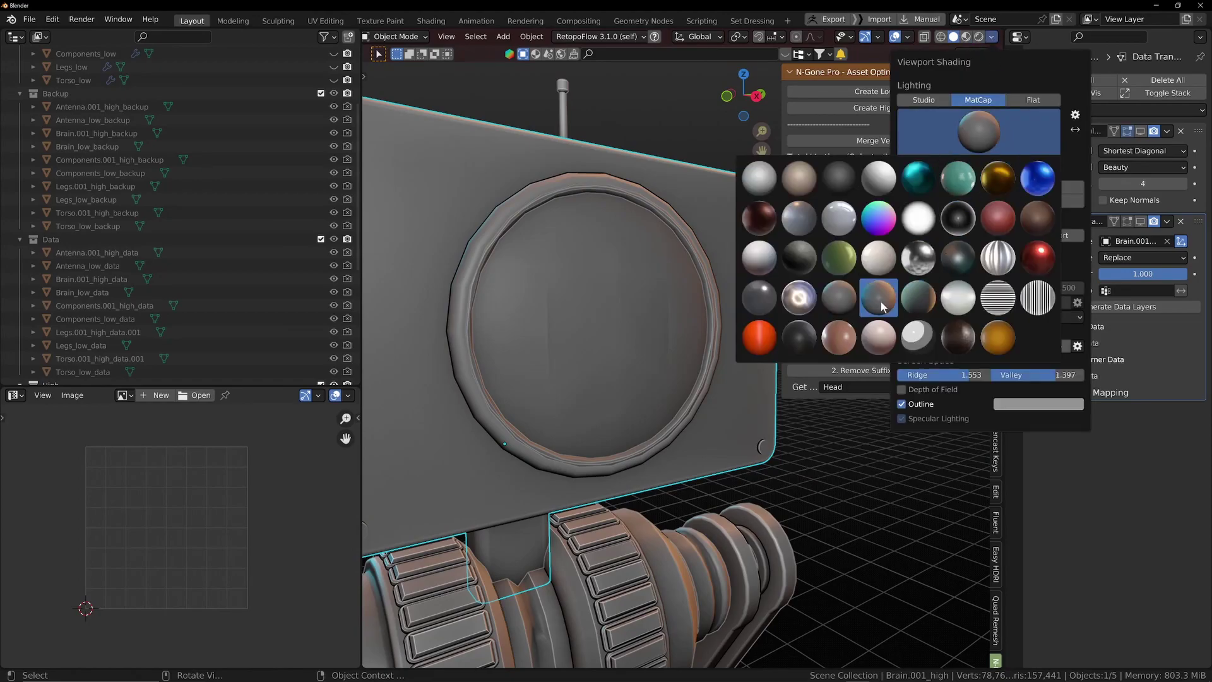
{"action": "left_click", "coordinate": [865, 313]}
{"action": "mouse_move", "coordinate": [758, 331]}
{"action": "middle_mouse_down"}
{"action": "mouse_move", "coordinate": [702, 337]}
{"action": "mouse_move", "coordinate": [703, 304]}
{"action": "mouse_move", "coordinate": [744, 332]}
{"action": "mouse_move", "coordinate": [730, 343]}
{"action": "middle_mouse_up"}
Switch the viewport matcap to the glossy blue one to reveal the lens's surface shading
{"action": "left_click", "coordinate": [991, 37]}
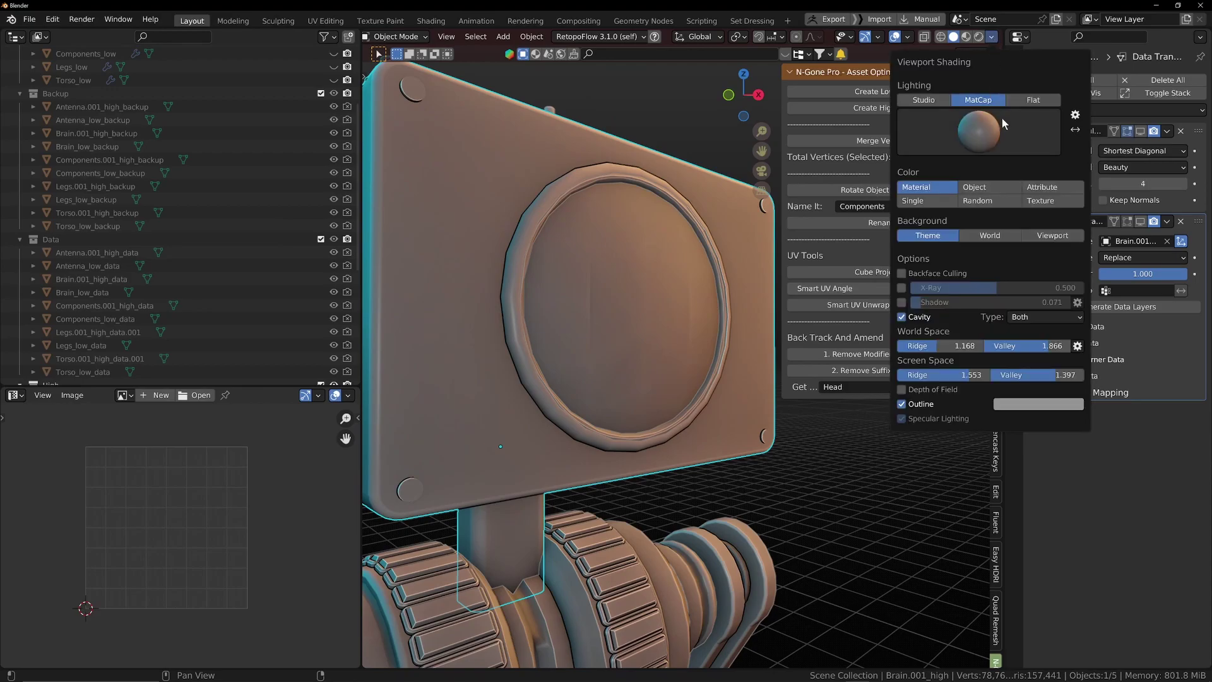
{"action": "left_click", "coordinate": [1010, 125]}
{"action": "left_click", "coordinate": [990, 180]}
{"action": "mouse_move", "coordinate": [694, 265]}
{"action": "middle_mouse_down"}
{"action": "mouse_move", "coordinate": [676, 271]}
{"action": "mouse_move", "coordinate": [686, 235]}
{"action": "mouse_move", "coordinate": [695, 243]}
{"action": "mouse_move", "coordinate": [680, 250]}
{"action": "mouse_move", "coordinate": [642, 236]}
{"action": "mouse_move", "coordinate": [635, 273]}
{"action": "mouse_move", "coordinate": [675, 273]}
{"action": "middle_mouse_up"}
Turn the head's Data Transfer modifier back on in the viewport, and examine the head's shading from the front and side
{"action": "left_click", "coordinate": [1140, 130]}
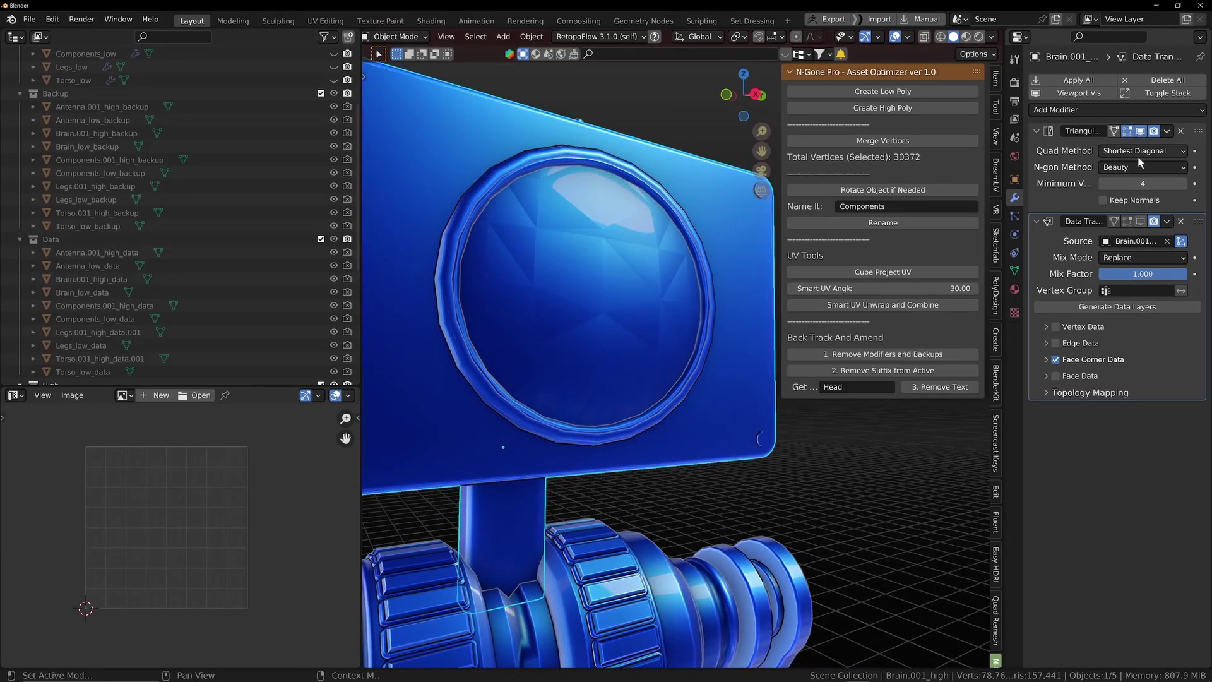
{"action": "left_click", "coordinate": [1140, 221]}
{"action": "mouse_move", "coordinate": [534, 325]}
{"action": "middle_mouse_down"}
{"action": "mouse_move", "coordinate": [550, 335]}
{"action": "mouse_move", "coordinate": [563, 325]}
{"action": "mouse_move", "coordinate": [595, 360]}
{"action": "mouse_move", "coordinate": [521, 376]}
{"action": "mouse_move", "coordinate": [569, 366]}
{"action": "mouse_move", "coordinate": [509, 366]}
{"action": "mouse_move", "coordinate": [623, 393]}
{"action": "mouse_move", "coordinate": [657, 355]}
{"action": "mouse_move", "coordinate": [646, 369]}
{"action": "mouse_move", "coordinate": [588, 363]}
{"action": "mouse_move", "coordinate": [566, 397]}
{"action": "mouse_move", "coordinate": [620, 352]}
{"action": "mouse_move", "coordinate": [646, 413]}
{"action": "mouse_move", "coordinate": [637, 467]}
{"action": "mouse_move", "coordinate": [565, 414]}
{"action": "mouse_move", "coordinate": [649, 403]}
{"action": "mouse_move", "coordinate": [572, 408]}
{"action": "middle_mouse_up"}
{"action": "scroll", "coordinate": [521, 376], "scroll_direction": "down", "scroll_amount": 4}
{"action": "scroll", "coordinate": [622, 393], "scroll_direction": "up", "scroll_amount": 4}
{"action": "scroll", "coordinate": [636, 365], "scroll_direction": "down", "scroll_amount": 5}
{"action": "scroll", "coordinate": [646, 370], "scroll_direction": "up", "scroll_amount": 4}
{"action": "scroll", "coordinate": [645, 370], "scroll_direction": "down", "scroll_amount": 3}
{"action": "scroll", "coordinate": [589, 399], "scroll_direction": "down", "scroll_amount": 2}
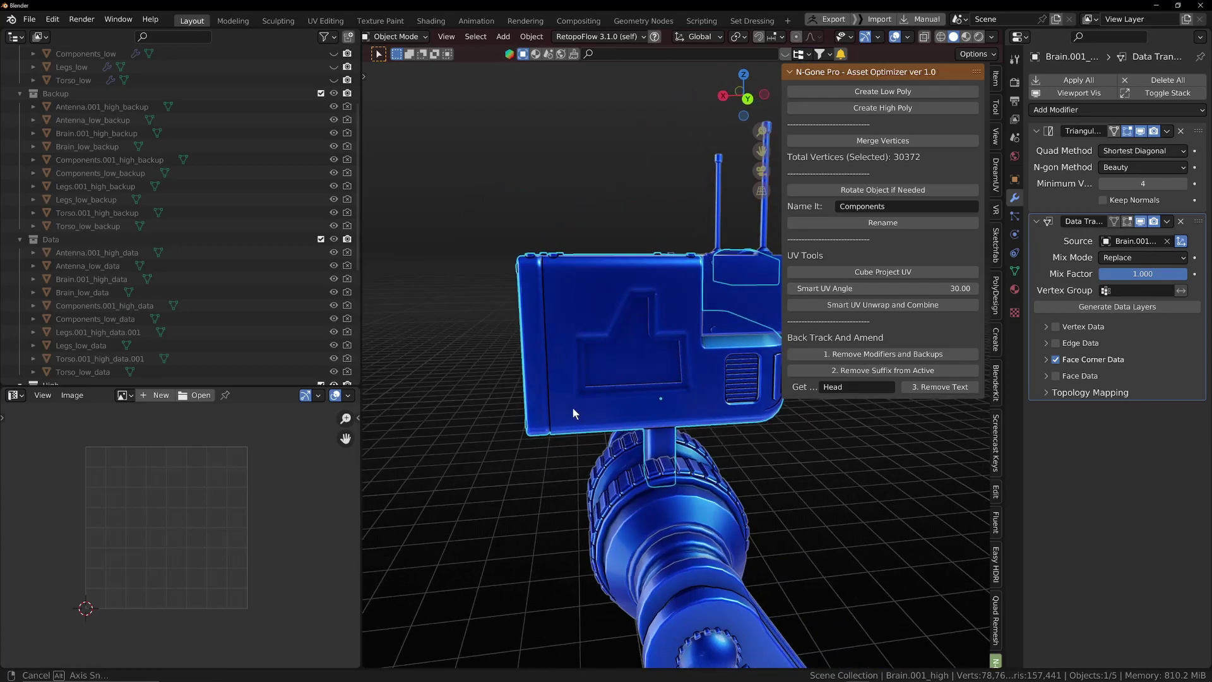
{"action": "scroll", "coordinate": [572, 385], "scroll_direction": "down", "scroll_amount": 2}
Return the viewport matcap to the dark grey one with an orange rim, and show the whole robot
{"action": "left_click", "coordinate": [993, 36]}
{"action": "left_click", "coordinate": [985, 131]}
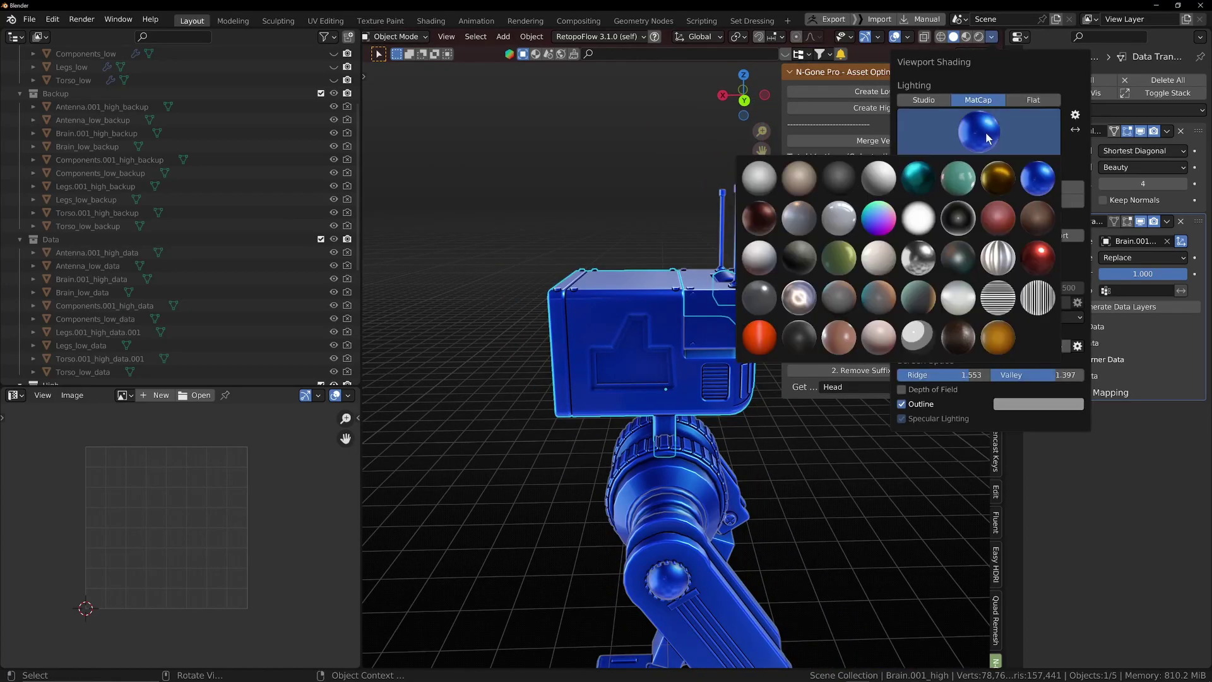
{"action": "left_click", "coordinate": [841, 298]}
{"action": "middle_click_drag", "start_coordinate": [530, 392], "coordinate": [599, 367]}
{"action": "scroll", "coordinate": [647, 375], "scroll_direction": "down", "scroll_amount": 3}
Select all robot parts and review the objects organized in the Low, Backup, Data and High collections
{"action": "left_click_drag", "start_coordinate": [543, 184], "coordinate": [733, 597]}
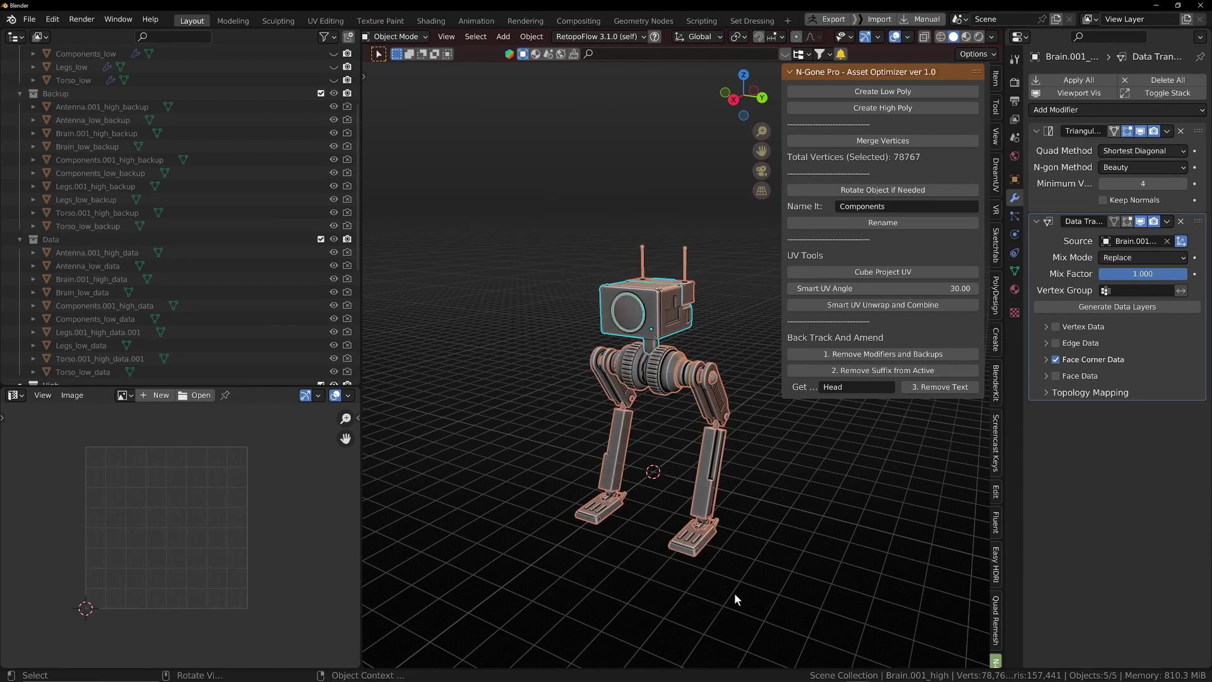
{"action": "scroll", "coordinate": [190, 177], "scroll_direction": "up", "scroll_amount": 5}
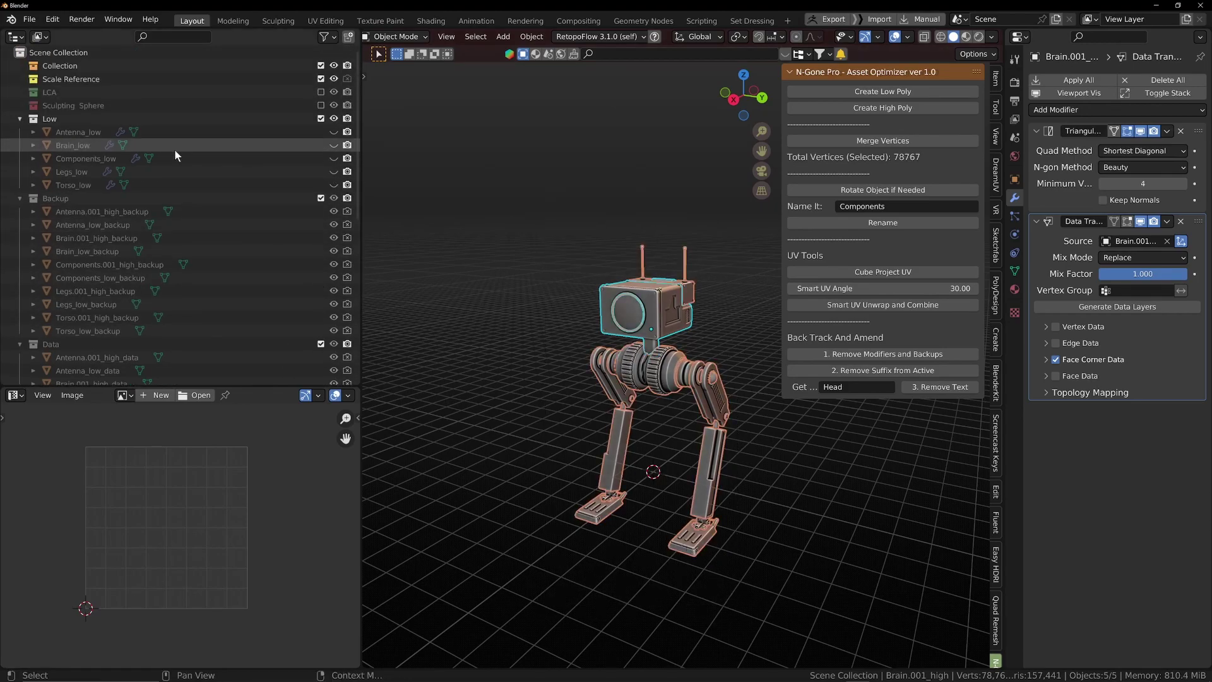
{"action": "scroll", "coordinate": [183, 170], "scroll_direction": "down", "scroll_amount": 12}
{"action": "scroll", "coordinate": [203, 253], "scroll_direction": "down", "scroll_amount": 2}
{"action": "scroll", "coordinate": [204, 261], "scroll_direction": "up", "scroll_amount": 8}
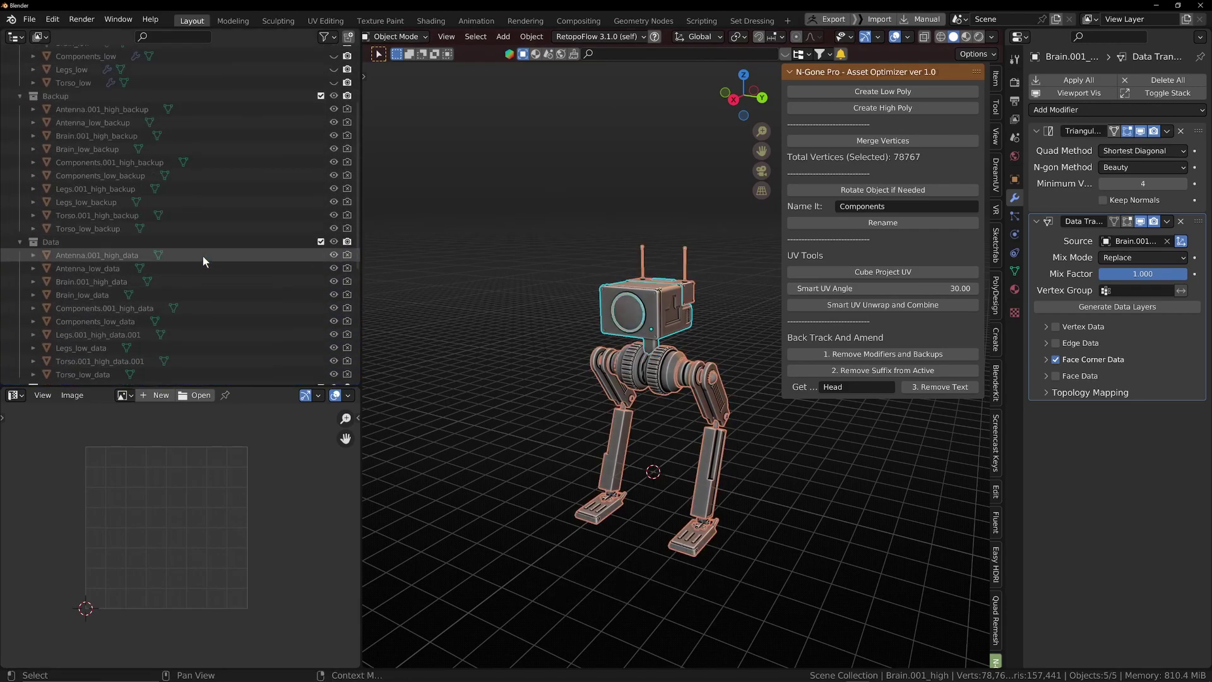
{"action": "scroll", "coordinate": [204, 262], "scroll_direction": "down", "scroll_amount": 8}
{"action": "scroll", "coordinate": [202, 256], "scroll_direction": "up", "scroll_amount": 1}
{"action": "scroll", "coordinate": [130, 239], "scroll_direction": "down", "scroll_amount": 2}
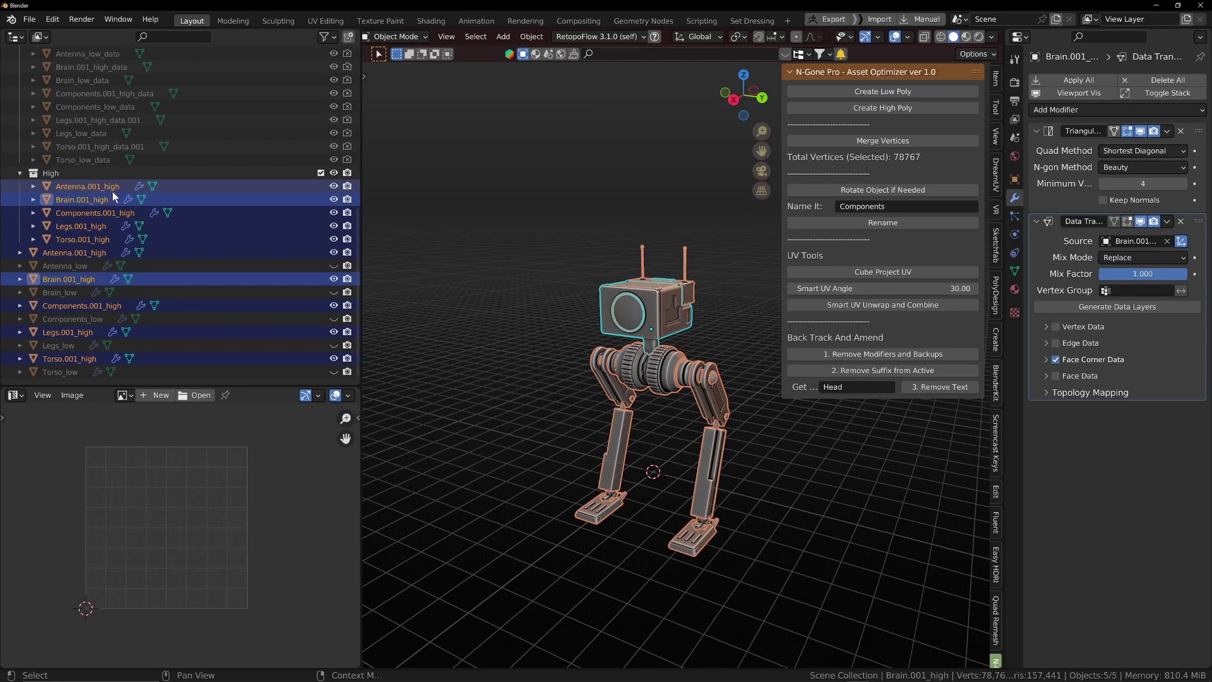
{"action": "scroll", "coordinate": [113, 196], "scroll_direction": "up", "scroll_amount": 12}
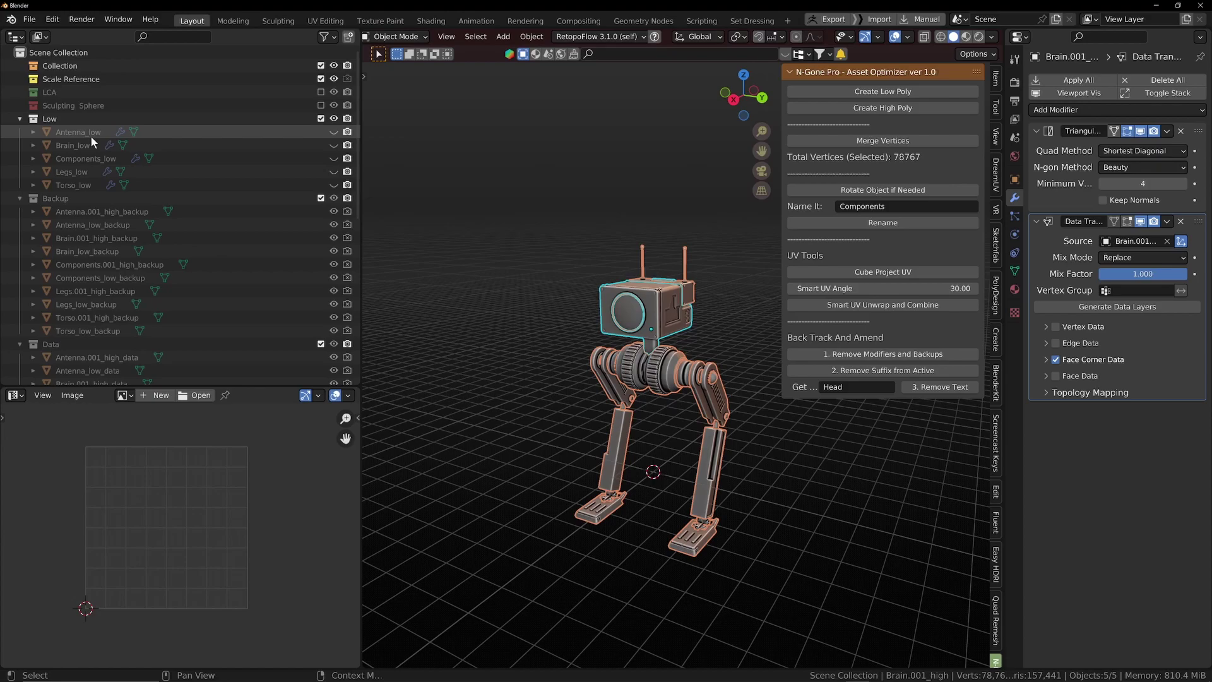
{"action": "scroll", "coordinate": [99, 190], "scroll_direction": "down", "scroll_amount": 10}
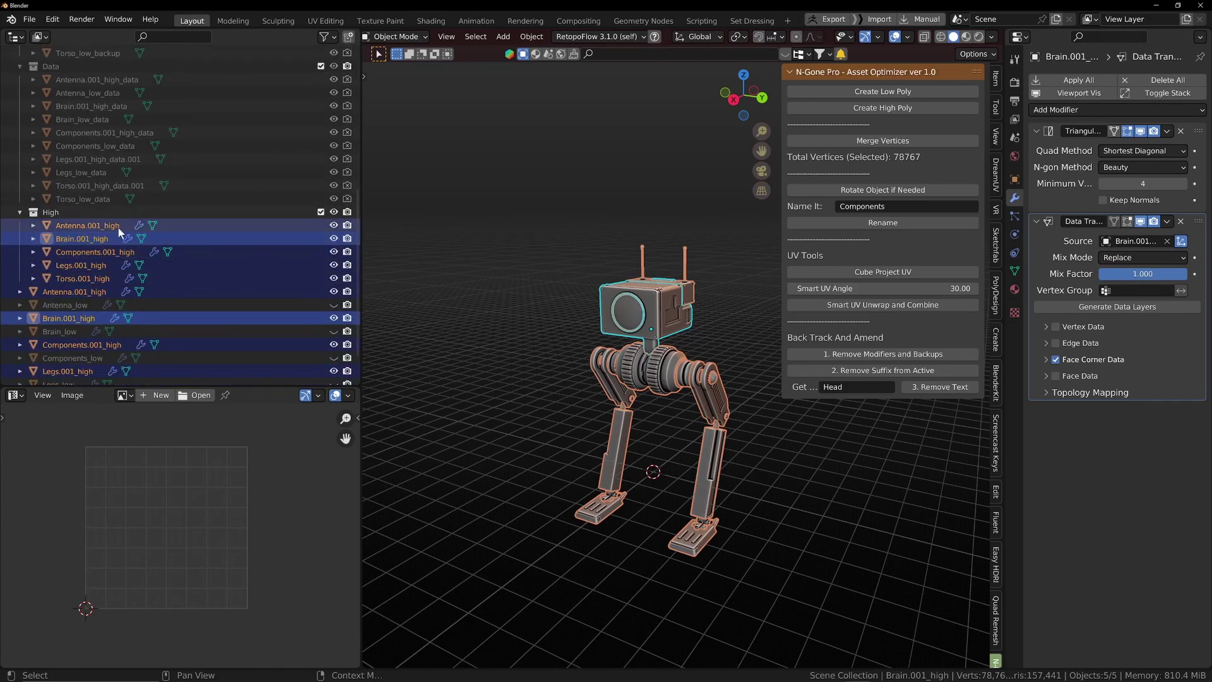
{"action": "scroll", "coordinate": [108, 229], "scroll_direction": "up", "scroll_amount": 10}
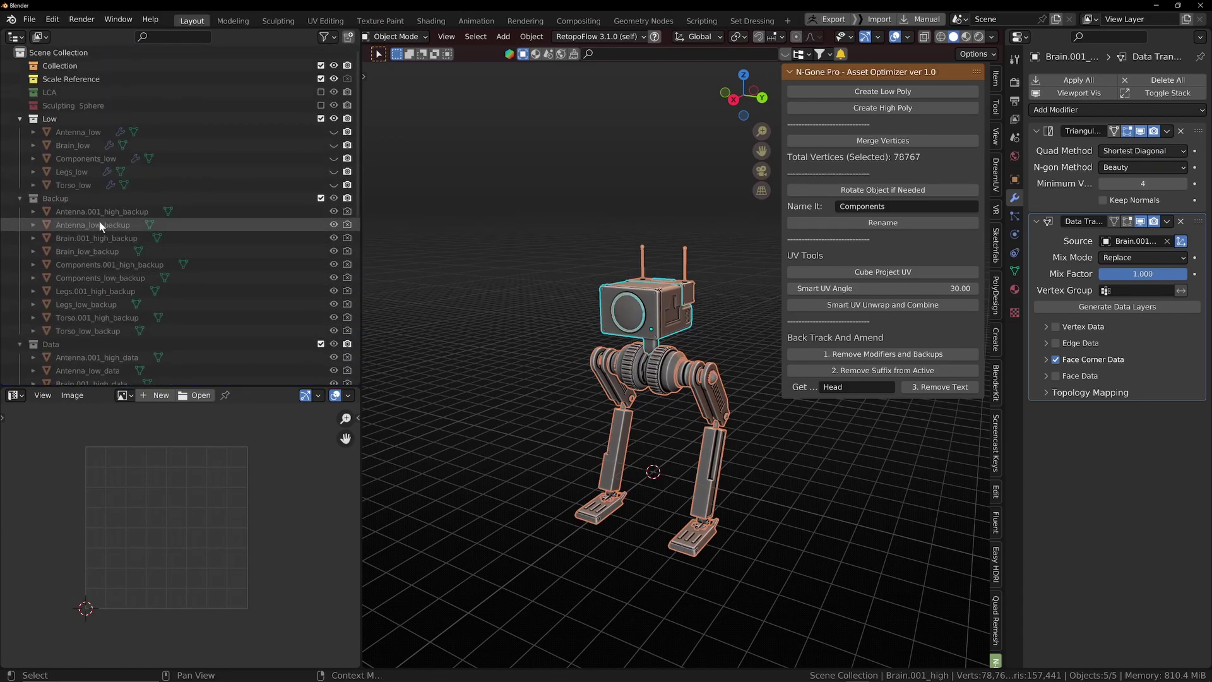
{"action": "scroll", "coordinate": [77, 238], "scroll_direction": "down", "scroll_amount": 10}
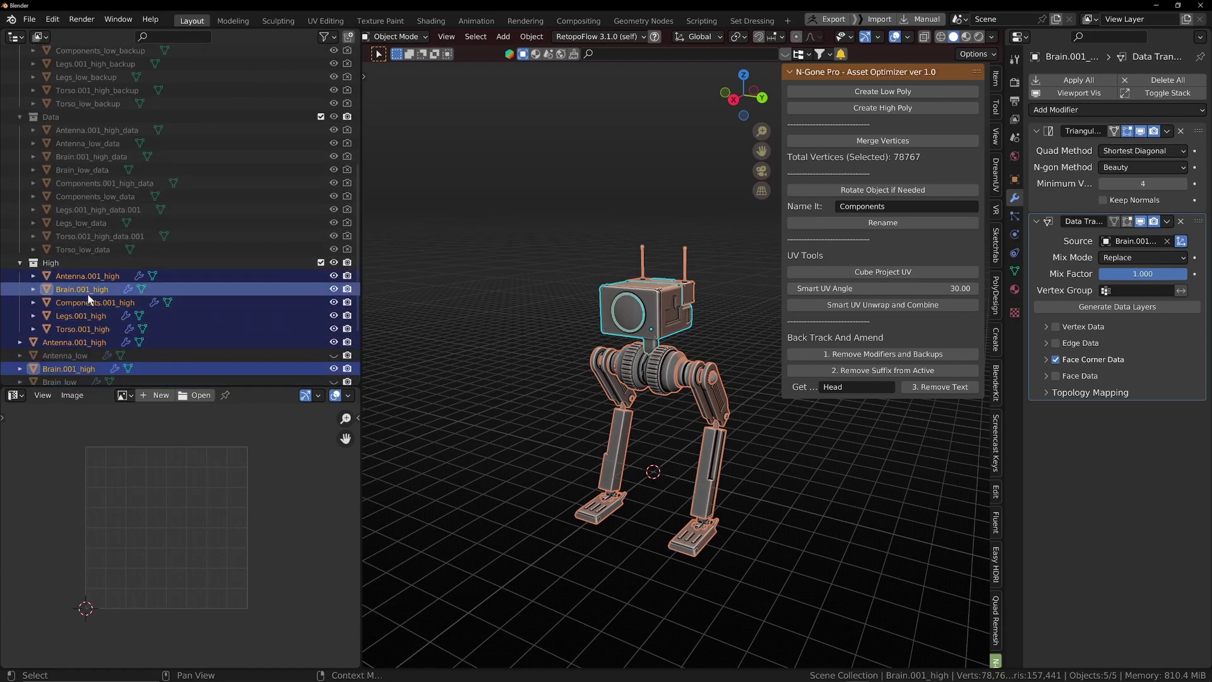
{"action": "scroll", "coordinate": [91, 284], "scroll_direction": "down", "scroll_amount": 2}
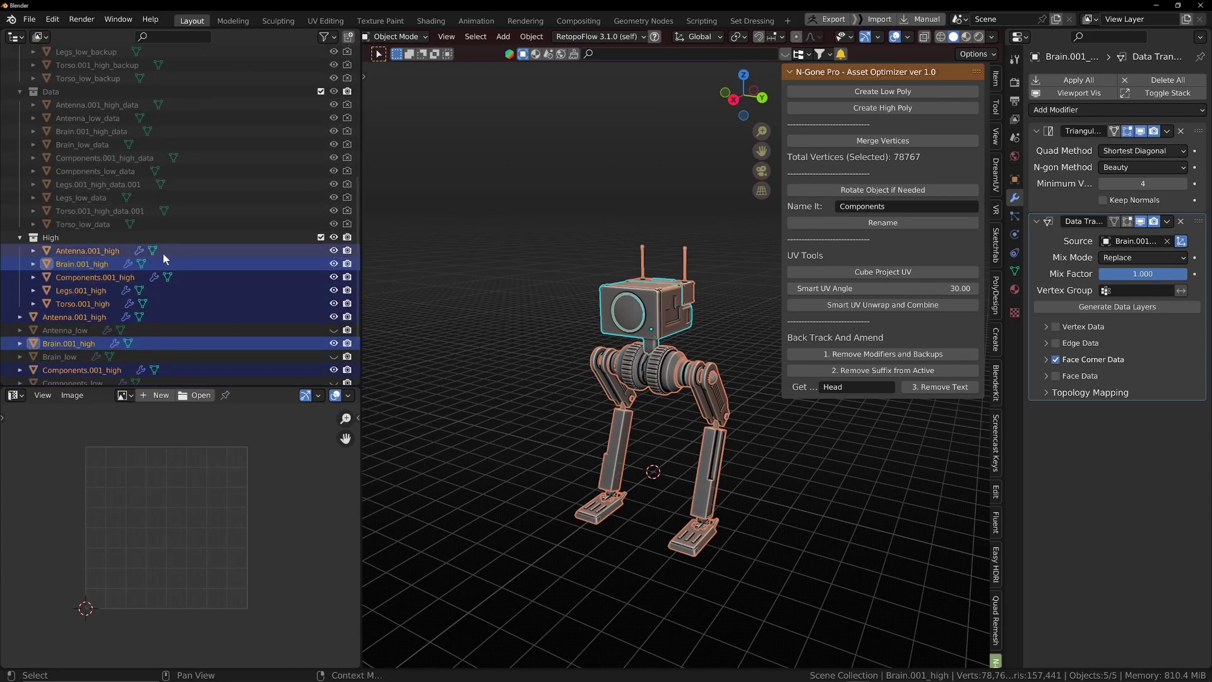
Remove the text ".001" from the names of all five selected high-poly robot parts
{"action": "left_click_drag", "start_coordinate": [417, 168], "coordinate": [767, 573]}
{"action": "scroll", "coordinate": [720, 513], "scroll_direction": "up", "scroll_amount": 3}
{"action": "scroll", "coordinate": [705, 487], "scroll_direction": "down", "scroll_amount": 4}
{"action": "scroll", "coordinate": [706, 487], "scroll_direction": "up", "scroll_amount": 1}
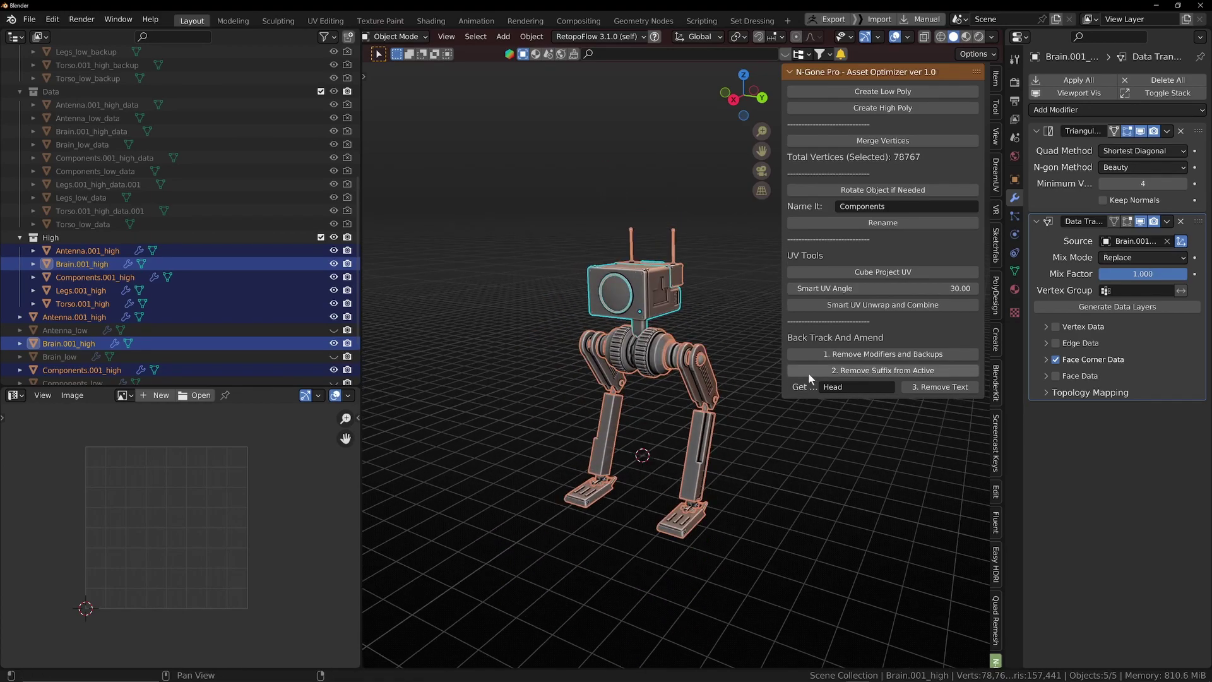
{"action": "left_click_drag", "start_coordinate": [783, 374], "coordinate": [718, 375]}
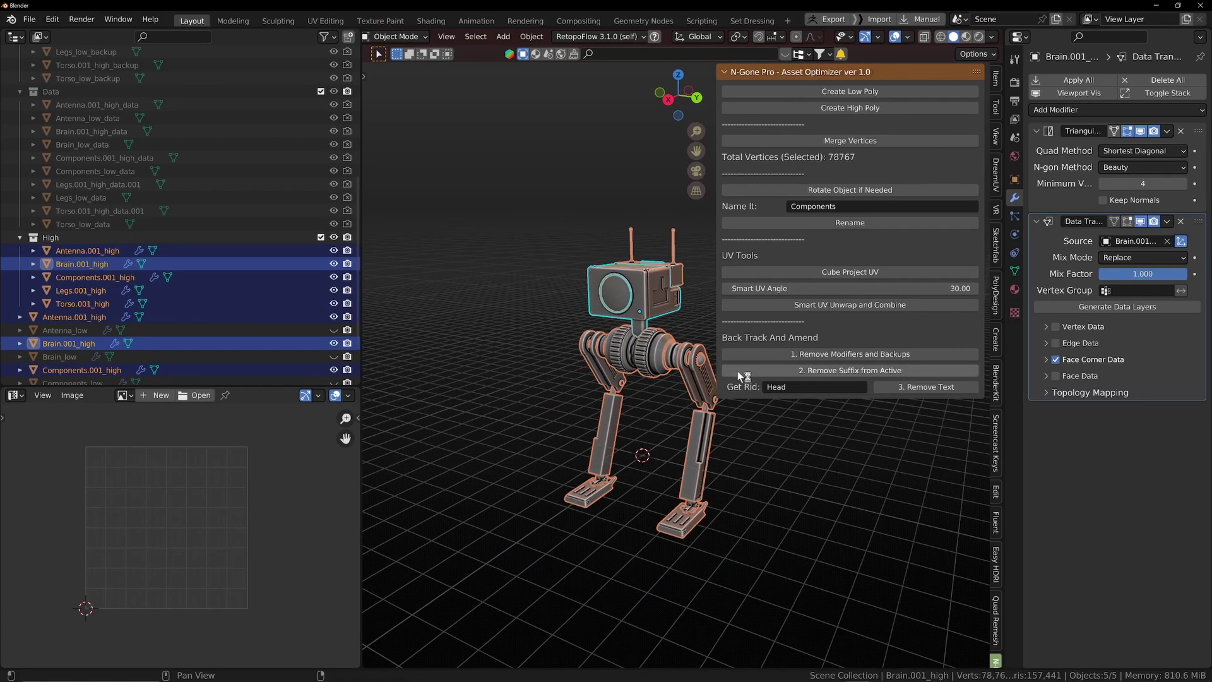
{"action": "left_click", "coordinate": [799, 387]}
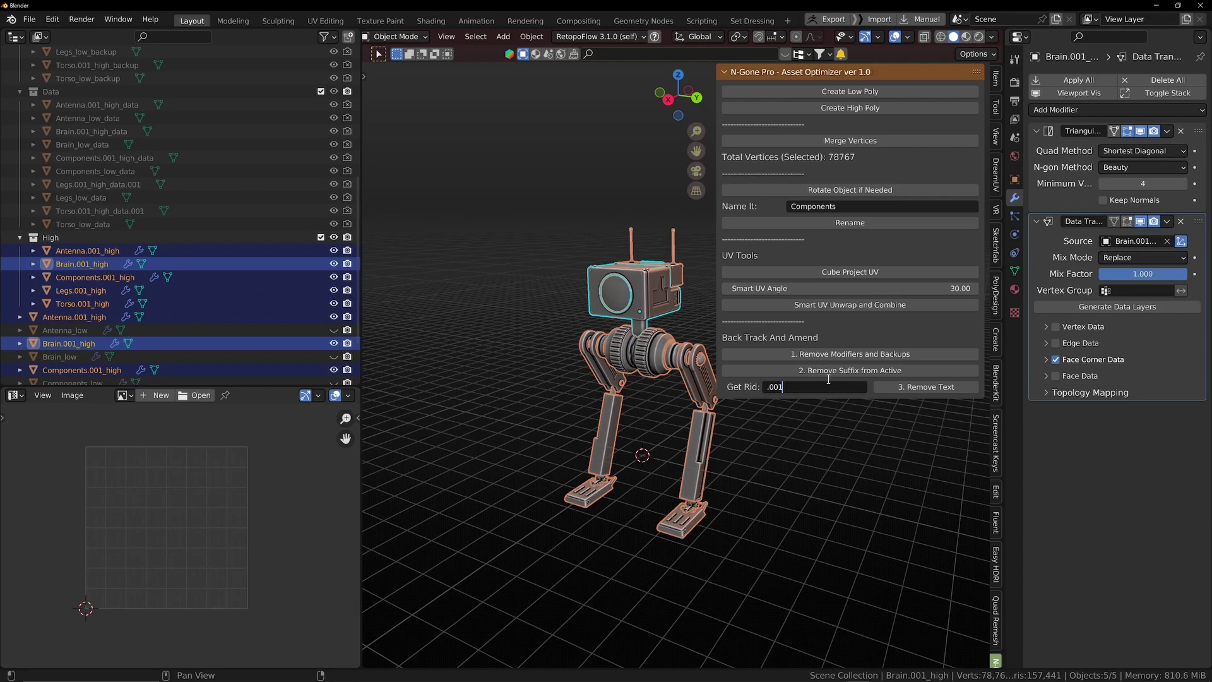
{"action": "left_click", "coordinate": [929, 389]}
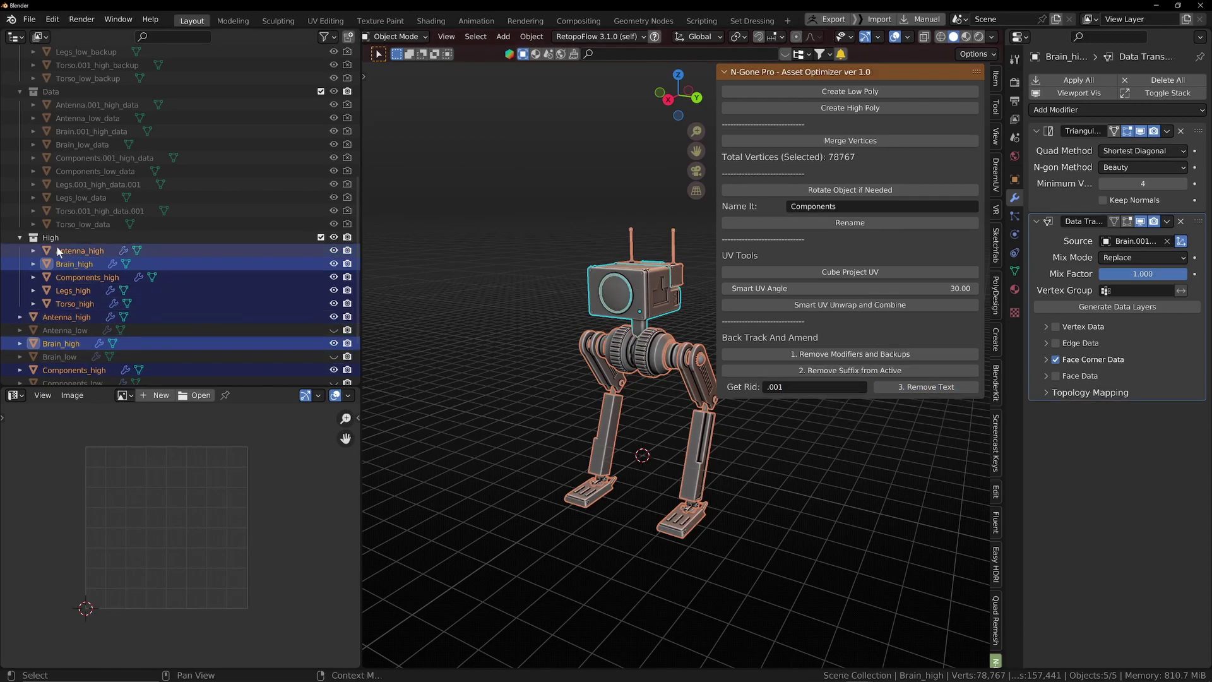
{"action": "middle_click_drag", "start_coordinate": [498, 377], "coordinate": [517, 449]}
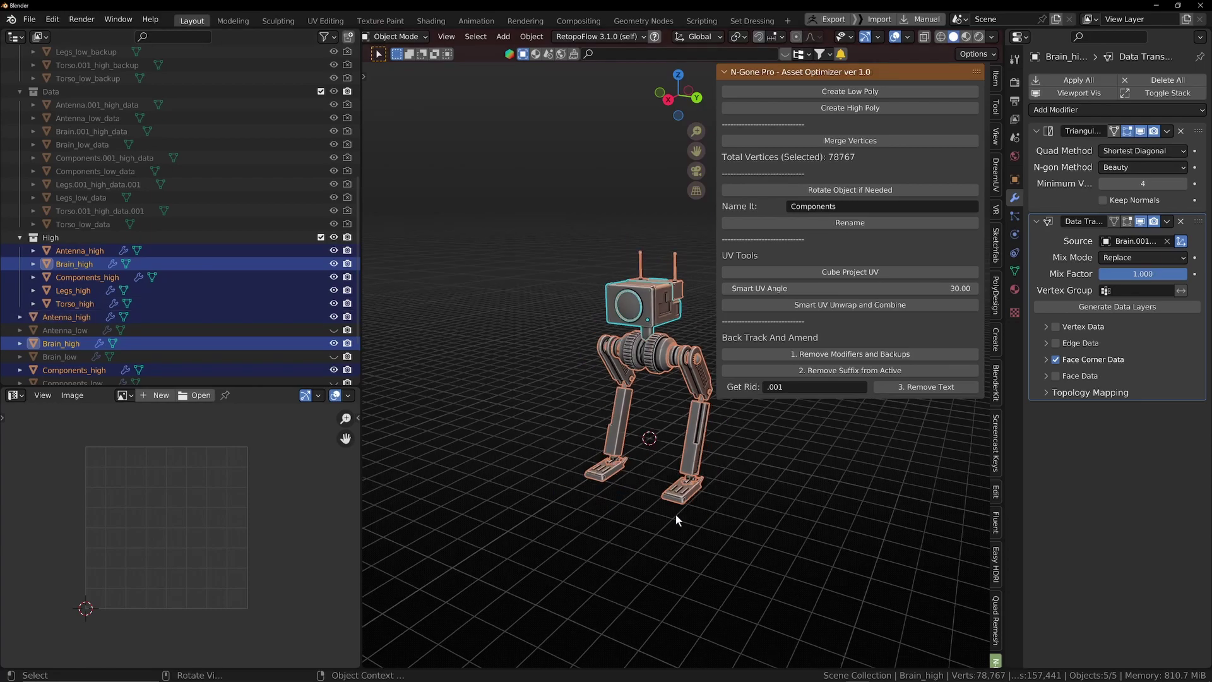
{"action": "middle_click_drag", "start_coordinate": [672, 442], "coordinate": [630, 509]}
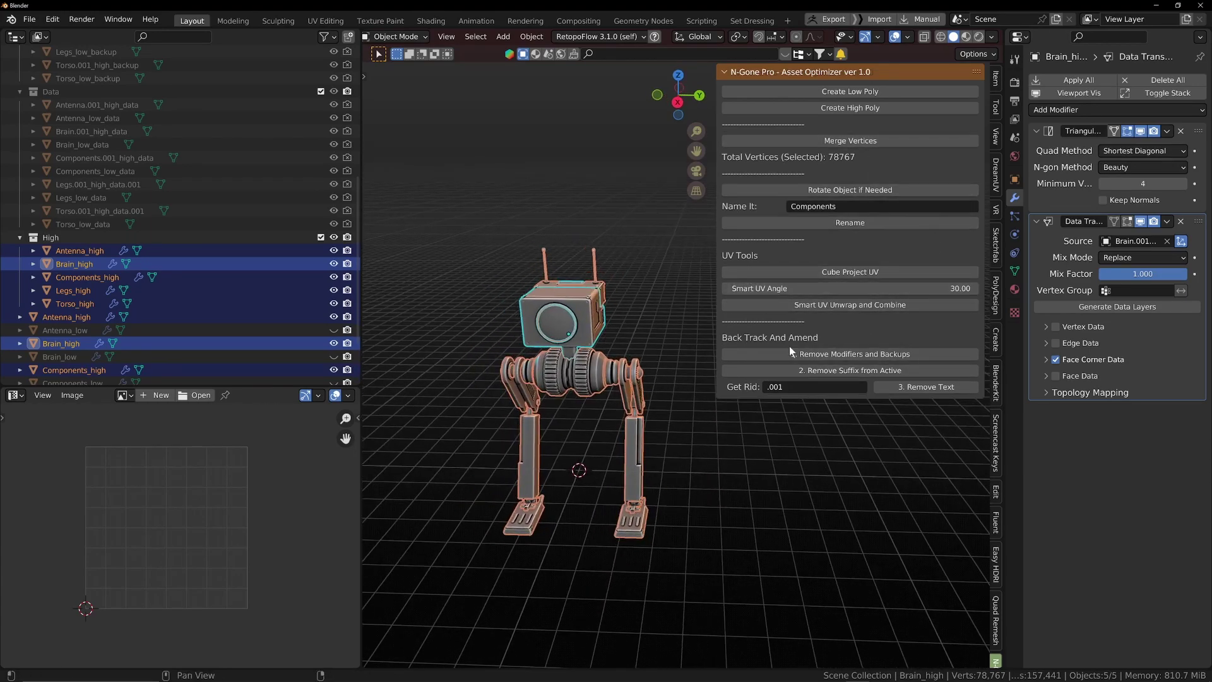
Reselect all five high-poly robot parts
{"action": "middle_click_drag", "start_coordinate": [669, 305], "coordinate": [657, 372]}
{"action": "left_click", "coordinate": [602, 334]}
{"action": "middle_click_drag", "start_coordinate": [601, 334], "coordinate": [649, 410]}
{"action": "left_click", "coordinate": [563, 242], "text": "shift"}
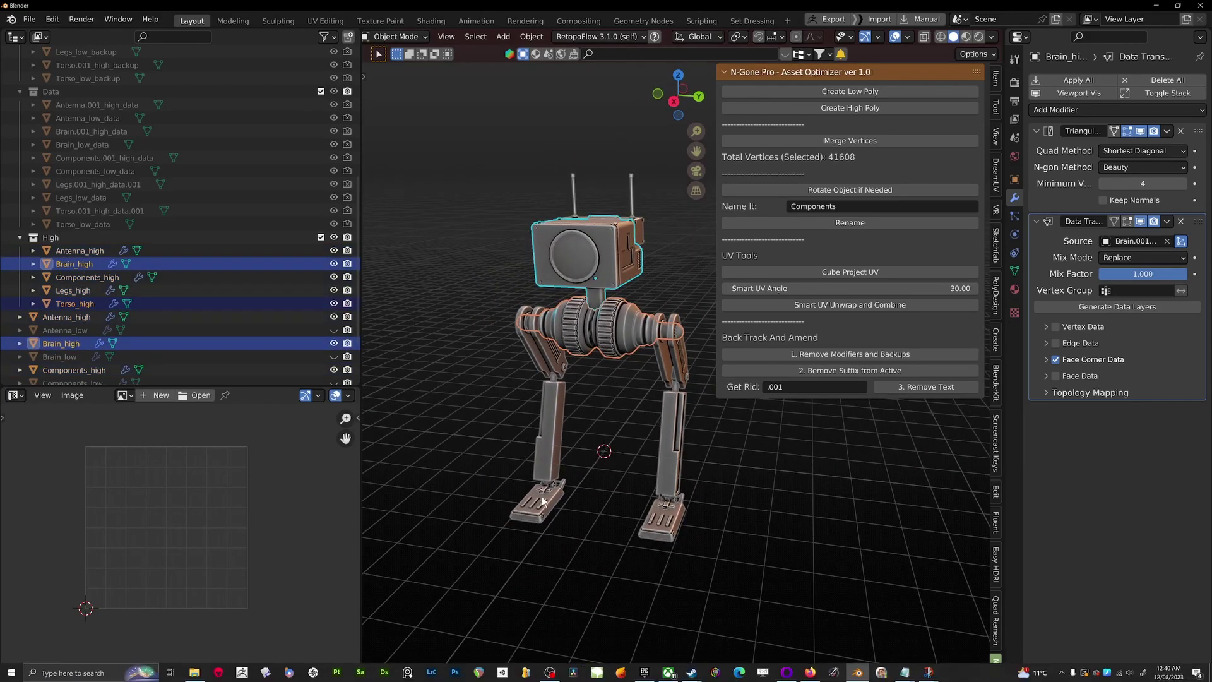
{"action": "middle_click_drag", "start_coordinate": [509, 374], "coordinate": [566, 407]}
{"action": "left_click_drag", "start_coordinate": [477, 200], "coordinate": [708, 566]}
{"action": "middle_click_drag", "start_coordinate": [707, 566], "coordinate": [606, 442]}
Review the objects listed in the Low, Backup, Data and High collections
{"action": "scroll", "coordinate": [192, 287], "scroll_direction": "up", "scroll_amount": 7}
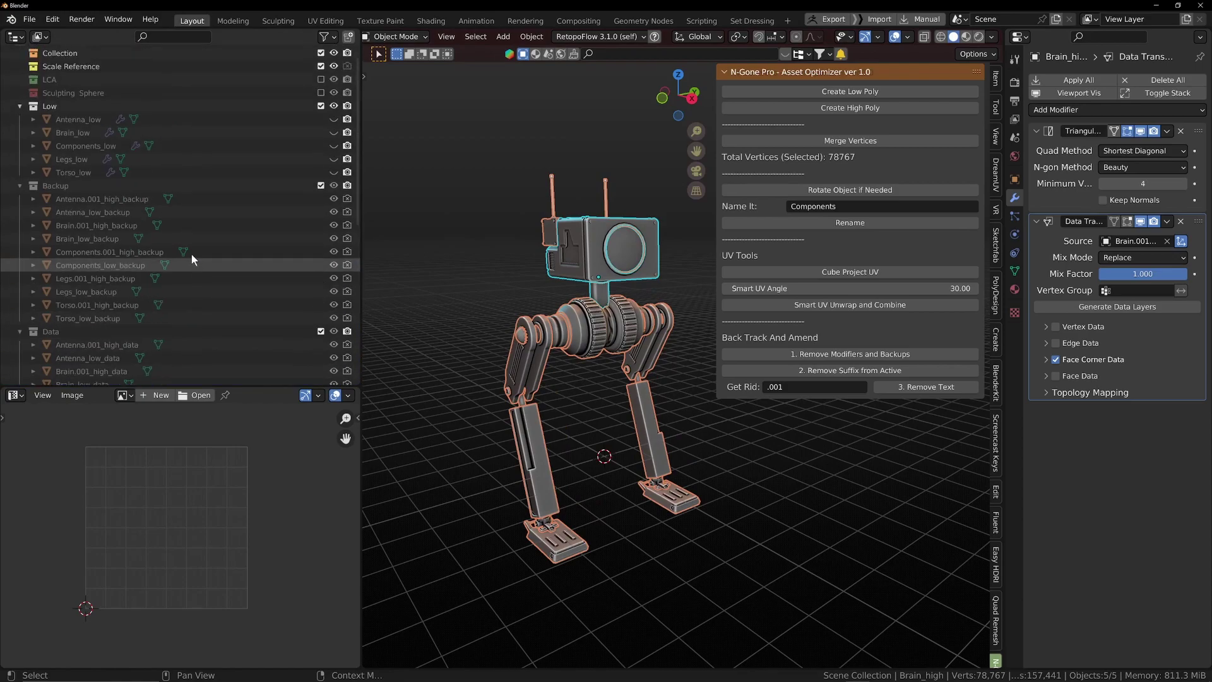
{"action": "scroll", "coordinate": [139, 168], "scroll_direction": "down", "scroll_amount": 6}
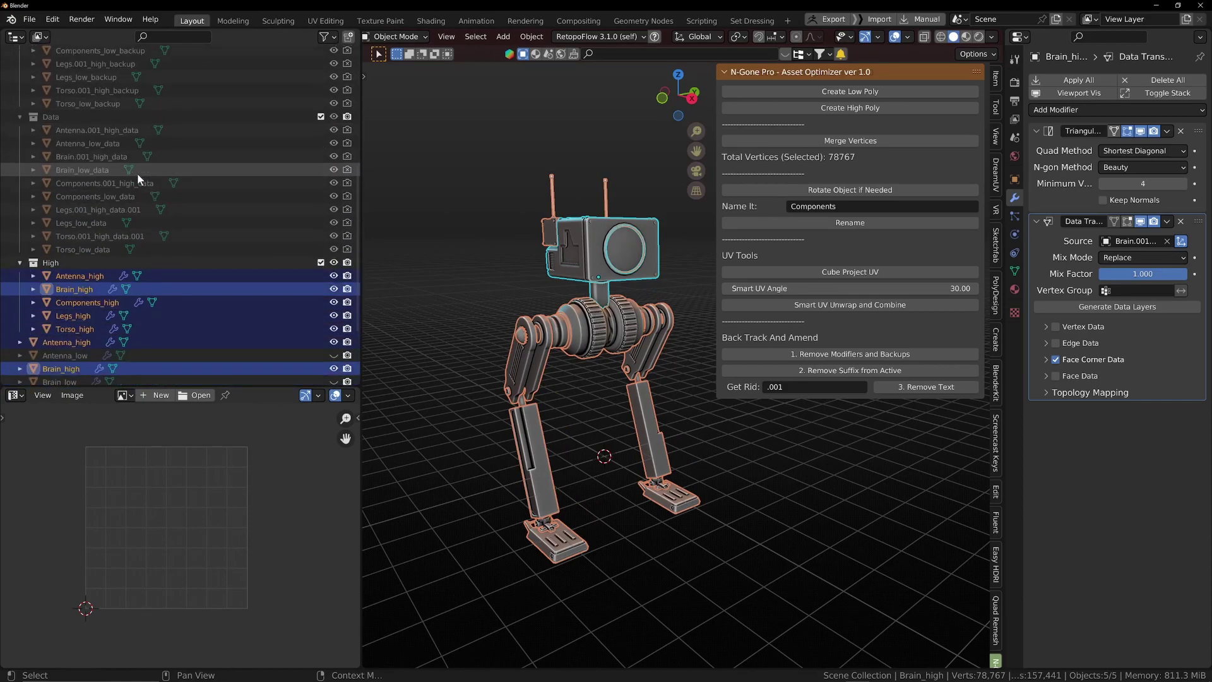
{"action": "scroll", "coordinate": [107, 176], "scroll_direction": "up", "scroll_amount": 5}
{"action": "scroll", "coordinate": [164, 240], "scroll_direction": "down", "scroll_amount": 5}
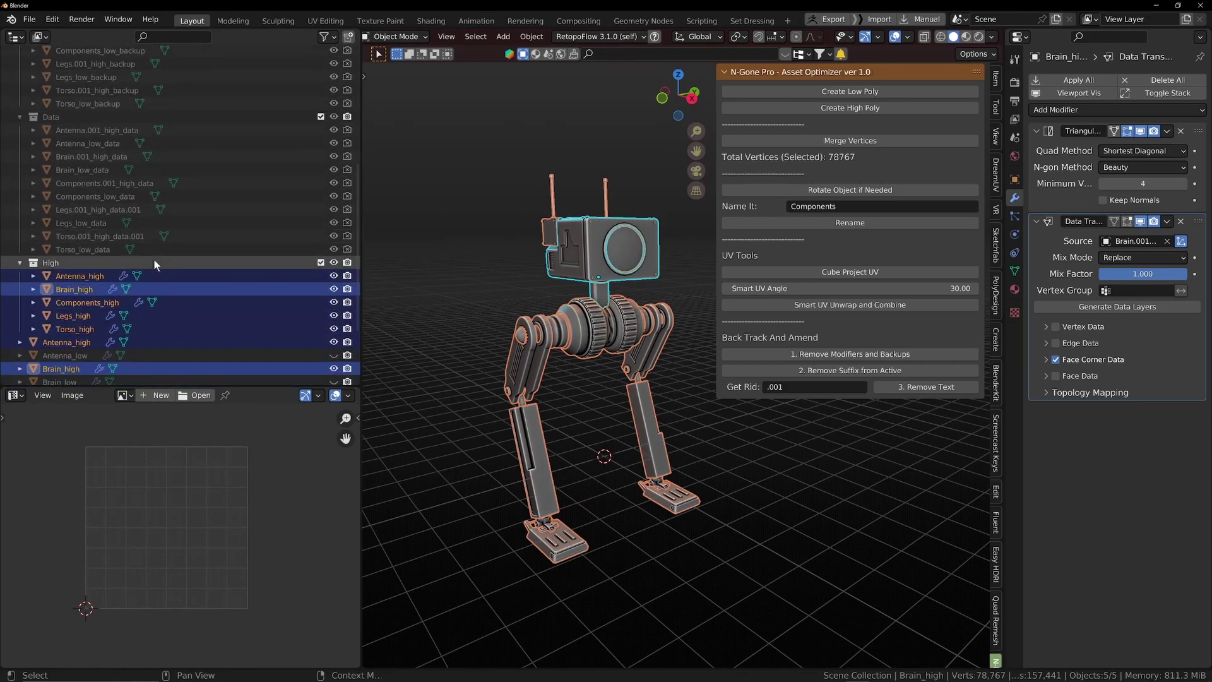
{"action": "scroll", "coordinate": [158, 262], "scroll_direction": "up", "scroll_amount": 4}
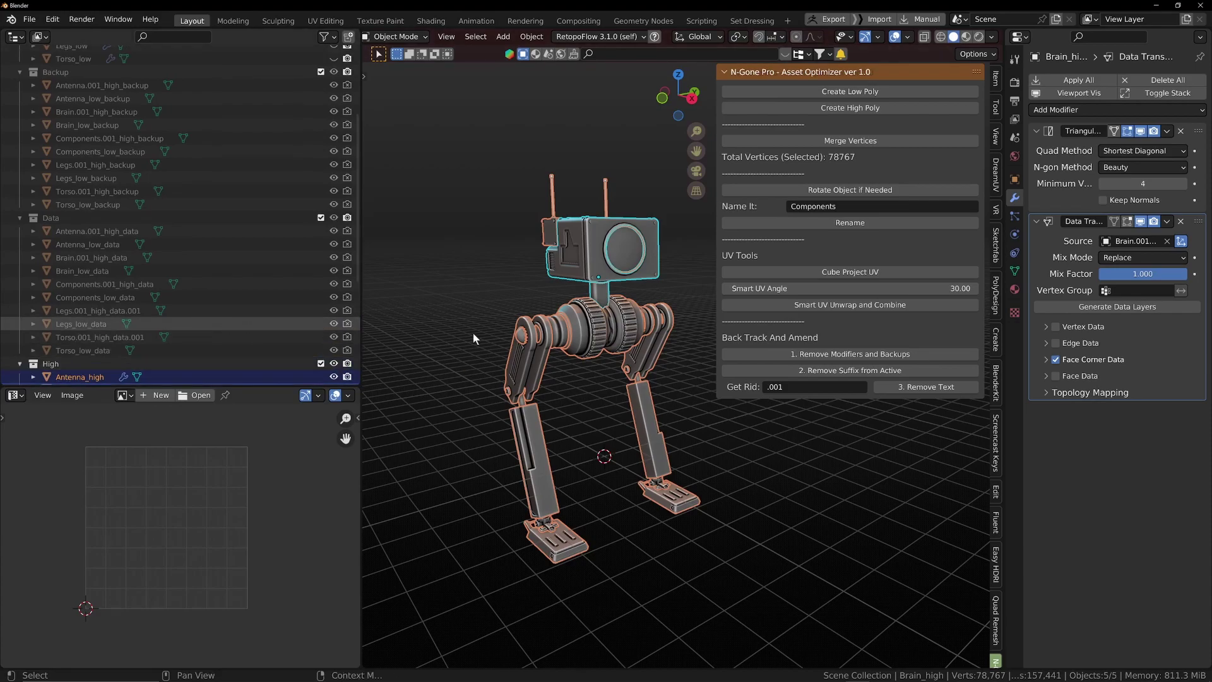
{"action": "scroll", "coordinate": [328, 327], "scroll_direction": "down", "scroll_amount": 1}
{"action": "scroll", "coordinate": [536, 347], "scroll_direction": "down", "scroll_amount": 3}
{"action": "scroll", "coordinate": [192, 339], "scroll_direction": "down", "scroll_amount": 2}
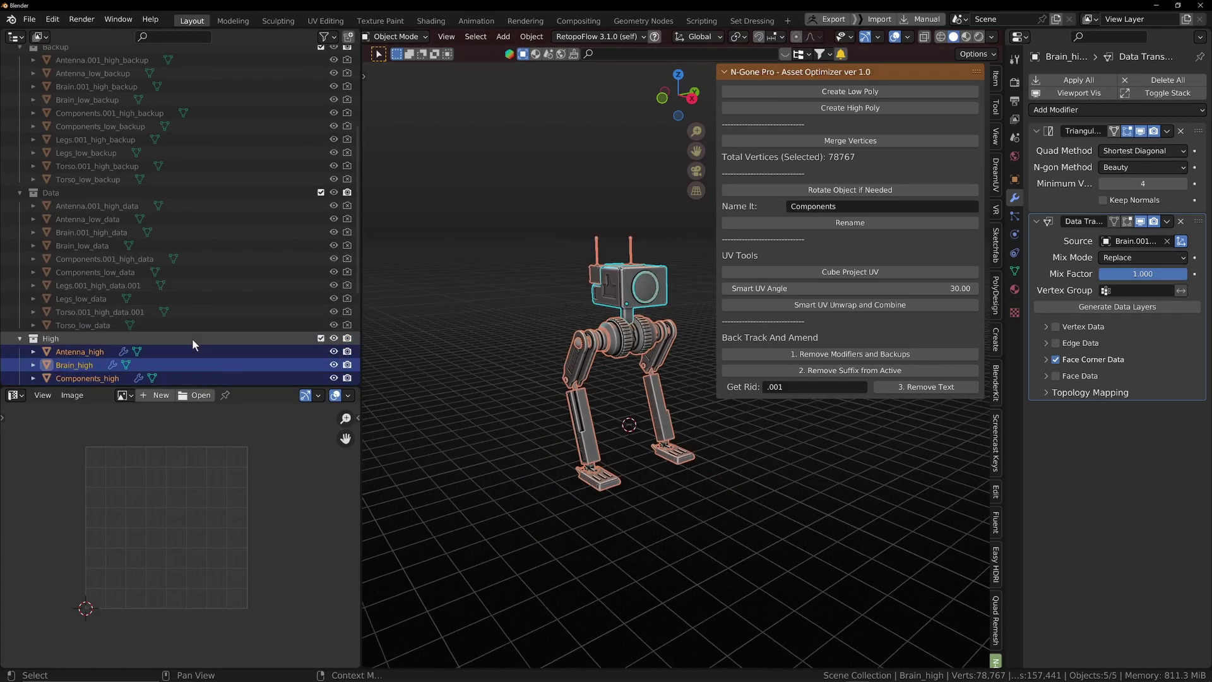
Remove the modifiers and backups of the selected high-poly robot parts, and strip the "_high" suffix from their names
{"action": "left_click", "coordinate": [807, 355]}
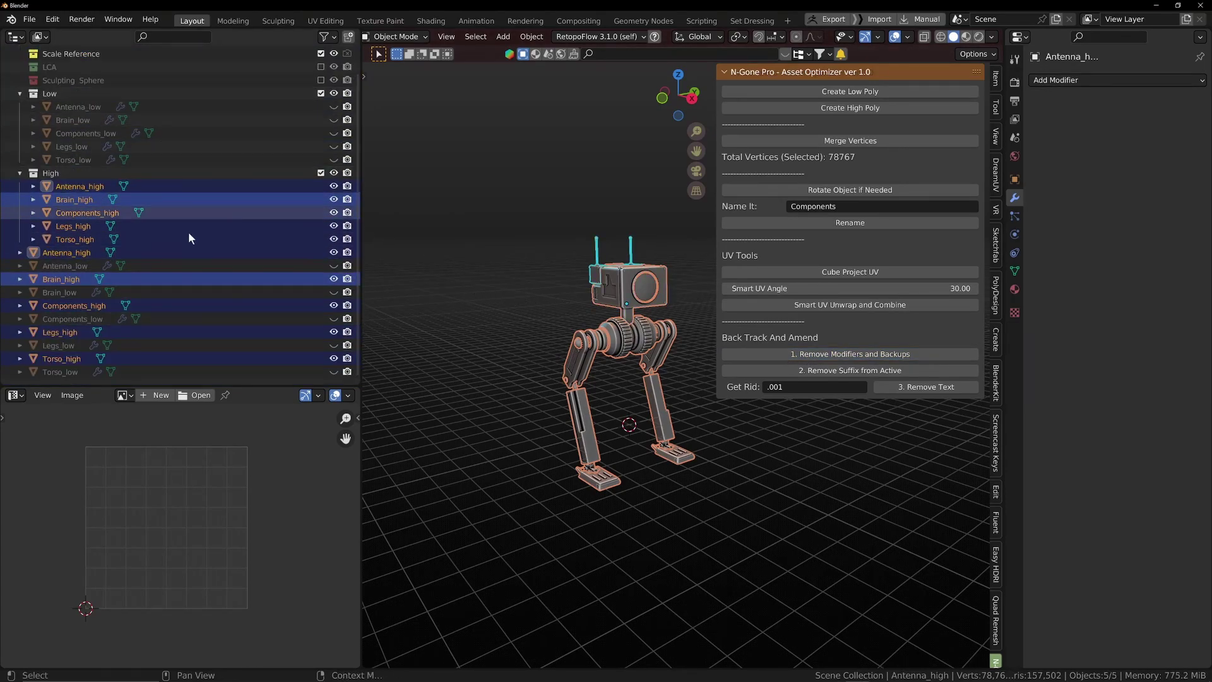
{"action": "middle_click_drag", "start_coordinate": [657, 369], "coordinate": [627, 408]}
{"action": "scroll", "coordinate": [627, 403], "scroll_direction": "down", "scroll_amount": 1}
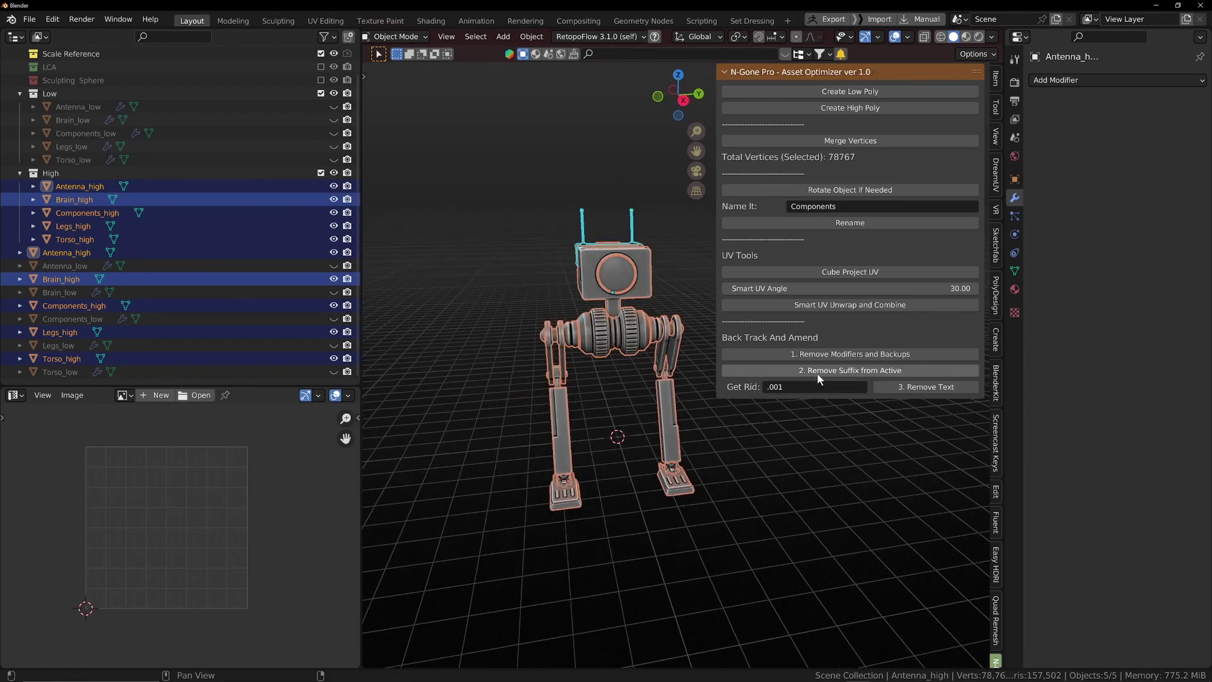
{"action": "left_click", "coordinate": [823, 370]}
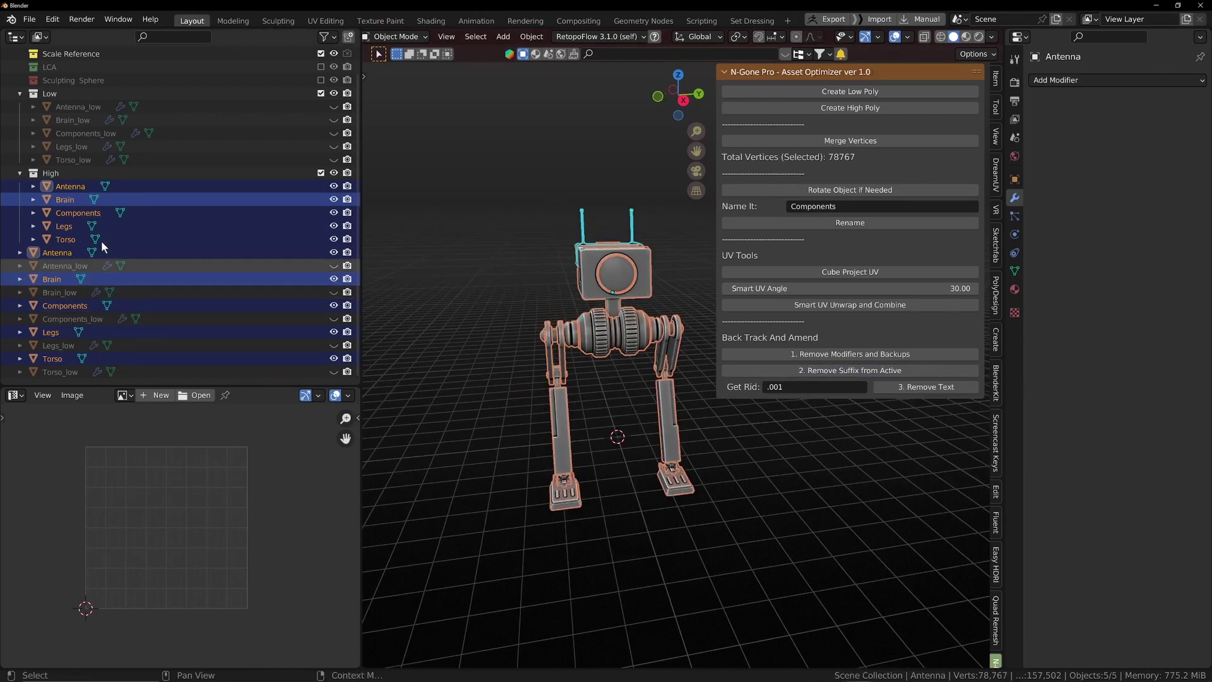
Delete the five parts from Antenna to Torso in the High collection, along with the High collection itself
{"action": "left_click", "coordinate": [71, 187]}
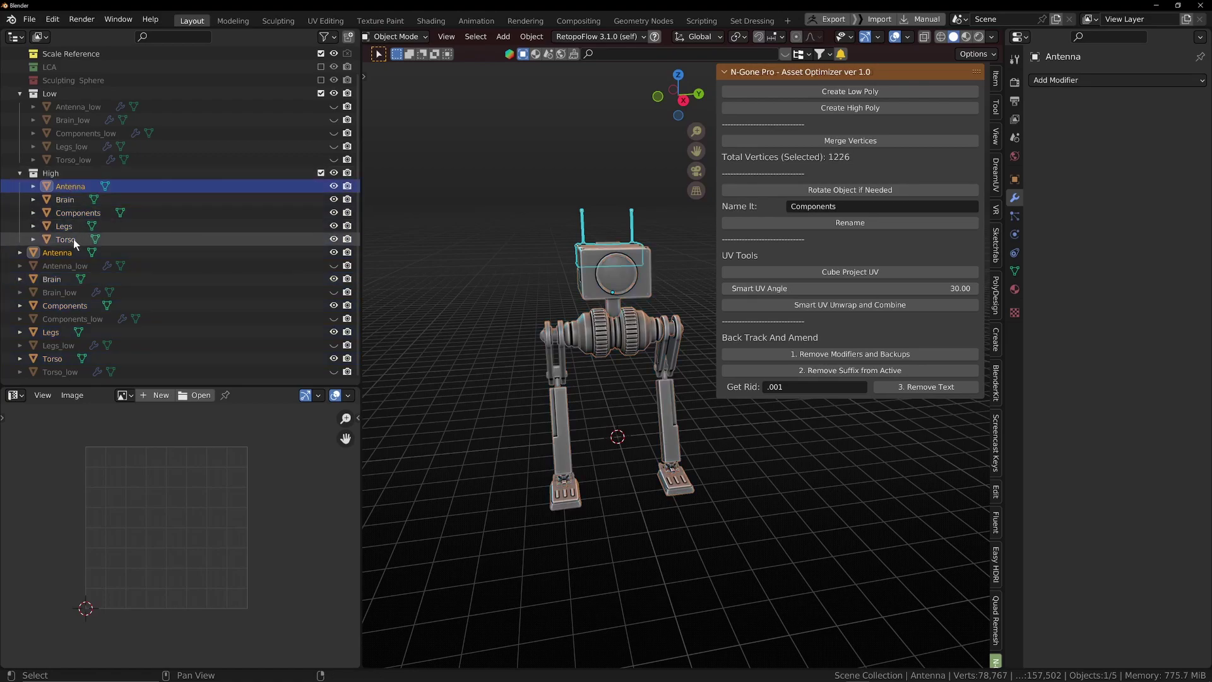
{"action": "left_click", "coordinate": [74, 239], "text": "shift"}
{"action": "key", "text": "Delete"}
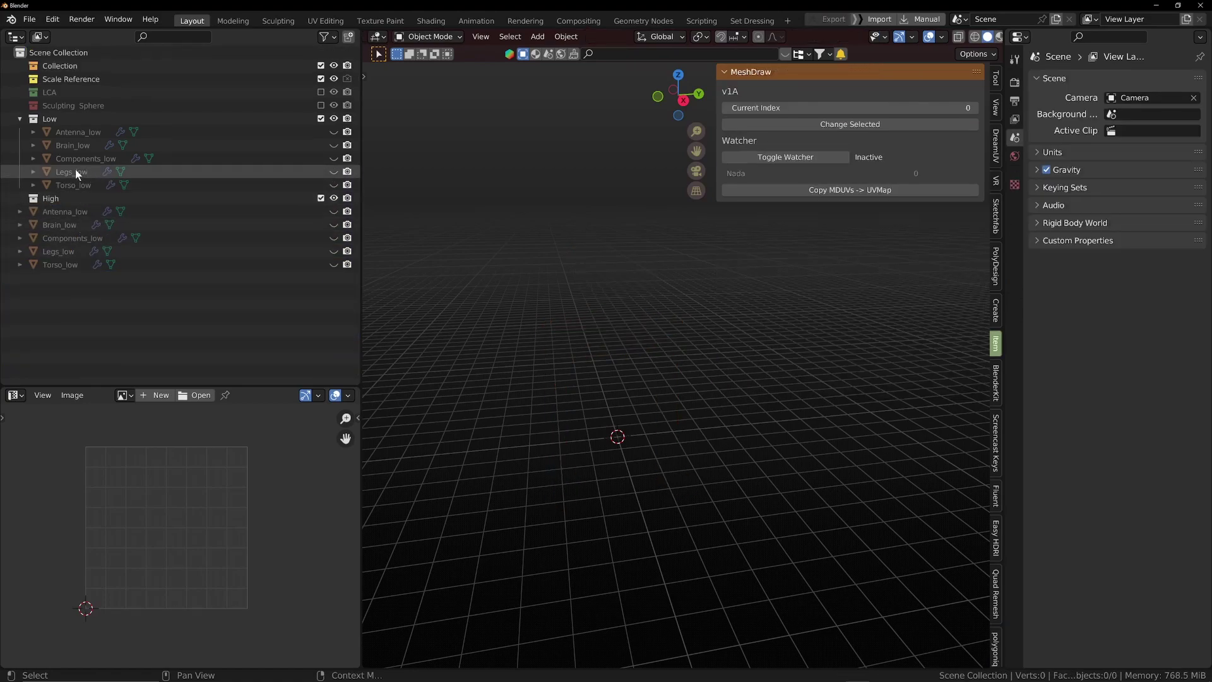
{"action": "left_click", "coordinate": [53, 201]}
{"action": "key", "text": "Delete"}
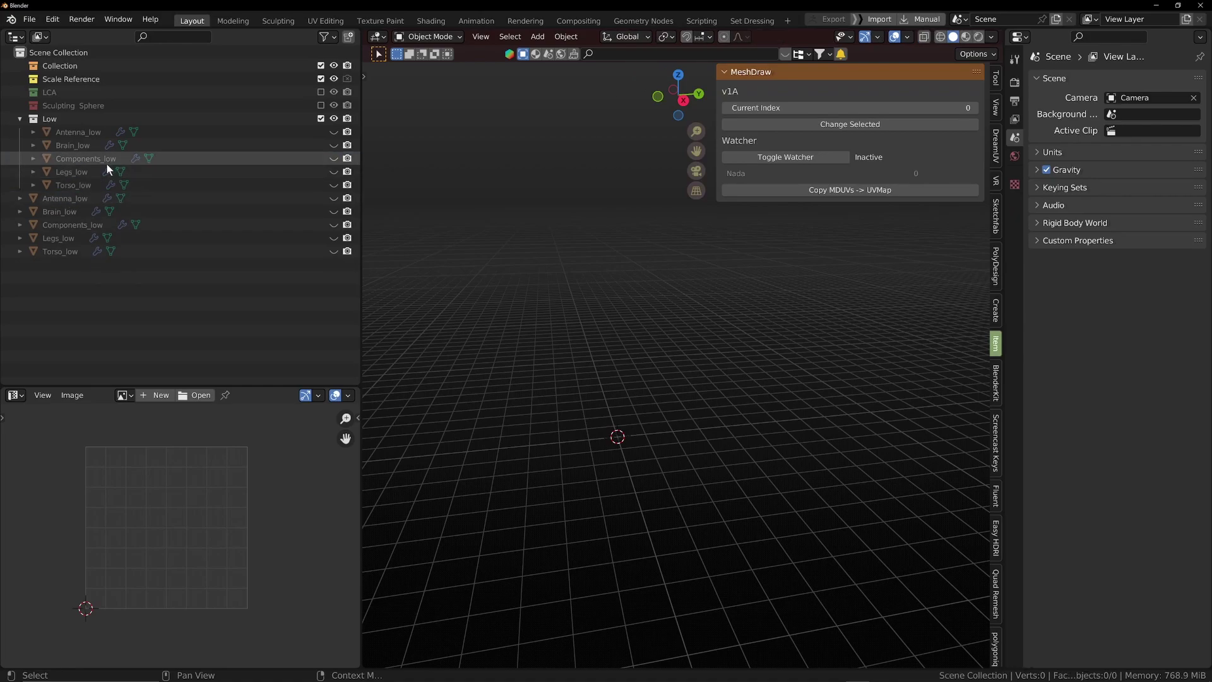
Unhide Antenna_low, Brain_low, Components_low, Legs_low and Torso_low, and select all five low-poly parts
{"action": "left_click", "coordinate": [81, 118]}
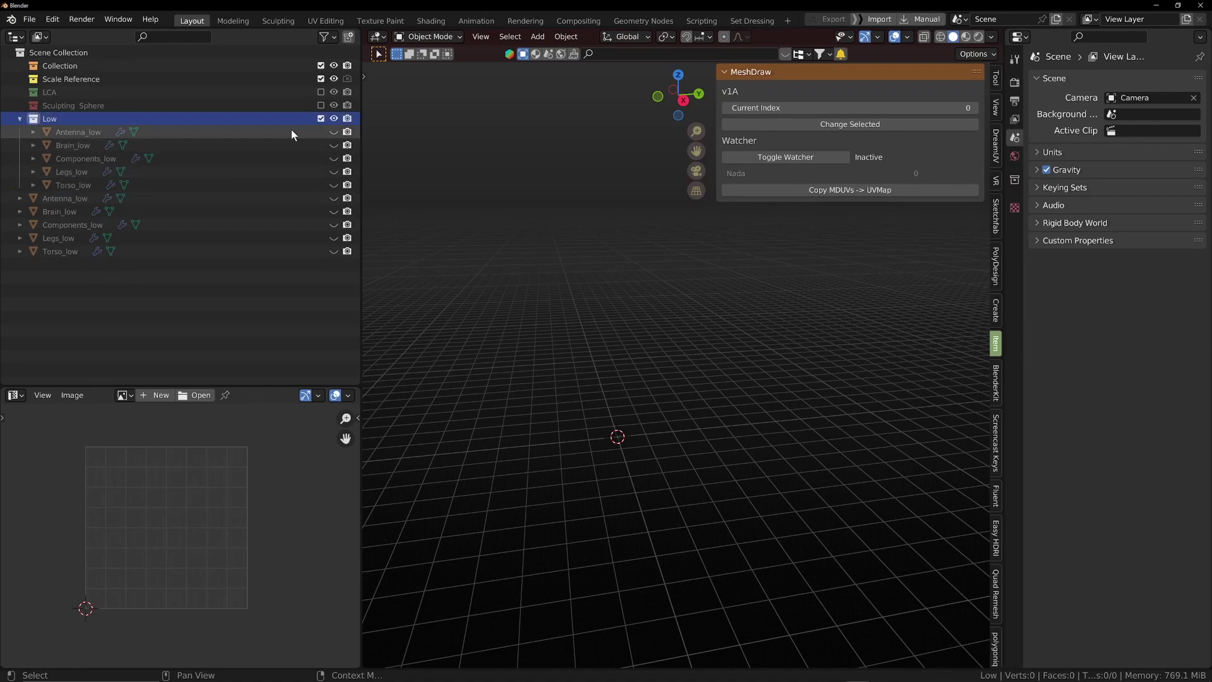
{"action": "left_click_drag", "start_coordinate": [331, 132], "coordinate": [334, 172]}
{"action": "left_click", "coordinate": [334, 173]}
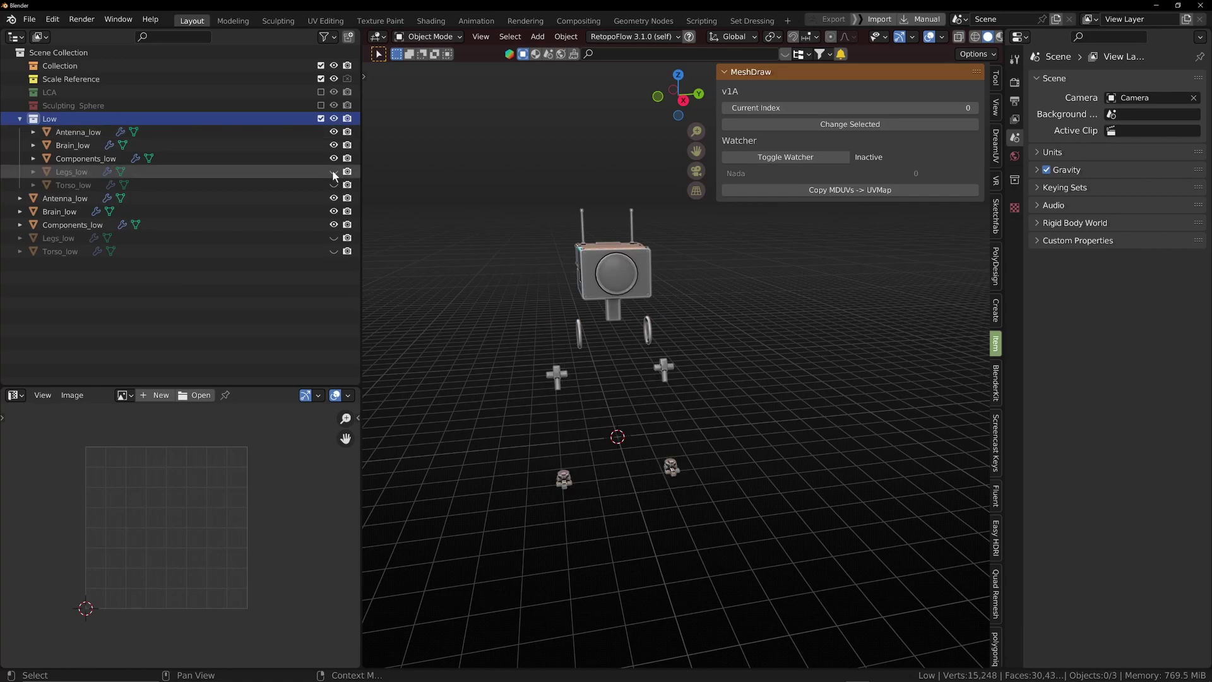
{"action": "left_click", "coordinate": [334, 173]}
{"action": "left_click", "coordinate": [334, 185]}
{"action": "left_click_drag", "start_coordinate": [458, 144], "coordinate": [695, 511]}
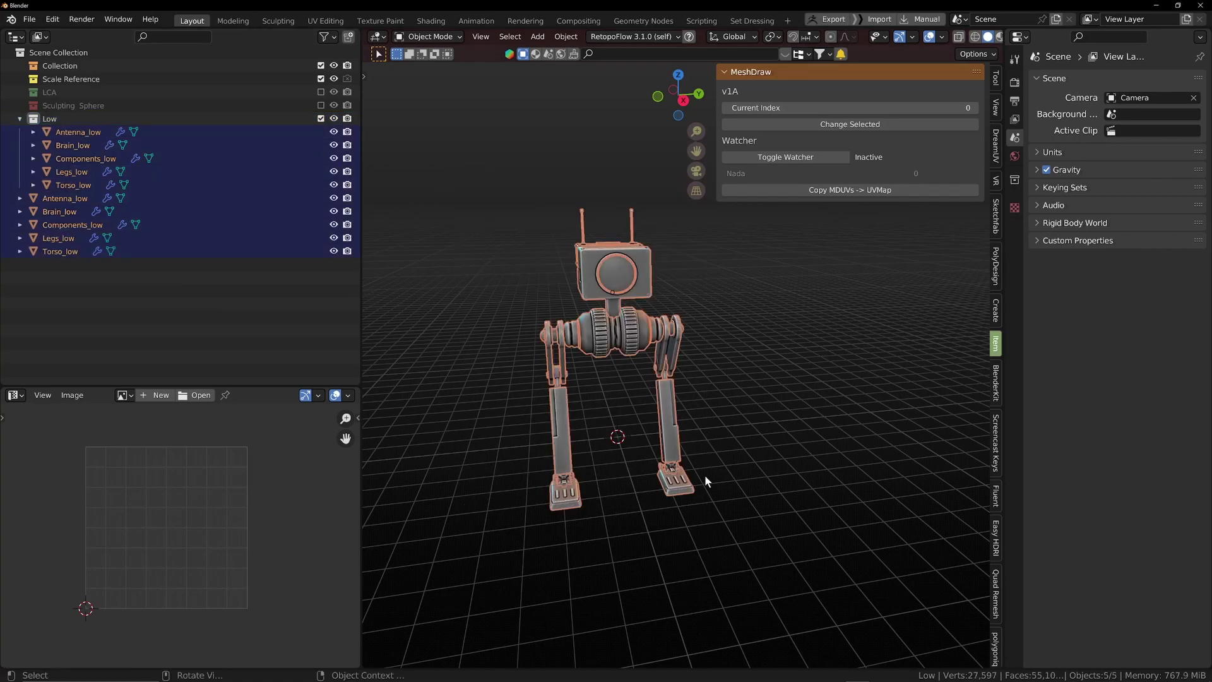
{"action": "scroll", "coordinate": [996, 586], "scroll_direction": "down", "scroll_amount": 1}
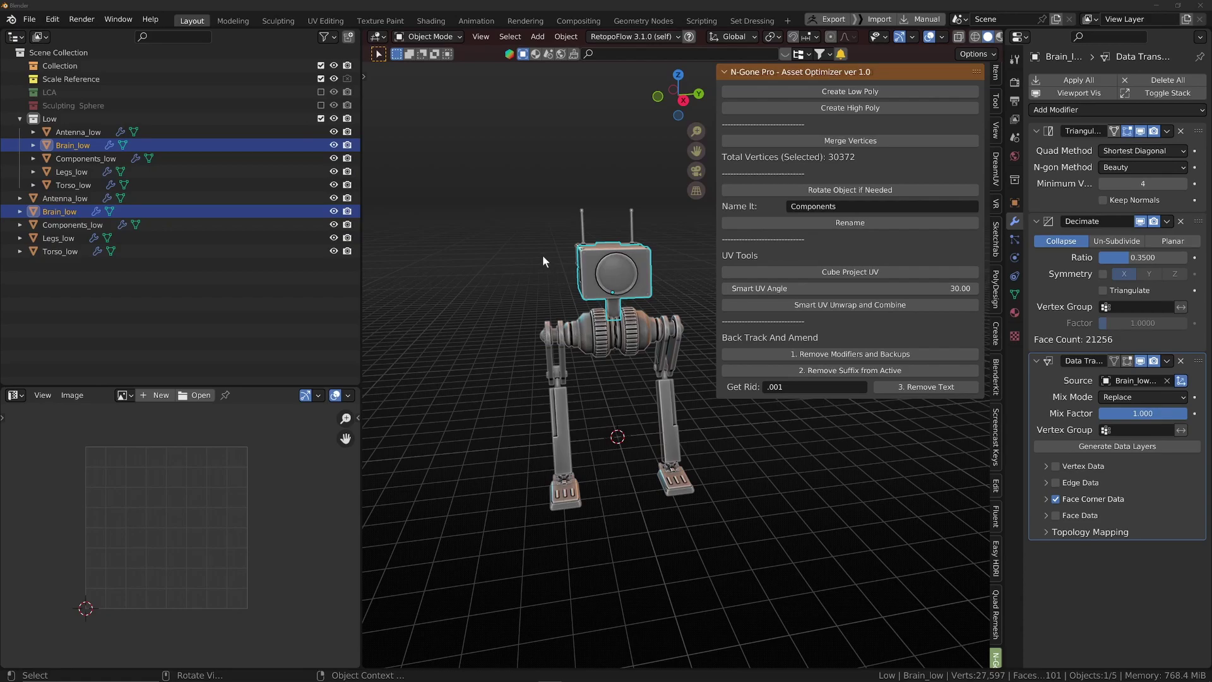
{"action": "left_click_drag", "start_coordinate": [500, 177], "coordinate": [732, 483]}
{"action": "middle_click_drag", "start_coordinate": [714, 454], "coordinate": [601, 435]}
{"action": "scroll", "coordinate": [614, 437], "scroll_direction": "up", "scroll_amount": 2}
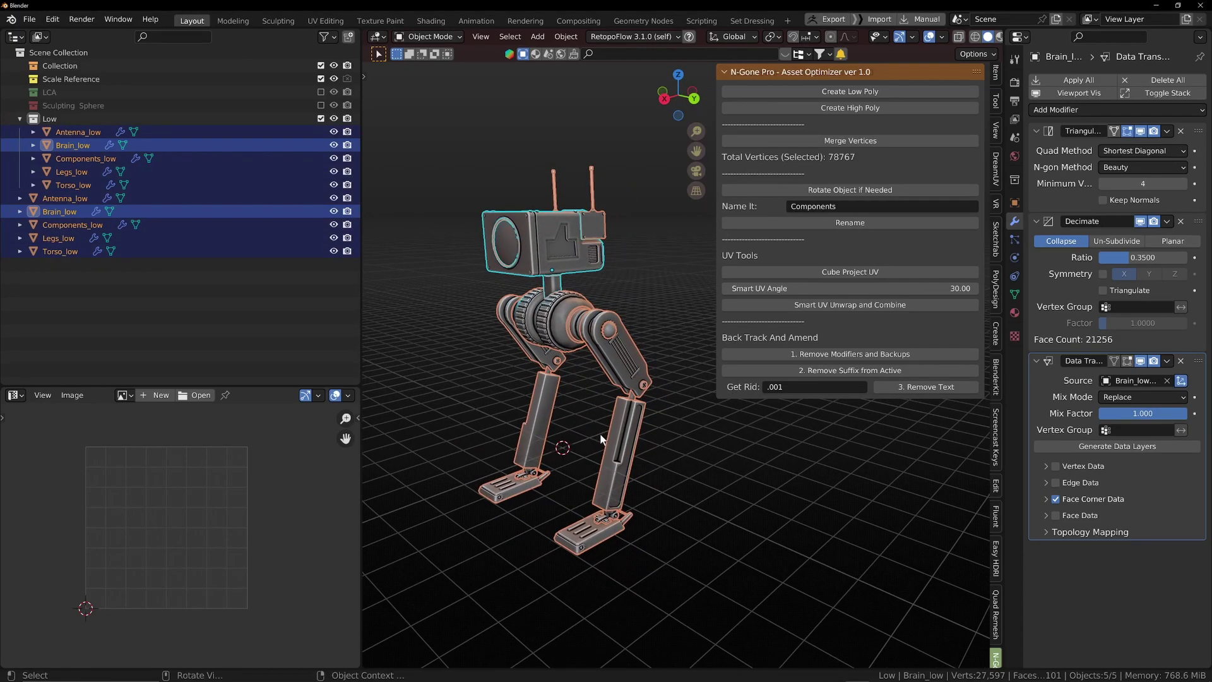
Delete the Low collection while keeping its objects, and select all the low-poly parts from Antenna_low to Torso_low
{"action": "left_click", "coordinate": [86, 120]}
{"action": "key", "text": "x"}
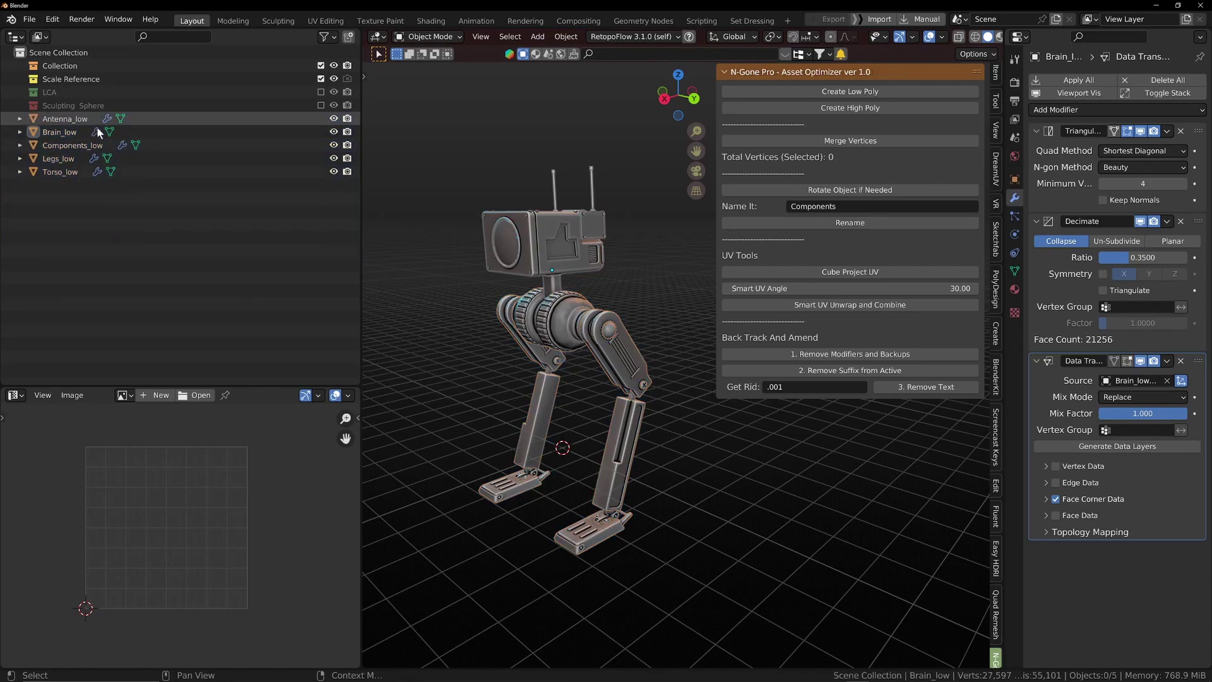
{"action": "left_click", "coordinate": [89, 119]}
{"action": "left_click", "coordinate": [82, 171], "text": "shift"}
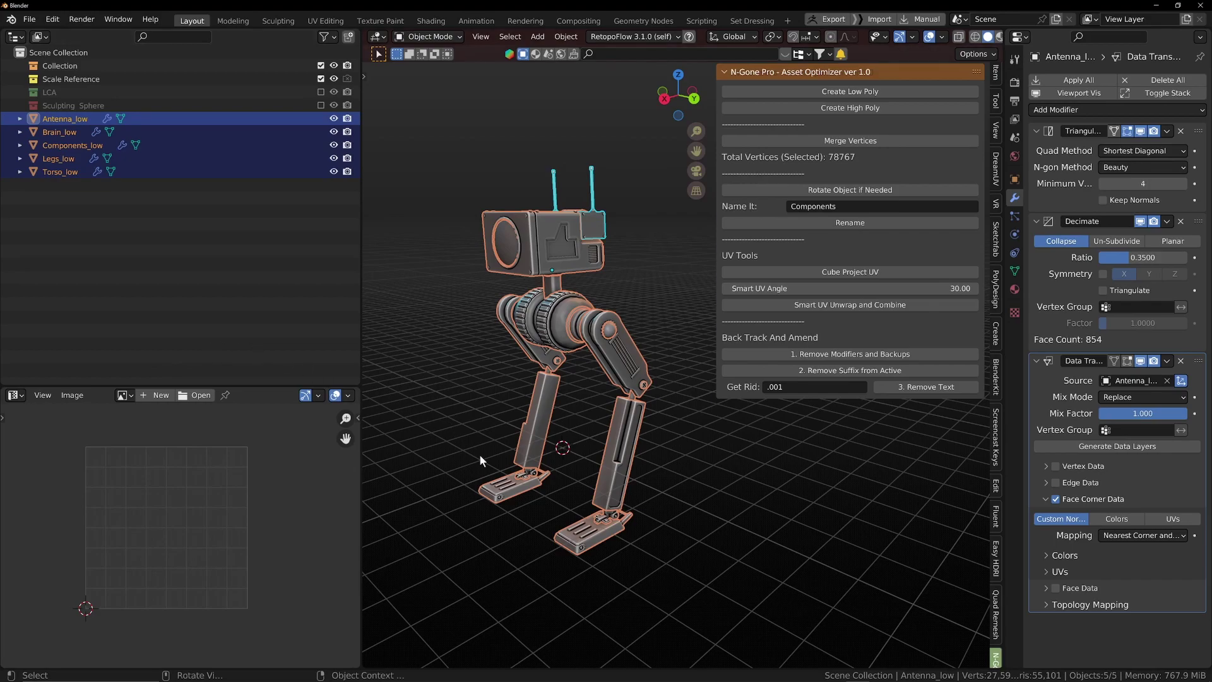
Examine in Edit Mode the UV layout of Brain_low alone, and that of Antenna_low, Brain_low and Components_low together
{"action": "left_click", "coordinate": [562, 259]}
{"action": "middle_click_drag", "start_coordinate": [558, 285], "coordinate": [565, 289]}
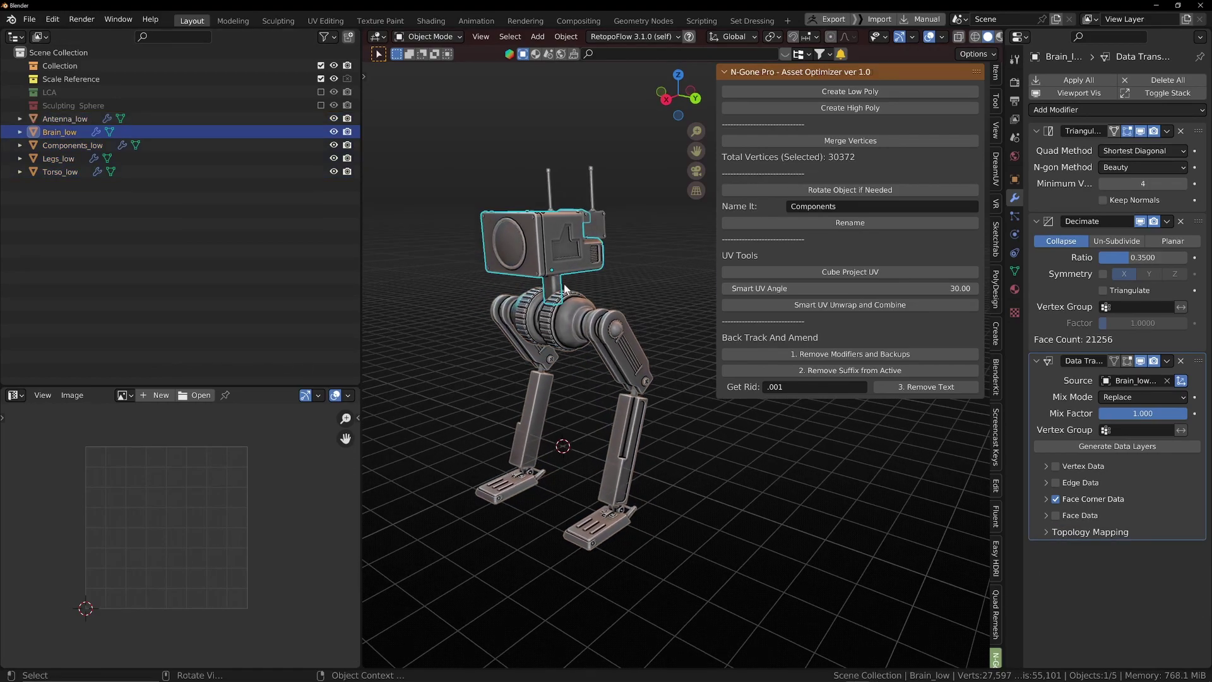
{"action": "key", "text": "Tab"}
{"action": "key", "text": "Tab"}
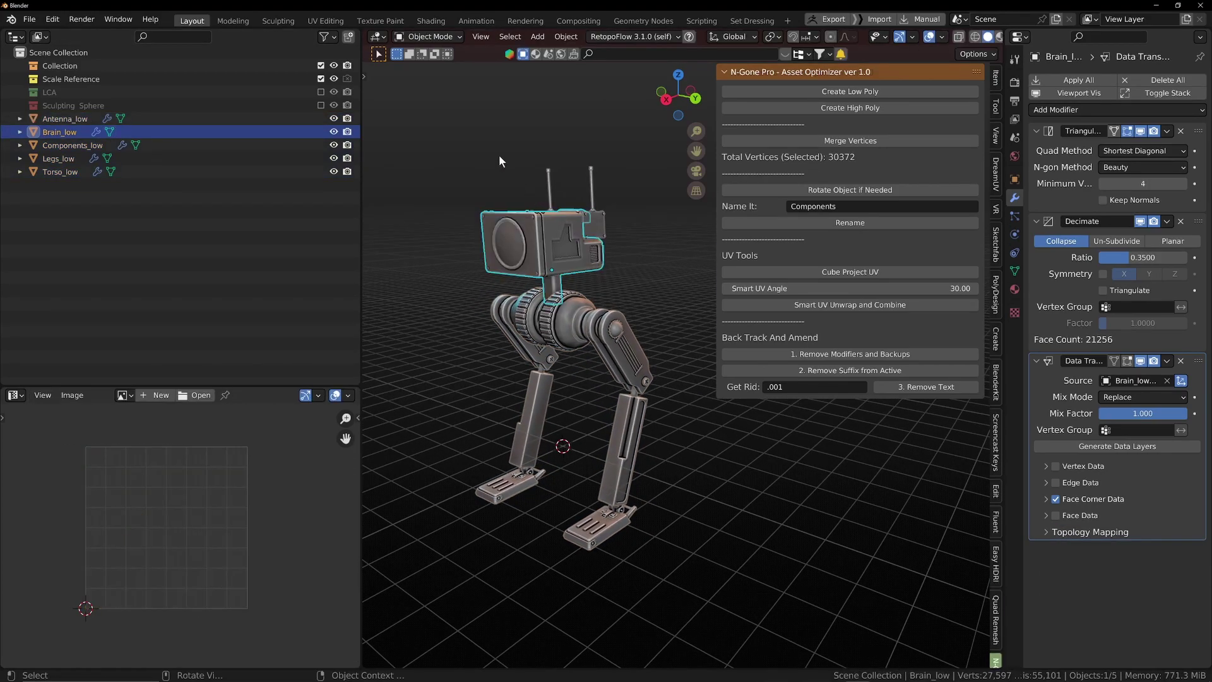
{"action": "left_click_drag", "start_coordinate": [464, 131], "coordinate": [591, 273]}
{"action": "key", "text": "Tab"}
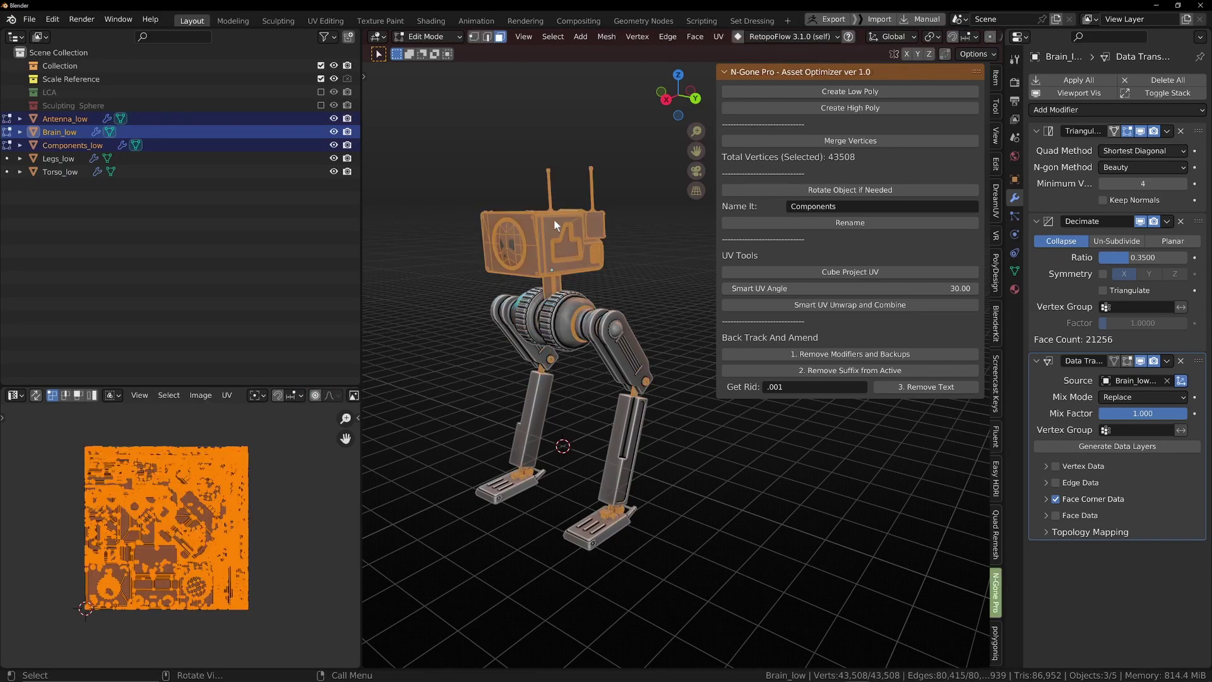
{"action": "key", "text": "Tab"}
{"action": "left_click_drag", "start_coordinate": [438, 145], "coordinate": [561, 240]}
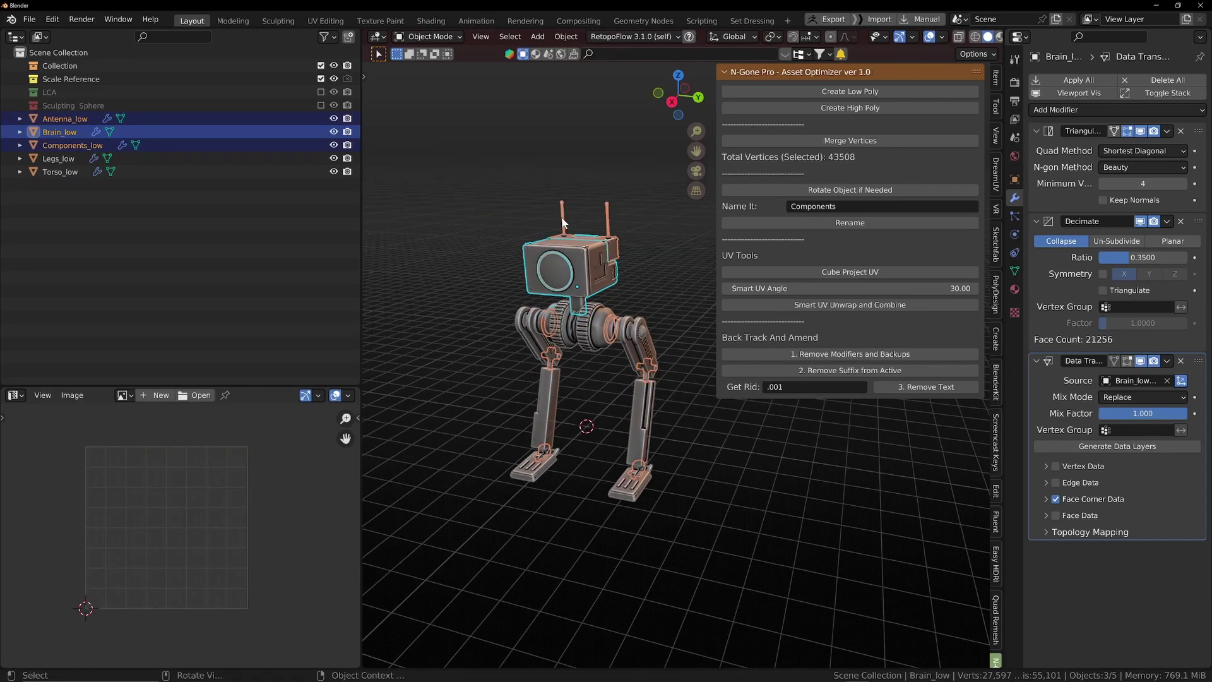
{"action": "middle_click_drag", "start_coordinate": [563, 223], "coordinate": [520, 223]}
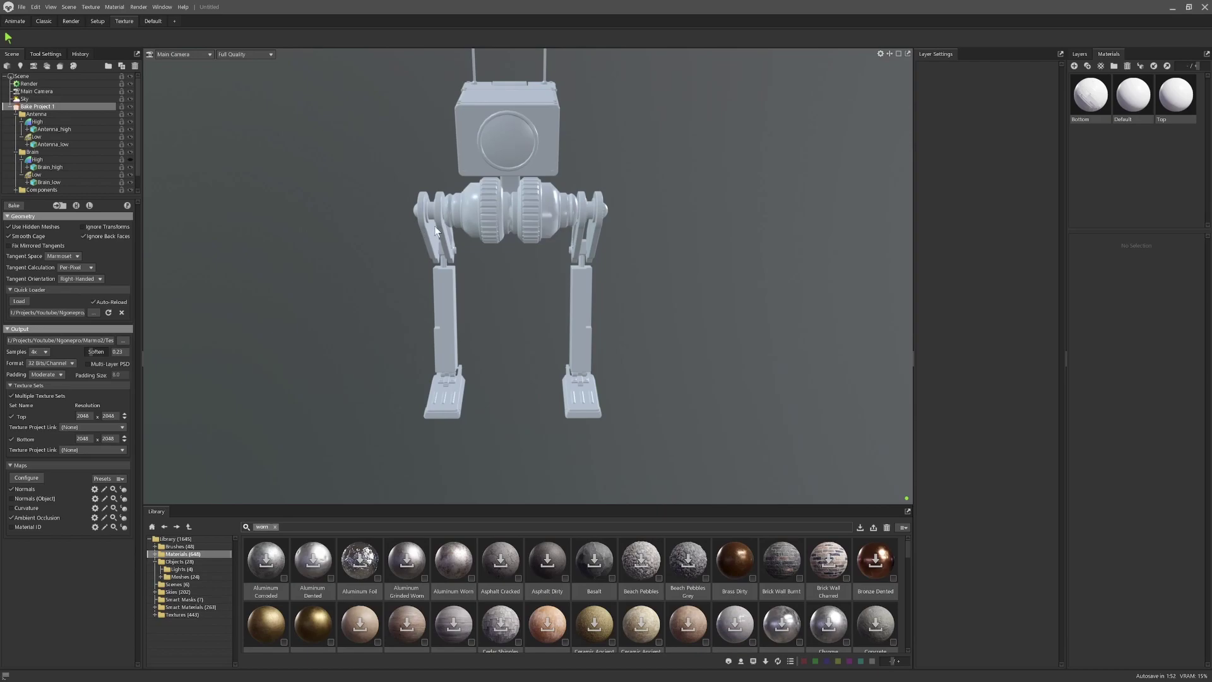
In Marmoset Toolbag, examine the imported robot from several sides and look closely at its torso and legs
{"action": "left_click", "coordinate": [407, 223]}
{"action": "scroll", "coordinate": [411, 216], "scroll_direction": "down", "scroll_amount": 3}
{"action": "left_click_drag", "start_coordinate": [396, 220], "coordinate": [444, 209], "text": "alt"}
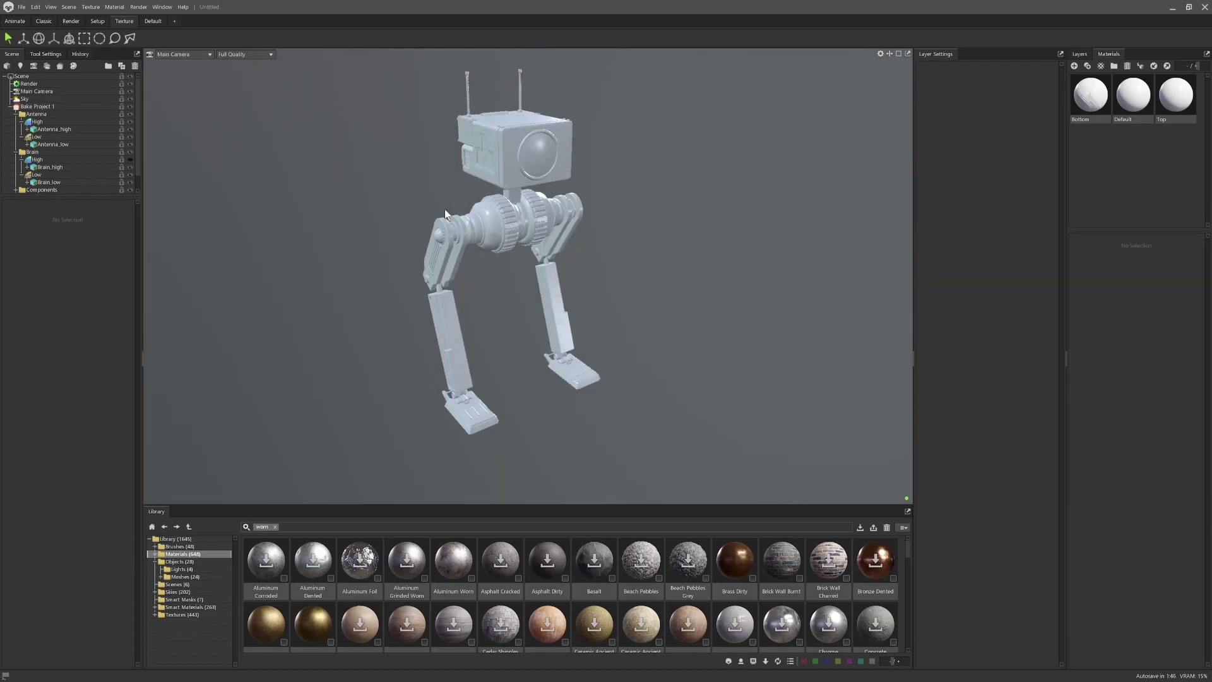
{"action": "scroll", "coordinate": [373, 231], "scroll_direction": "up", "scroll_amount": 3}
{"action": "left_click_drag", "start_coordinate": [373, 231], "coordinate": [279, 209], "text": "alt"}
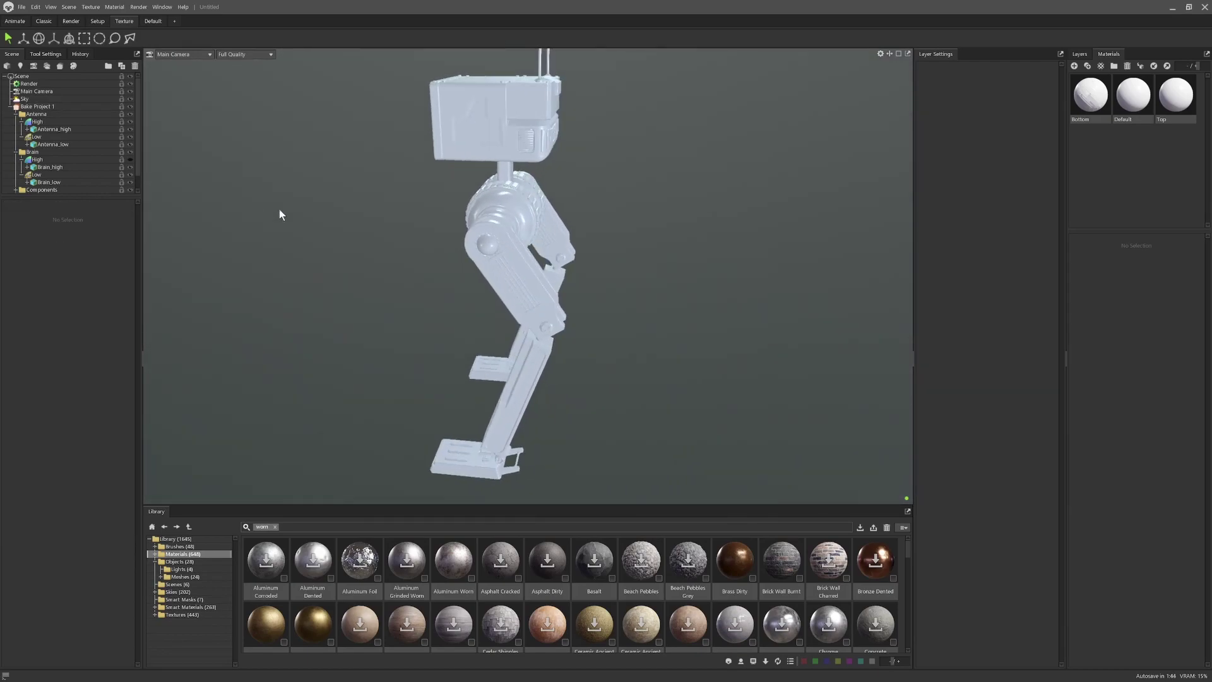
{"action": "scroll", "coordinate": [344, 293], "scroll_direction": "up", "scroll_amount": 3}
{"action": "left_click_drag", "start_coordinate": [344, 293], "coordinate": [461, 277], "text": "alt"}
{"action": "right_click_drag", "start_coordinate": [461, 278], "coordinate": [449, 378], "text": "alt"}
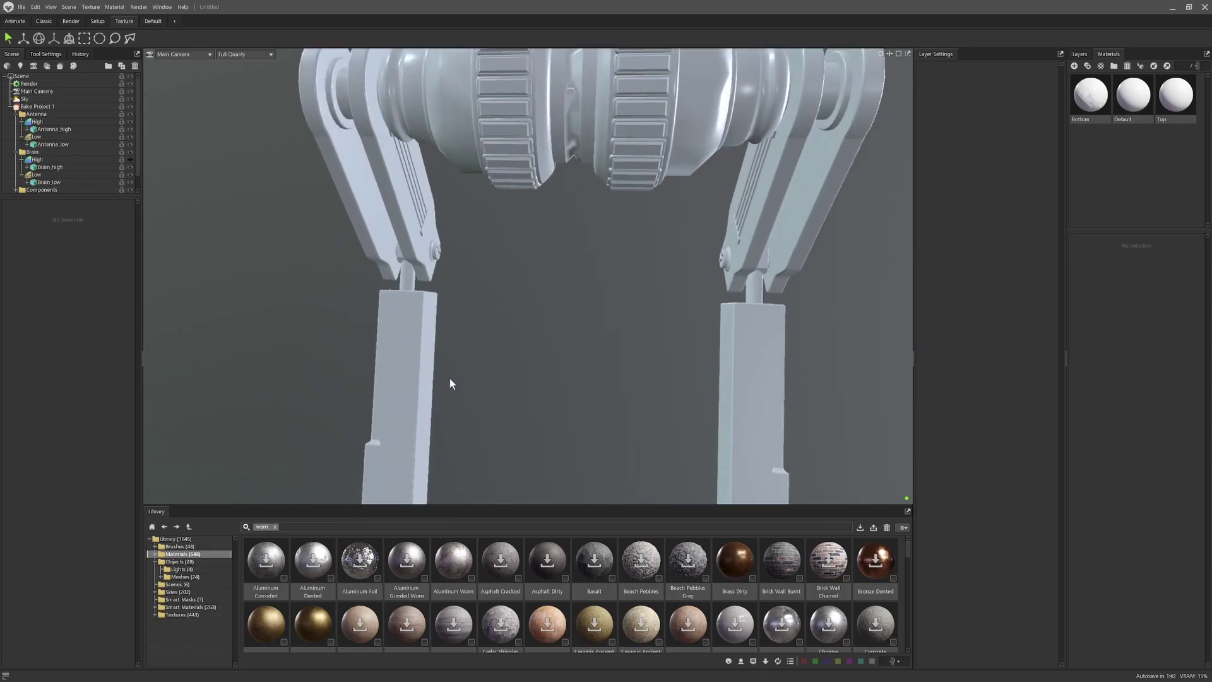
{"action": "middle_click_drag", "start_coordinate": [449, 378], "coordinate": [550, 218], "text": "alt"}
{"action": "left_click_drag", "start_coordinate": [550, 218], "coordinate": [498, 286], "text": "alt"}
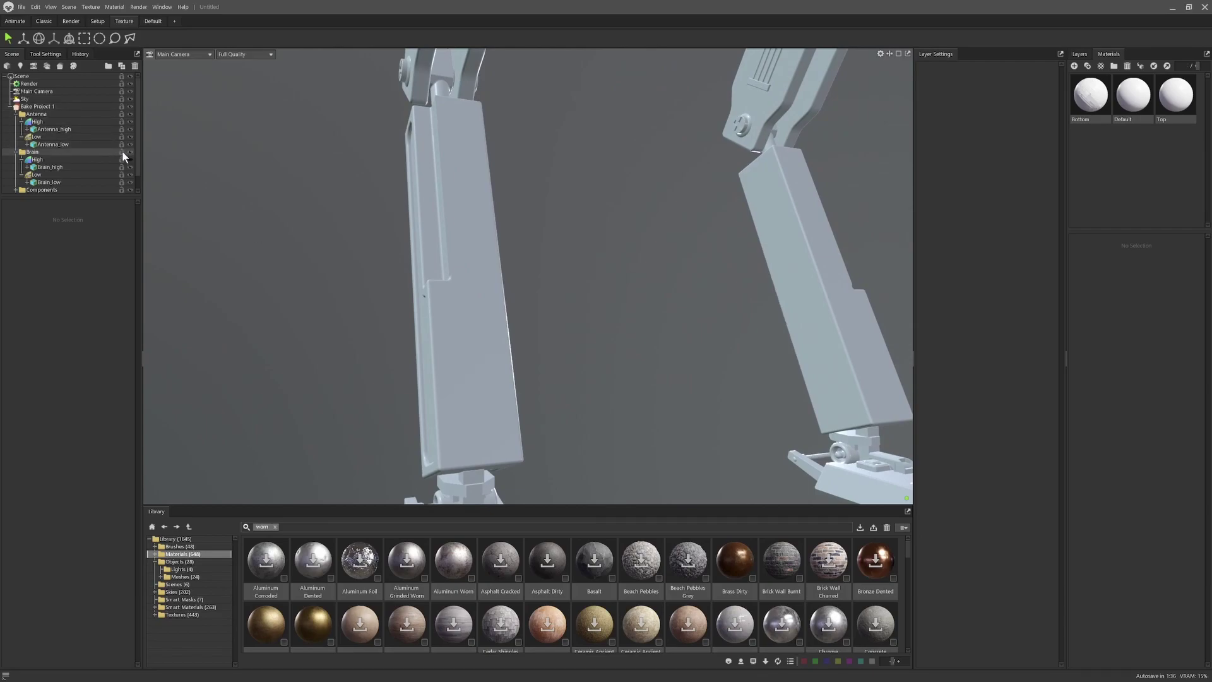
Collapse the Antenna group, select Bake Project 1, and bake its Normals and Ambient Occlusion maps
{"action": "left_click", "coordinate": [15, 113]}
{"action": "left_click_drag", "start_coordinate": [434, 212], "coordinate": [262, 218]}
{"action": "left_click", "coordinate": [36, 106]}
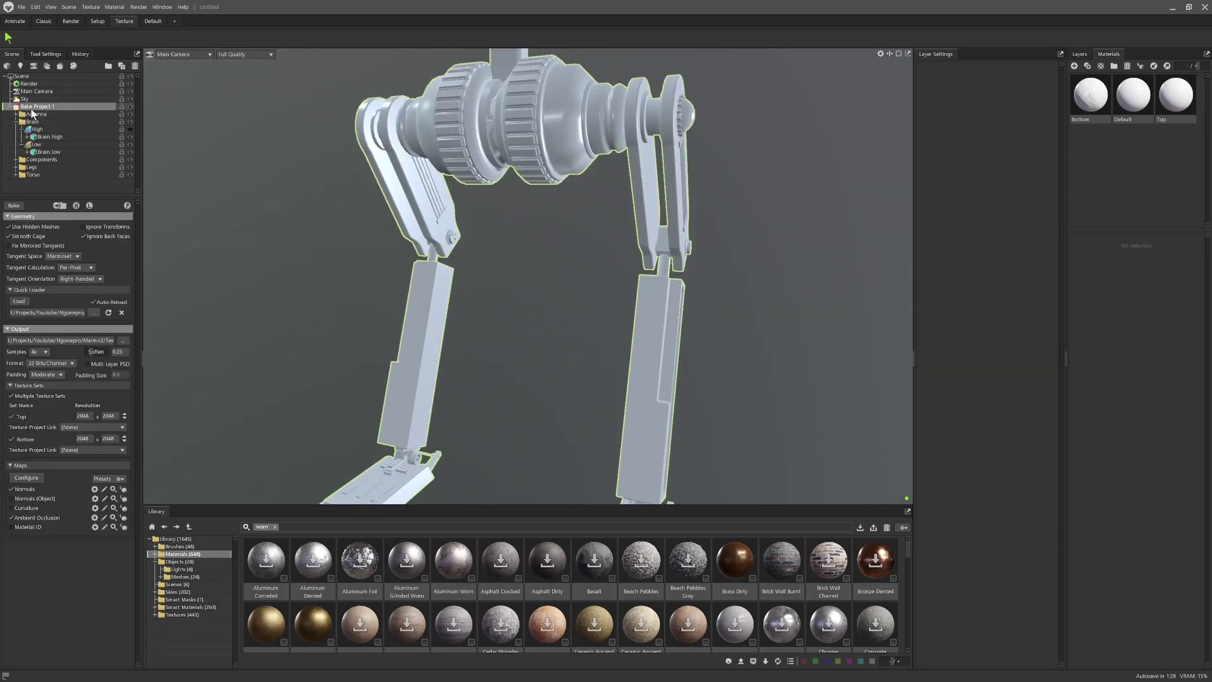
{"action": "left_click", "coordinate": [130, 207]}
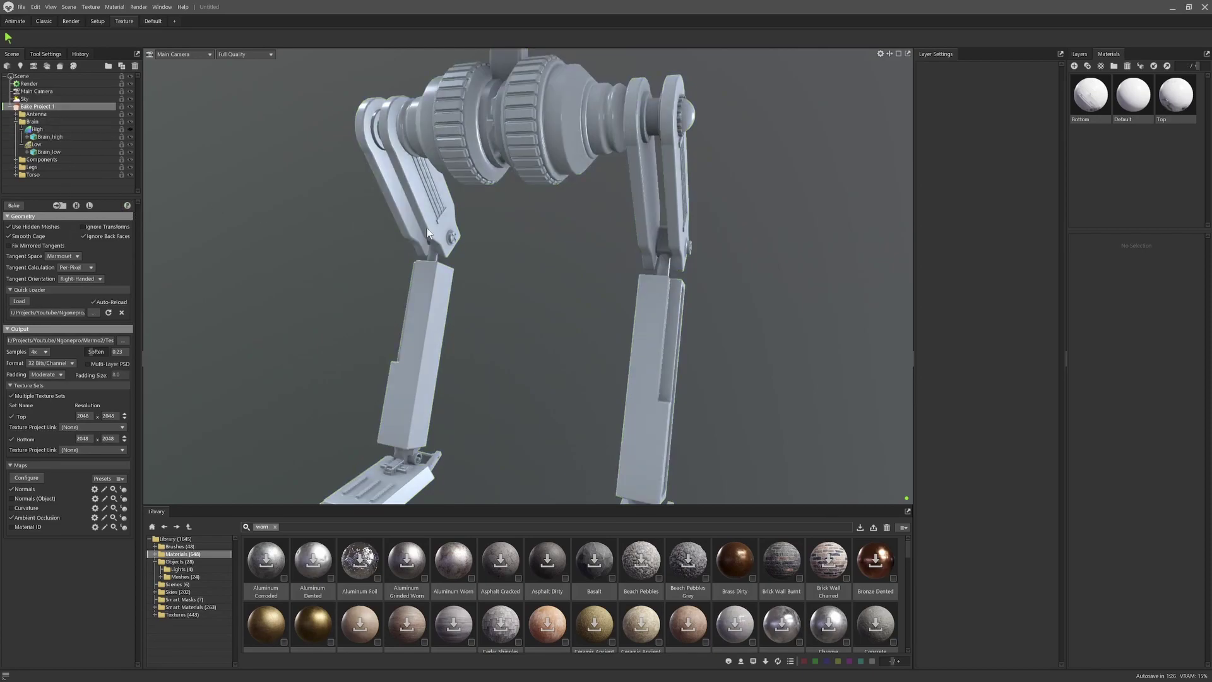
{"action": "scroll", "coordinate": [427, 229], "scroll_direction": "down", "scroll_amount": 4}
{"action": "left_click_drag", "start_coordinate": [399, 250], "coordinate": [475, 269]}
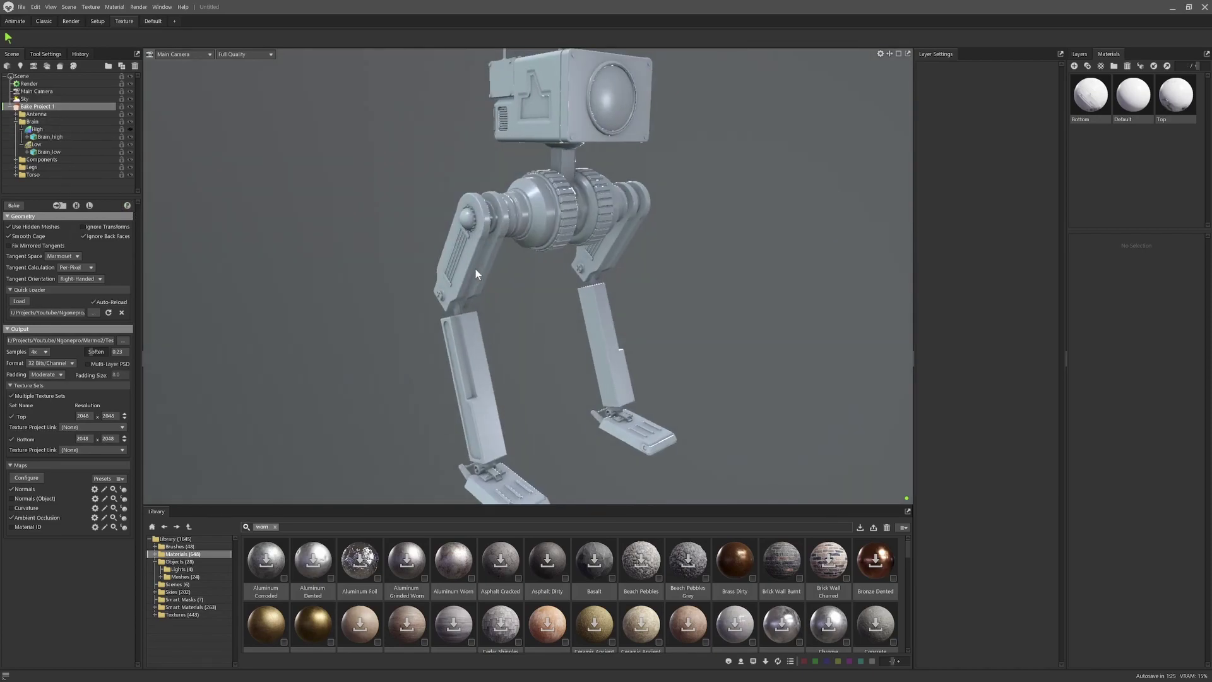
{"action": "left_click", "coordinate": [17, 206]}
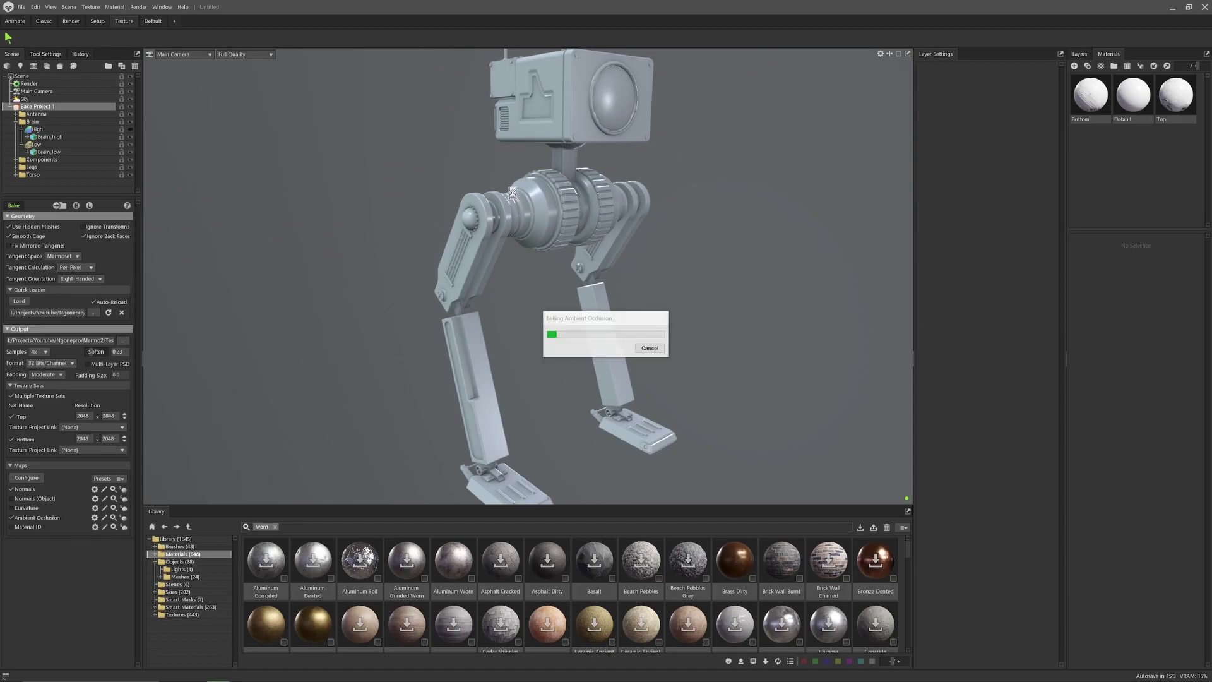
Inspect the bake on the robot's head, torso and upper legs from the side and from behind
{"action": "left_click_drag", "start_coordinate": [471, 189], "coordinate": [278, 274]}
{"action": "scroll", "coordinate": [544, 221], "scroll_direction": "up", "scroll_amount": 3}
{"action": "scroll", "coordinate": [490, 264], "scroll_direction": "down", "scroll_amount": 4}
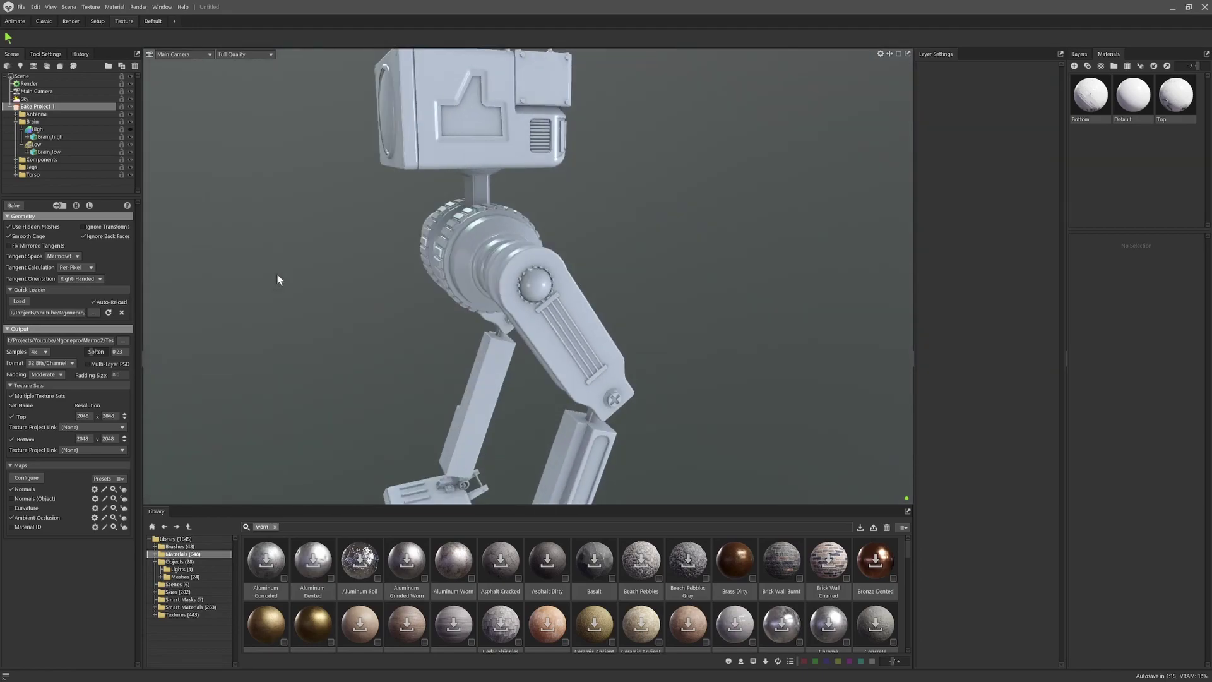
{"action": "scroll", "coordinate": [439, 307], "scroll_direction": "up", "scroll_amount": 4}
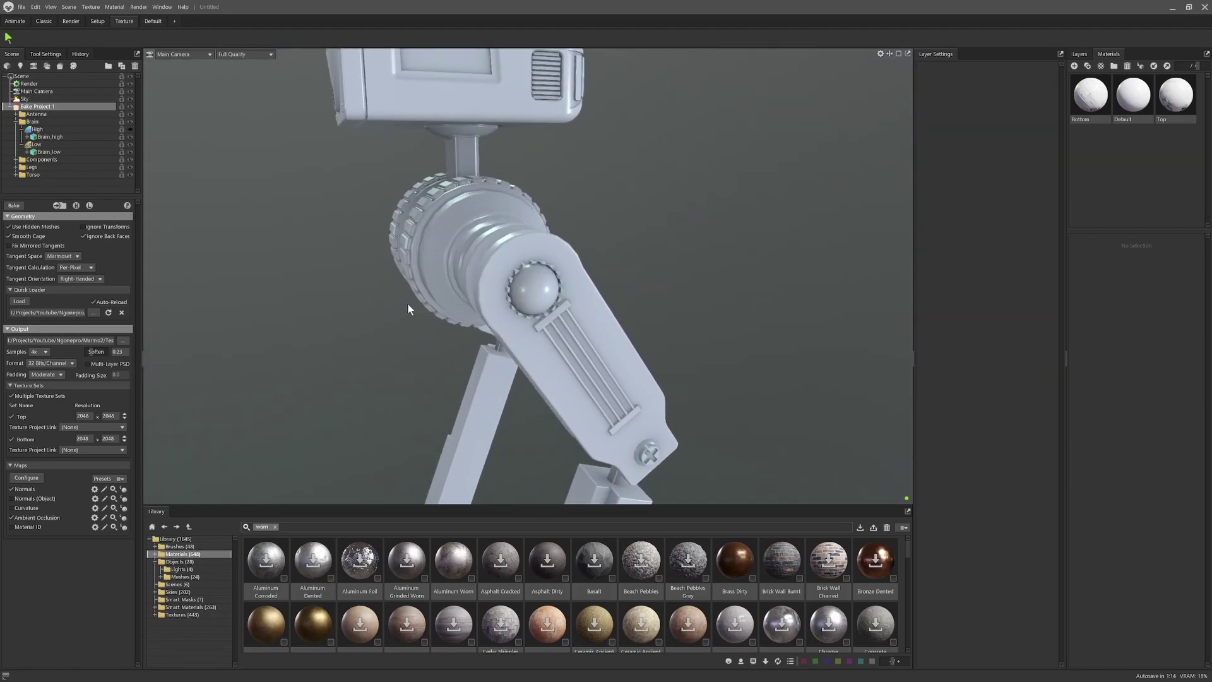
{"action": "left_click_drag", "start_coordinate": [408, 304], "coordinate": [643, 343]}
{"action": "scroll", "coordinate": [643, 342], "scroll_direction": "up", "scroll_amount": 3}
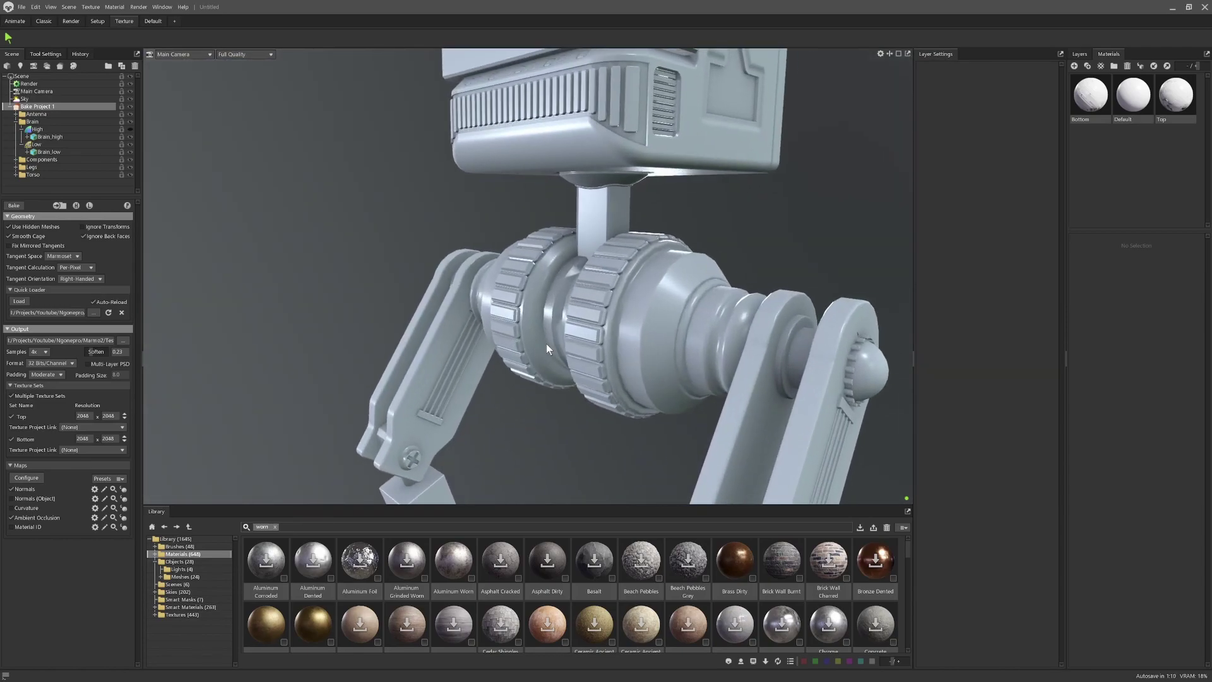
Examine the baked result closely on the round hip joint and slotted upper leg from the side
{"action": "left_click_drag", "start_coordinate": [546, 344], "coordinate": [555, 307]}
{"action": "scroll", "coordinate": [585, 344], "scroll_direction": "up", "scroll_amount": 3}
{"action": "scroll", "coordinate": [534, 341], "scroll_direction": "up", "scroll_amount": 4}
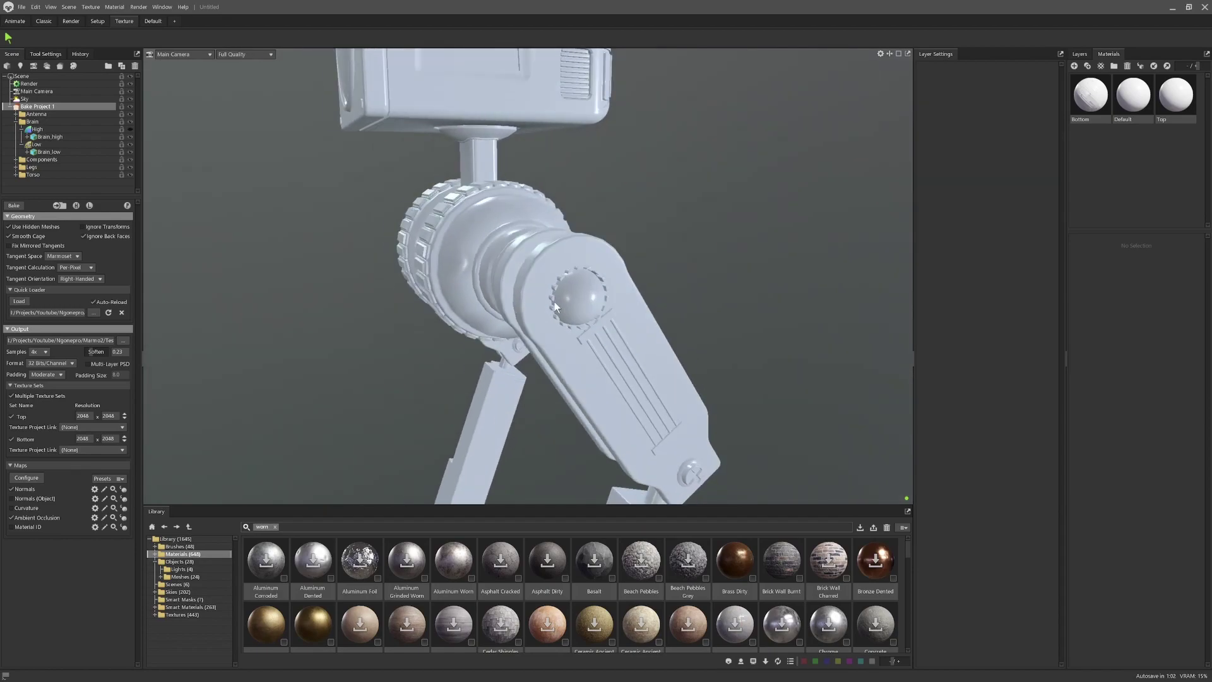
{"action": "scroll", "coordinate": [554, 302], "scroll_direction": "up", "scroll_amount": 5}
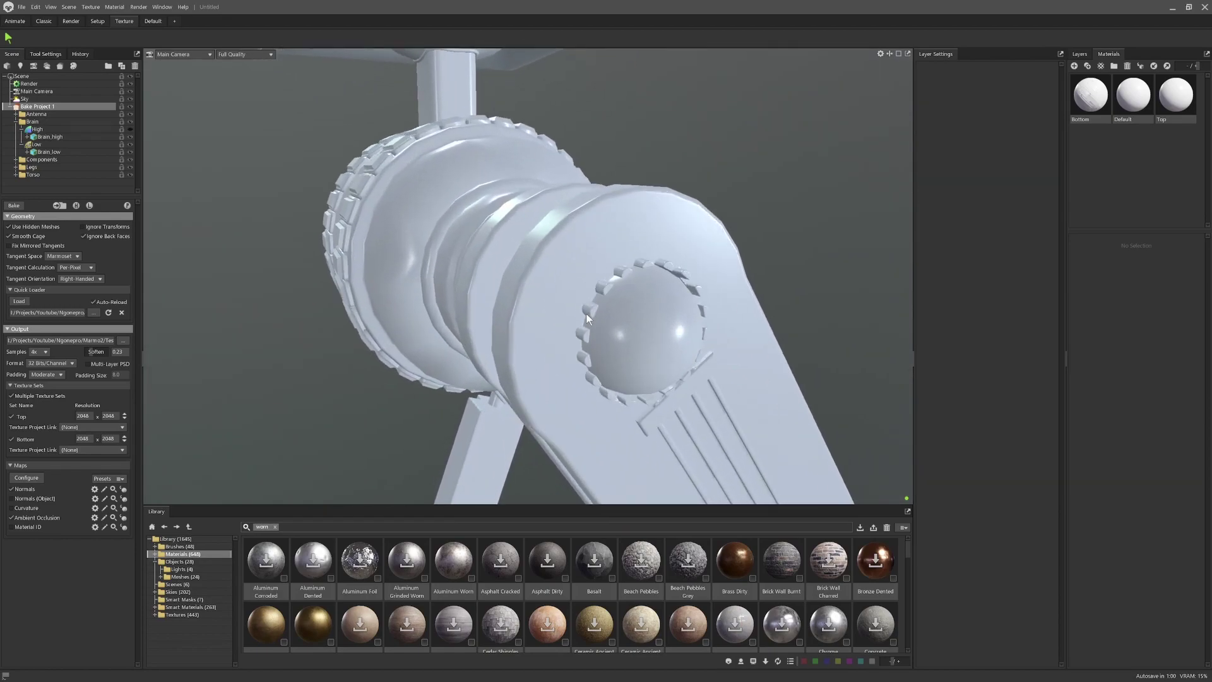
{"action": "scroll", "coordinate": [592, 310], "scroll_direction": "up", "scroll_amount": 3}
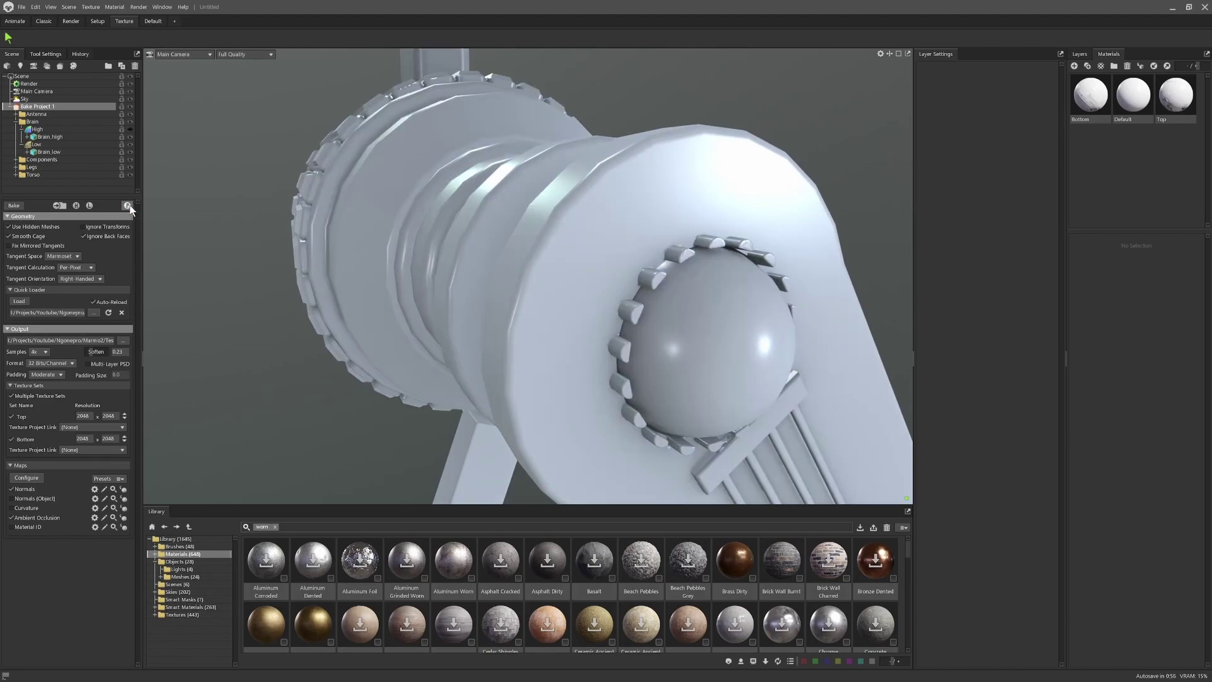
Undo the last Soften change in the bake output and toggle the bake preview to compare the shading on the hip joints
{"action": "key", "text": "ctrl+z"}
{"action": "key", "text": "ctrl+z"}
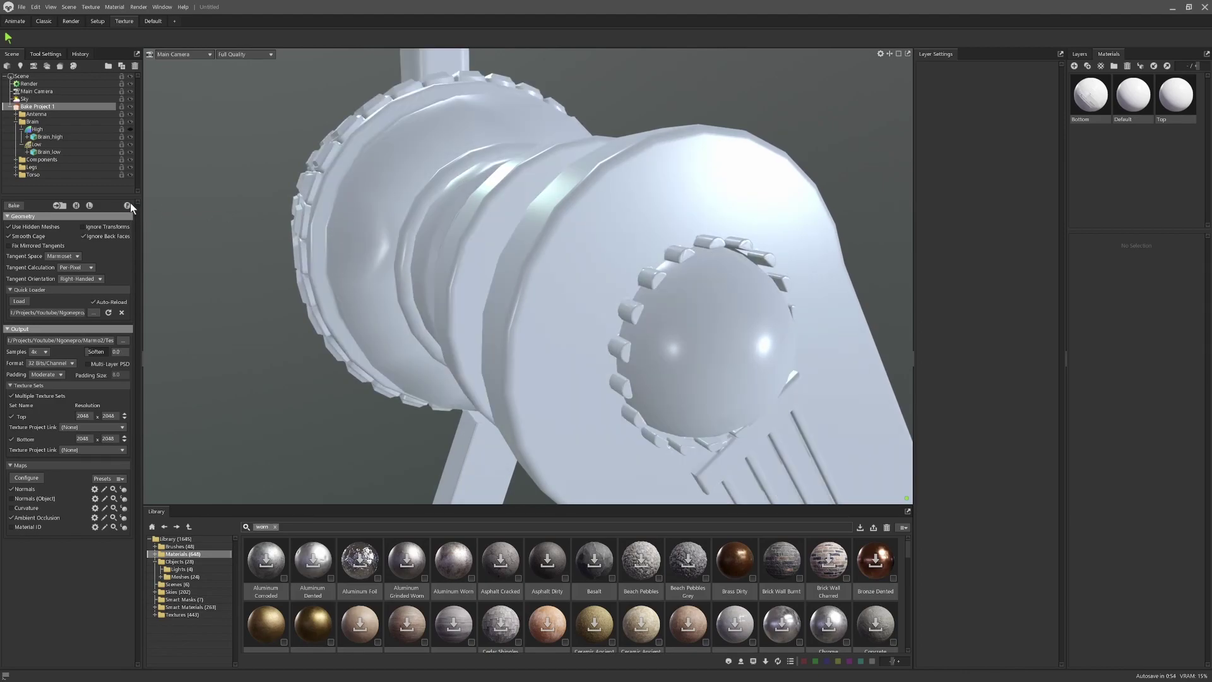
{"action": "left_click_drag", "start_coordinate": [265, 268], "coordinate": [395, 269]}
{"action": "key", "text": "ctrl+z"}
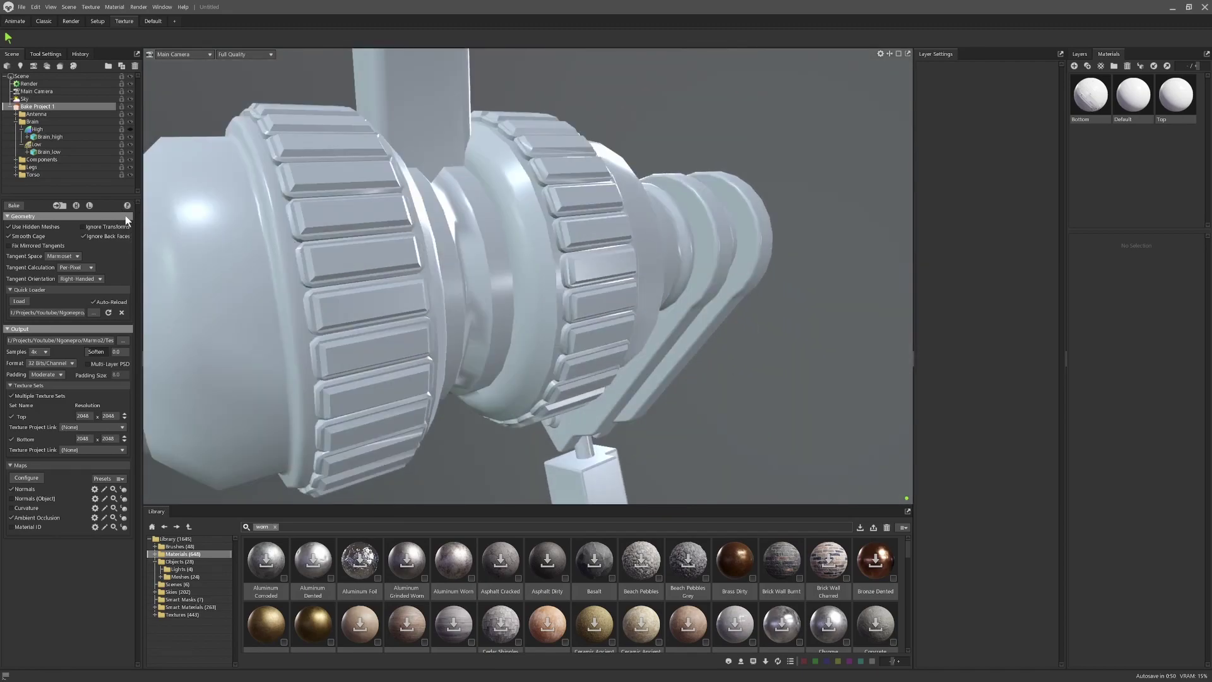
{"action": "left_click", "coordinate": [128, 207]}
Inspect the upper leg's bars and screw head up close, and the whole robot with its hips and legs from the front
{"action": "scroll", "coordinate": [483, 303], "scroll_direction": "down", "scroll_amount": 5}
{"action": "middle_click_drag", "start_coordinate": [483, 303], "coordinate": [532, 355]}
{"action": "left_click_drag", "start_coordinate": [532, 354], "coordinate": [490, 289]}
{"action": "scroll", "coordinate": [574, 325], "scroll_direction": "down", "scroll_amount": 4}
{"action": "scroll", "coordinate": [494, 331], "scroll_direction": "up", "scroll_amount": 4}
{"action": "scroll", "coordinate": [490, 382], "scroll_direction": "up", "scroll_amount": 4}
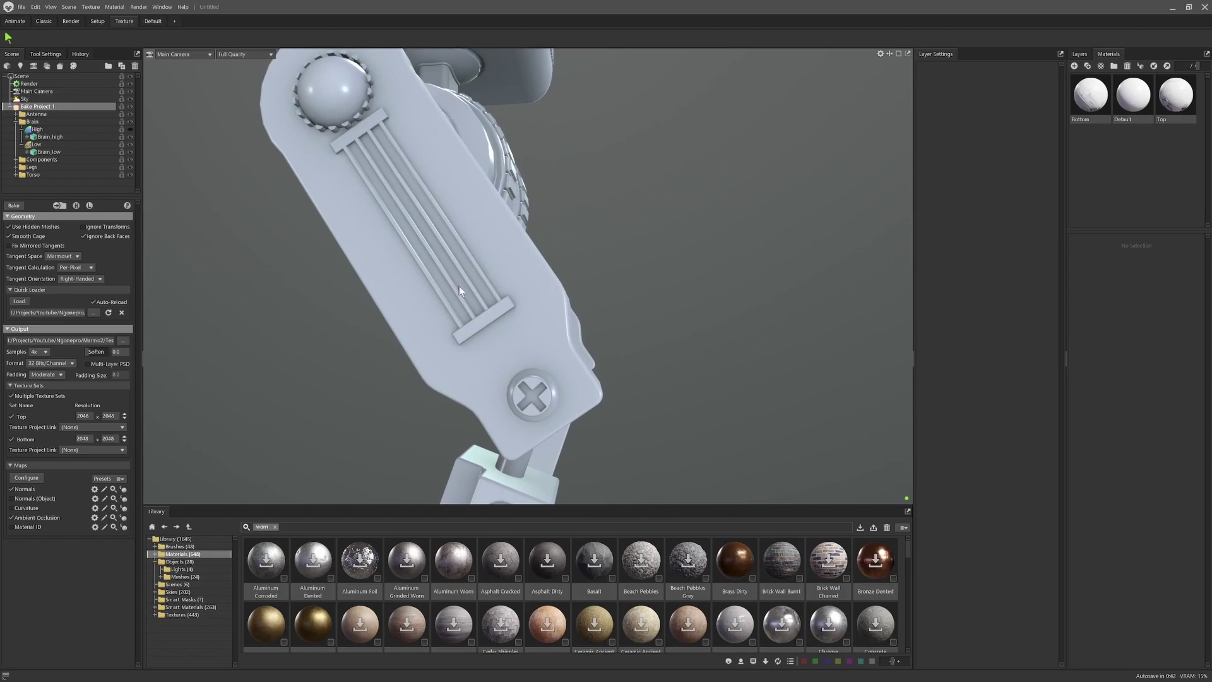
{"action": "scroll", "coordinate": [462, 292], "scroll_direction": "down", "scroll_amount": 5}
{"action": "middle_click_drag", "start_coordinate": [526, 337], "coordinate": [555, 232]}
{"action": "left_click_drag", "start_coordinate": [555, 232], "coordinate": [609, 355]}
{"action": "left_click_drag", "start_coordinate": [634, 287], "coordinate": [574, 287]}
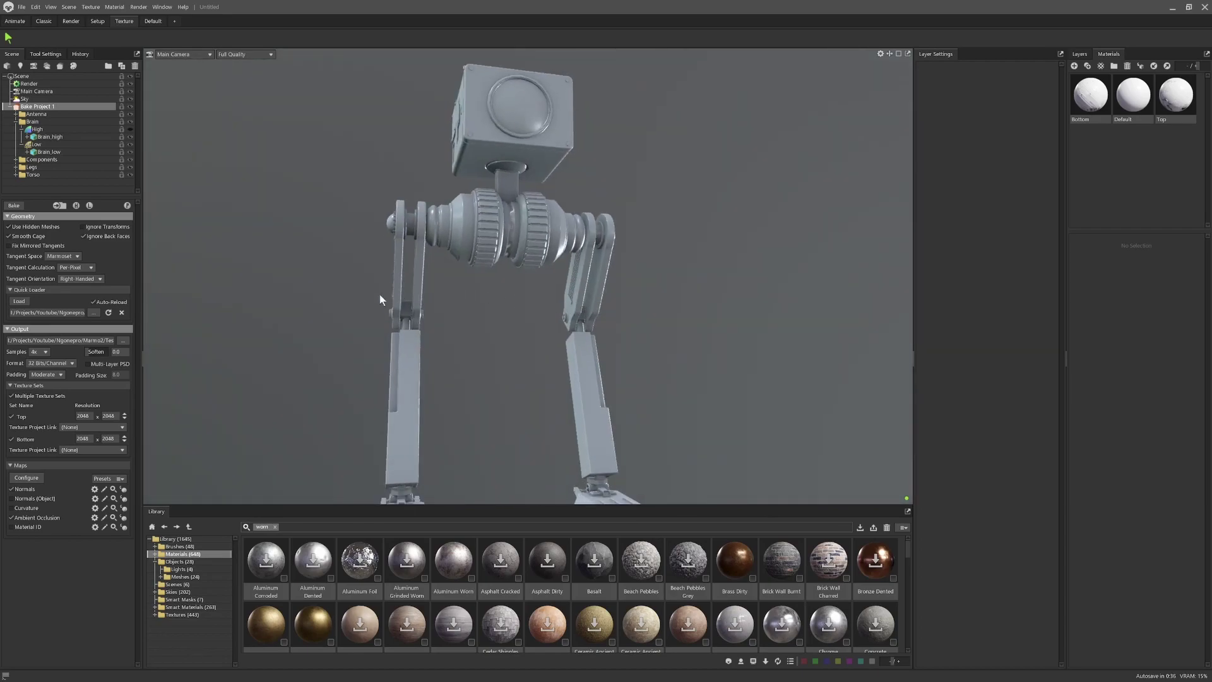
{"action": "left_click_drag", "start_coordinate": [468, 268], "coordinate": [586, 337]}
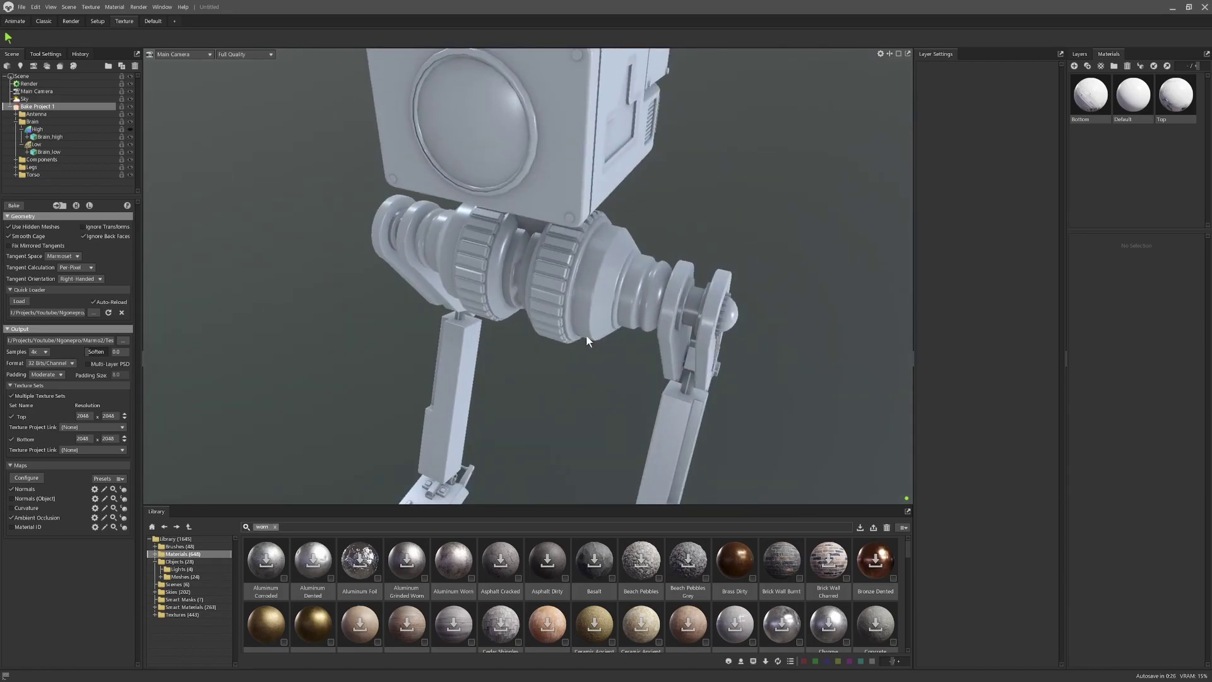